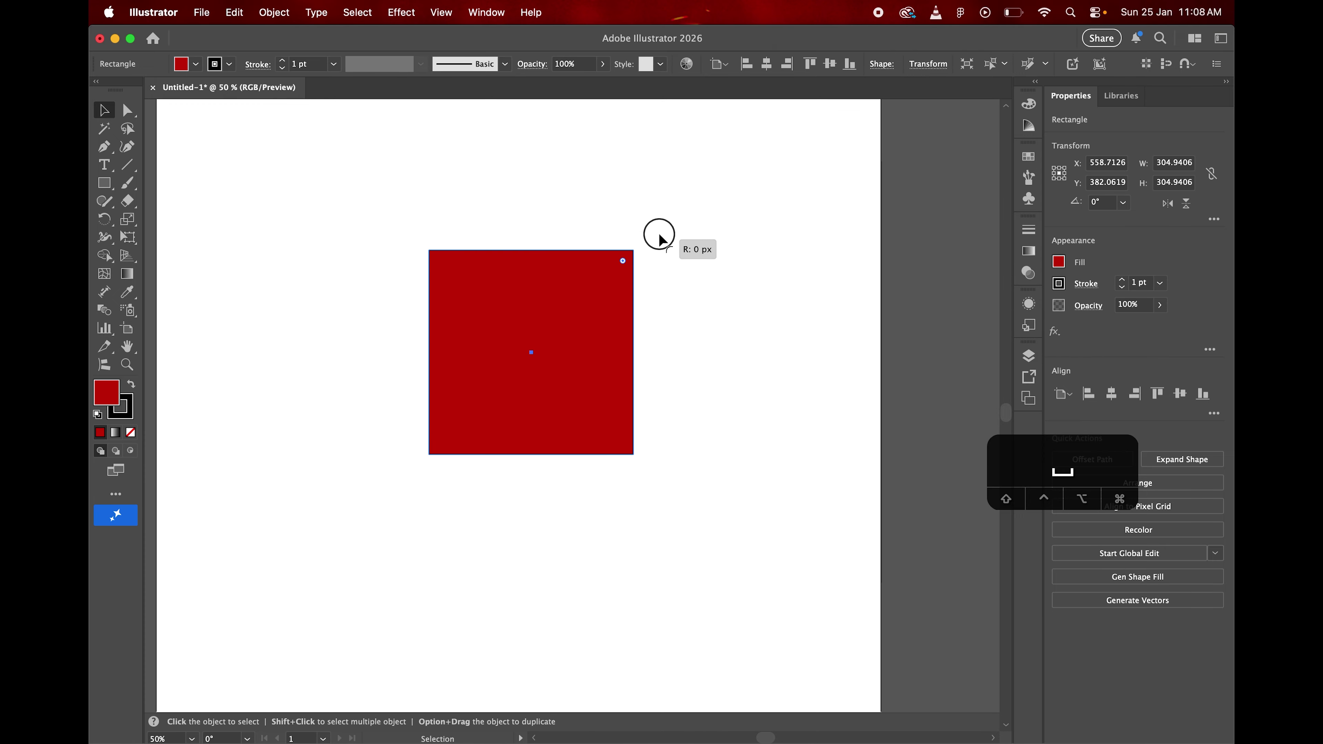
Round all four corners of the red square evenly and adjust them to a moderate radius
click(644, 251)
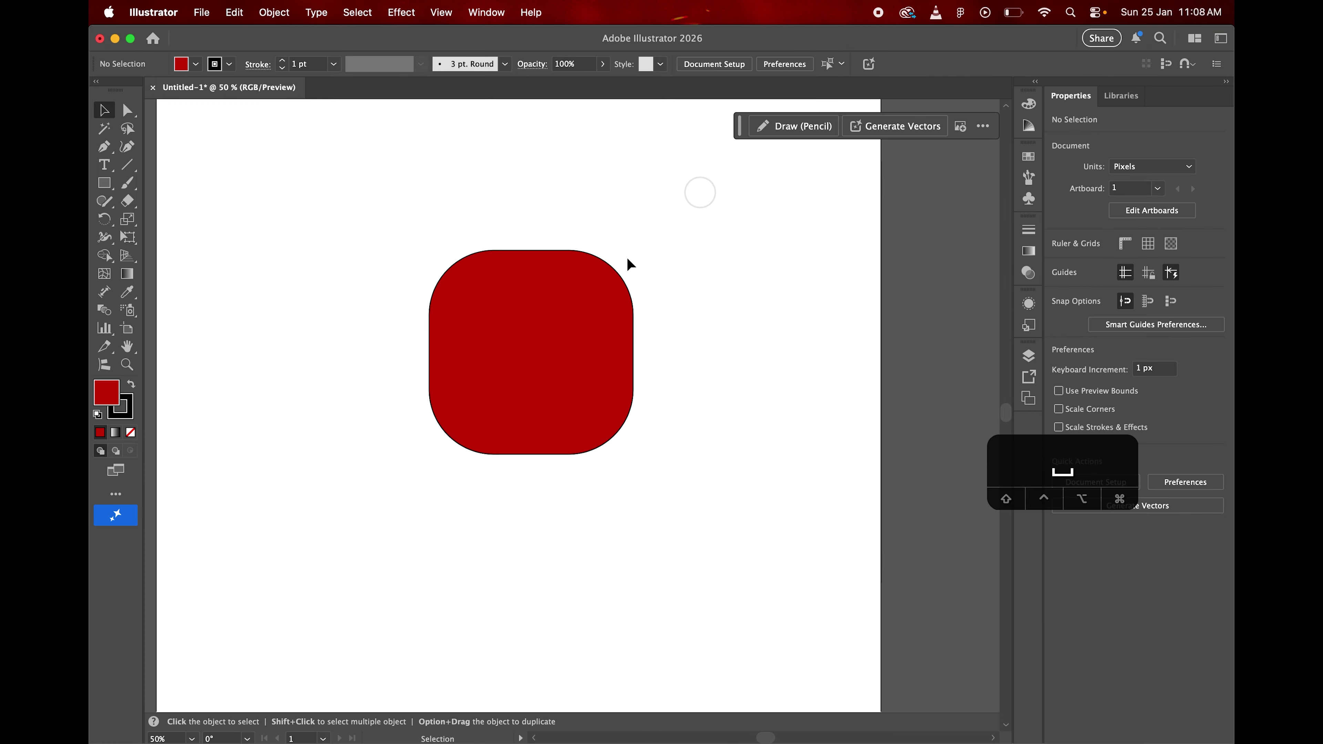
double_click(607, 314)
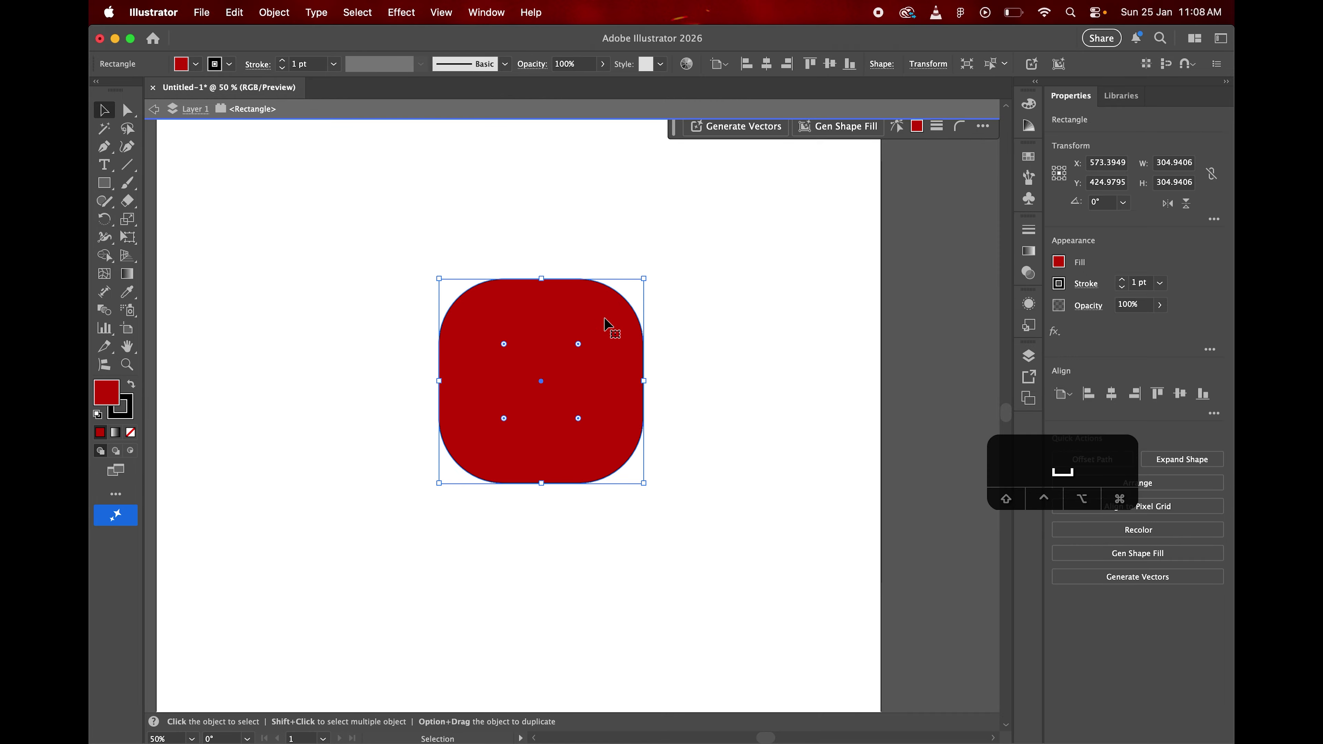
double_click(741, 308)
click(592, 348)
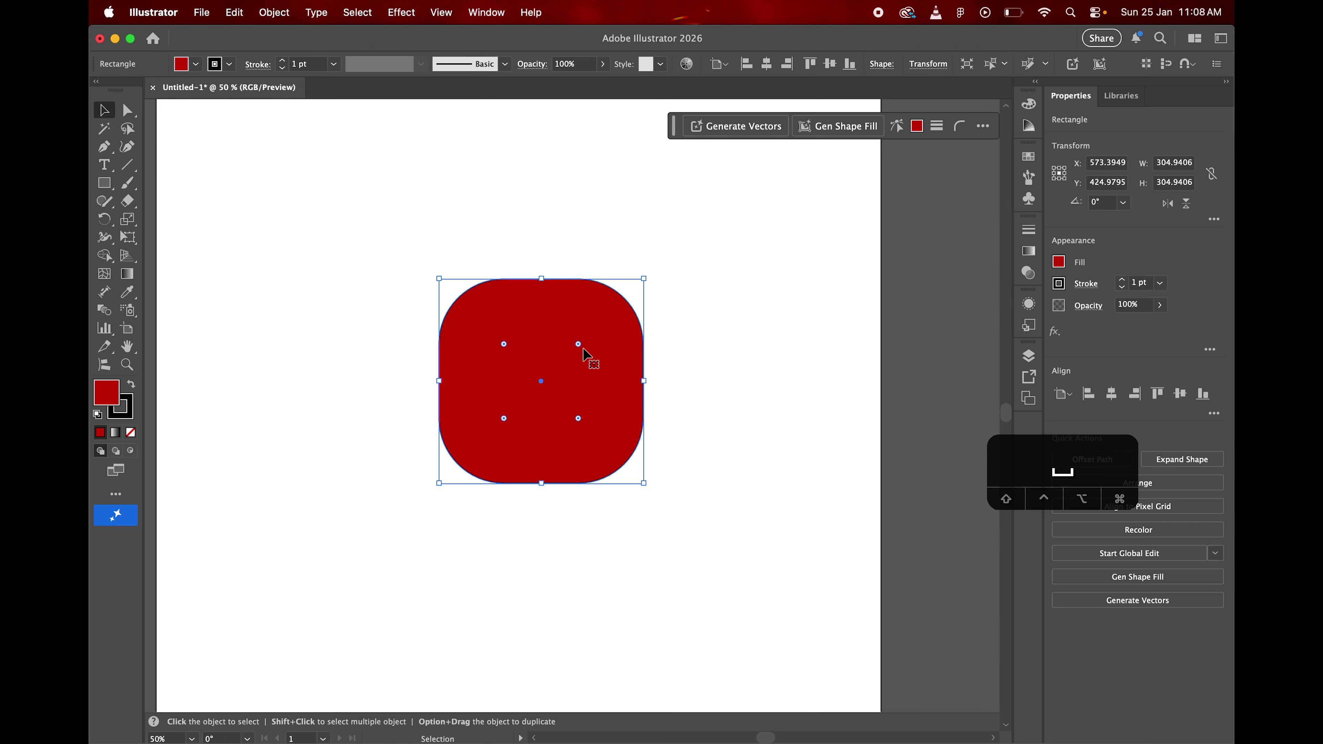
drag(578, 342, 600, 322)
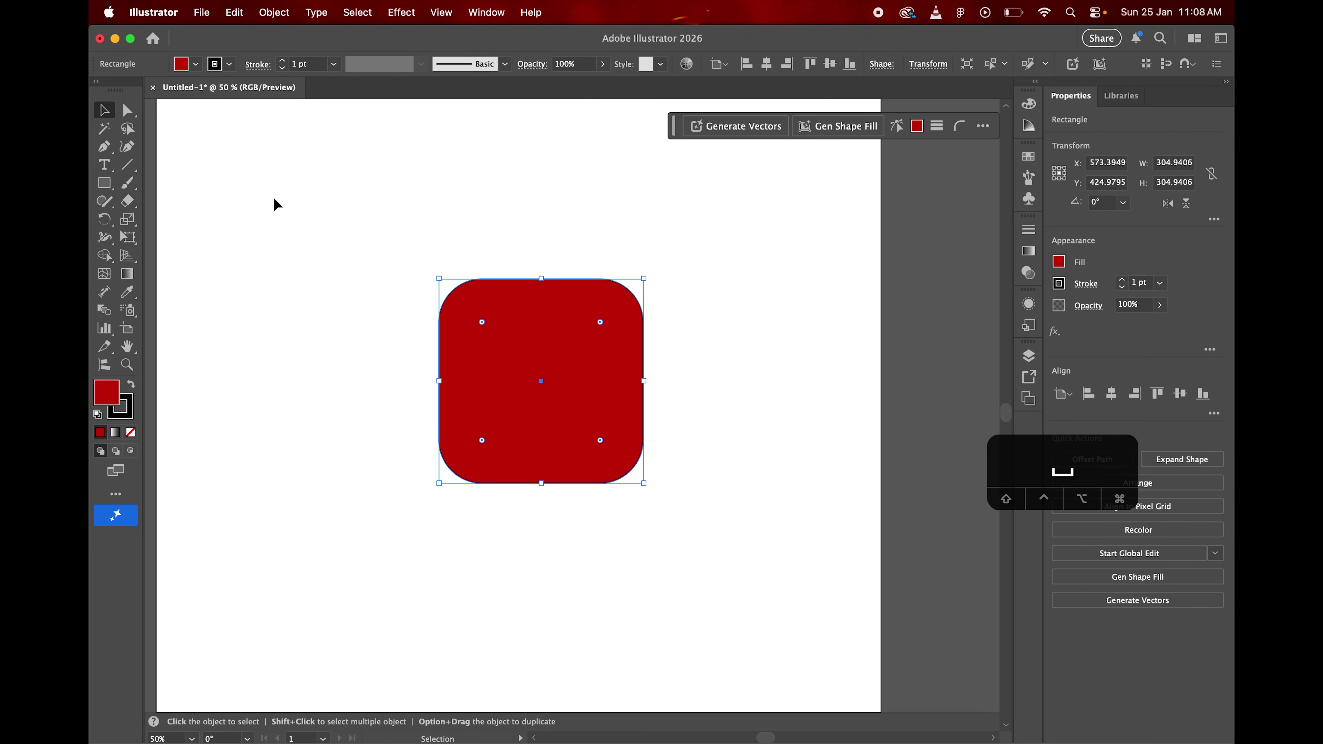
Round the red square fully into a circle and place a duplicate diagonally below it
drag(522, 368, 740, 552)
key(space)
drag(594, 421, 476, 269)
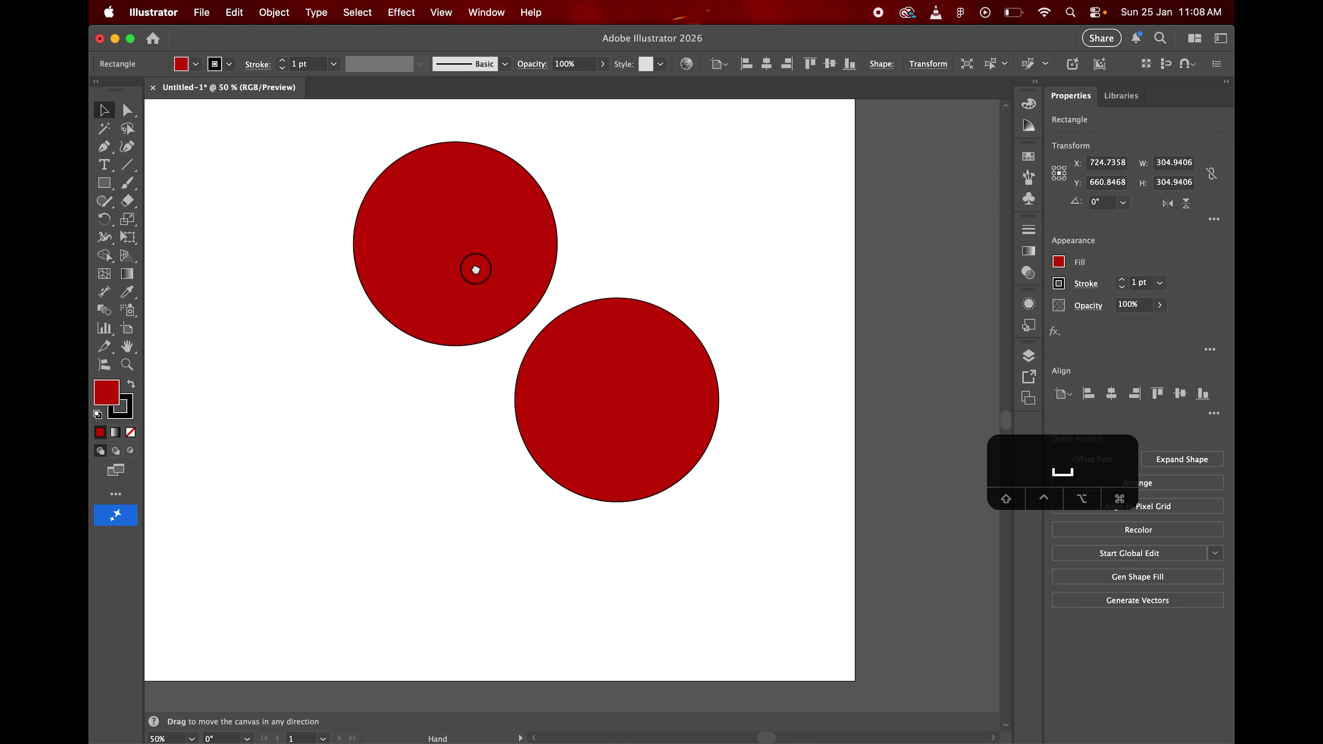
key(space)
drag(607, 402, 647, 452)
drag(648, 452, 509, 546)
Delete all shapes from the artboard
key(super+a)
key(BackSpace)
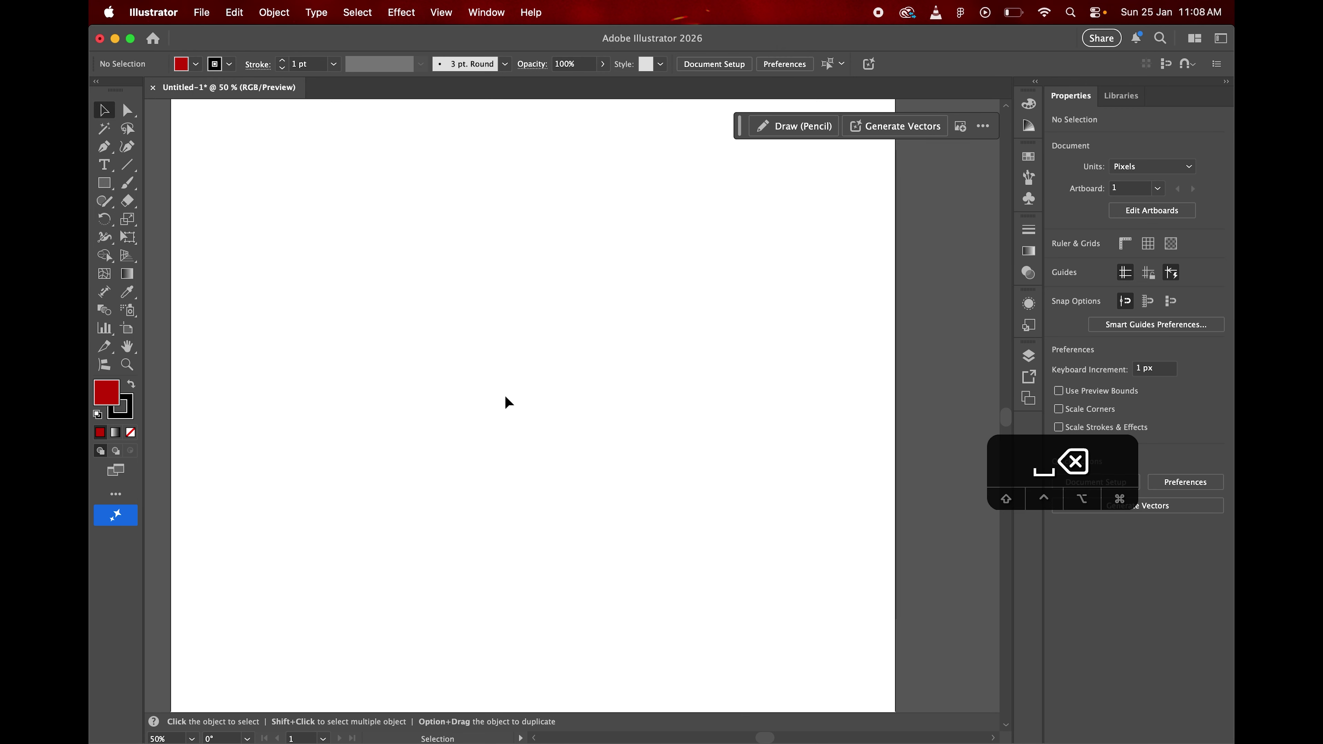
key(space)
drag(570, 351, 531, 374)
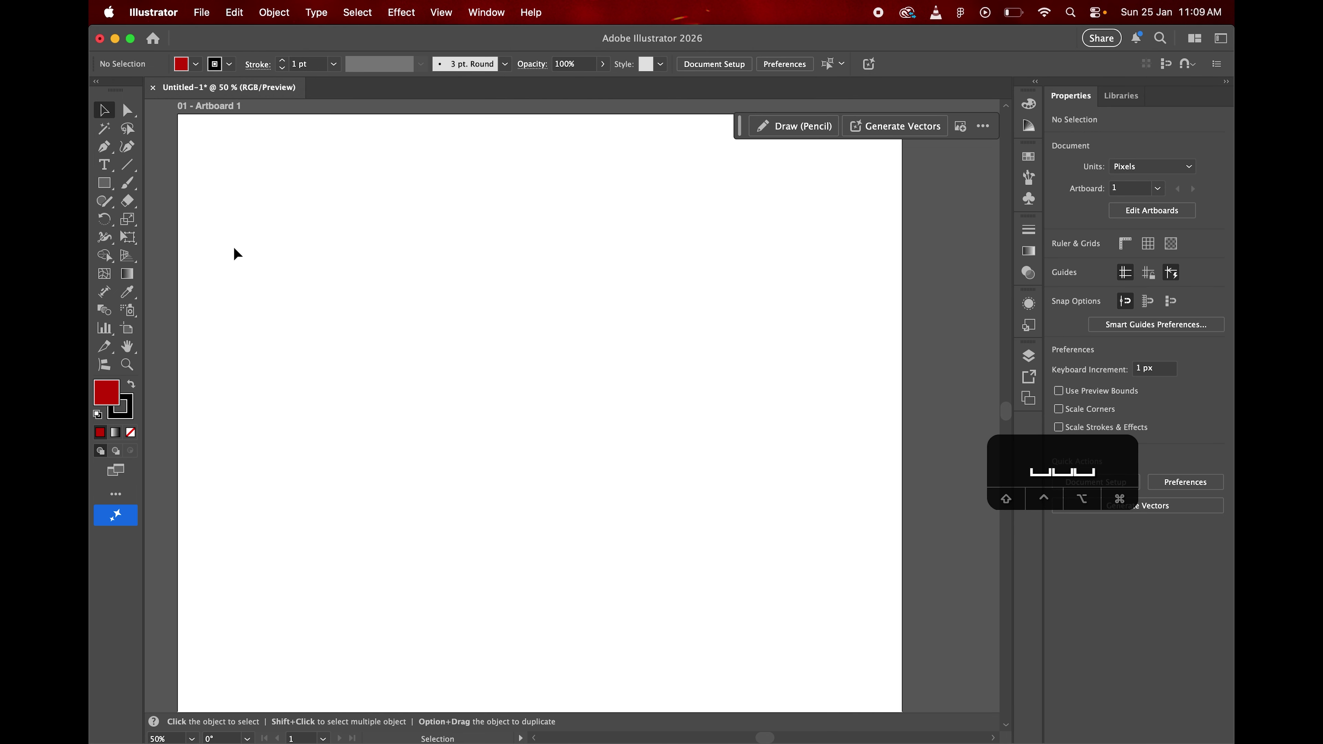
Draw a large red square near the middle of the artboard and try rounding its corners
click(129, 109)
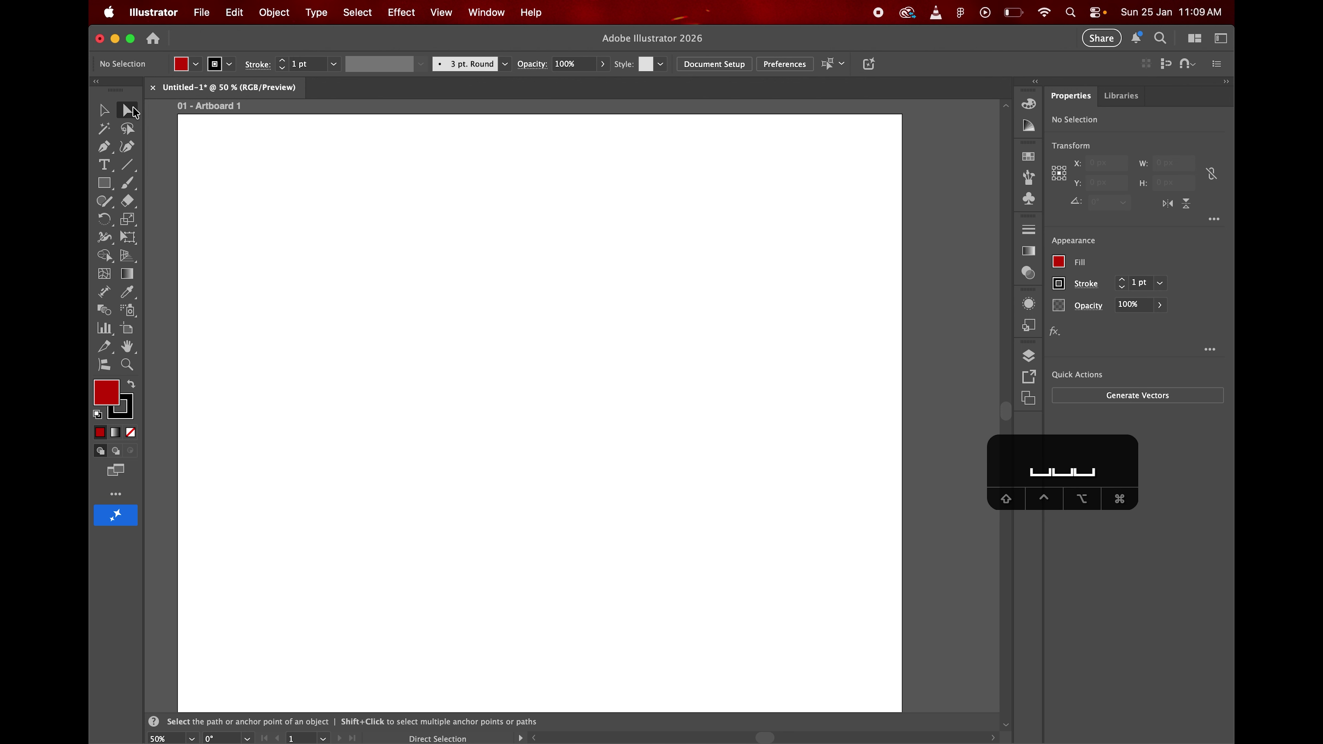
click(108, 186)
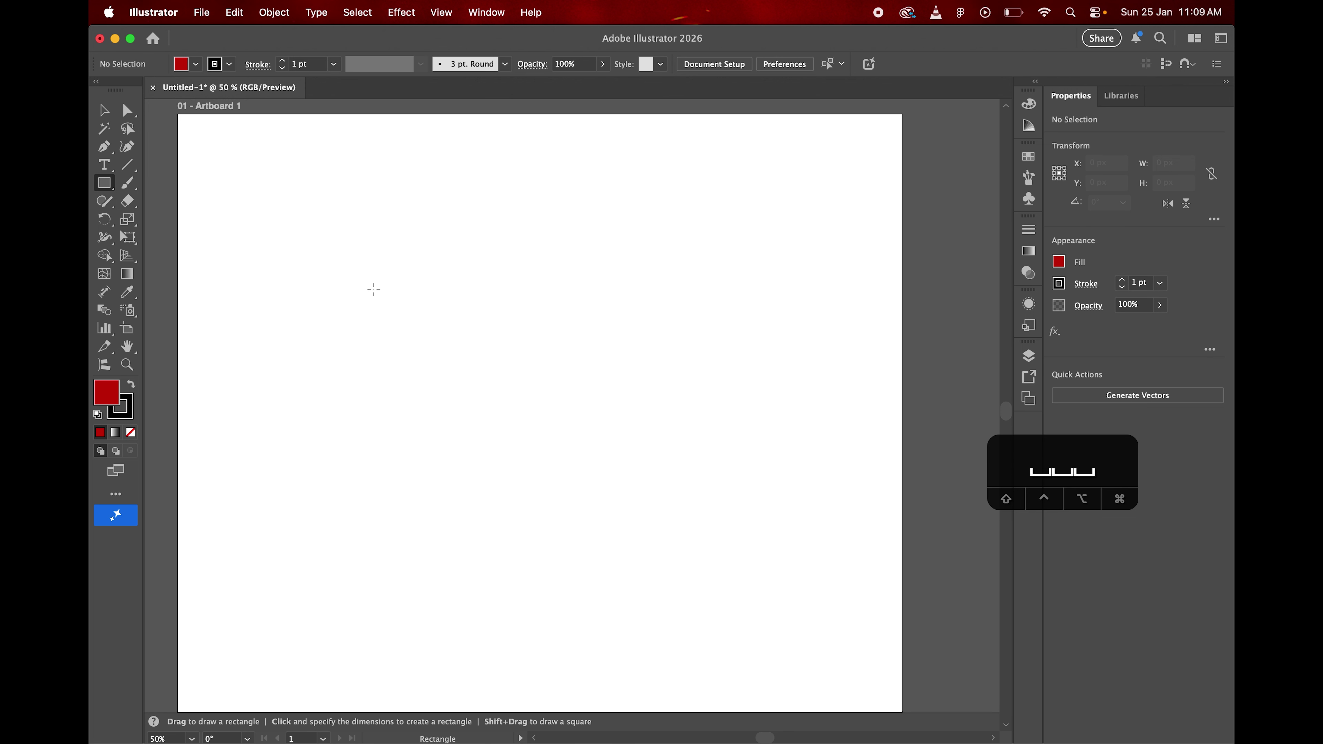
drag(323, 246, 645, 529)
click(126, 112)
drag(473, 429, 519, 464)
drag(642, 260, 654, 312)
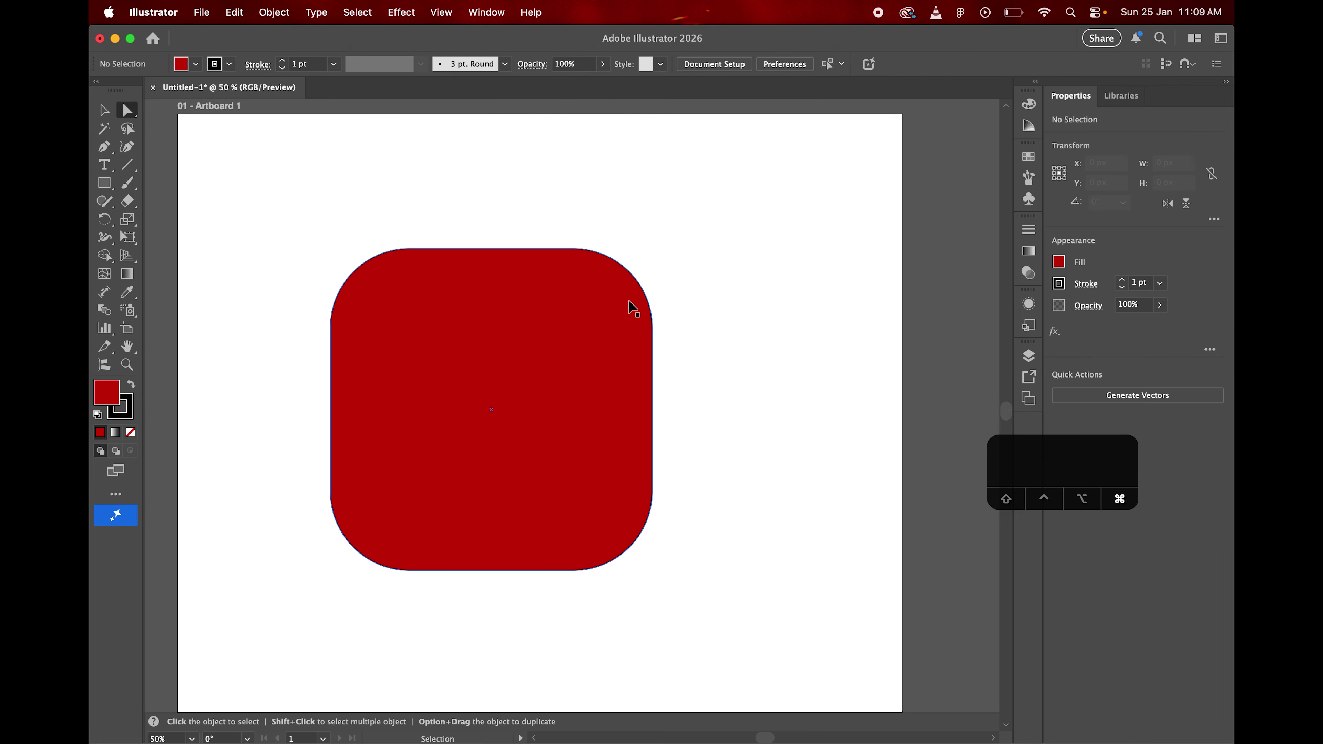
key(super+z)
Move only the square's upper-right anchor point outward to about X 747 px, Y 167 px
click(652, 249)
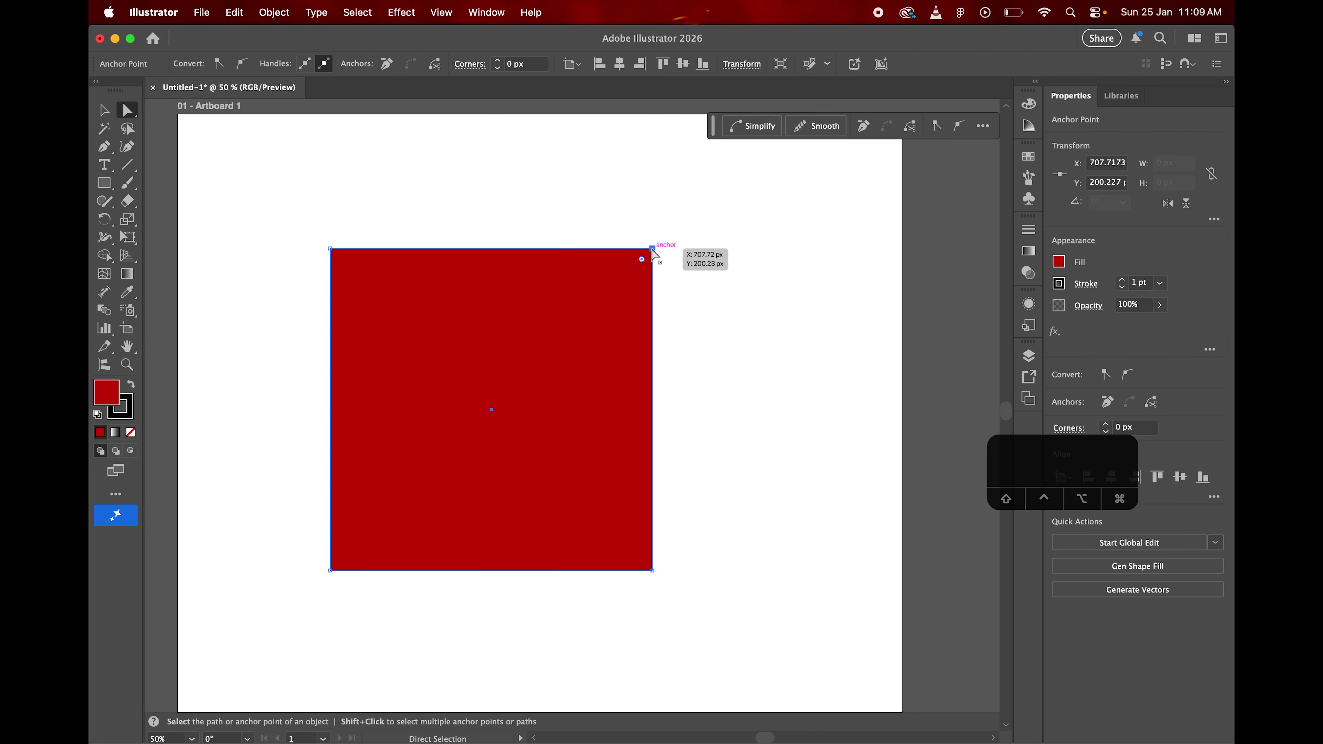
drag(634, 240, 768, 381)
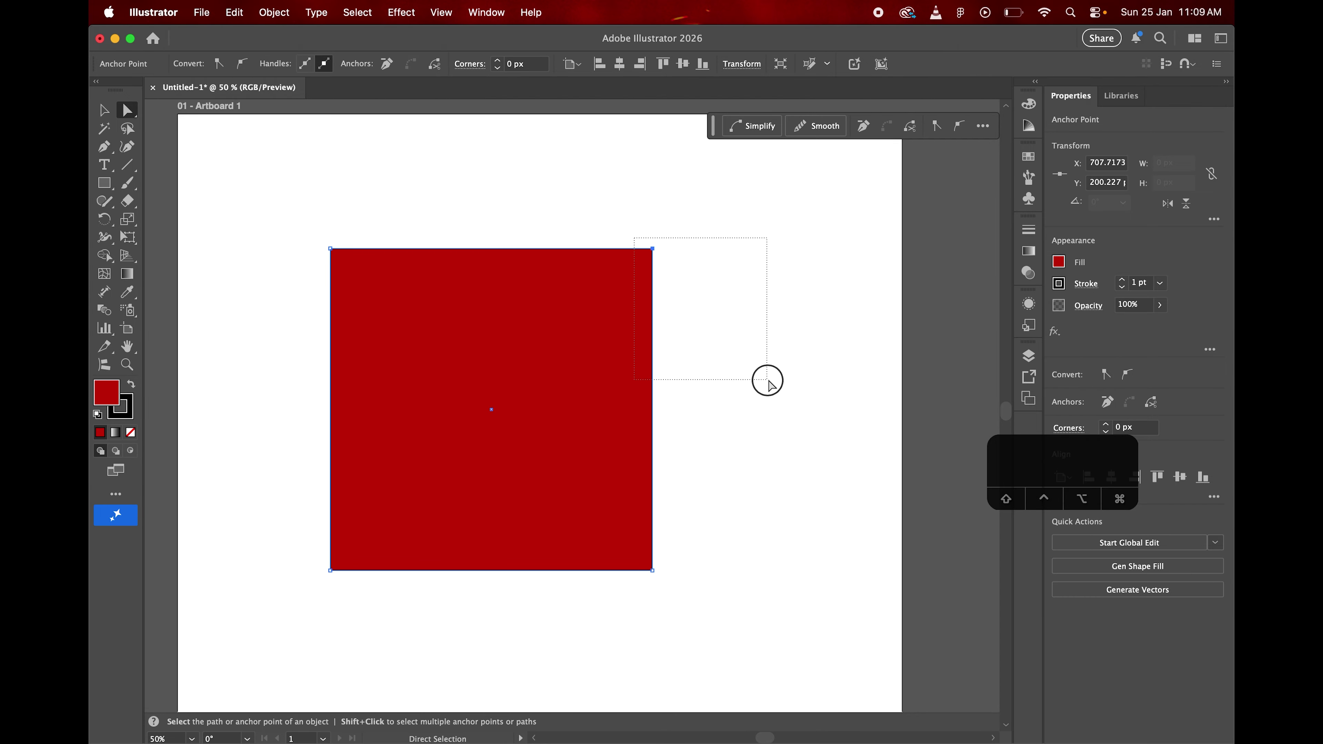
key(alt)
scroll(686, 346, up, 1)
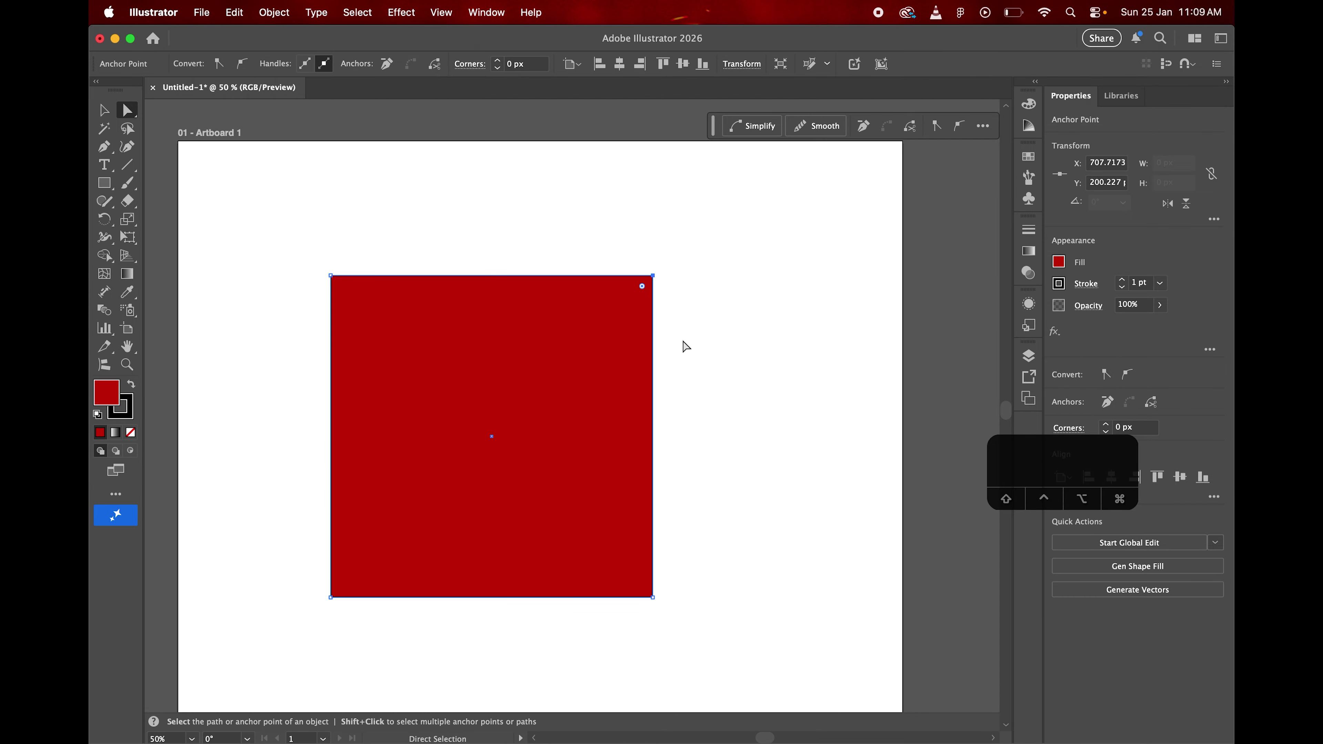
scroll(686, 346, up, 5)
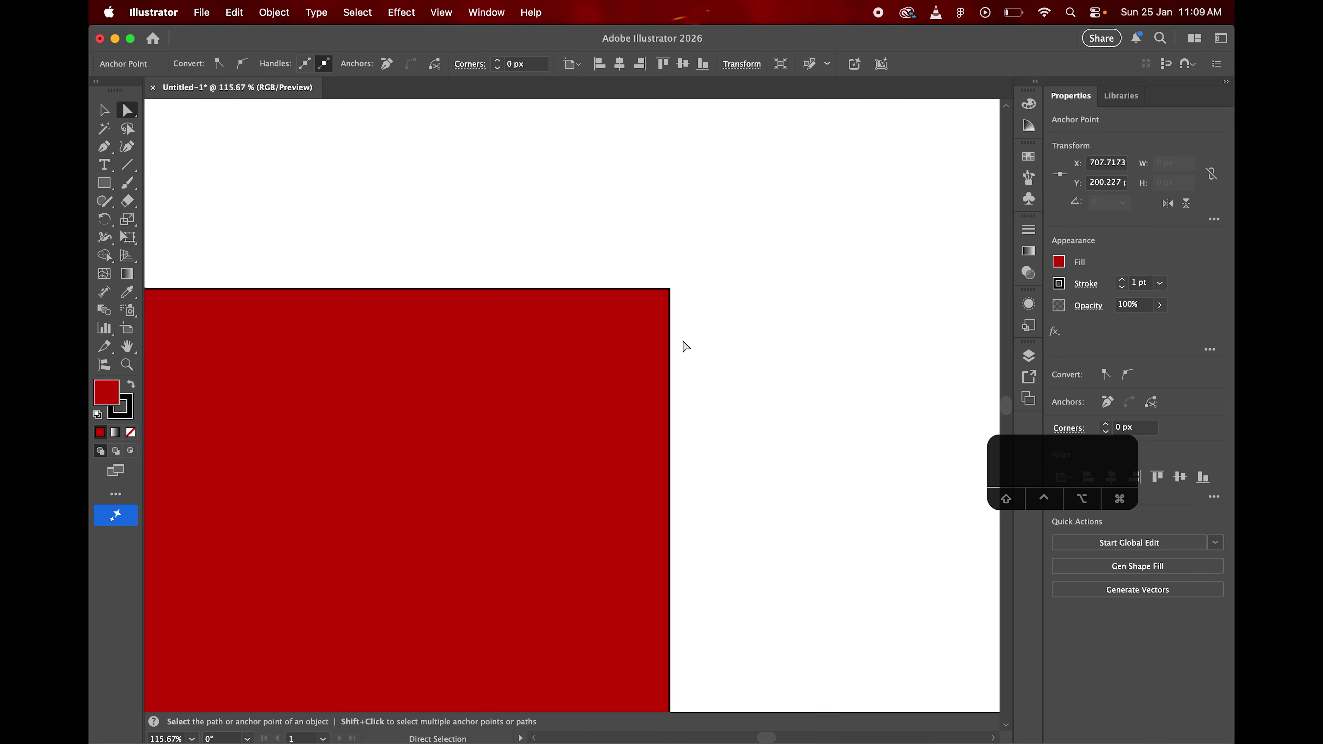
click(690, 325)
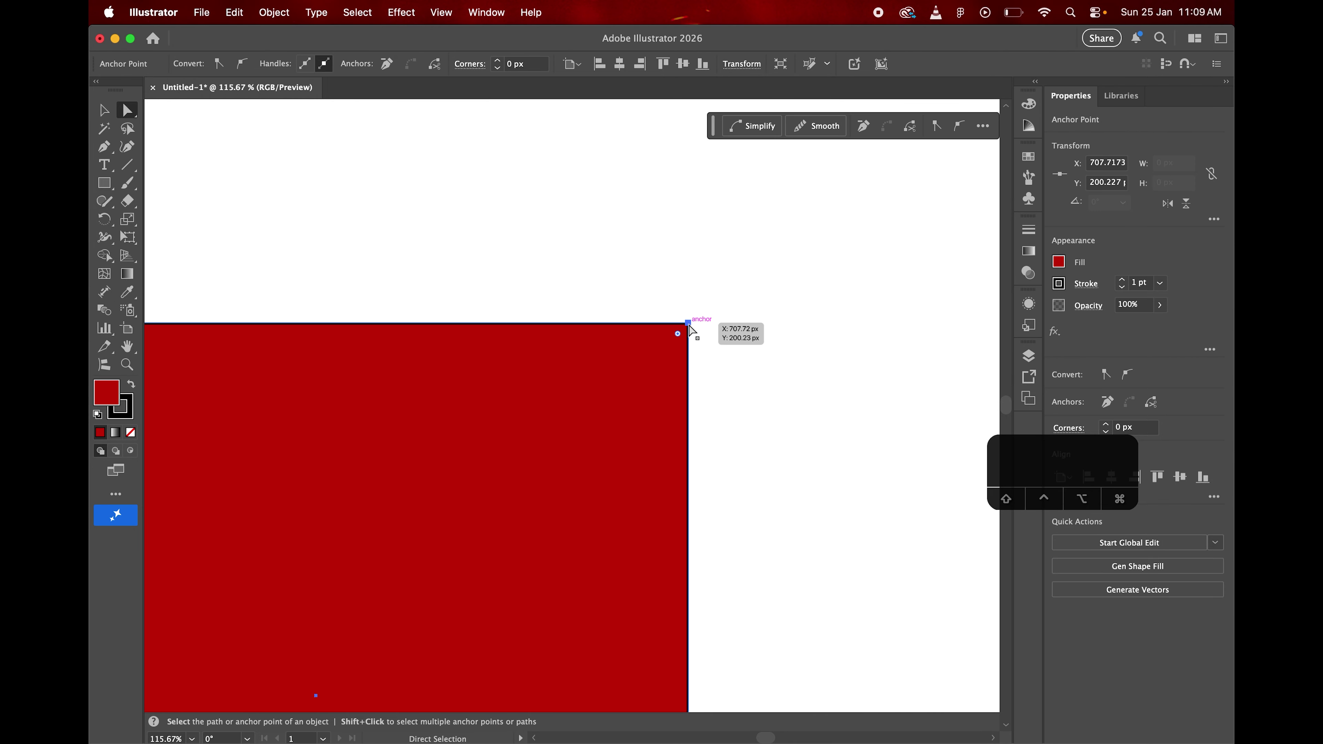
click(685, 329)
drag(629, 259, 822, 428)
drag(689, 324, 768, 288)
Extend the same corner anchor to about X 848 px, Y 87 px and rotate the shape to 225°
key(super+0)
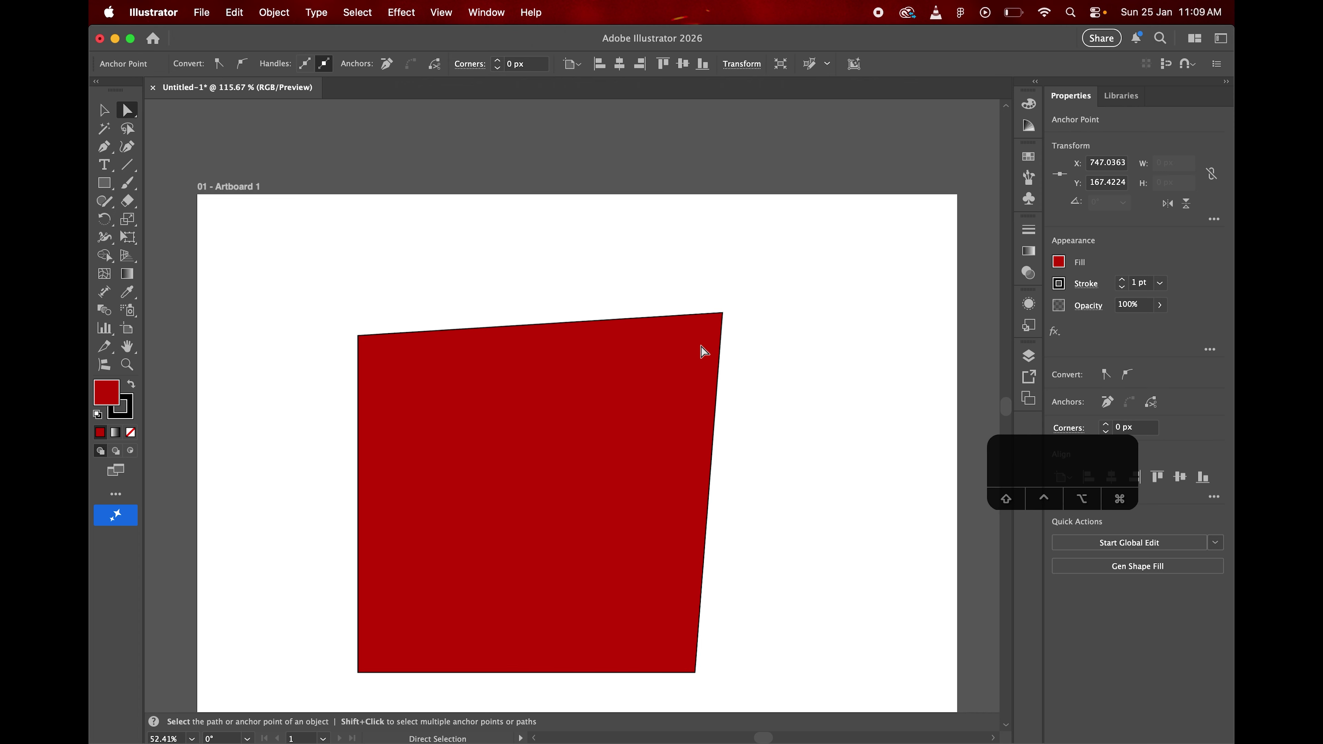
drag(718, 323, 605, 637)
click(103, 111)
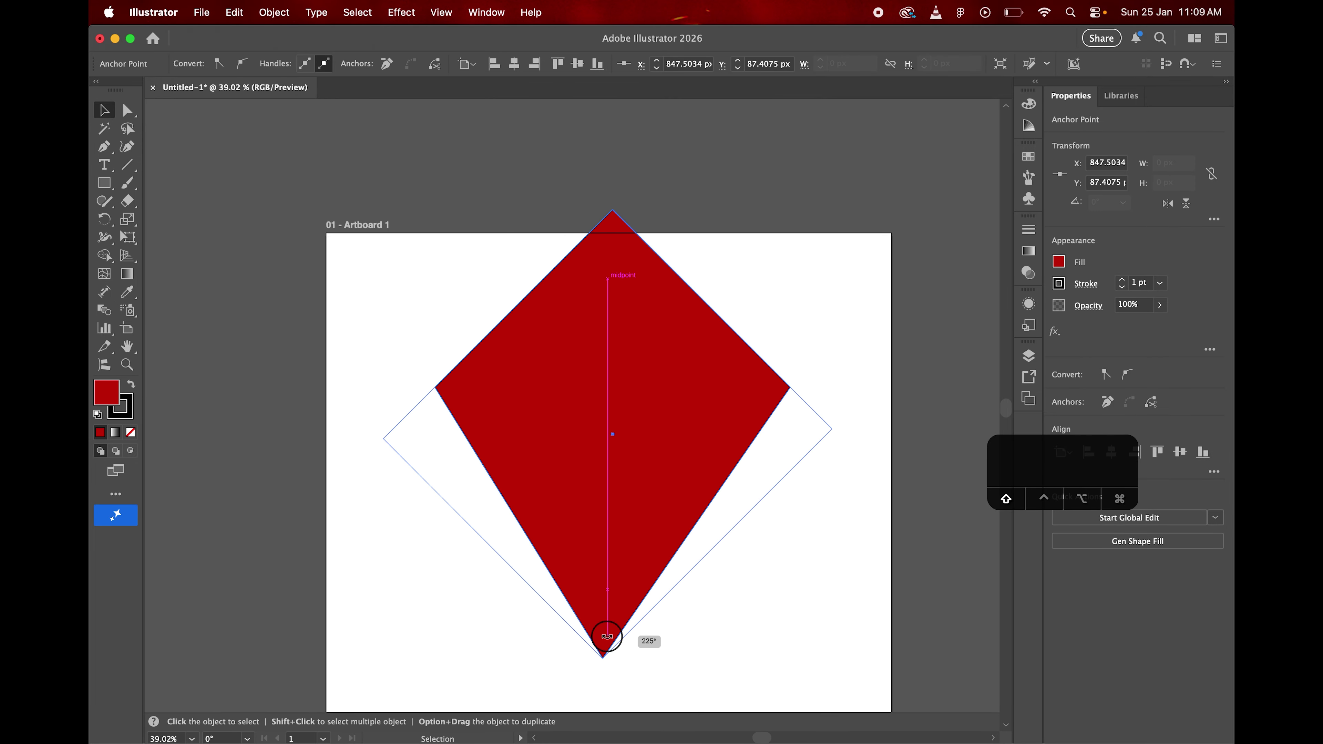
click(613, 208)
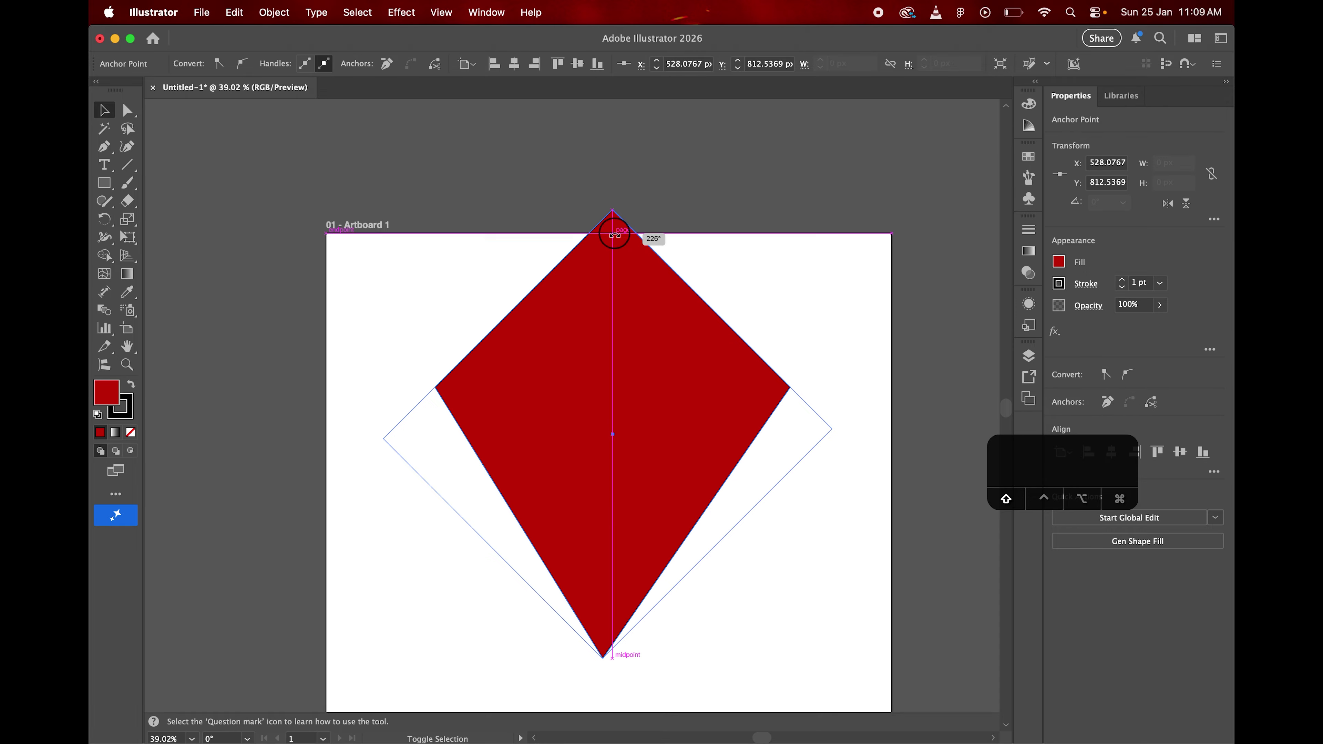
Scale the kite shape down to about 459 × 579 px so it sits within the artboard
drag(610, 209, 613, 357)
drag(626, 467, 569, 378)
key(space)
key(space)
drag(570, 381, 580, 431)
click(698, 242)
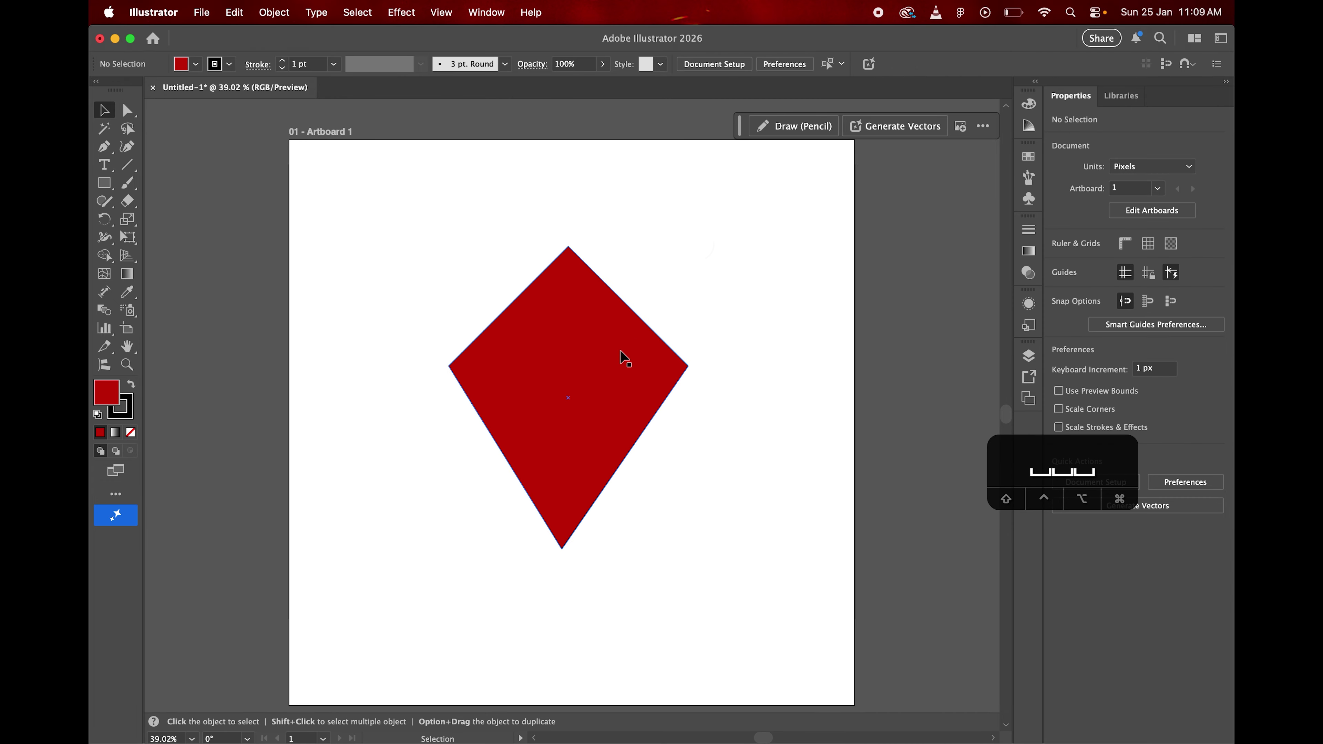
Select the kite by its anchor points and as a whole object in turn, and delete it
click(616, 358)
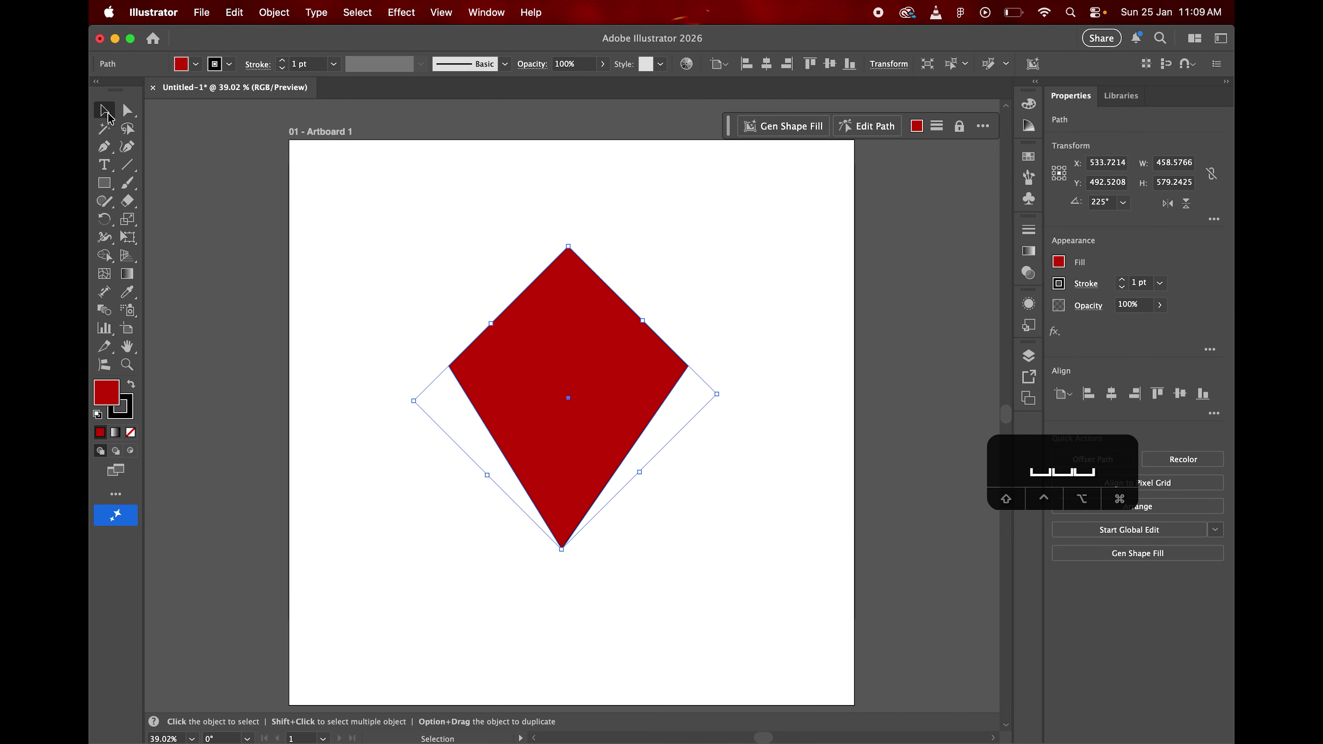
click(128, 110)
mouse_move(568, 261)
mouse_down()
mouse_move(570, 286)
mouse_move(570, 237)
mouse_move(571, 281)
mouse_move(561, 257)
mouse_up()
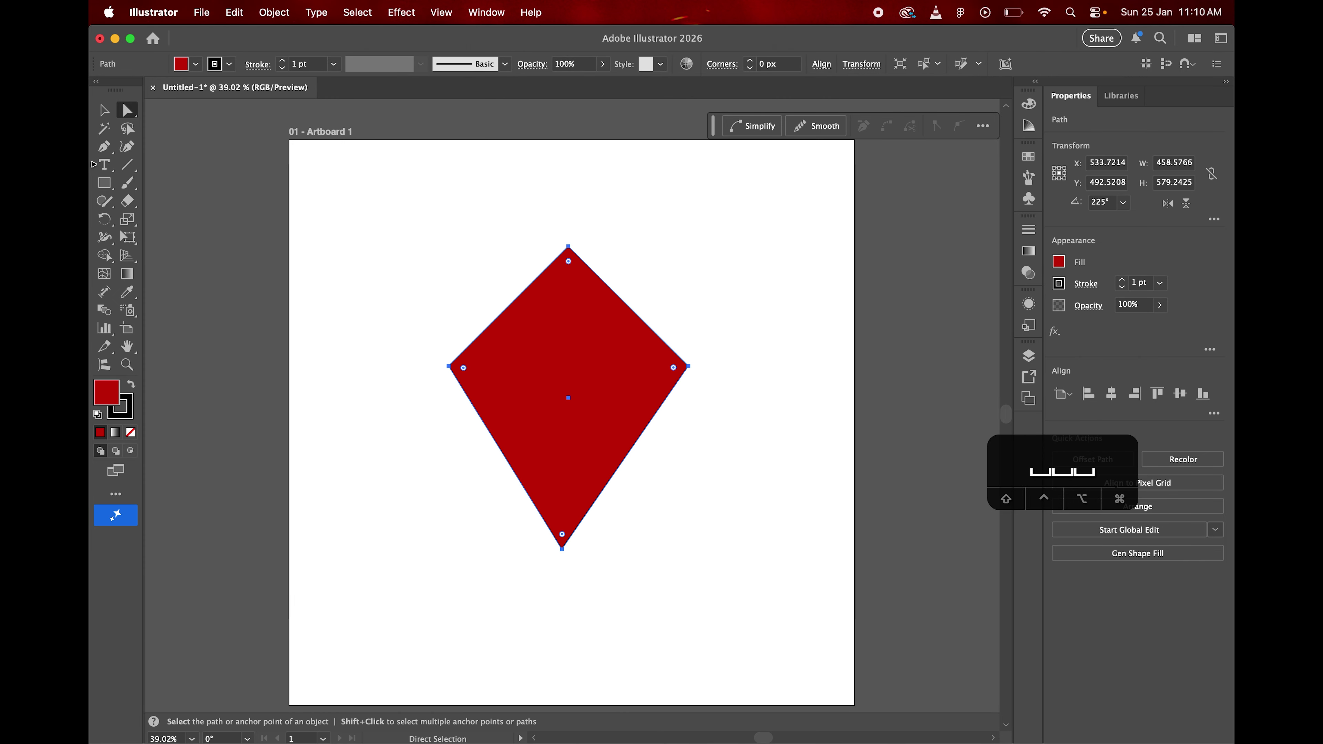
click(427, 314)
click(553, 362)
click(105, 114)
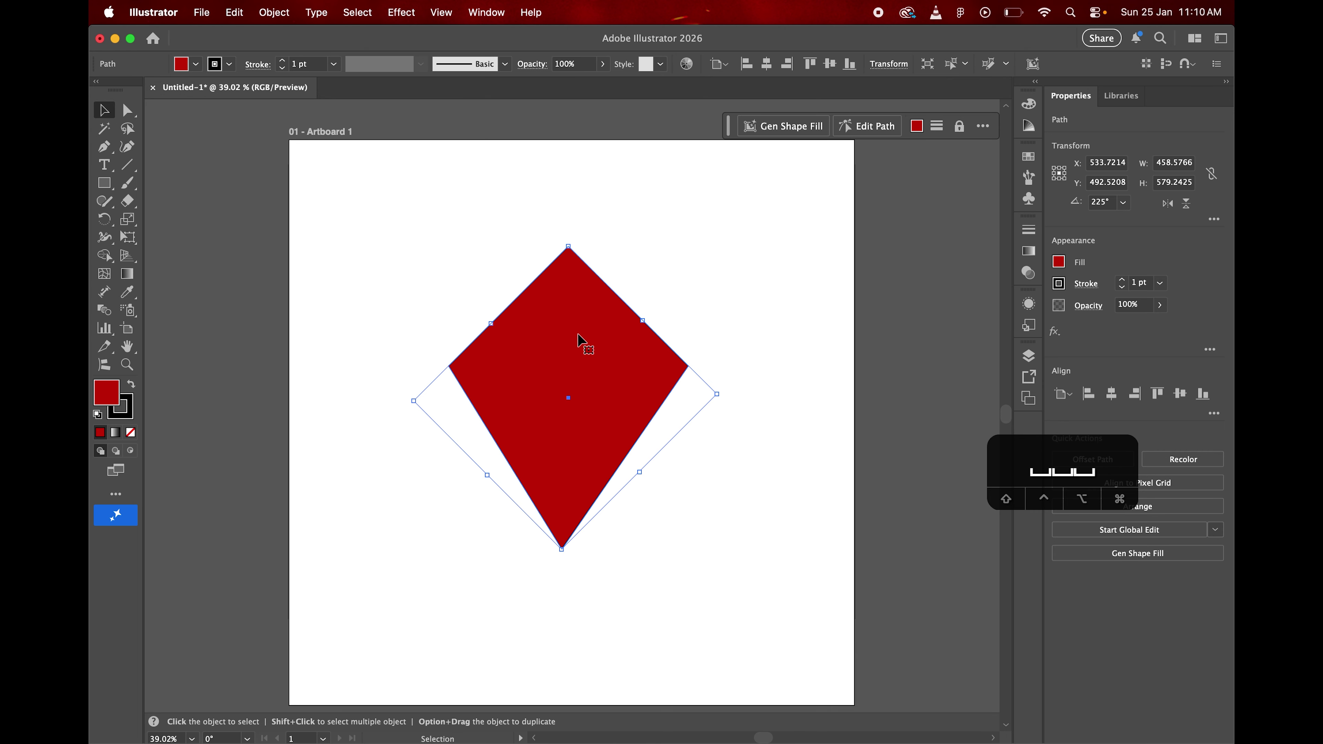
key(BackSpace)
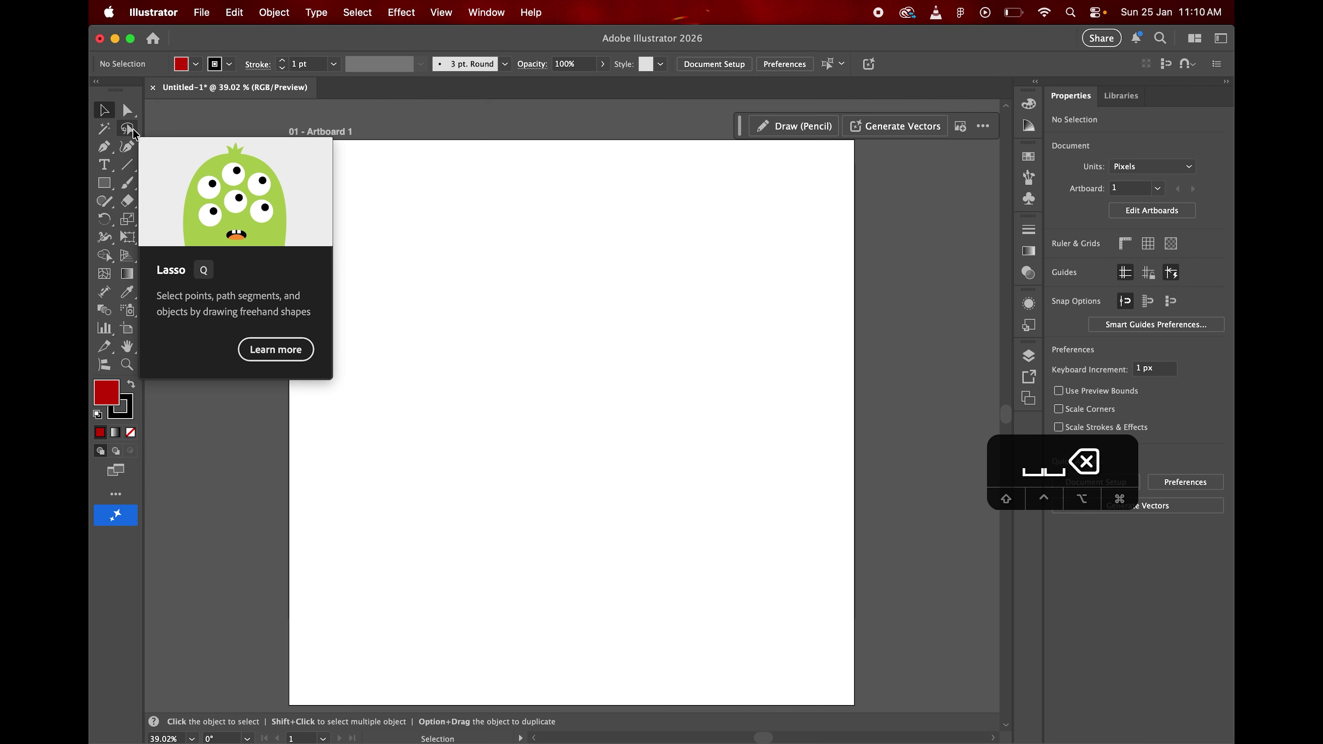
Draw three separate red rectangles on the artboard, with the uppermost one about 236 × 135 px
key(m)
drag(454, 287, 571, 452)
drag(610, 321, 751, 515)
drag(735, 192, 610, 262)
Select all three rectangles with the Lasso tool and move them together down and to the left
key(q)
mouse_move(764, 180)
mouse_down()
mouse_move(379, 346)
mouse_move(685, 258)
mouse_up()
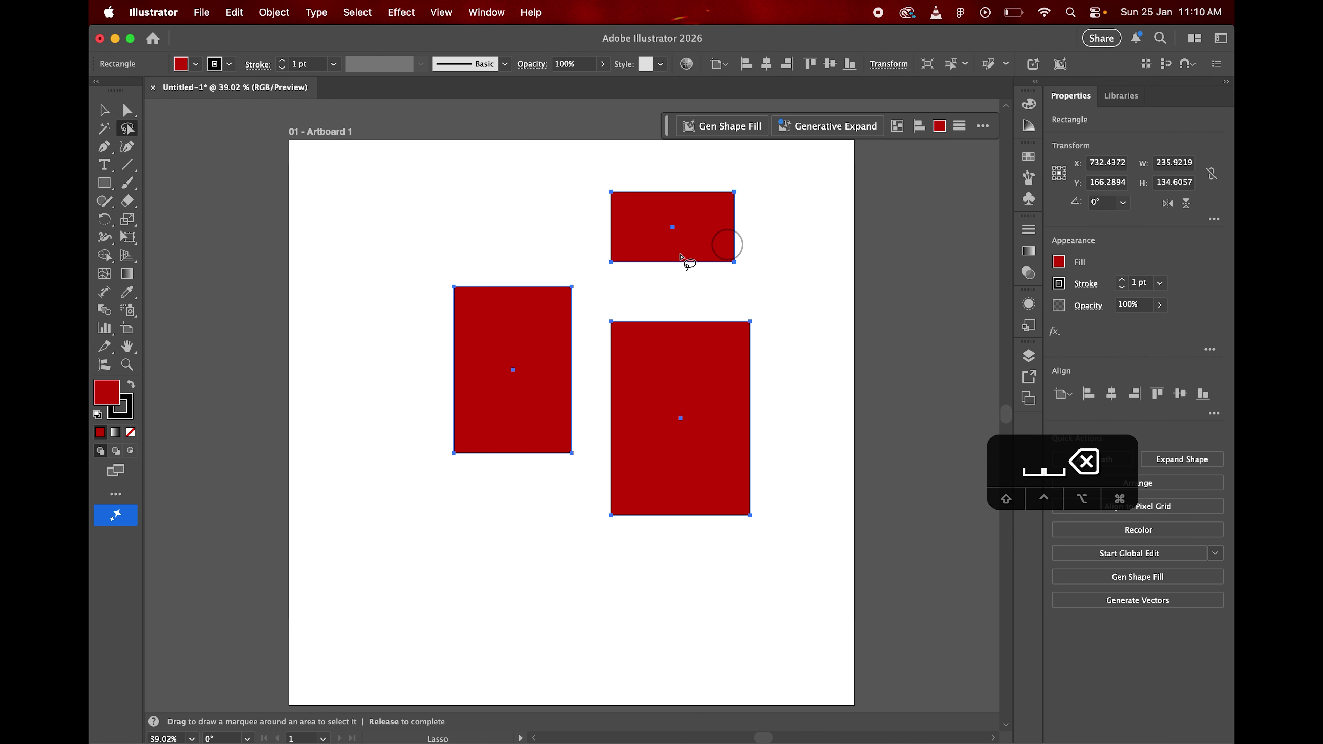
mouse_move(789, 159)
mouse_down()
mouse_move(683, 162)
mouse_move(612, 645)
mouse_move(740, 162)
mouse_up()
click(107, 110)
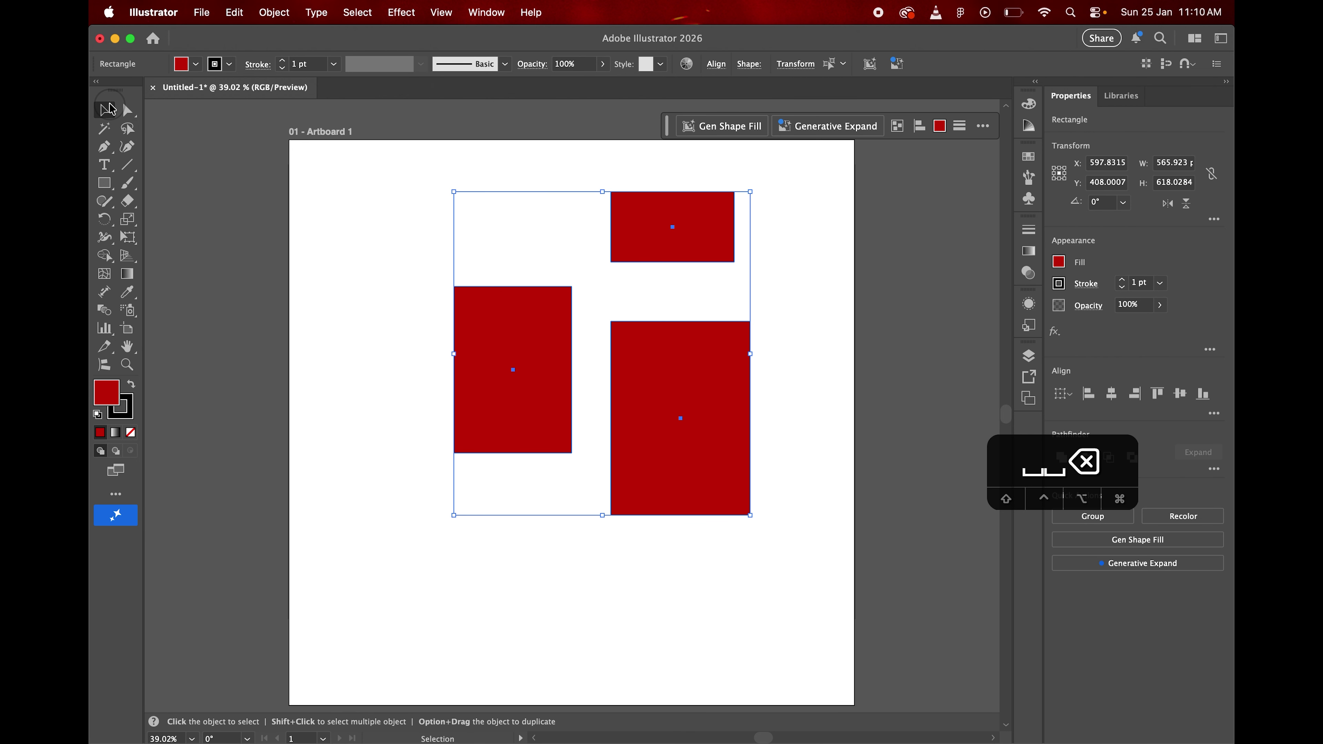
mouse_move(700, 236)
mouse_down()
mouse_move(576, 287)
mouse_move(642, 284)
mouse_up()
click(789, 322)
Lasso only the small upper rectangle, try moving it up and to the right, and undo the move
click(128, 128)
mouse_move(591, 214)
mouse_down()
mouse_move(635, 319)
mouse_move(630, 227)
mouse_up()
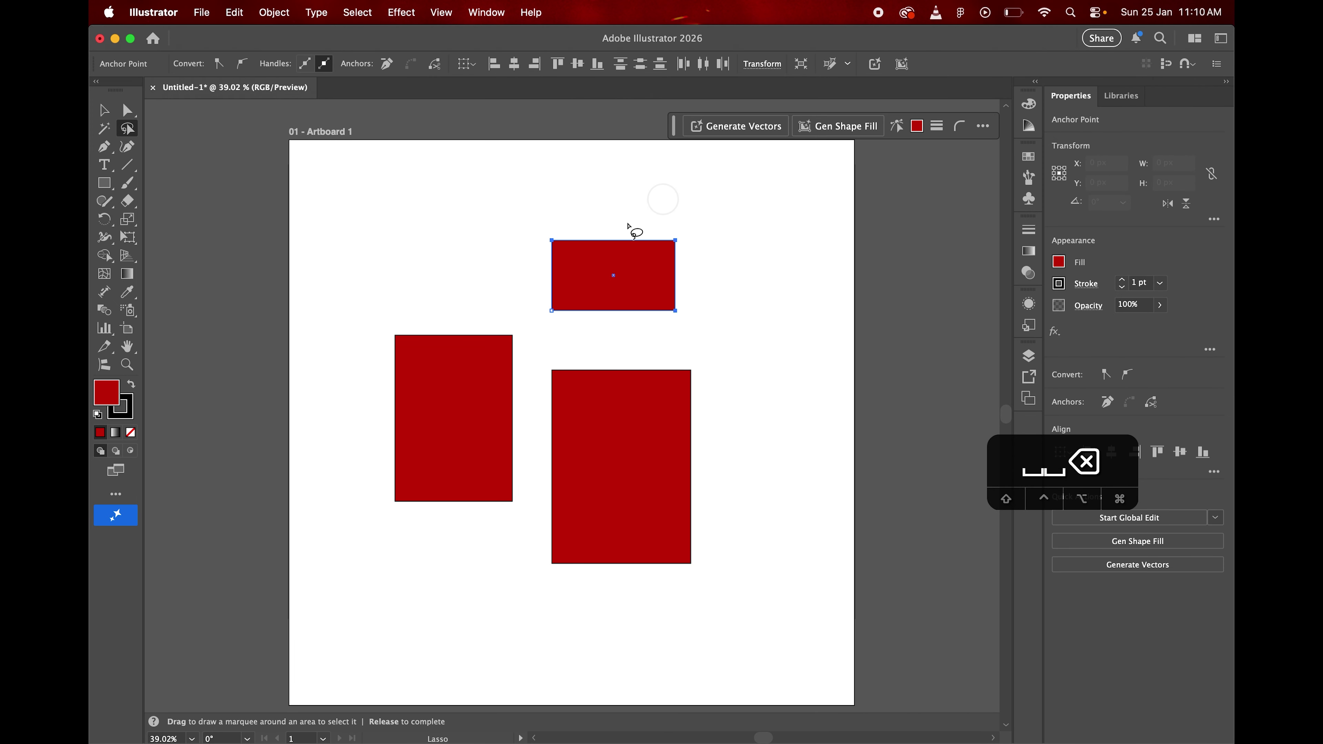
click(107, 111)
drag(631, 282, 668, 245)
key(super+z)
Delete all three rectangles and activate the Pen tool
drag(433, 207, 722, 596)
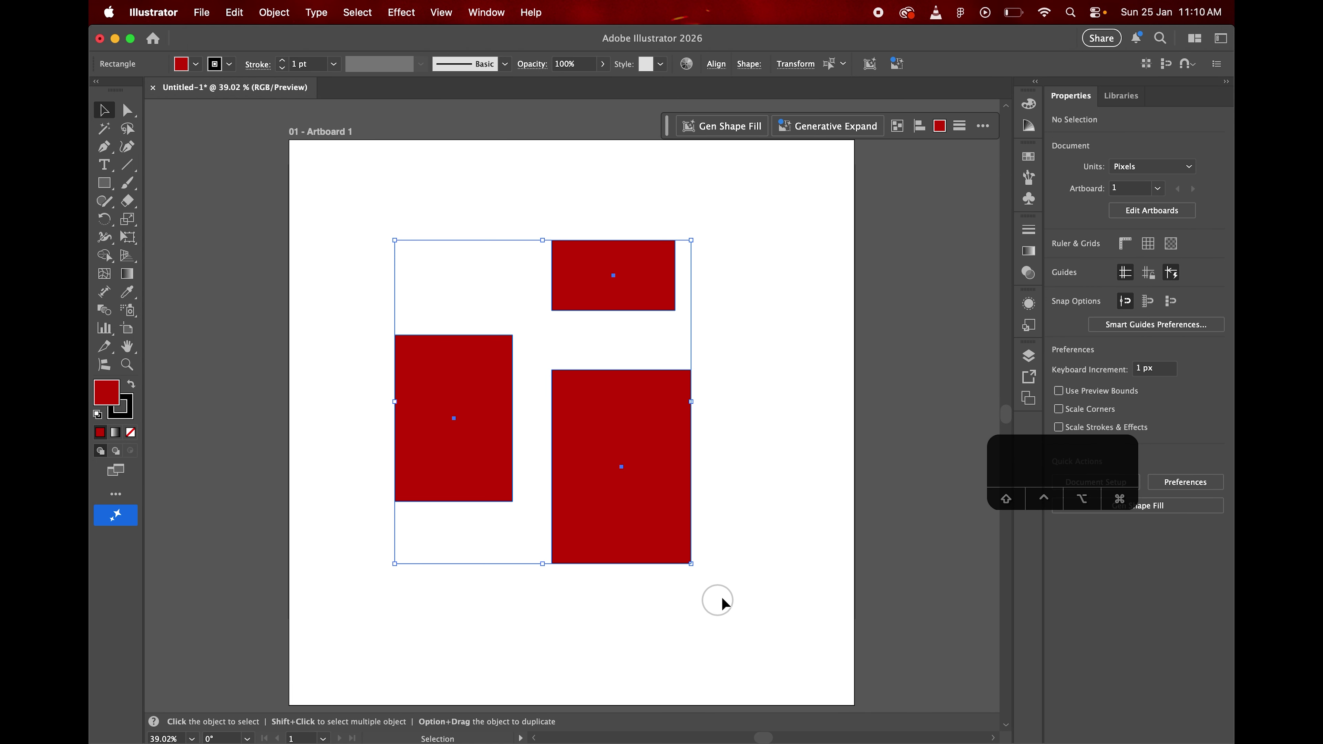
key(BackSpace)
click(103, 148)
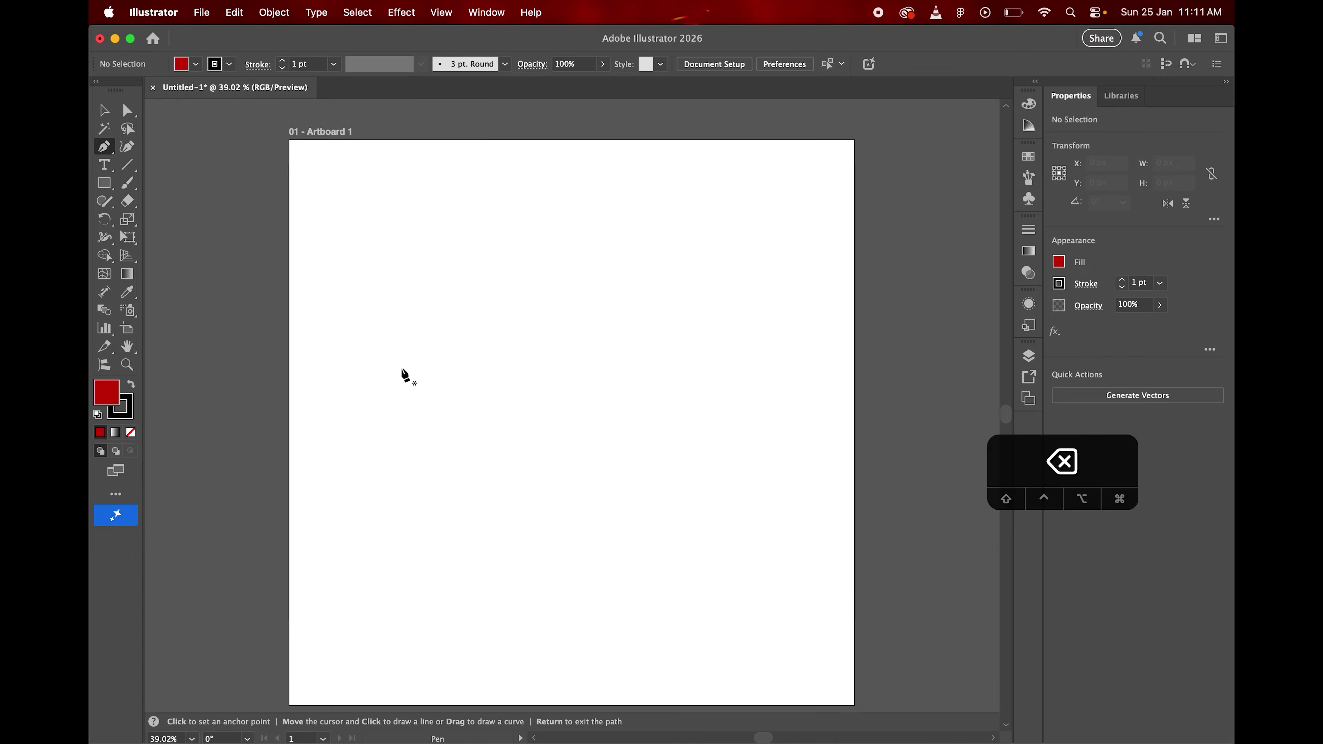
click(367, 272)
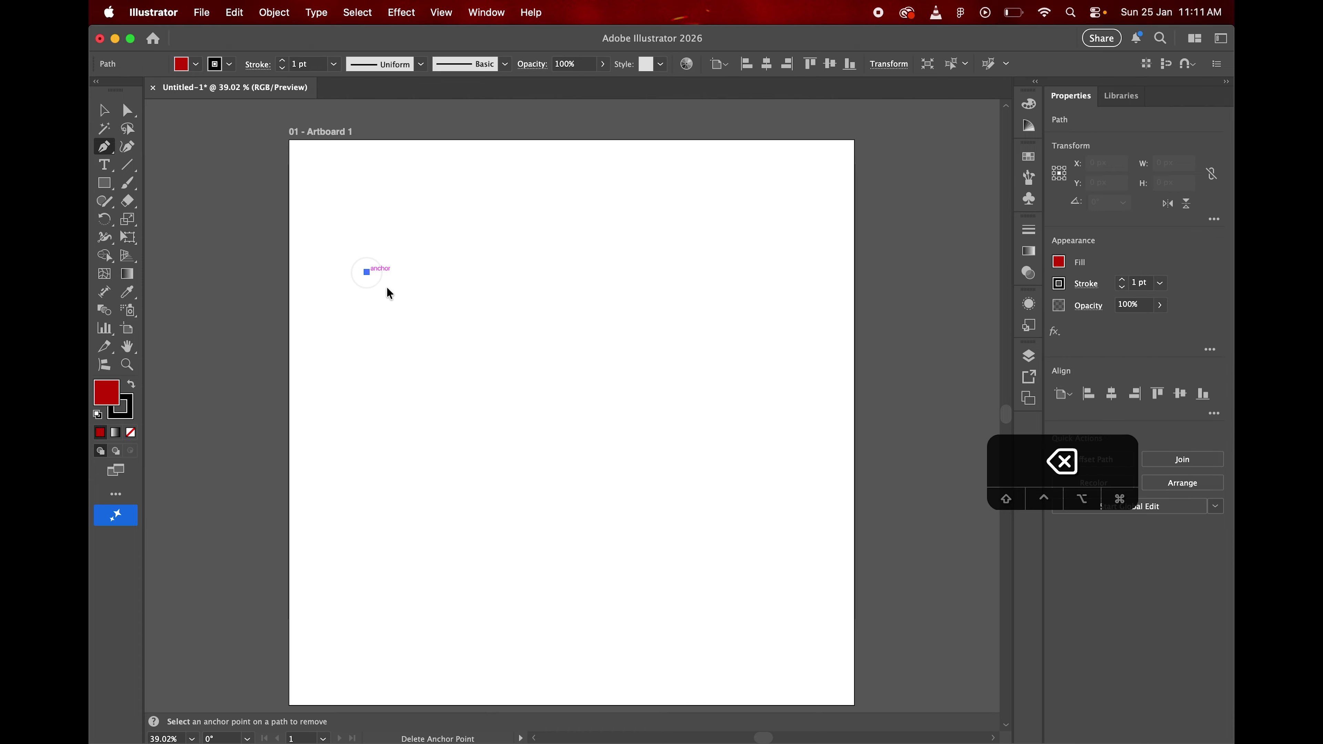
drag(523, 347, 704, 386)
key(BackSpace)
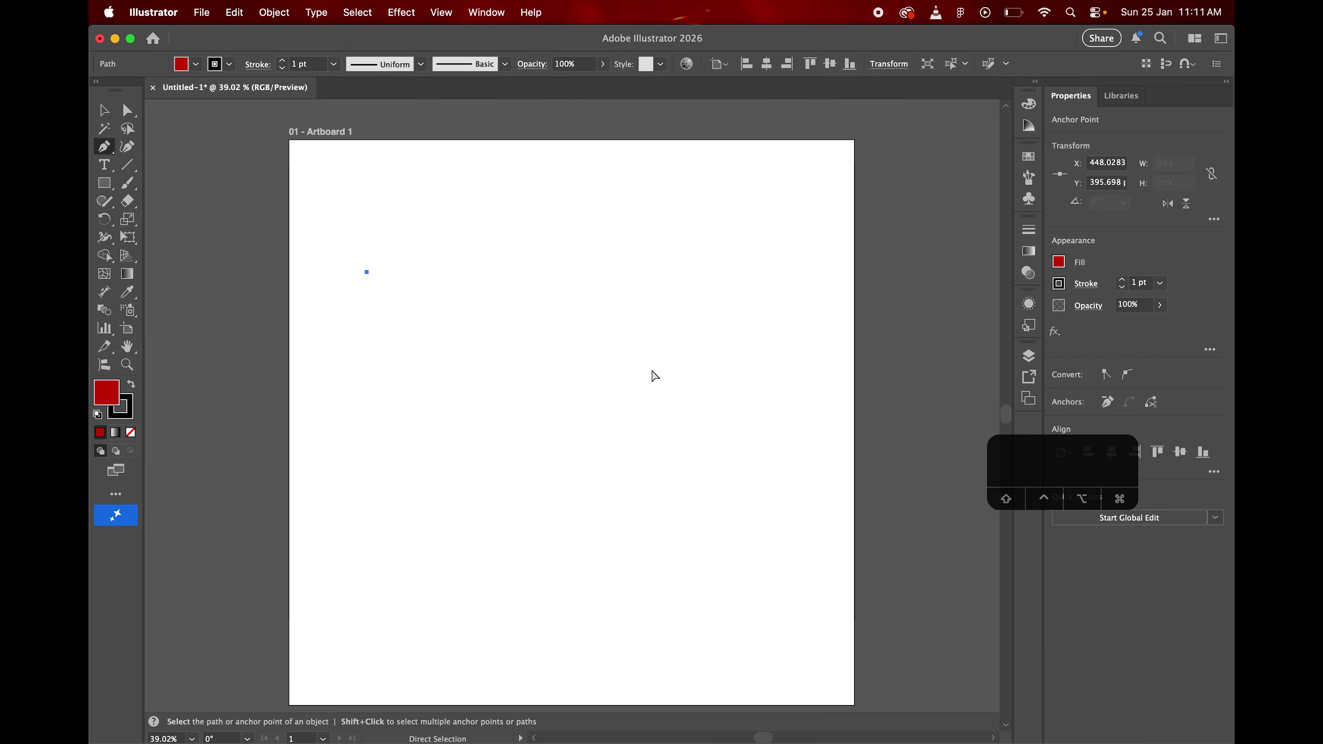
key(BackSpace)
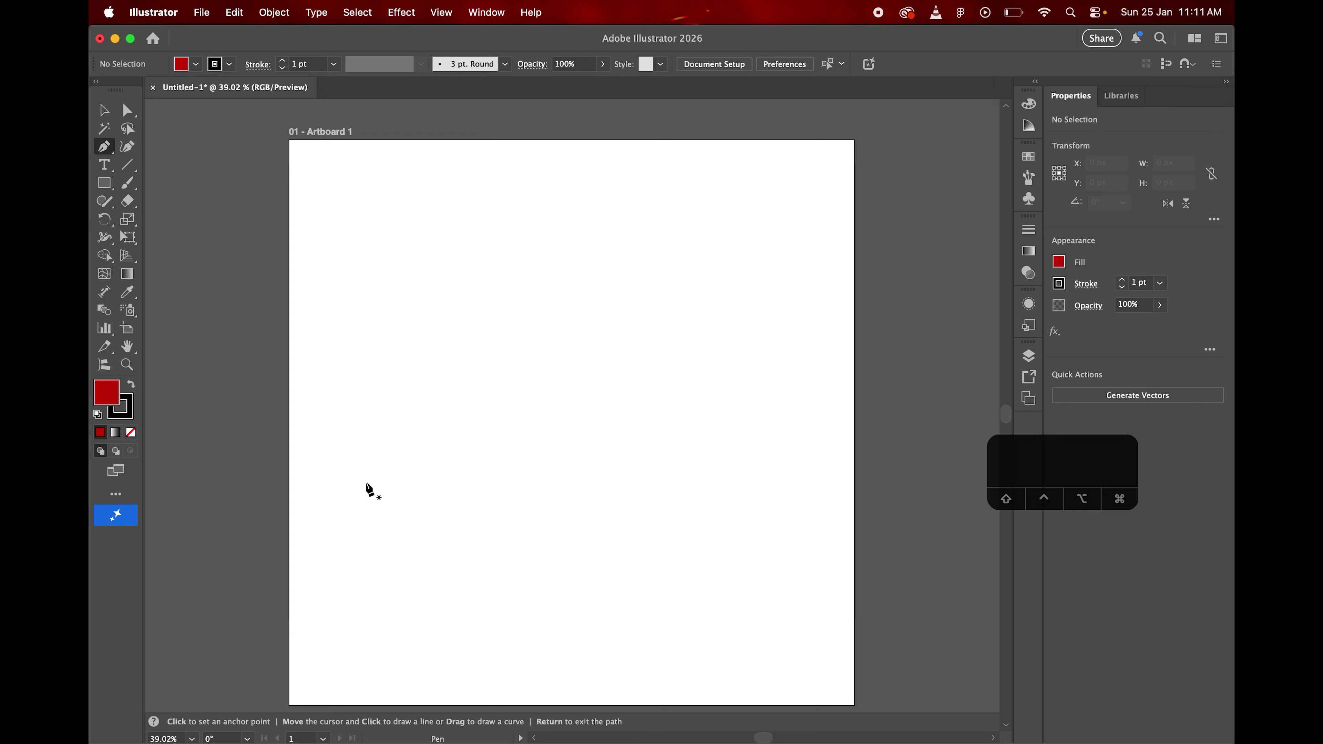
click(334, 480)
key(BackSpace)
click(337, 467)
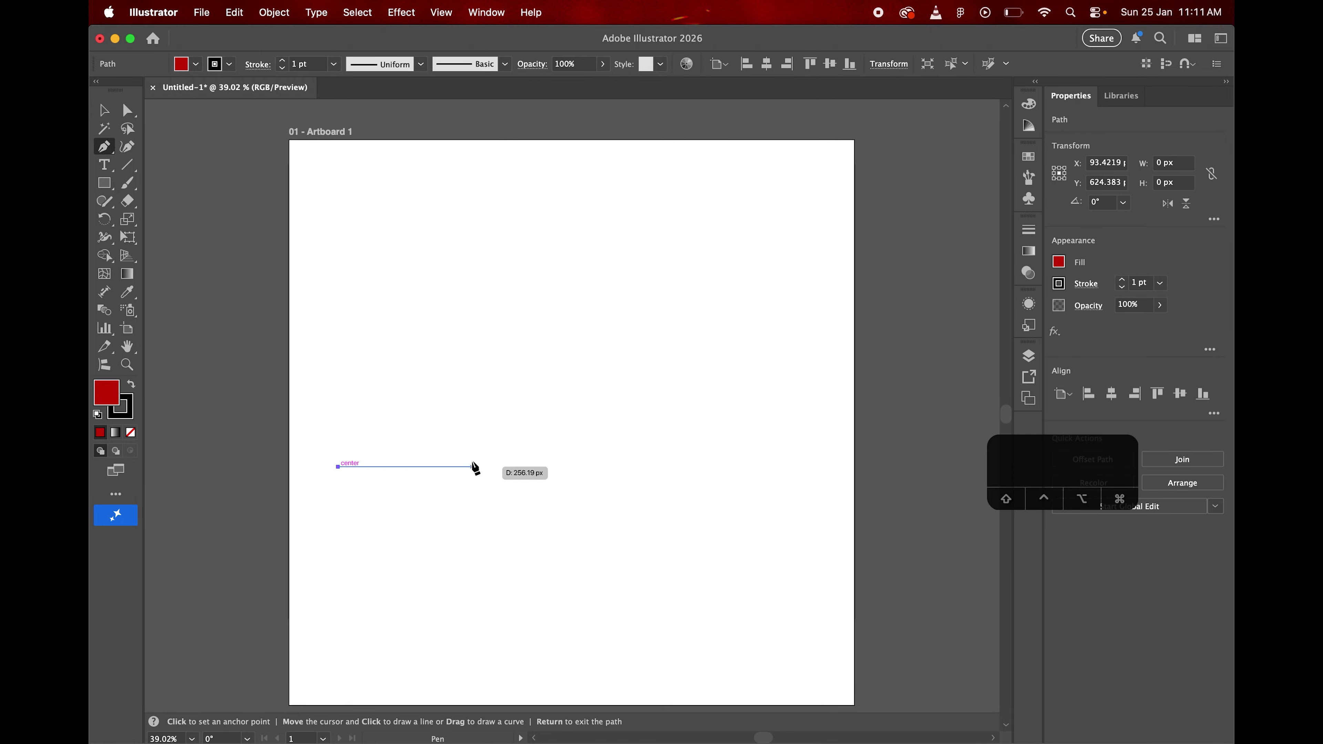
drag(579, 437, 605, 423)
key(BackSpace)
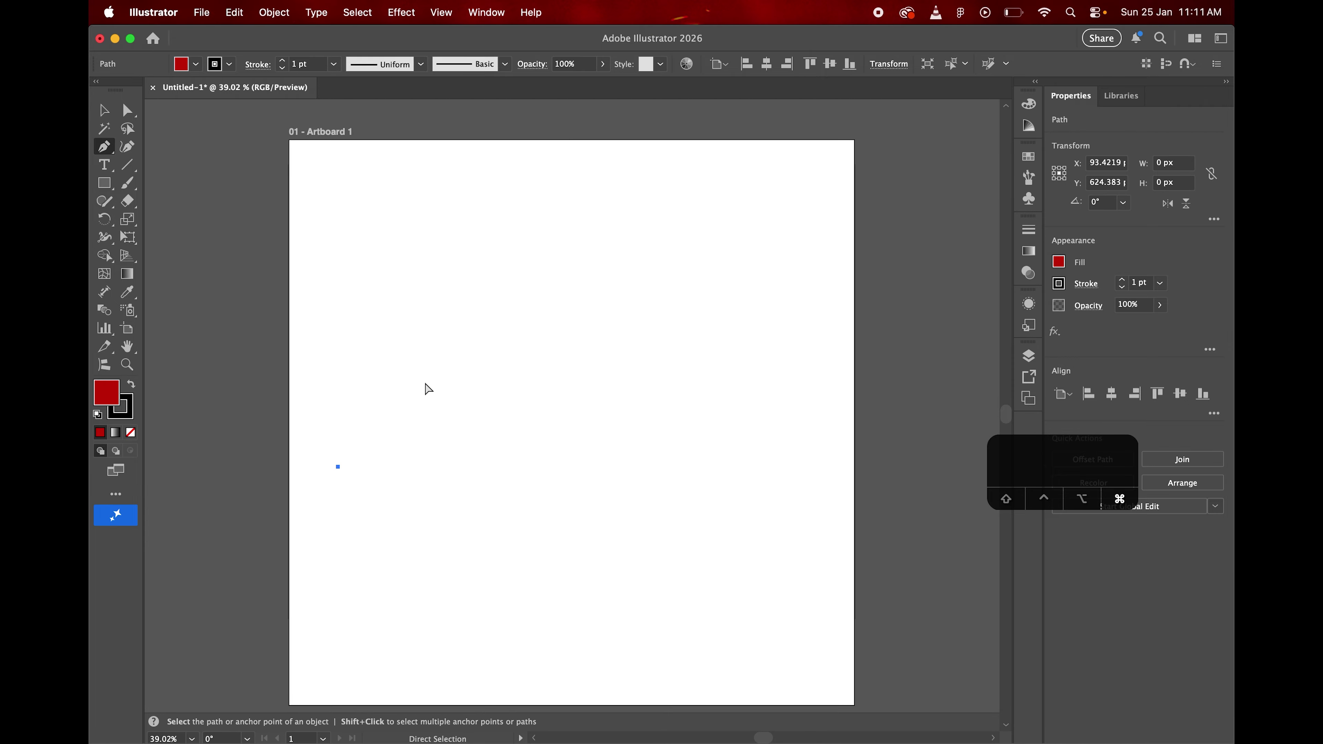
super+click(428, 389)
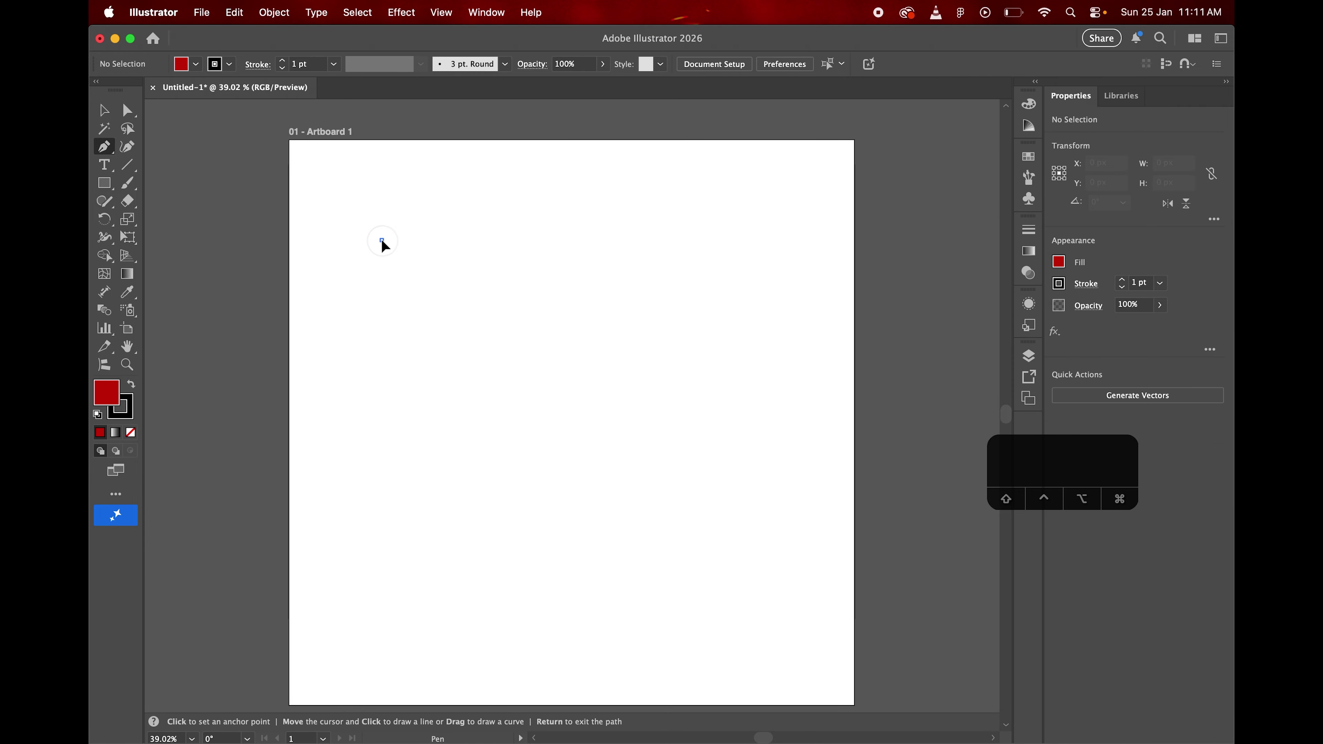
Draw a closed, curved red leaf with three anchor points using the Pen tool, about 624 px tall
click(382, 240)
drag(499, 316, 619, 341)
drag(566, 567, 521, 613)
drag(382, 242, 430, 118)
key(space)
drag(511, 542, 484, 160)
key(super+z)
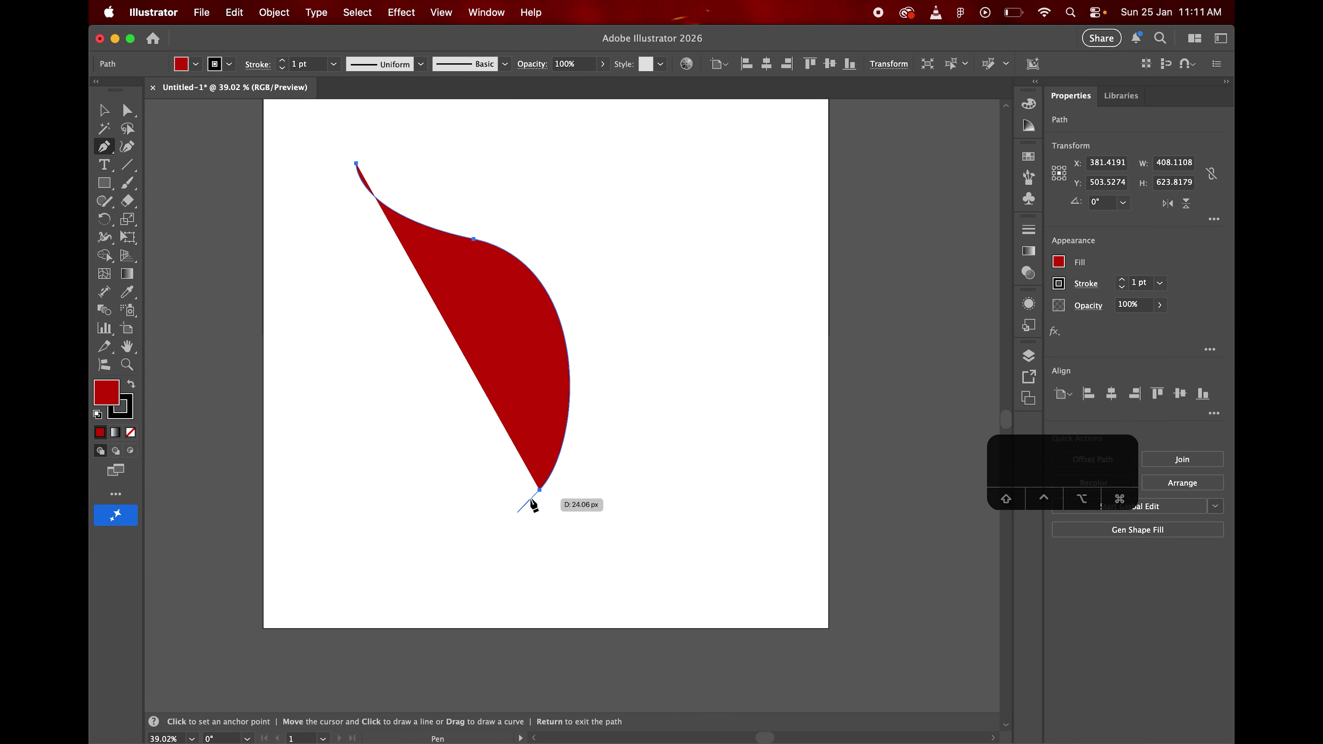
drag(356, 163, 384, 163)
key(space)
drag(496, 451, 506, 198)
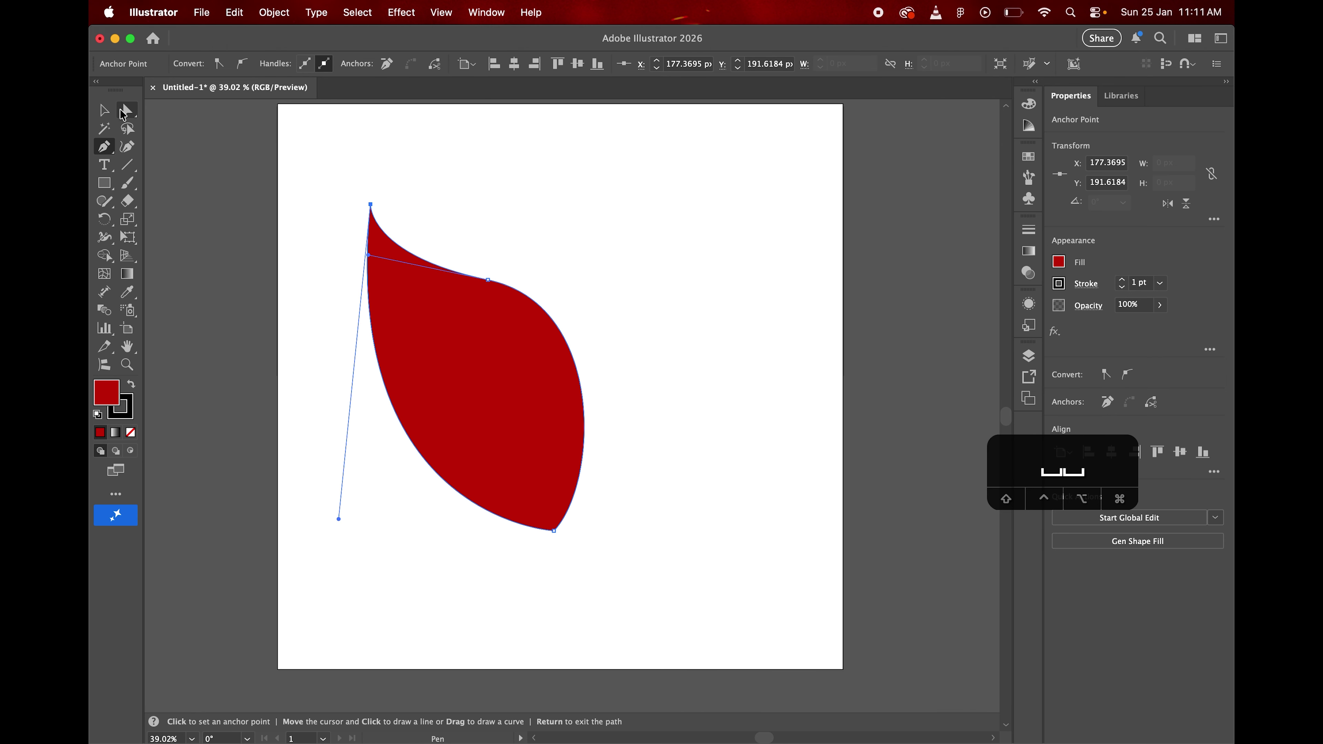
Move the leaf's upper-right anchor about 65 px right and 98 px down with Direct Selection, and pull its right handle inward
key(v)
key(a)
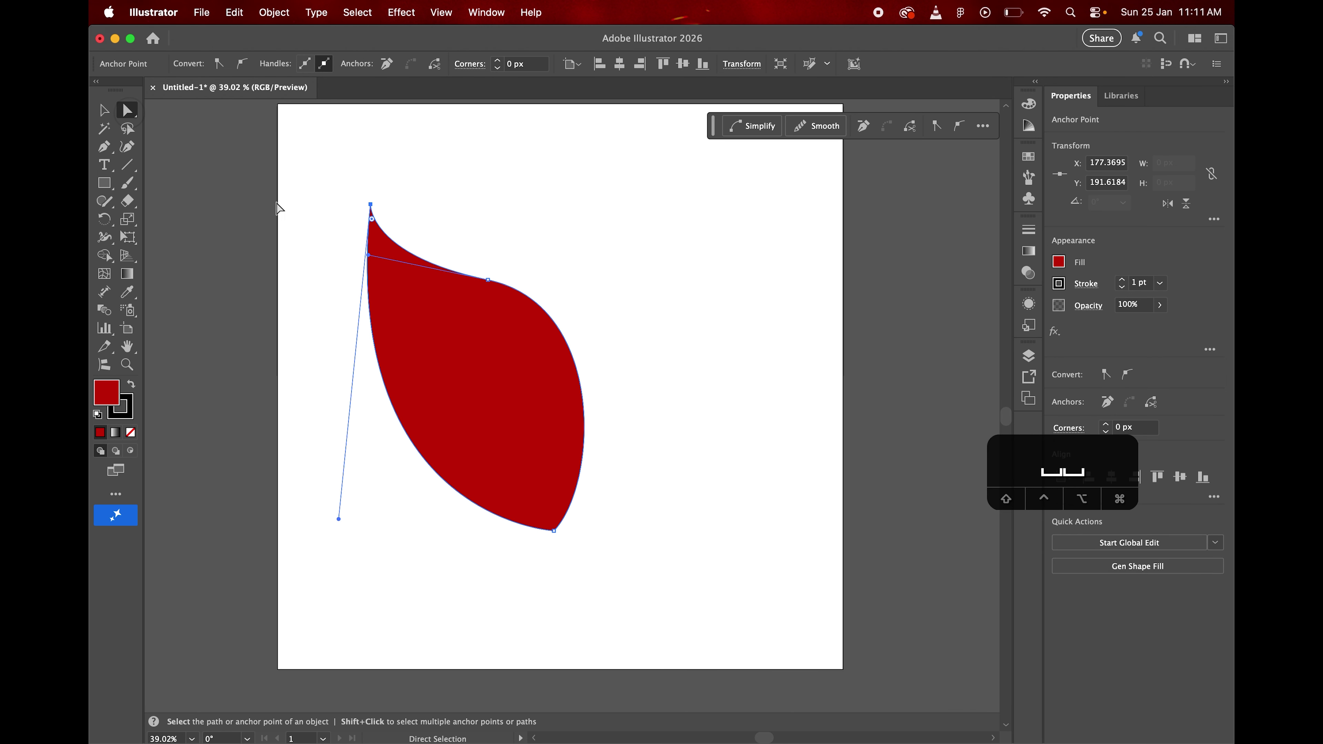
drag(487, 280, 522, 331)
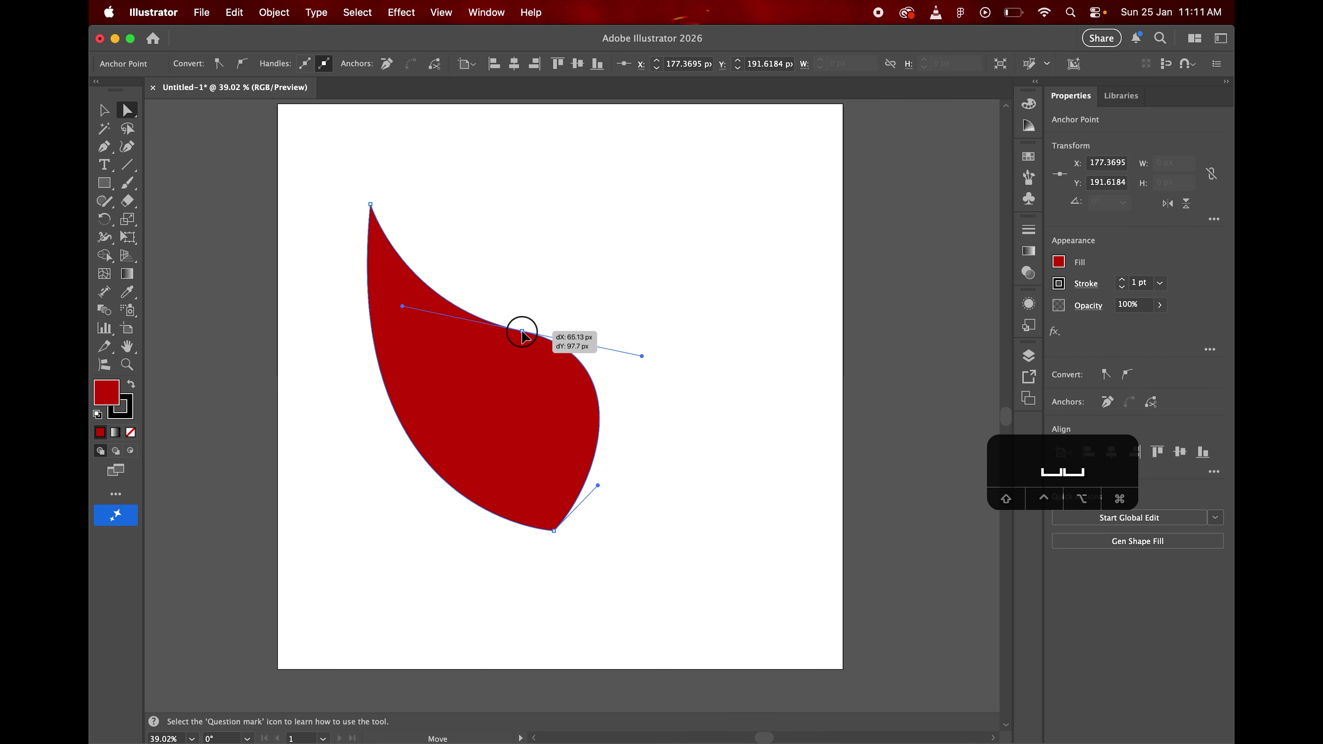
drag(644, 359, 605, 359)
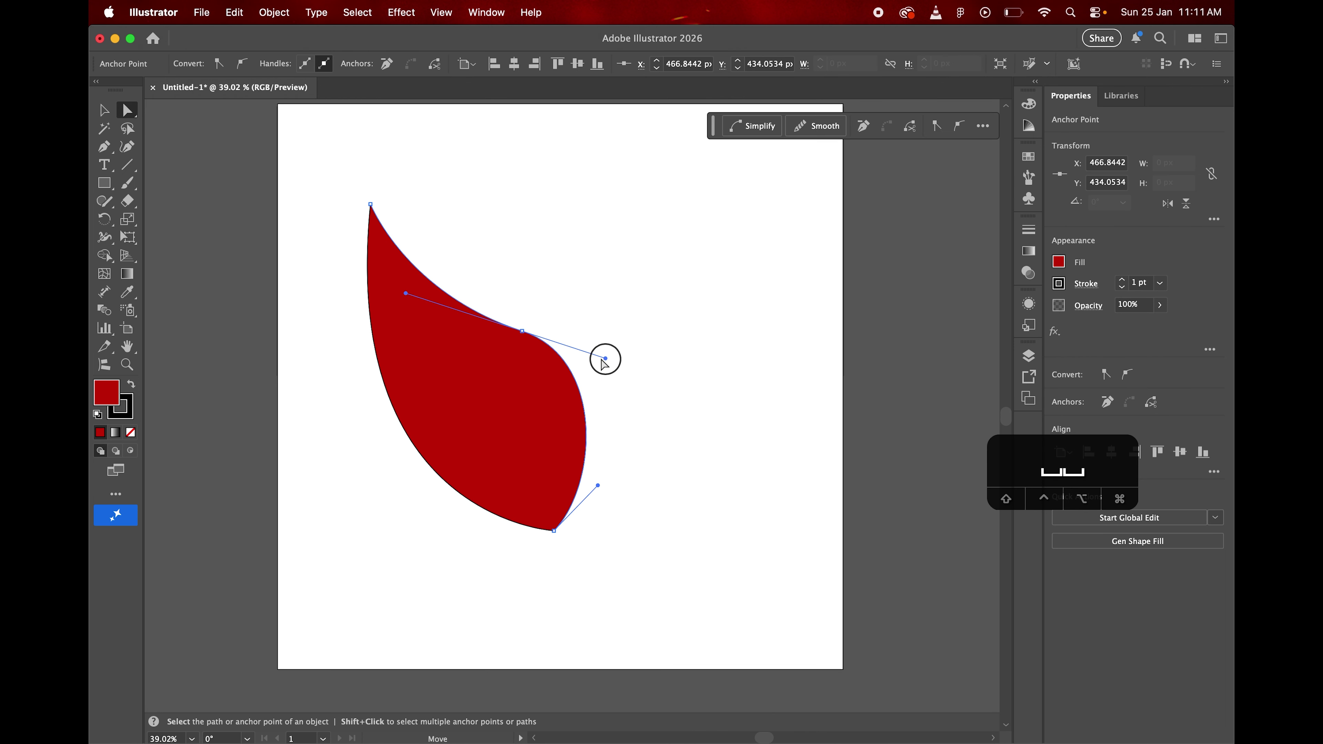
Set the leaf's fill to green 109609 and remove its stroke
double_click(106, 392)
click(1014, 582)
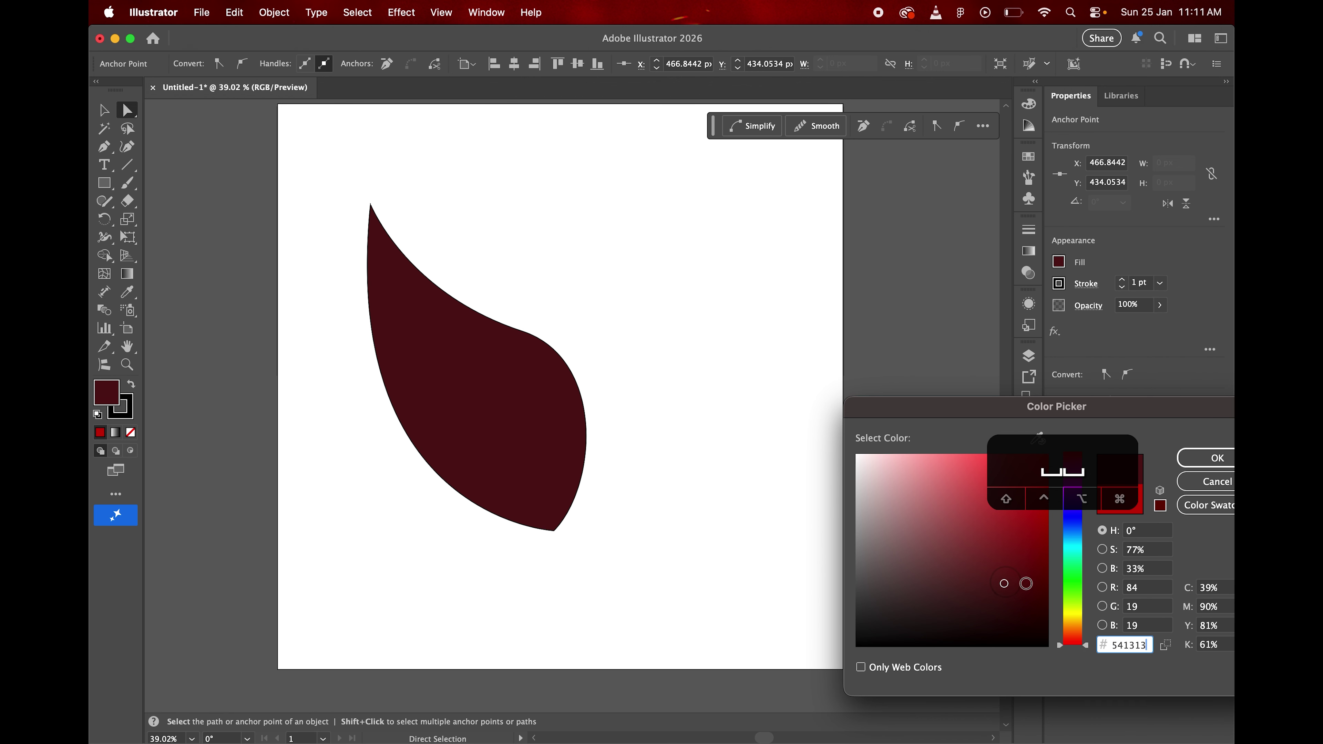
click(1073, 584)
click(1028, 562)
click(1037, 532)
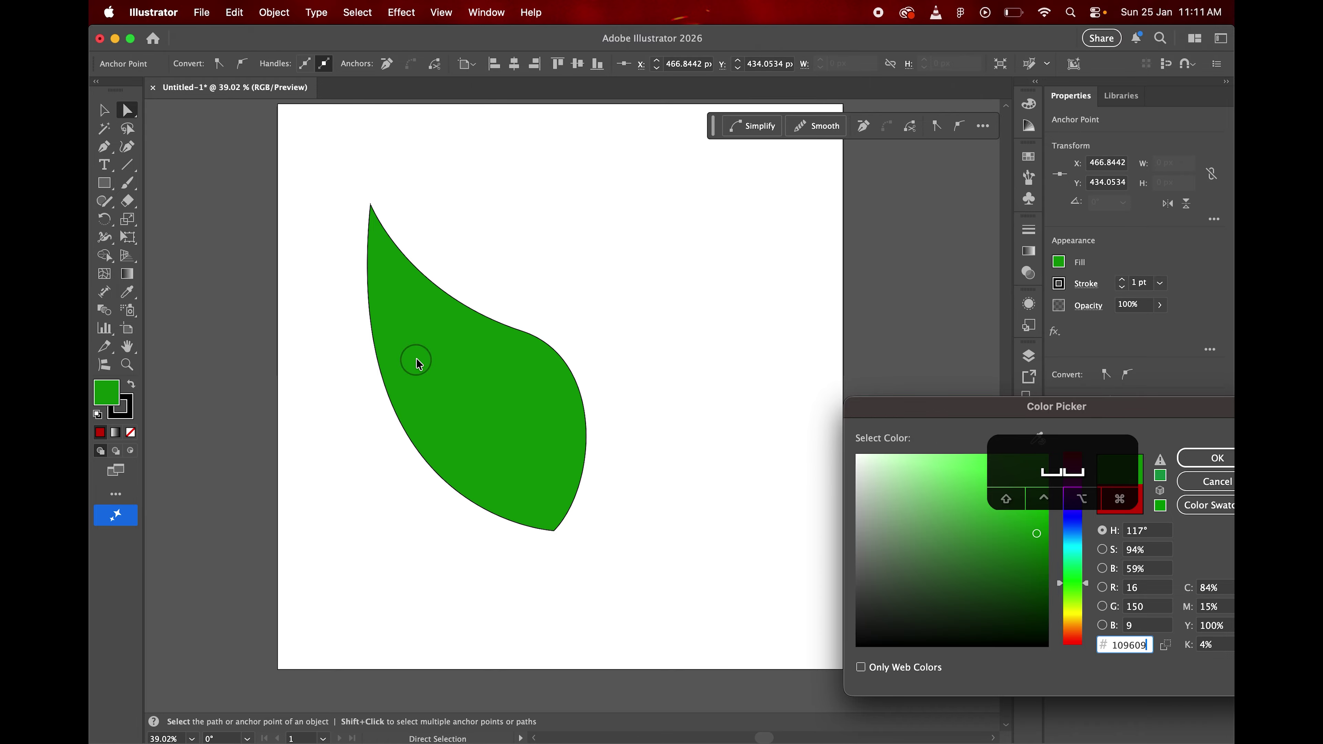
click(1208, 458)
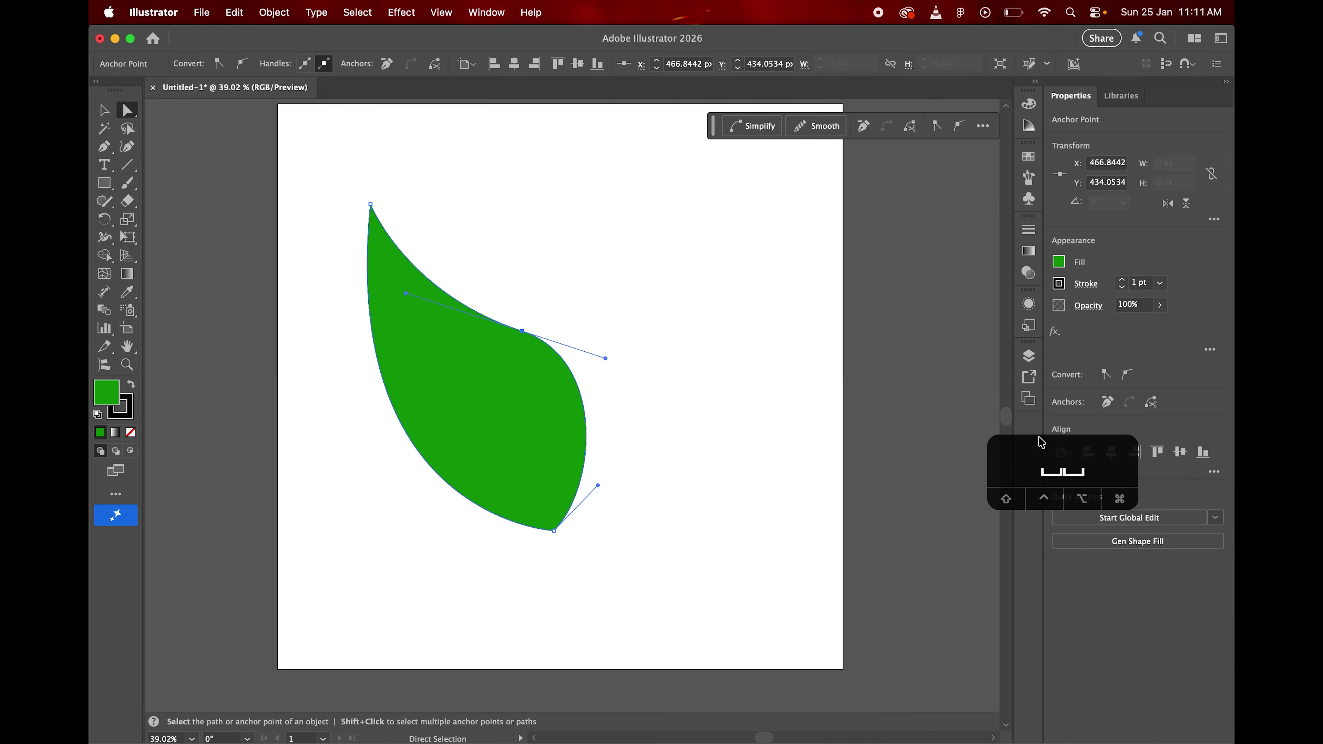
click(125, 421)
click(130, 432)
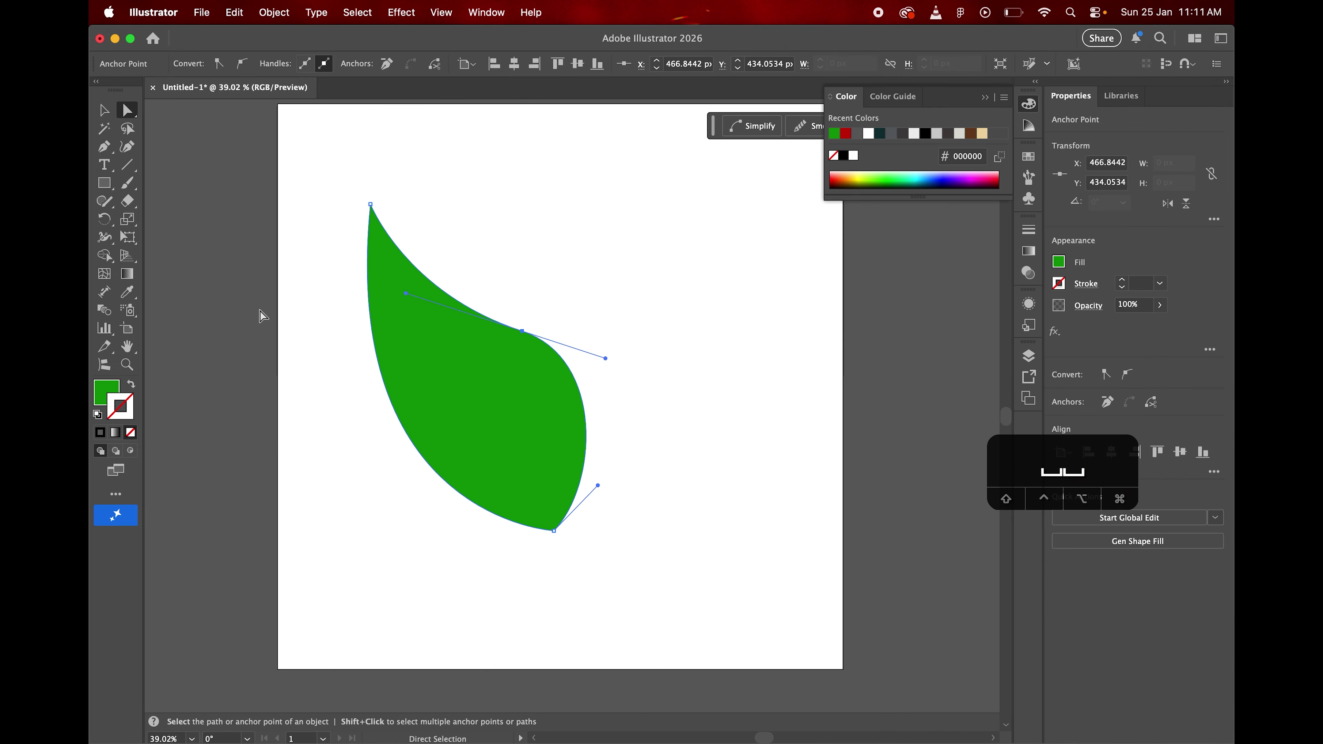
Scale the leaf down to about 339 × 506 px and move it right and slightly up to the artboard's middle
click(104, 110)
key(space)
drag(484, 427, 416, 444)
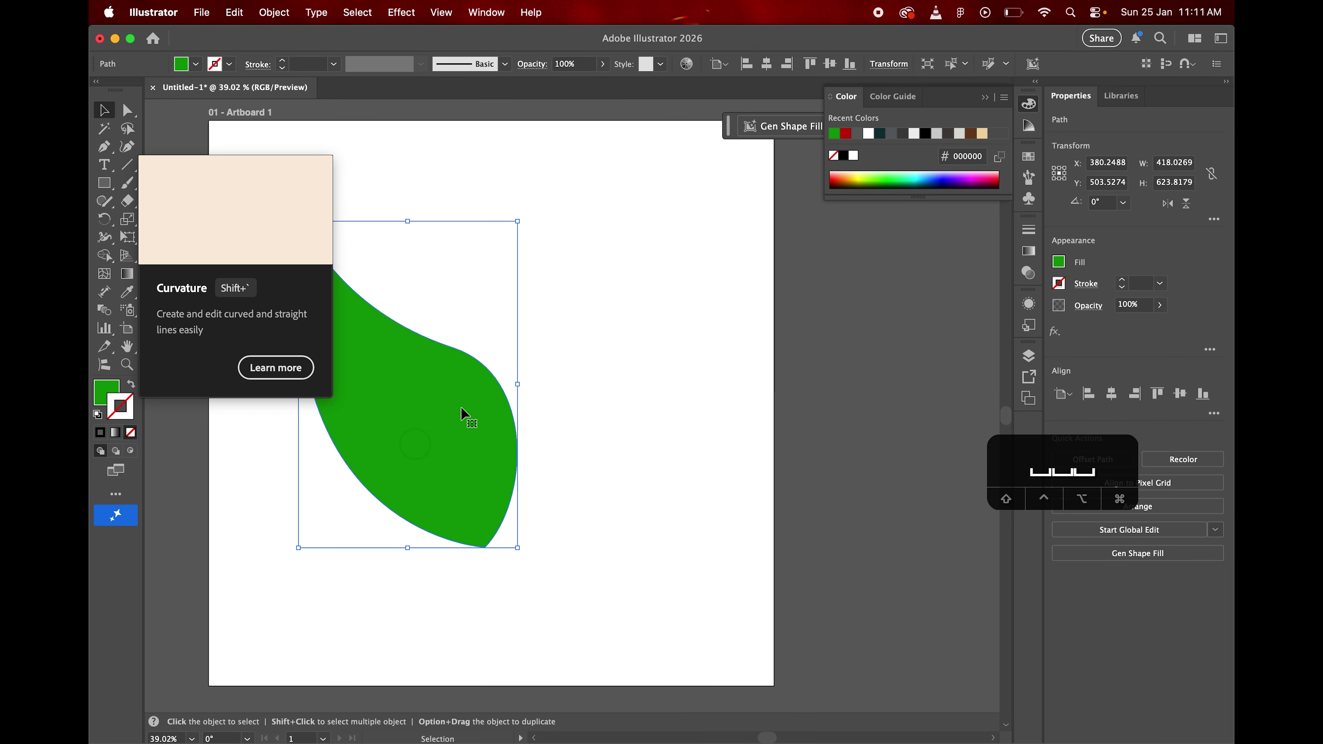
drag(518, 222, 484, 284)
drag(429, 433, 567, 398)
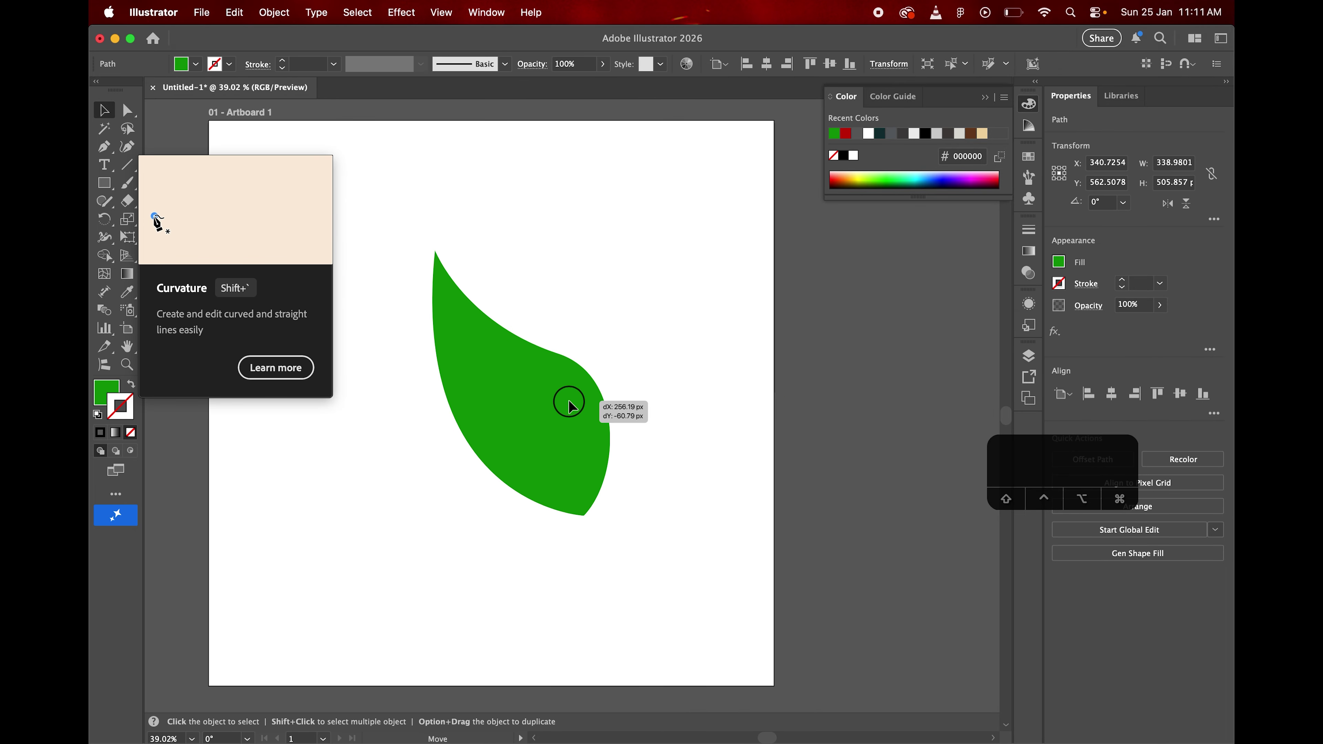
click(661, 368)
Draw a narrow, curved closed wedge with the Pen tool, running from beyond the leaf's lower tip up into its interior
key(p)
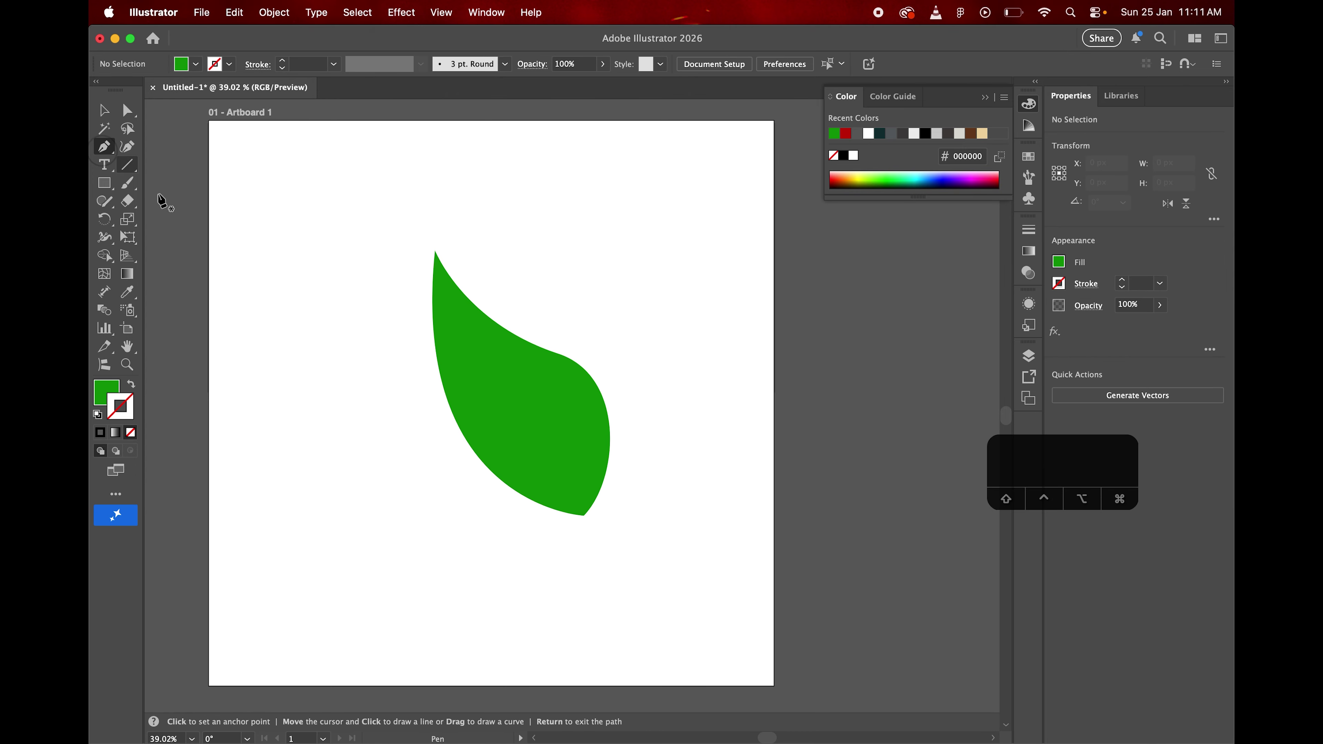
click(607, 520)
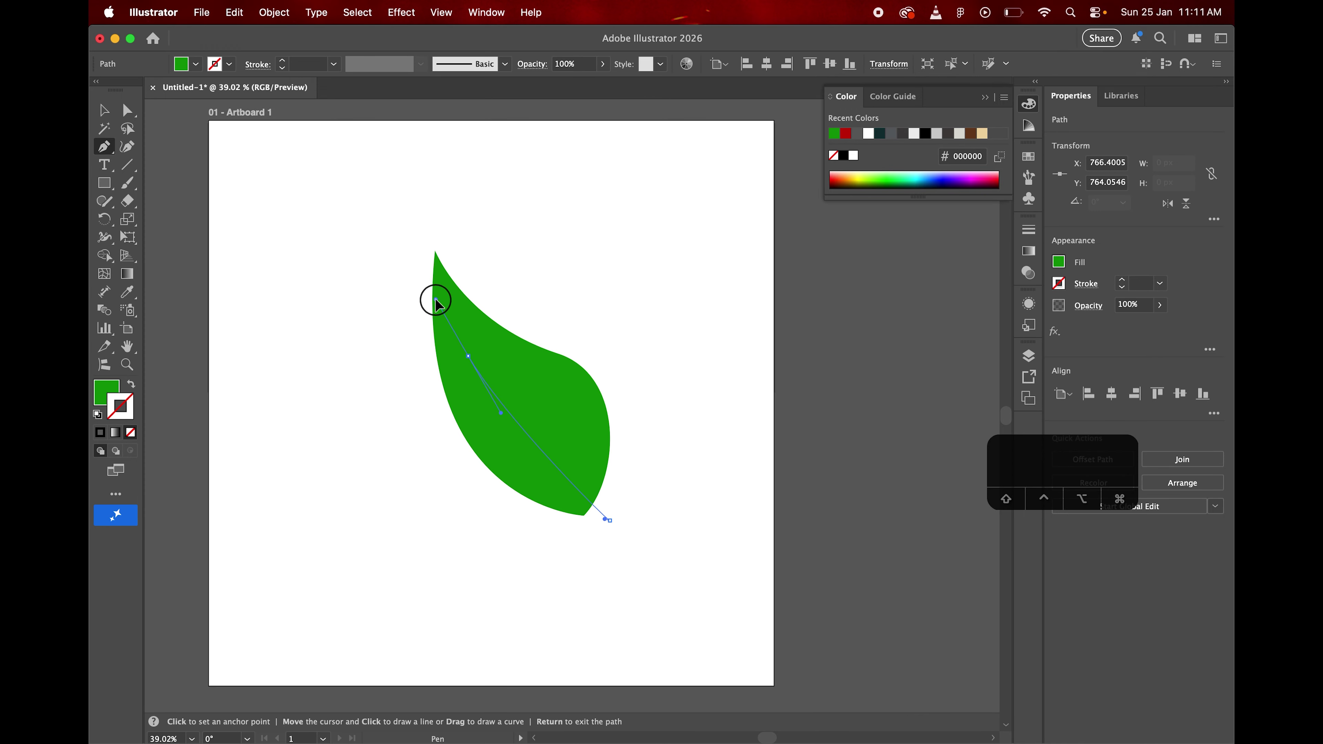
click(436, 300)
mouse_move(584, 531)
mouse_down()
mouse_move(620, 550)
mouse_move(584, 532)
mouse_up()
click(611, 520)
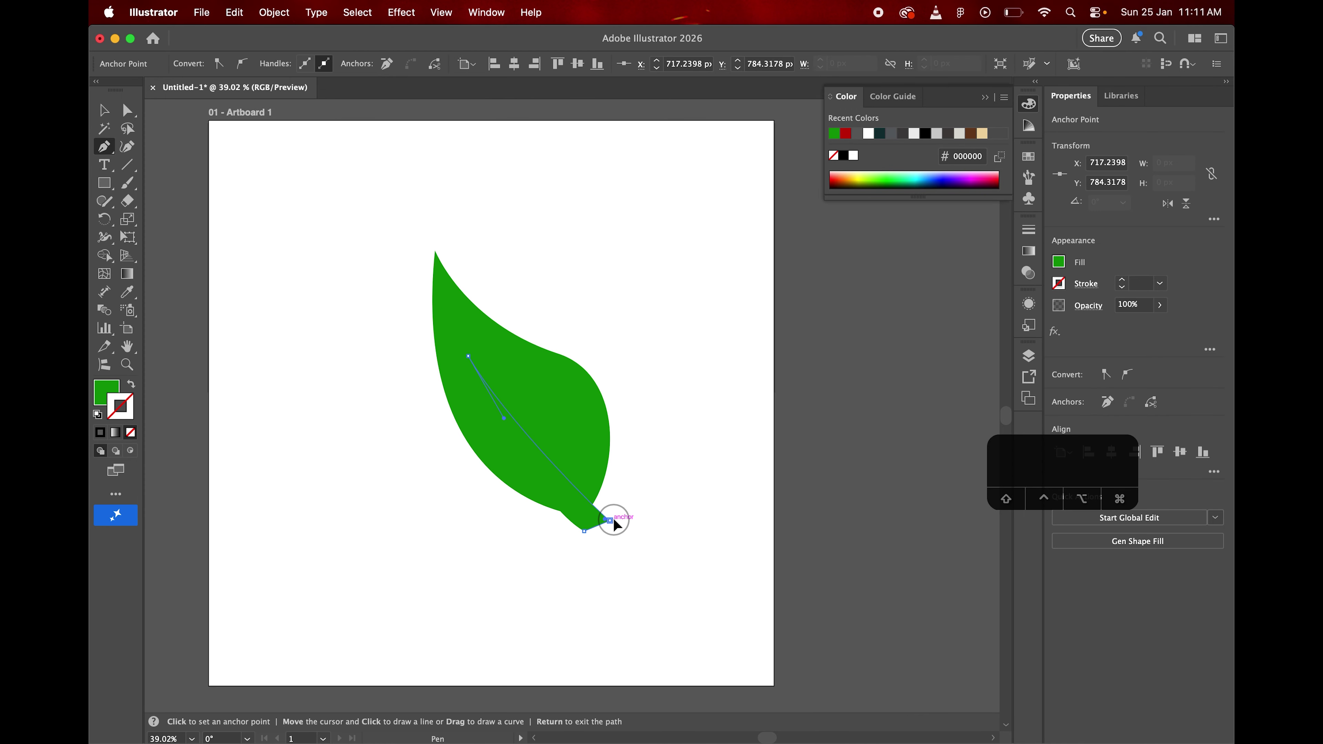
Select the leaf and the wedge and cut the wedge out of the leaf with the Shape Builder tool
click(104, 110)
drag(635, 532, 620, 492)
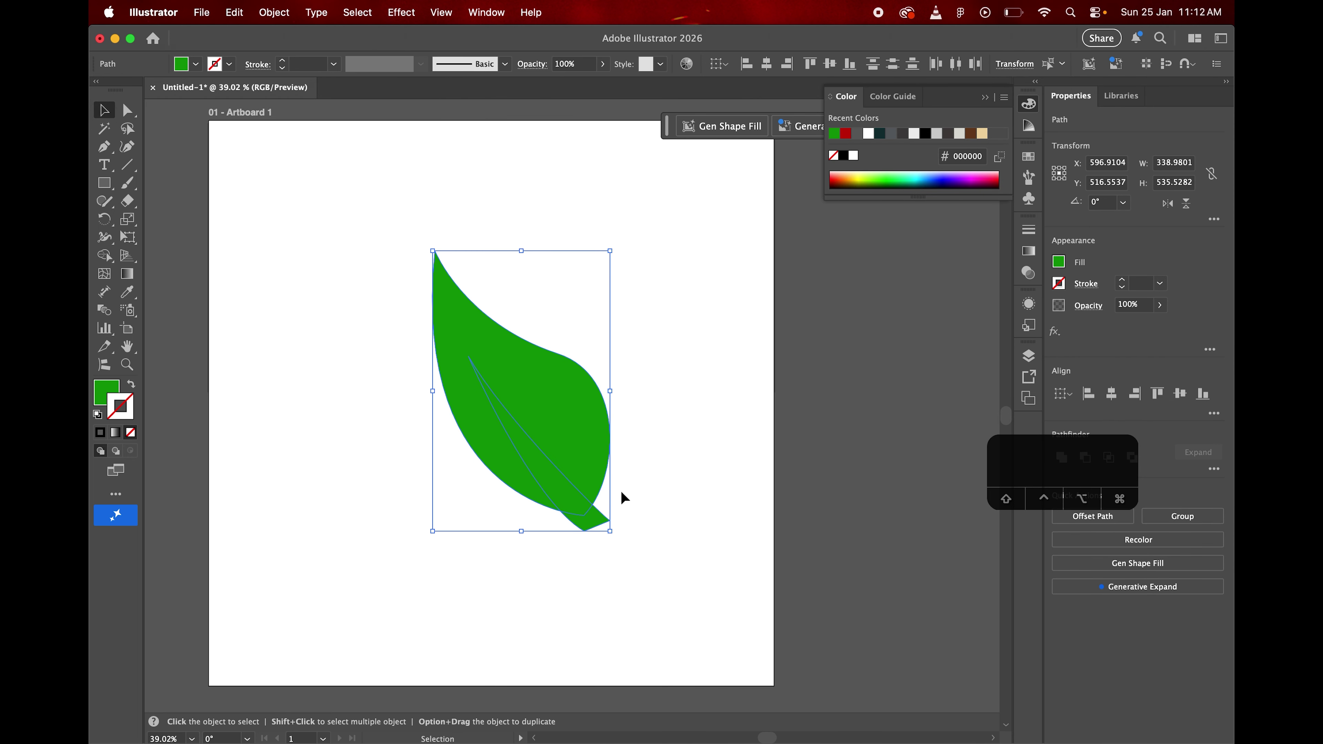
click(104, 256)
drag(488, 389, 586, 521)
click(103, 105)
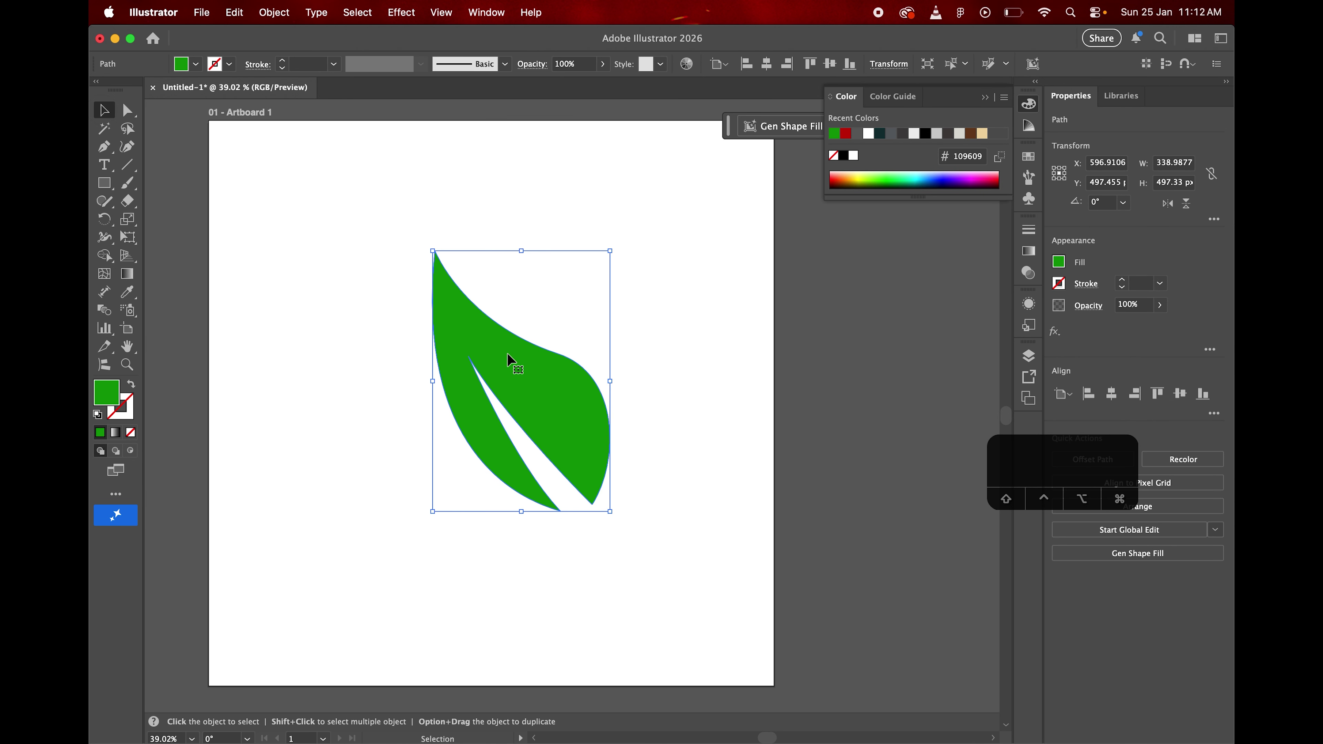
Scale the cut leaf down proportionally to about 332 px tall and reposition it near the artboard's middle
scroll(579, 357, up, 2)
drag(586, 293, 528, 375)
drag(508, 458, 519, 423)
key(space)
click(691, 417)
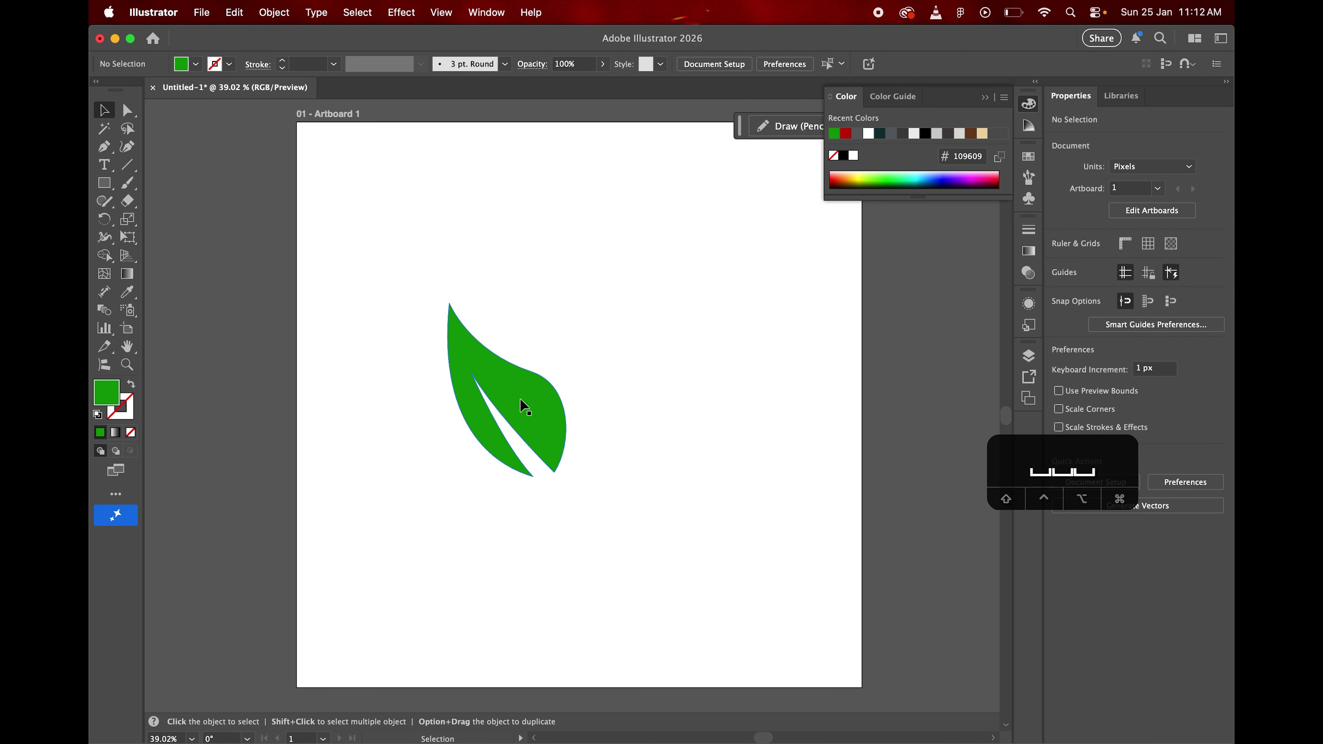
Duplicate the leaf to the right of the original, and undo the removal of both leaves
click(498, 433)
alt+drag(540, 409, 657, 421)
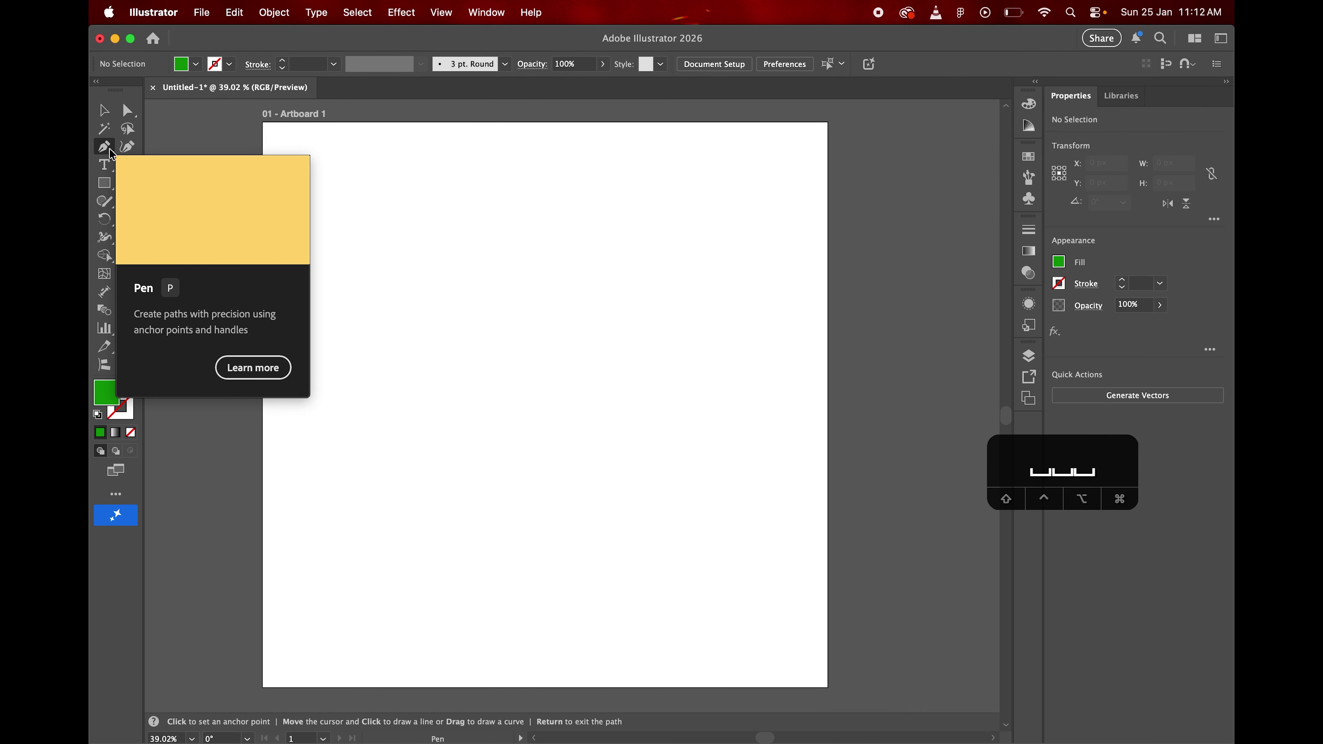
click(105, 184)
click(104, 147)
key(super+z)
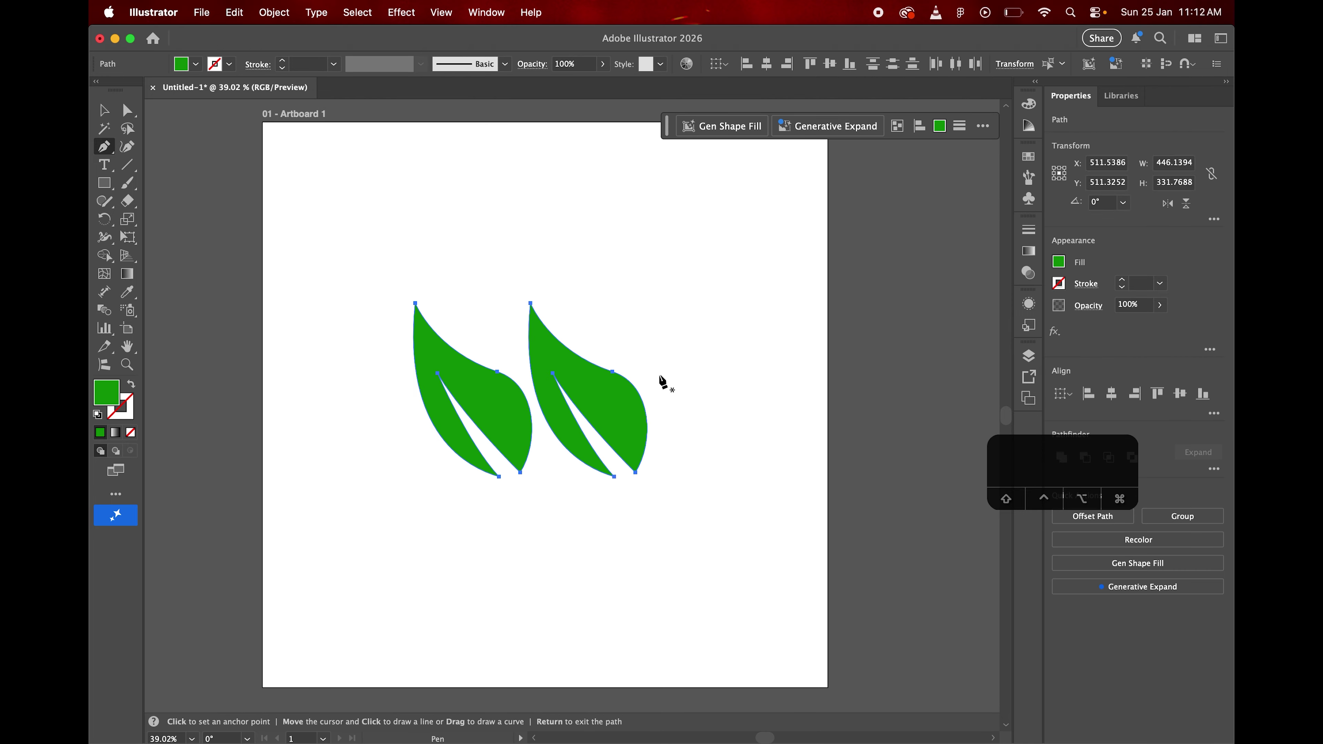
Delete the duplicate leaf on the right with the Selection tool
key(v)
click(476, 349)
click(484, 398)
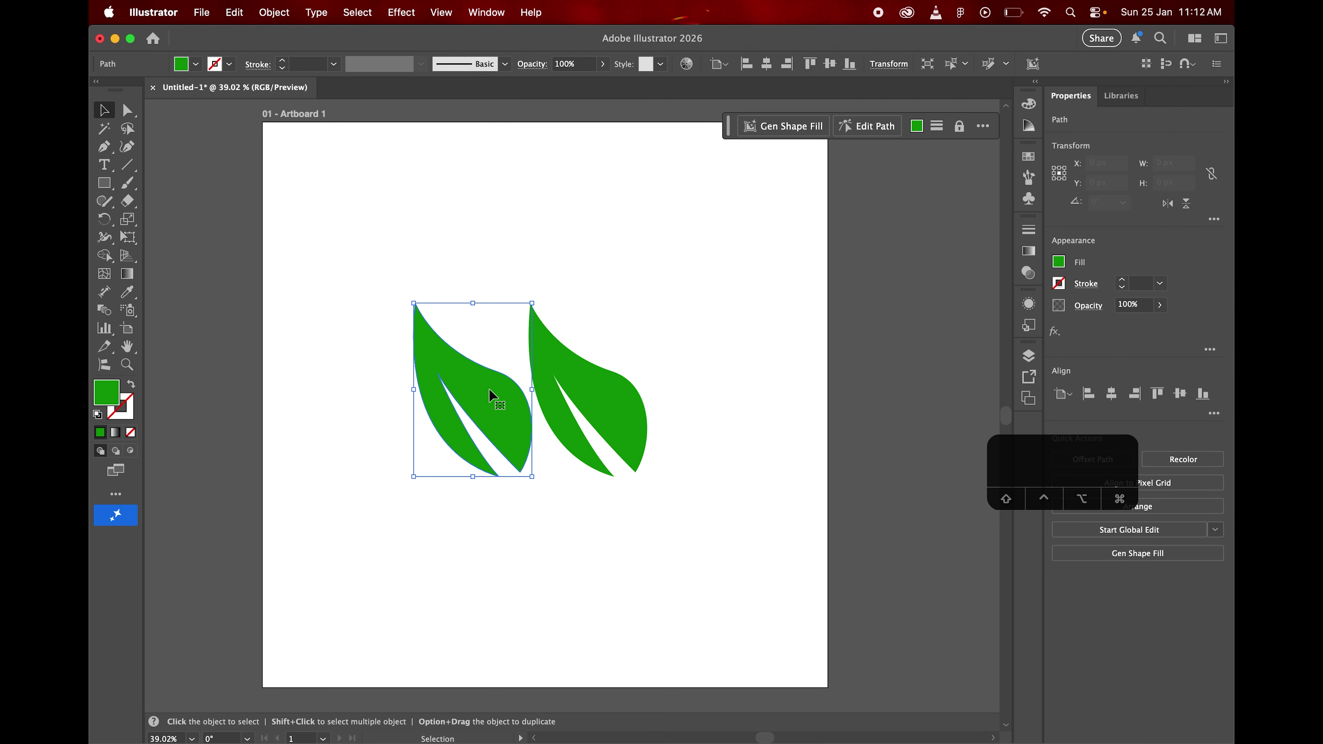
click(597, 407)
key(BackSpace)
Enlarge the remaining leaf proportionally to about 426 × 625 px
click(493, 423)
drag(532, 389, 600, 390)
click(746, 344)
click(472, 414)
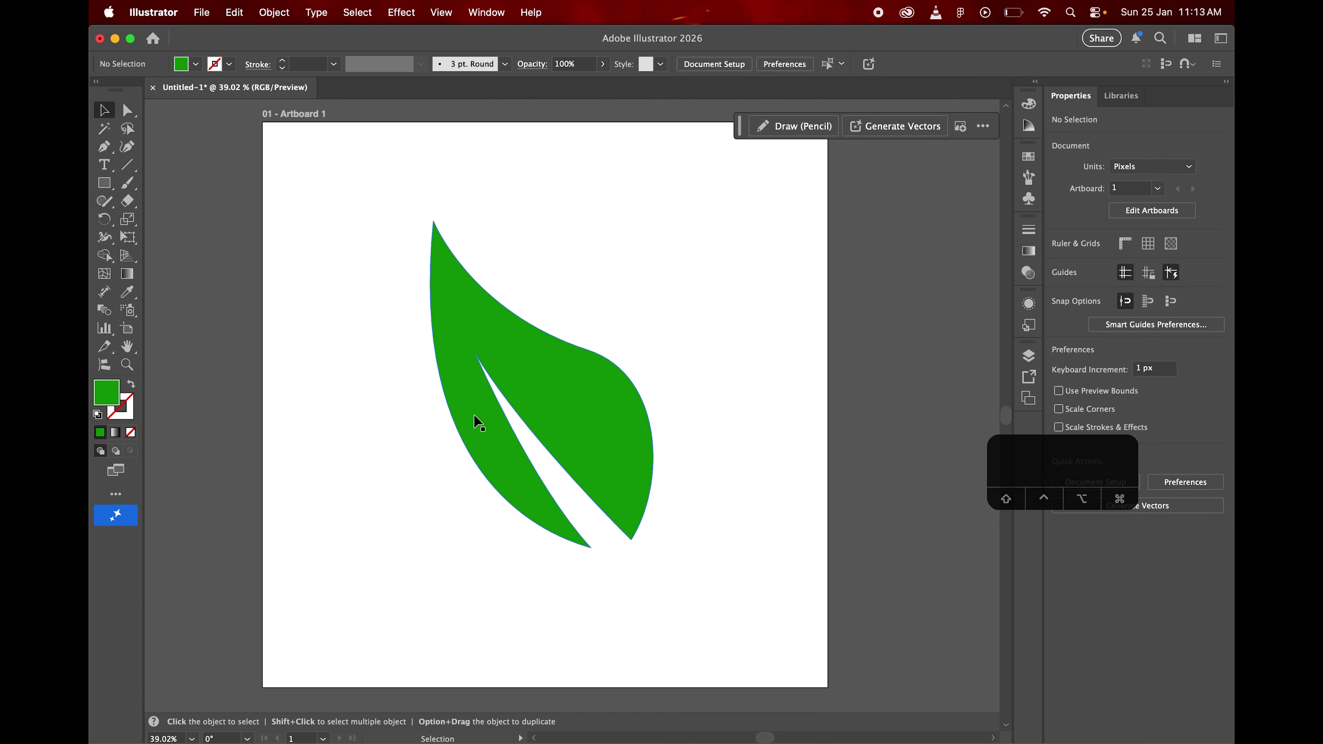
Add an anchor point midway along the leaf's right edge with the Add Anchor Point tool
click(557, 374)
drag(104, 146, 153, 176)
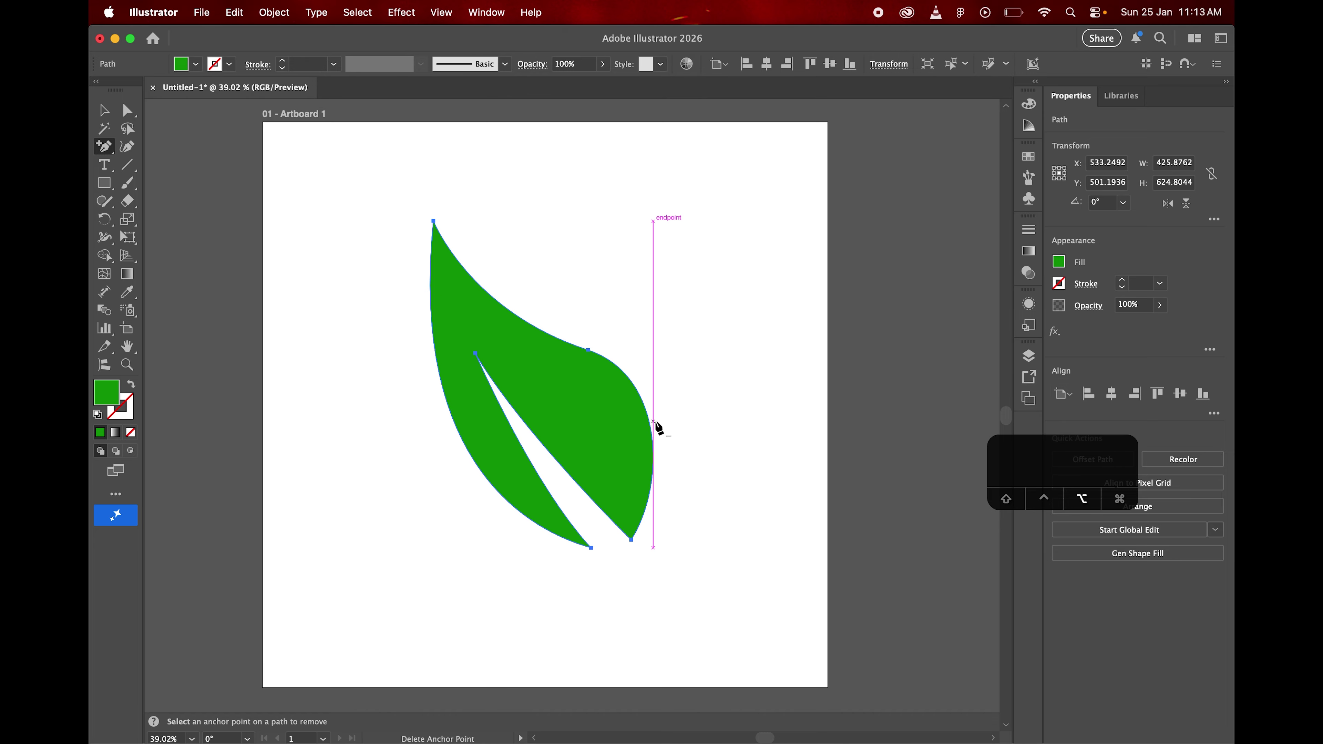
scroll(652, 432, down, 3)
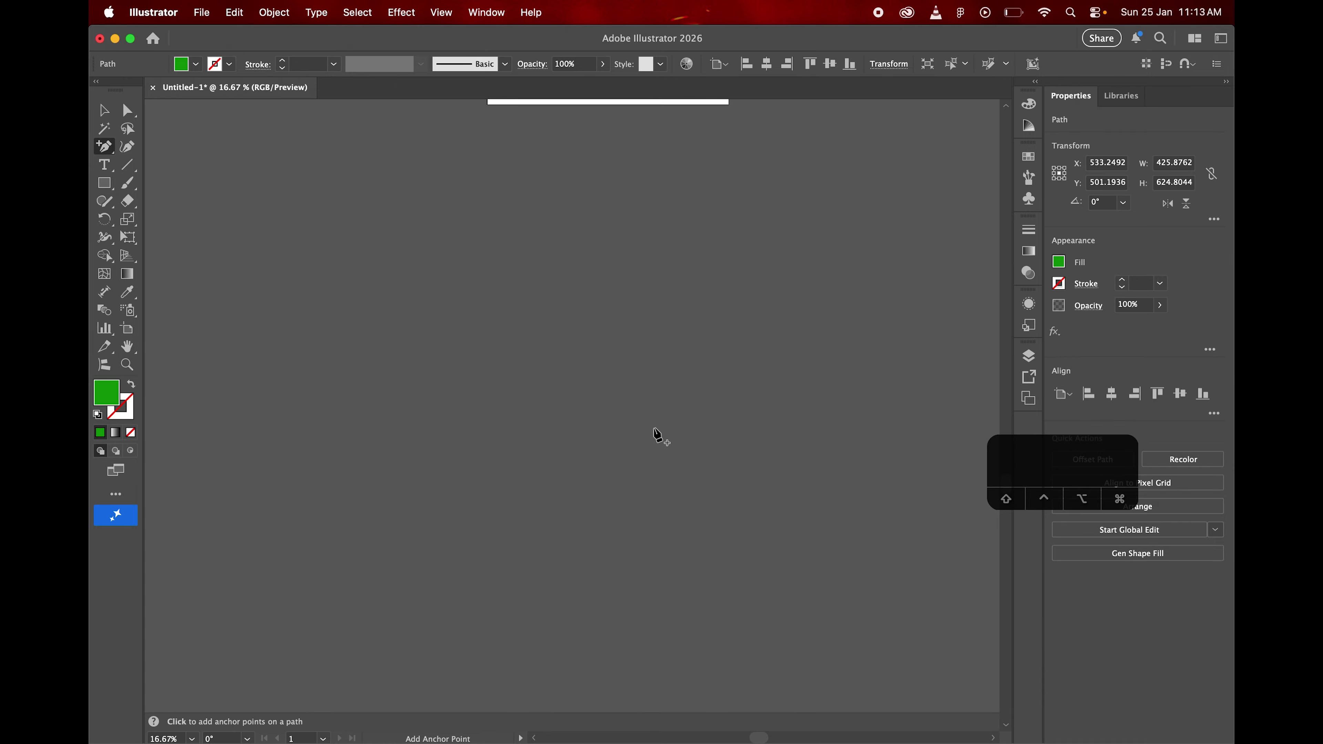
scroll(658, 435, up, 3)
scroll(657, 435, up, 3)
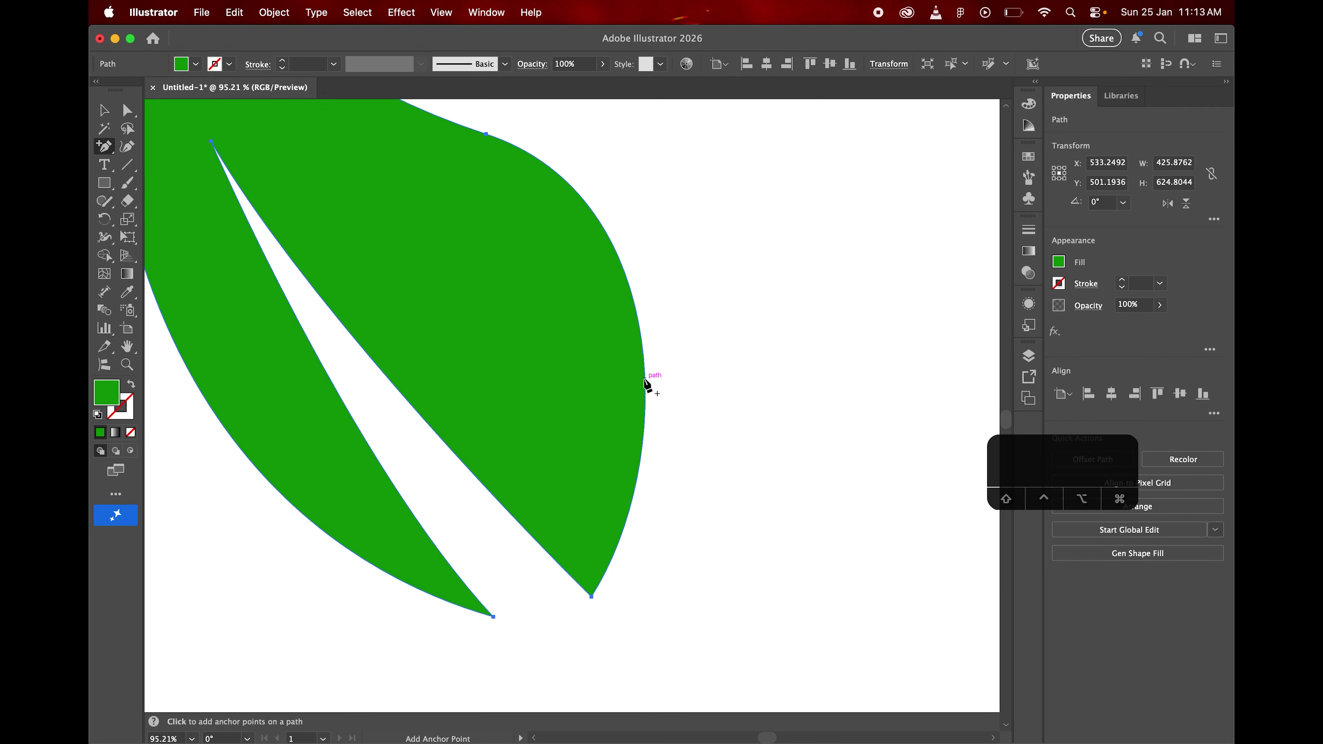
key(alt)
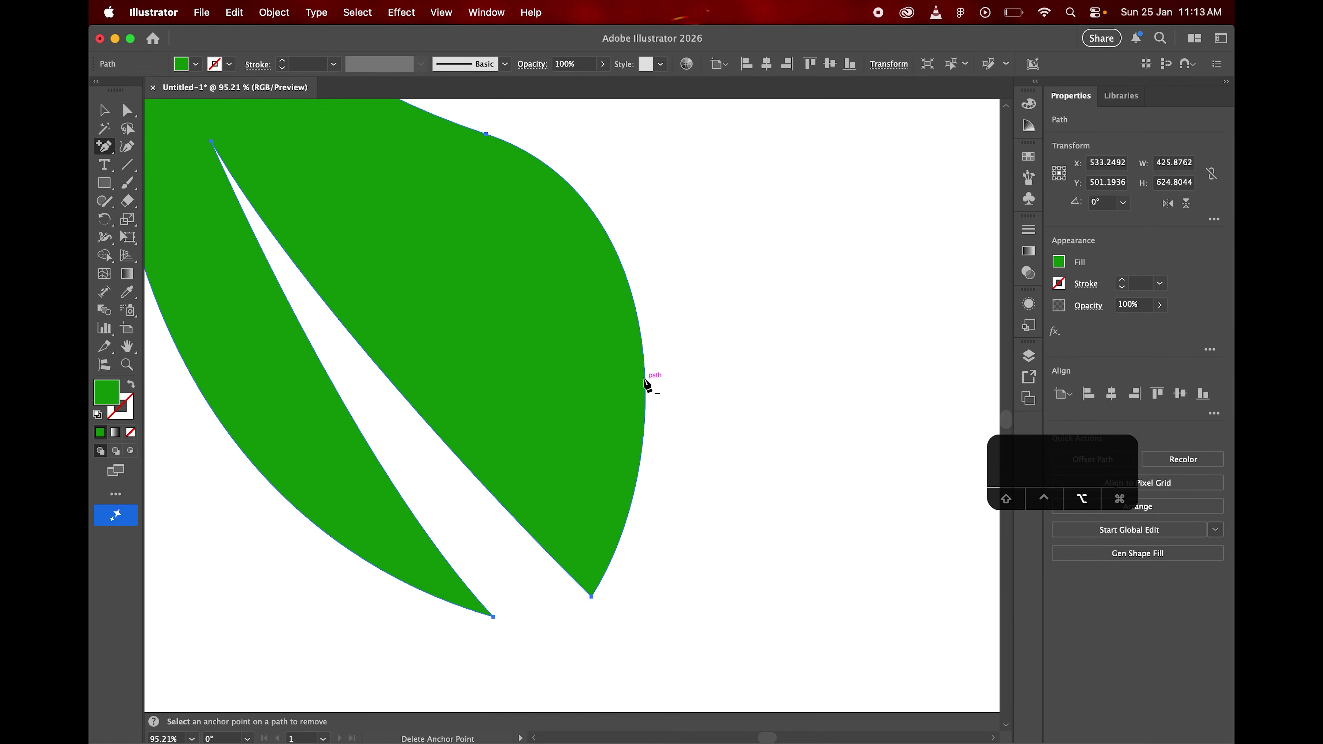
key(alt)
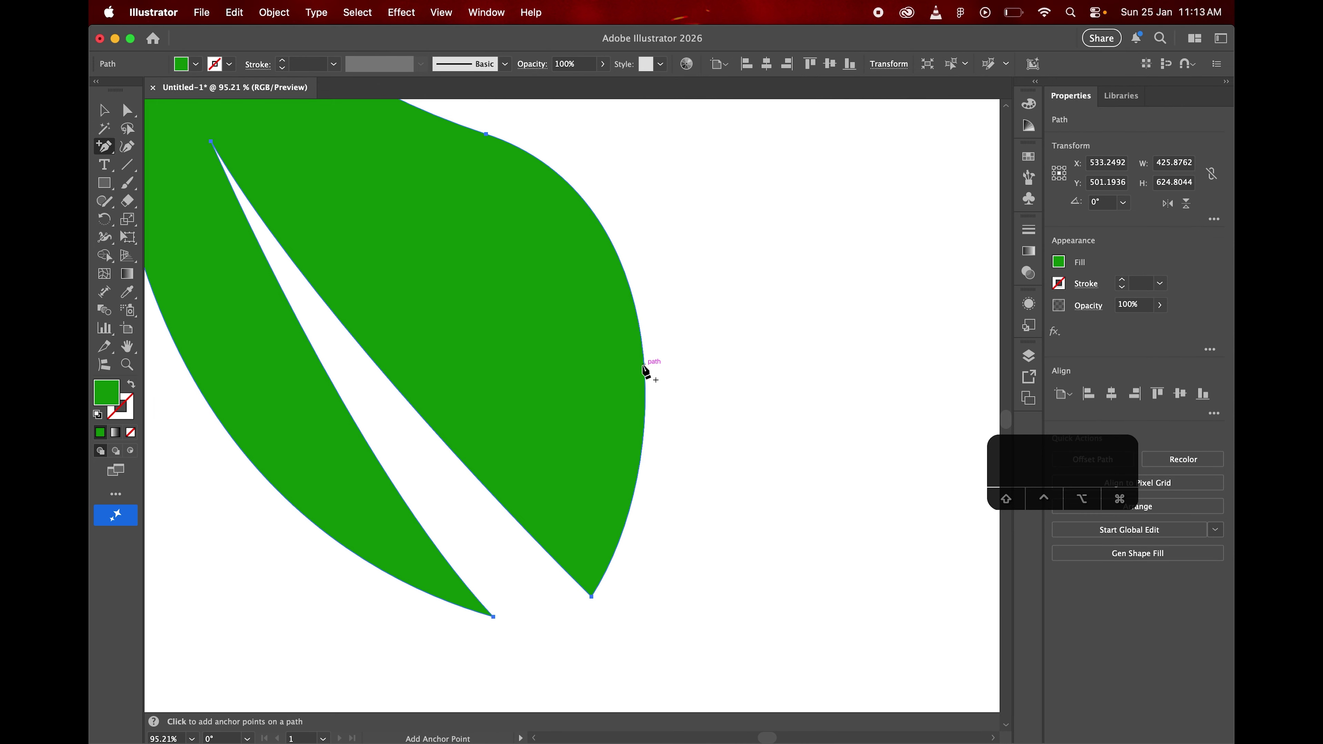
click(644, 366)
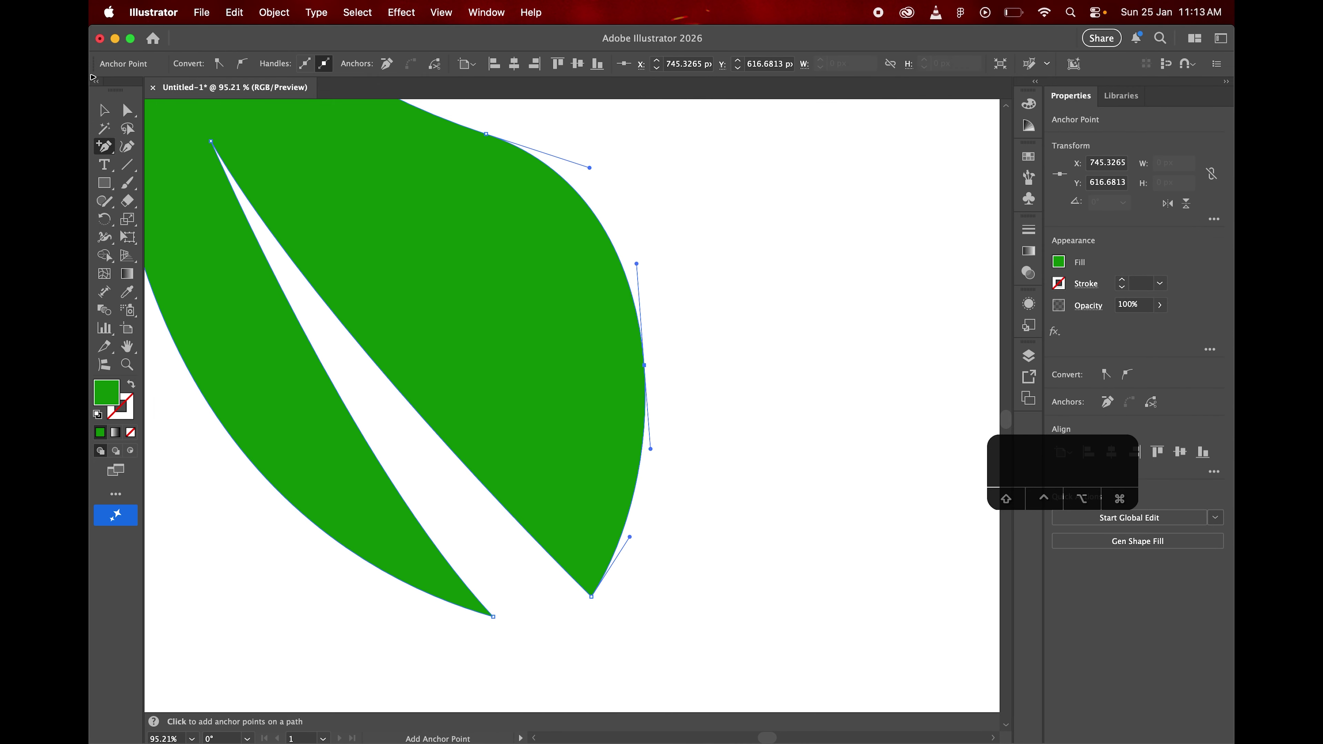
Try moving the right-edge anchor inward with Direct Selection, and undo the moves and the added anchor
click(128, 110)
mouse_move(645, 366)
mouse_down()
mouse_move(658, 367)
mouse_move(556, 367)
mouse_move(700, 364)
mouse_move(621, 365)
mouse_up()
scroll(632, 363, down, 3)
scroll(633, 365, down, 1)
mouse_move(616, 293)
mouse_down()
mouse_move(680, 360)
mouse_move(674, 342)
mouse_move(601, 302)
mouse_up()
key(super+z)
key(super+z)
key(super+z)
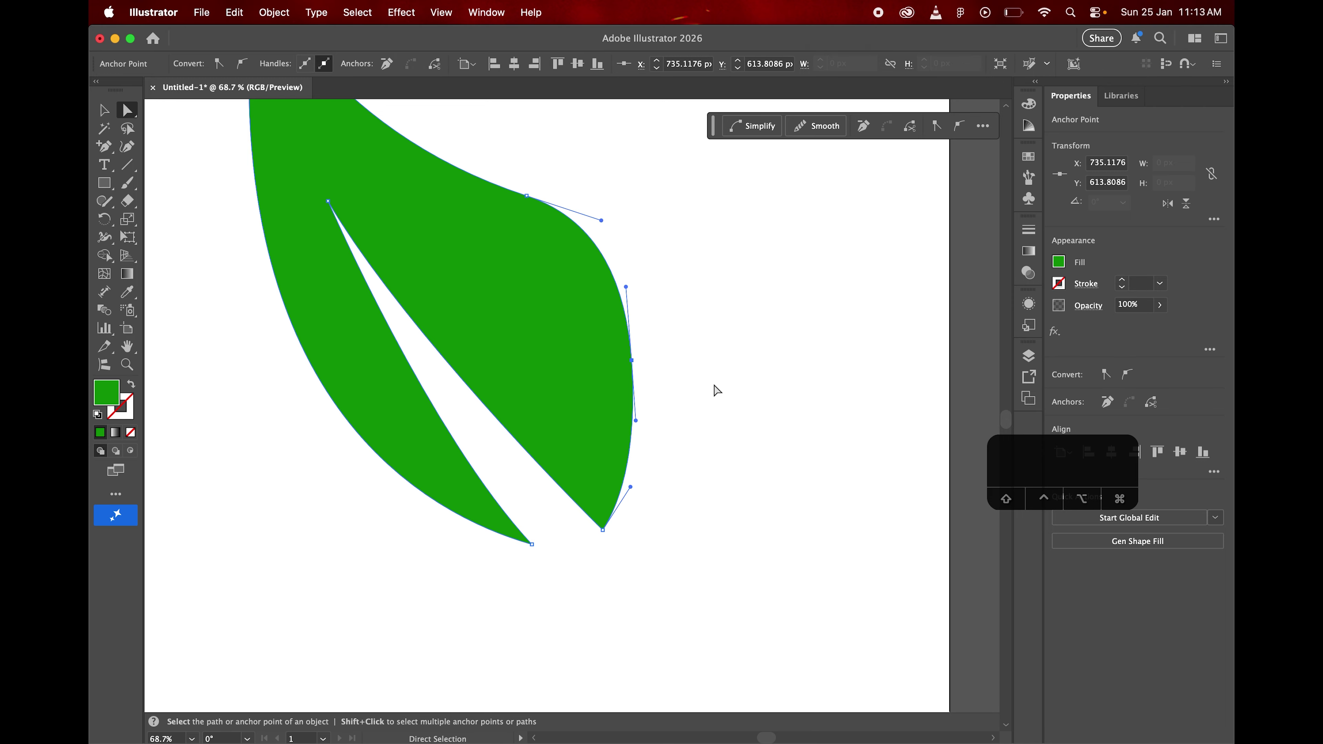
key(super+z)
key(super+z)
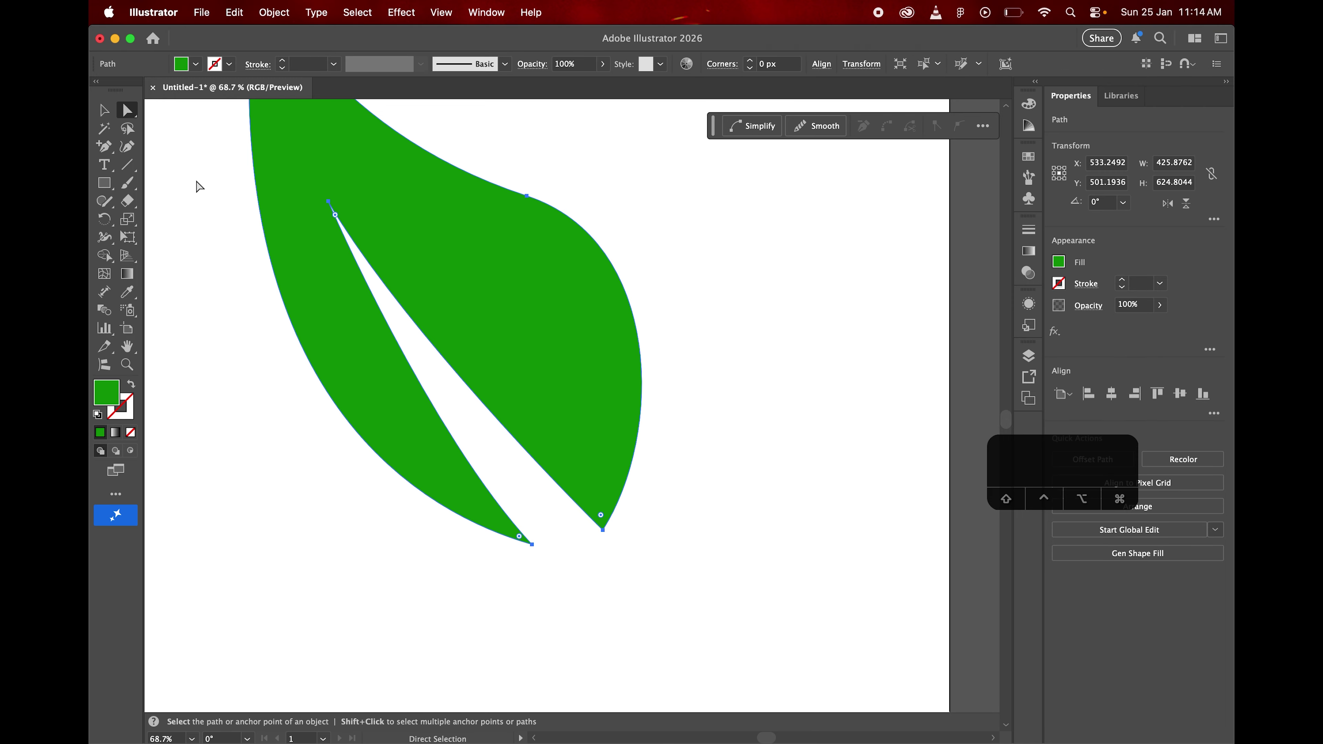
Remove the leaf's upper-right anchor using the Add Anchor Point tool's temporary delete mode, and undo the removal
drag(103, 147, 160, 188)
key(space)
drag(557, 177, 573, 231)
key(space)
drag(106, 152, 160, 167)
scroll(541, 234, down, 1)
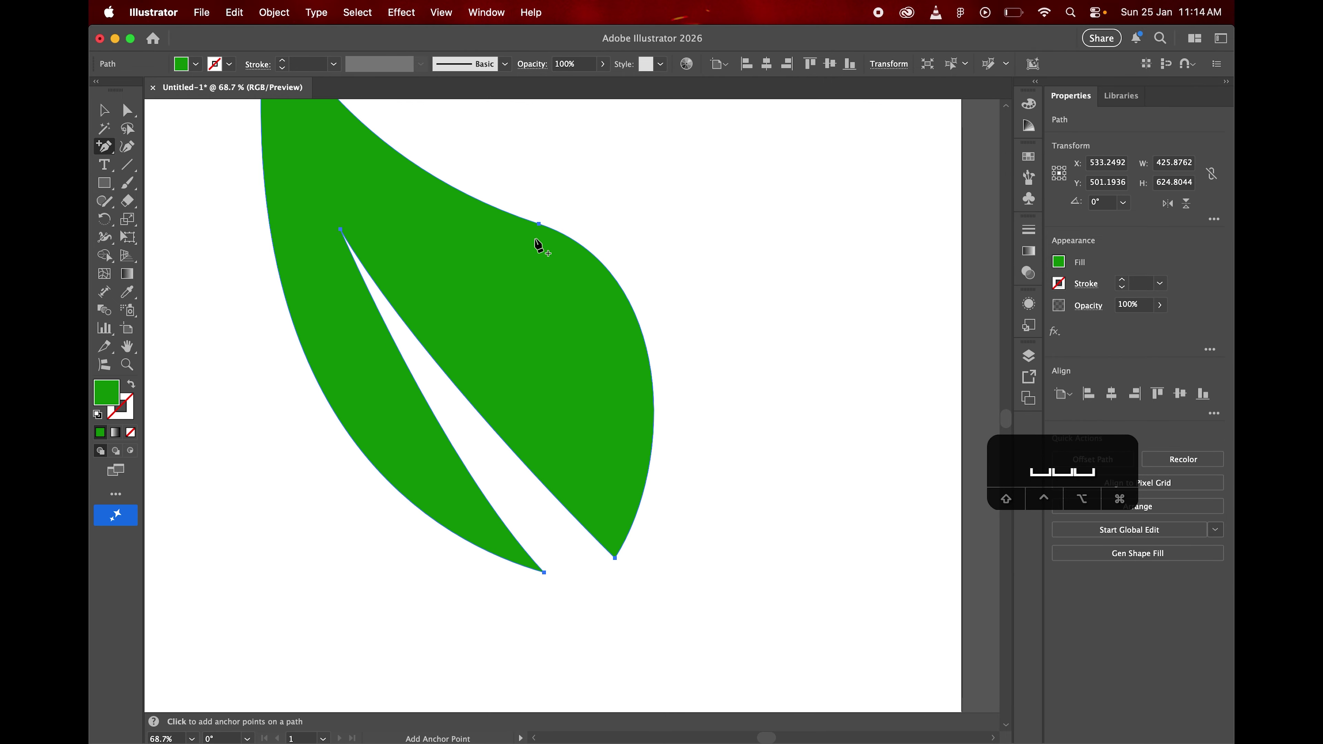
key(alt)
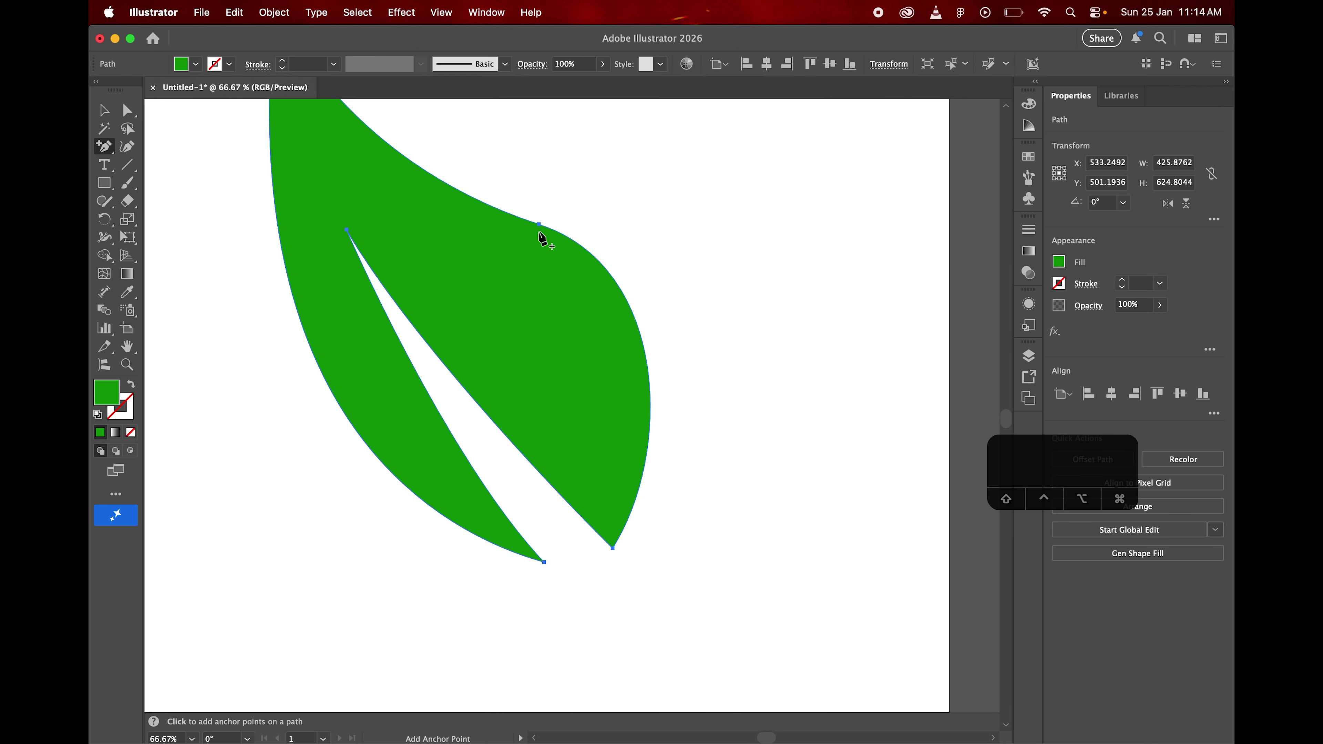
scroll(540, 236, up, 5)
key(alt)
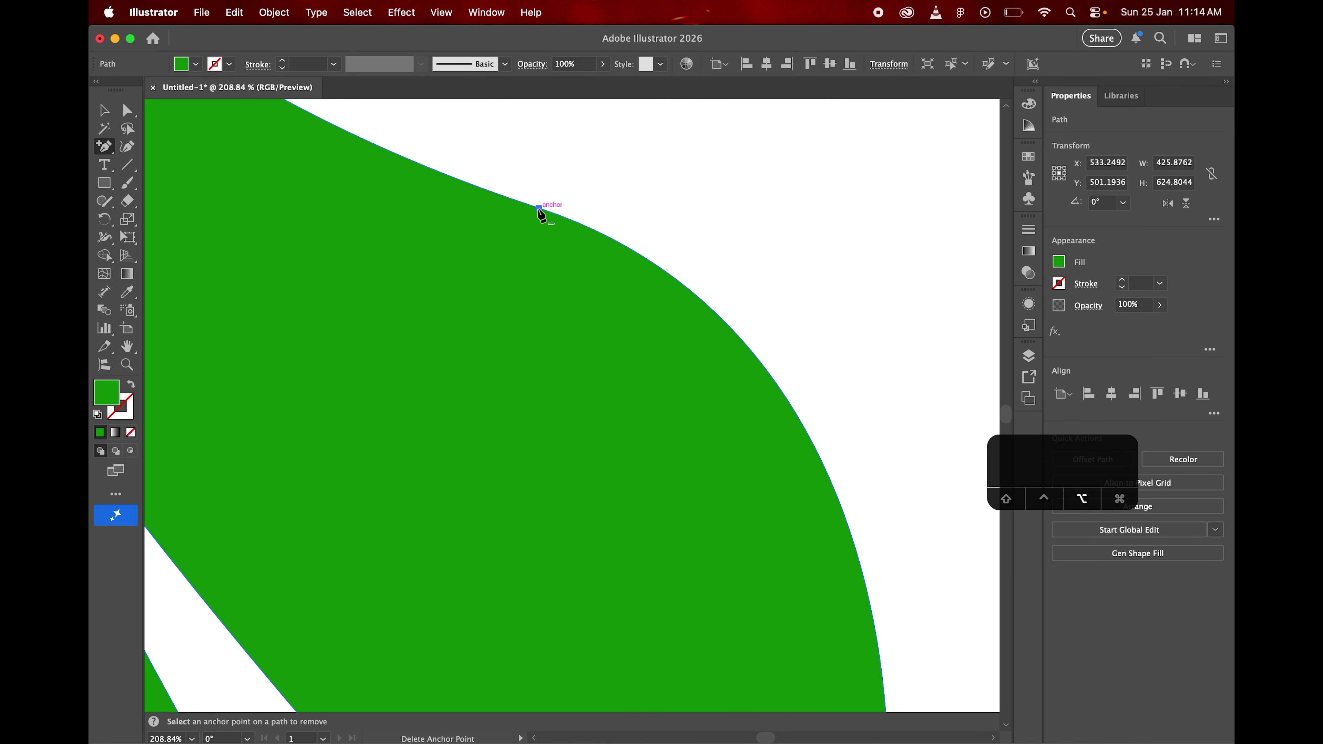
alt+click(539, 209)
key(super+z)
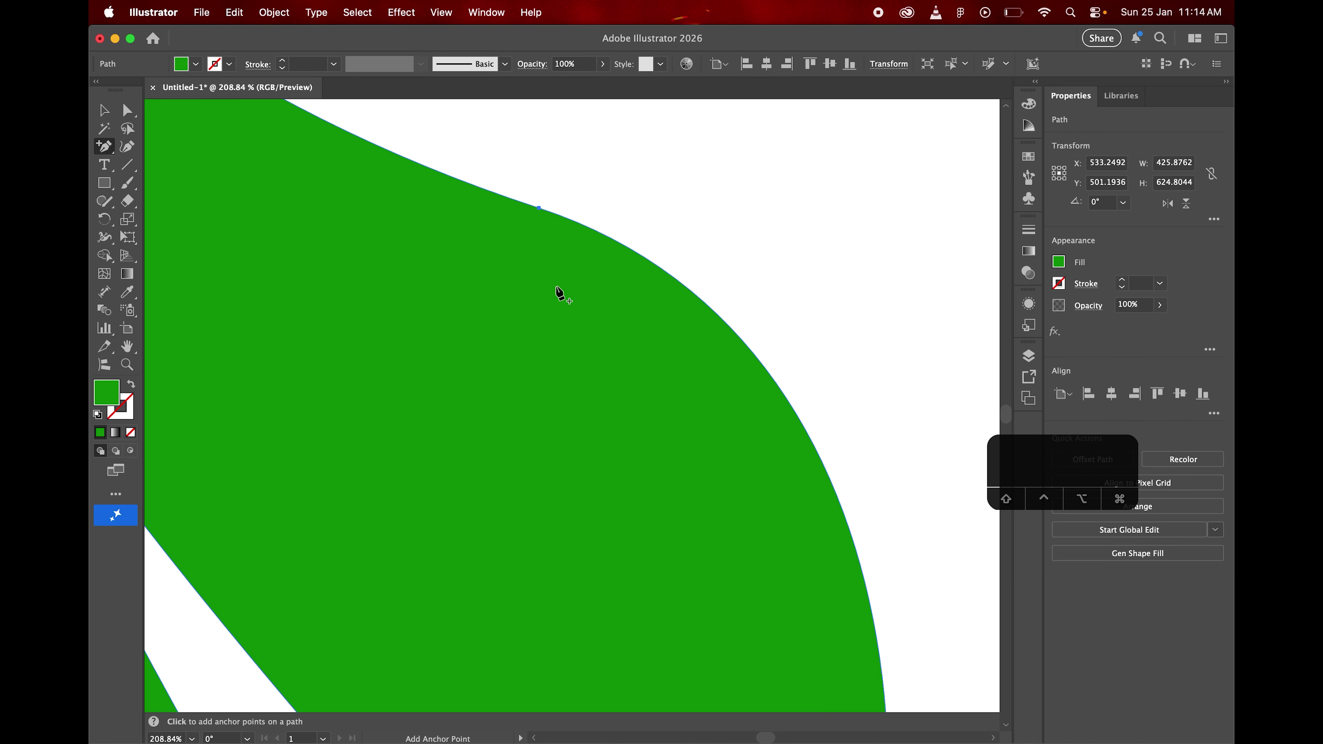
Remove the leaf's upper-right anchor with the Delete Anchor Point tool, and undo the removal
click(113, 153)
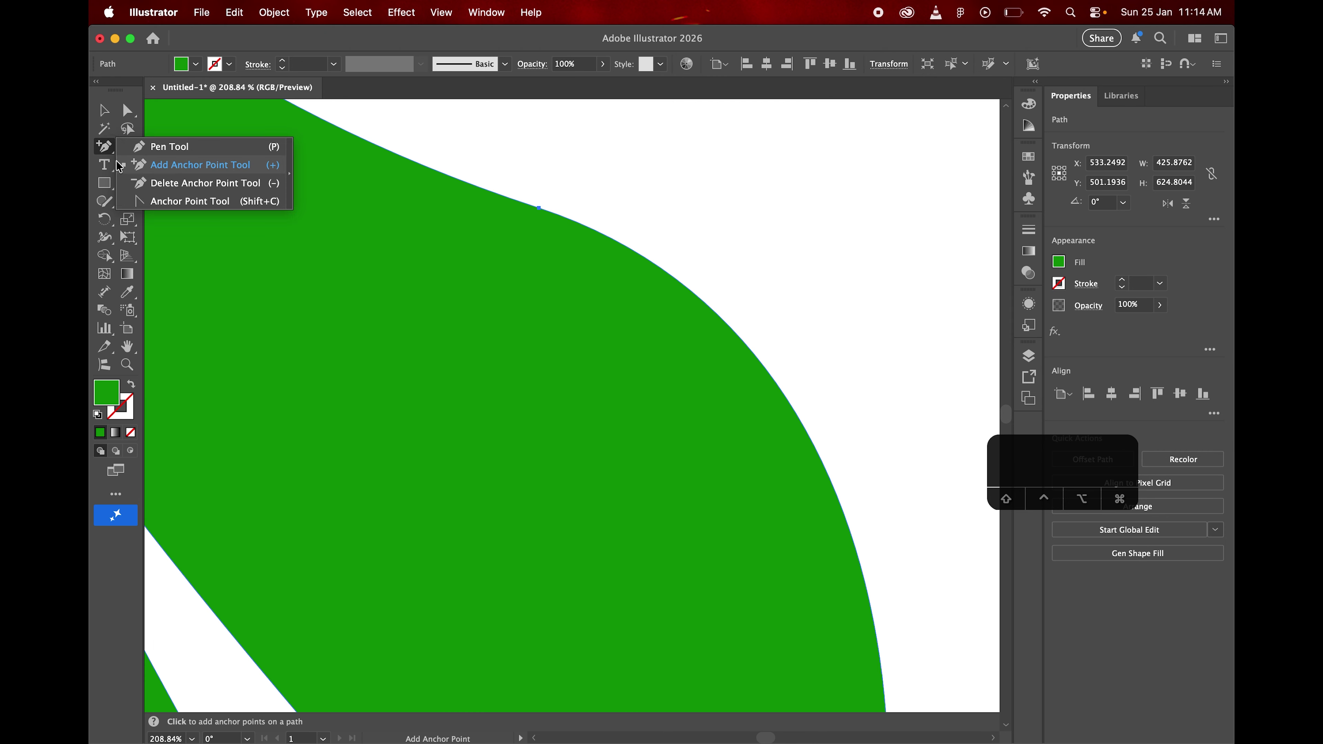
click(168, 183)
key(alt)
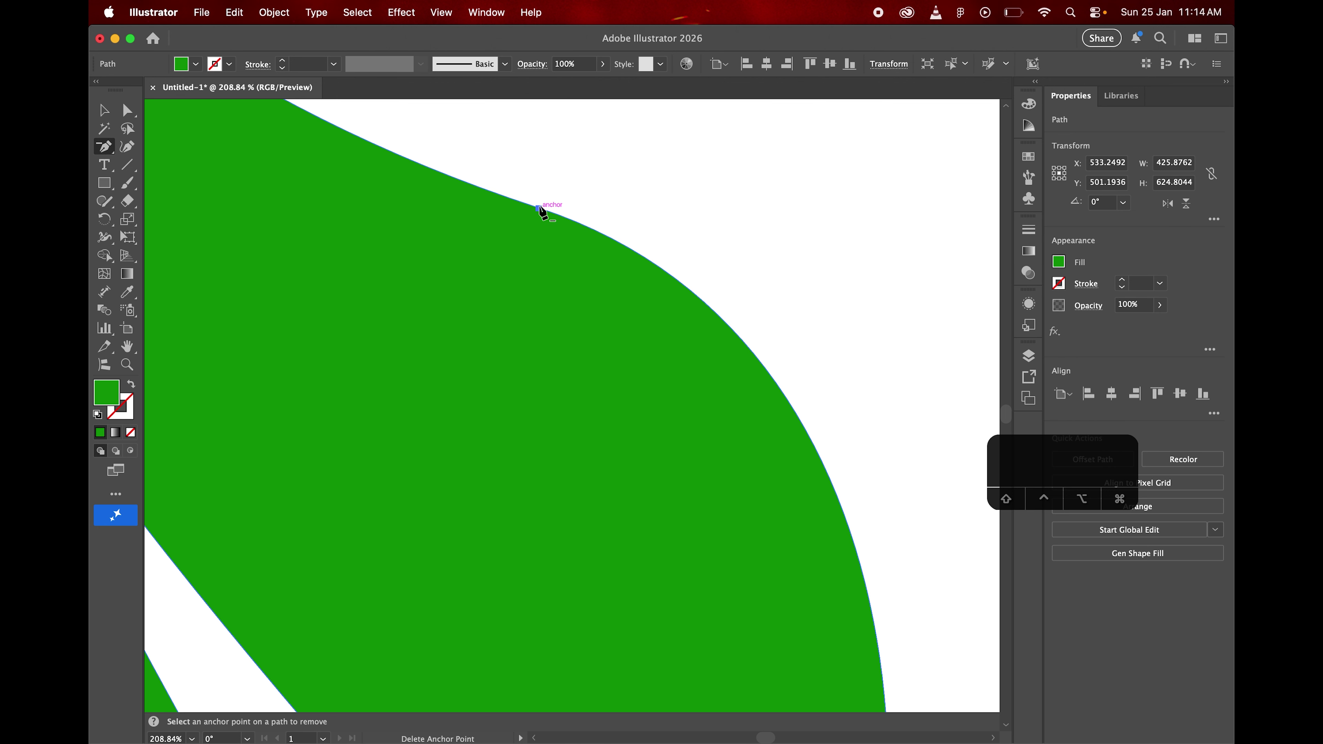
click(541, 209)
key(super+z)
Add anchors along the leaf's upper-right edge using the Delete Anchor Point tool's temporary add mode, and undo them
key(alt)
drag(652, 268, 951, 449)
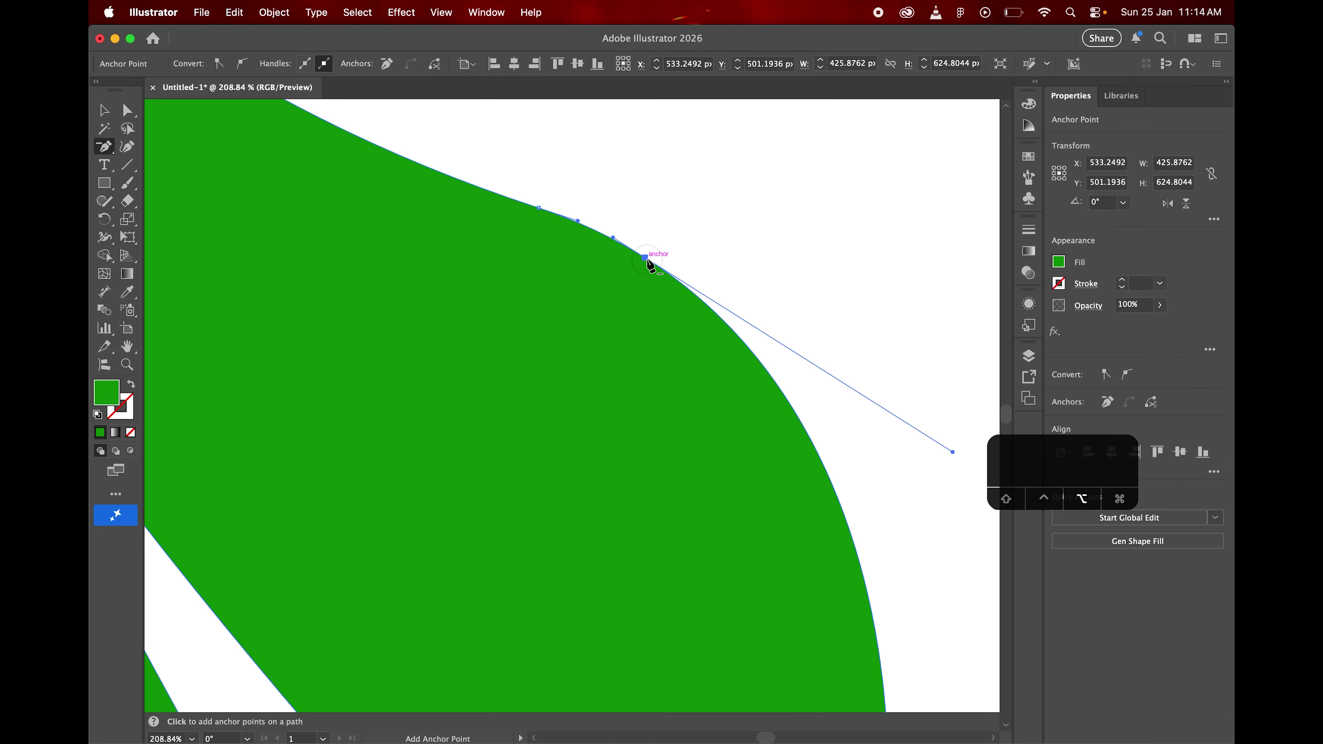
key(super+z)
scroll(511, 301, down, 5)
scroll(511, 301, down, 5)
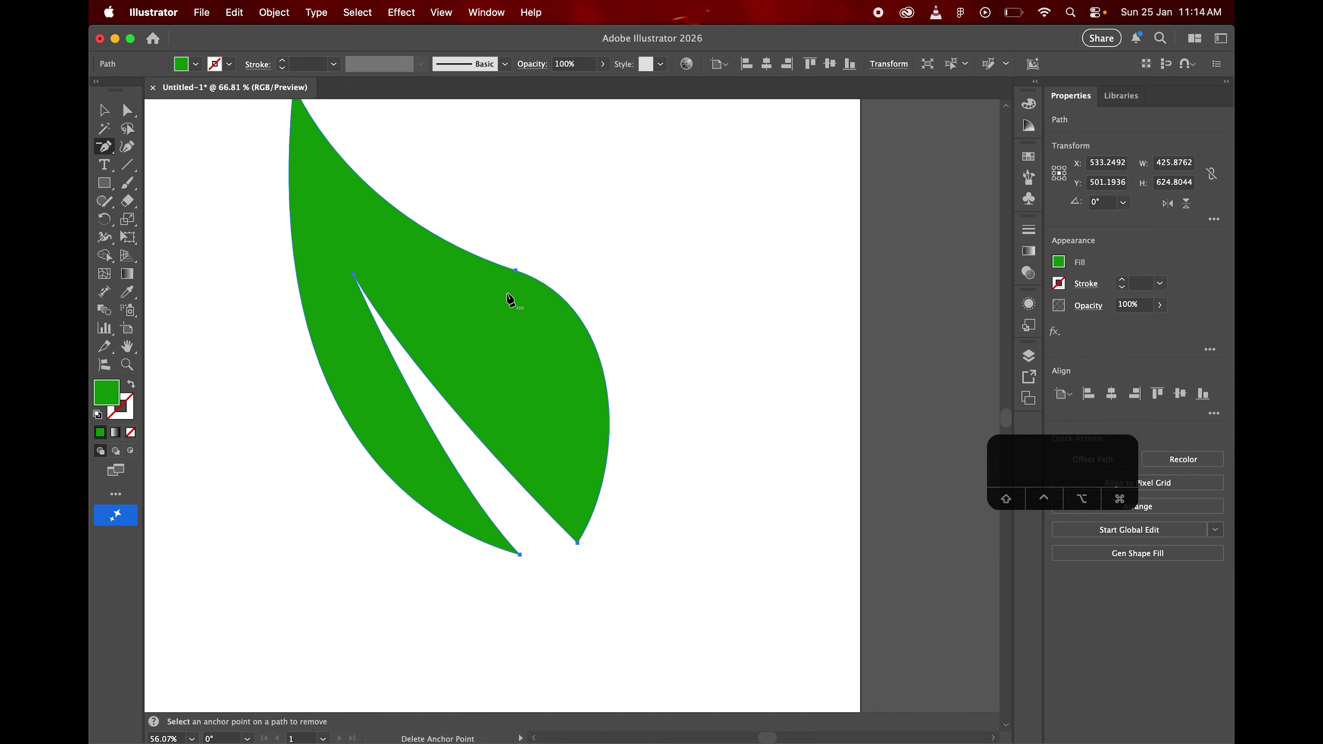
Reshape the leaf's upper-right and right edges with the Anchor Point tool, bending the path segments and rotating the handles at the shared anchor
click(107, 146)
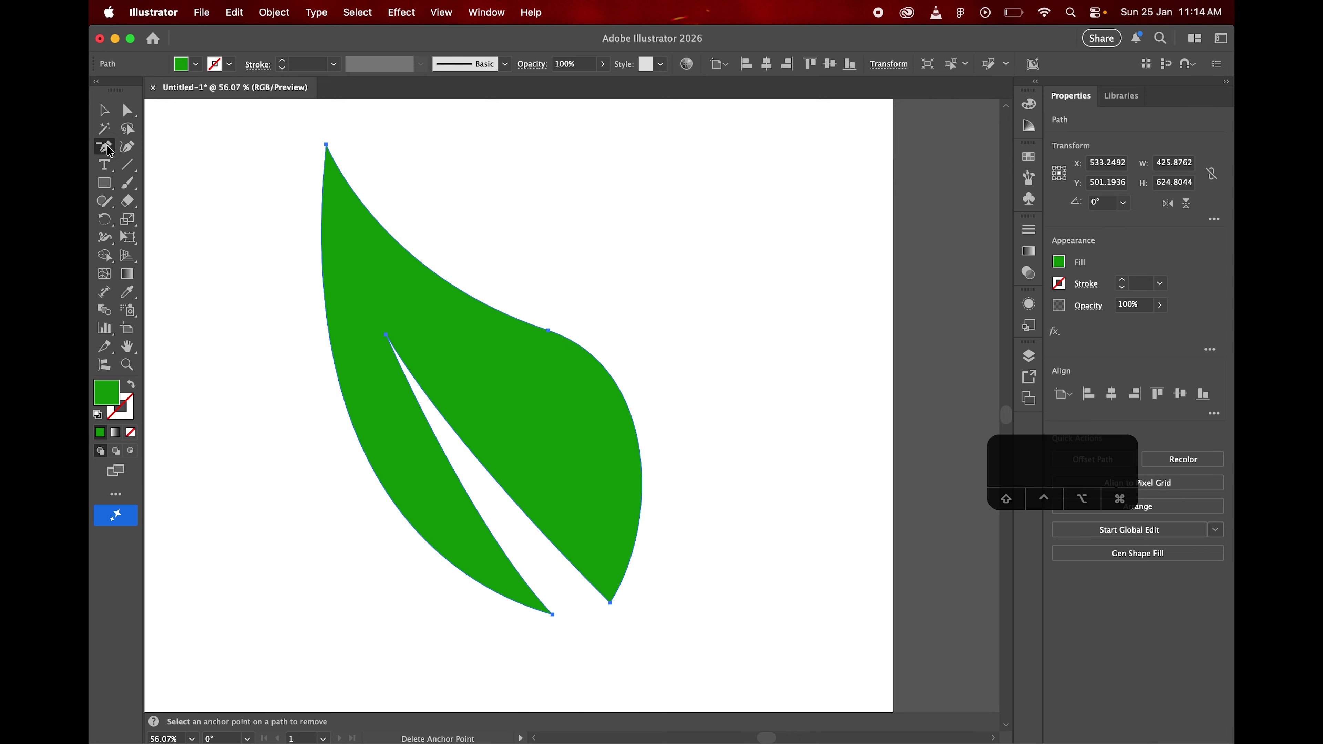
click(109, 152)
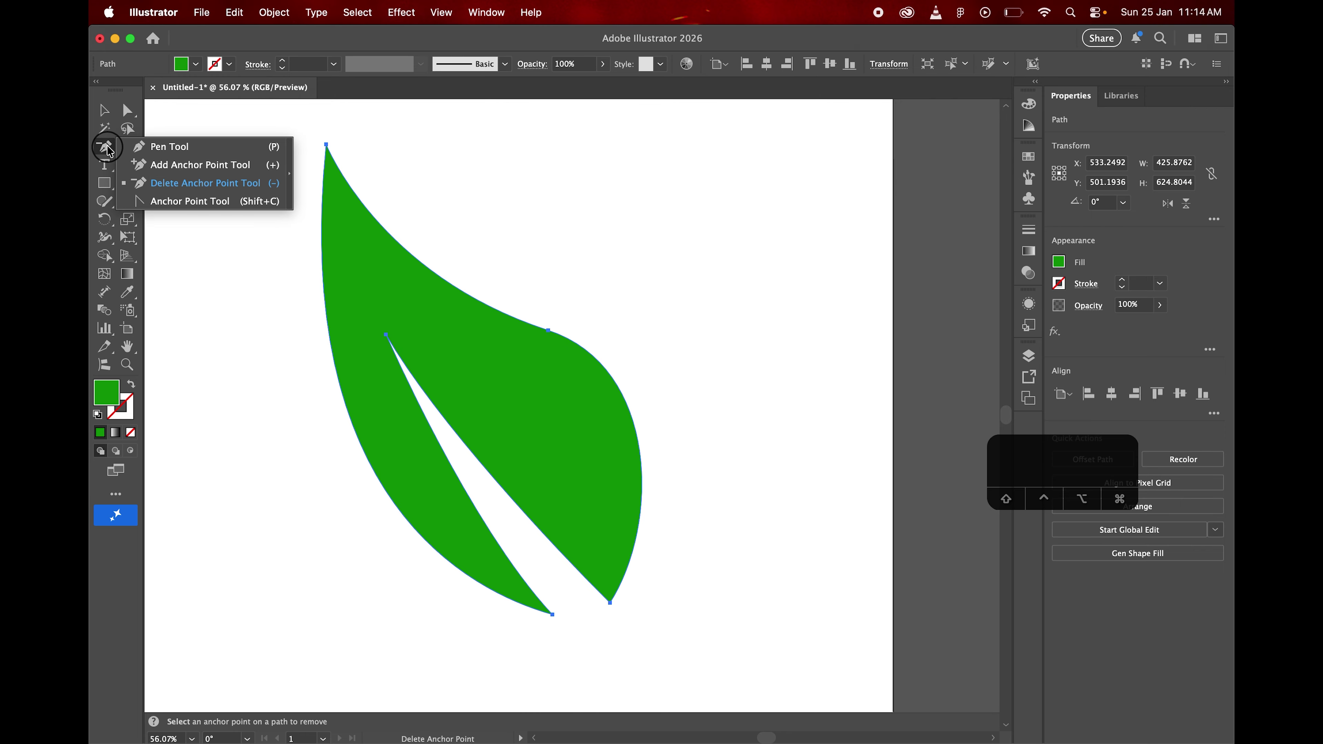
click(167, 203)
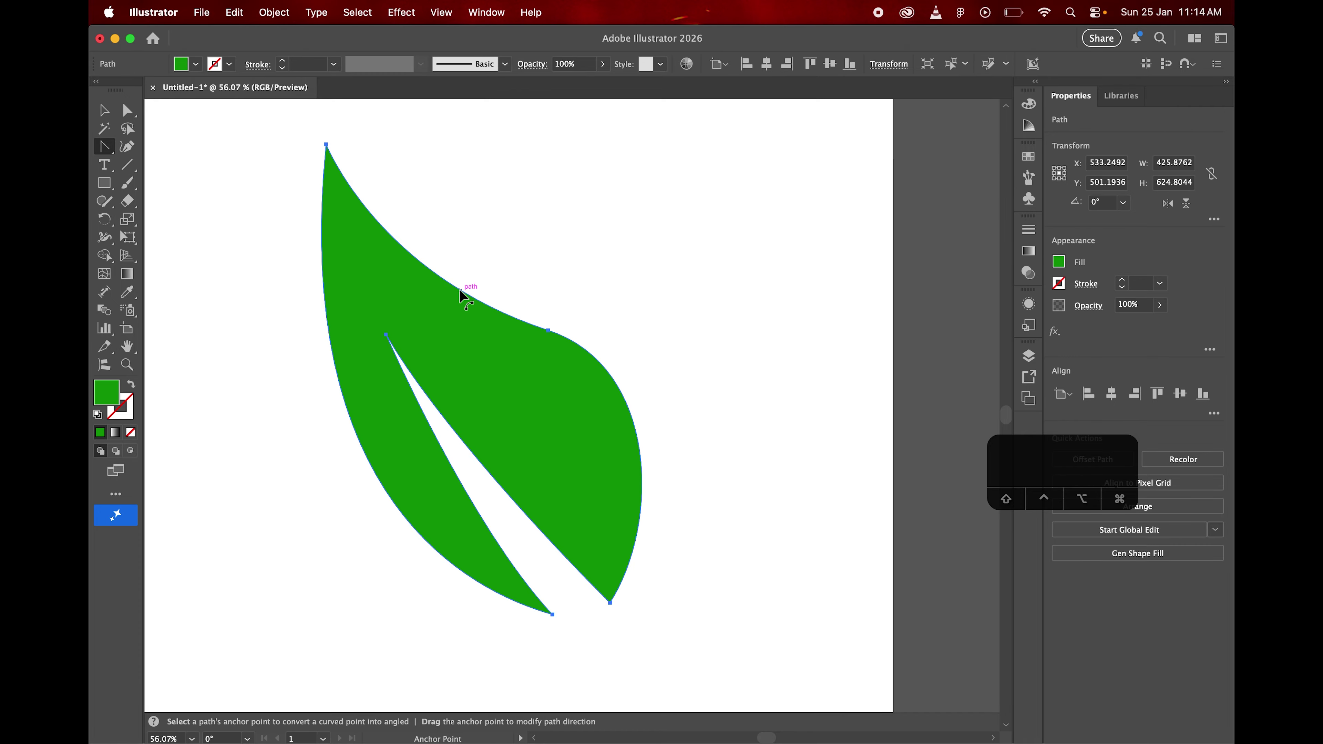
mouse_move(449, 283)
mouse_down()
mouse_move(458, 261)
mouse_move(482, 255)
mouse_move(437, 291)
mouse_up()
drag(624, 391, 620, 352)
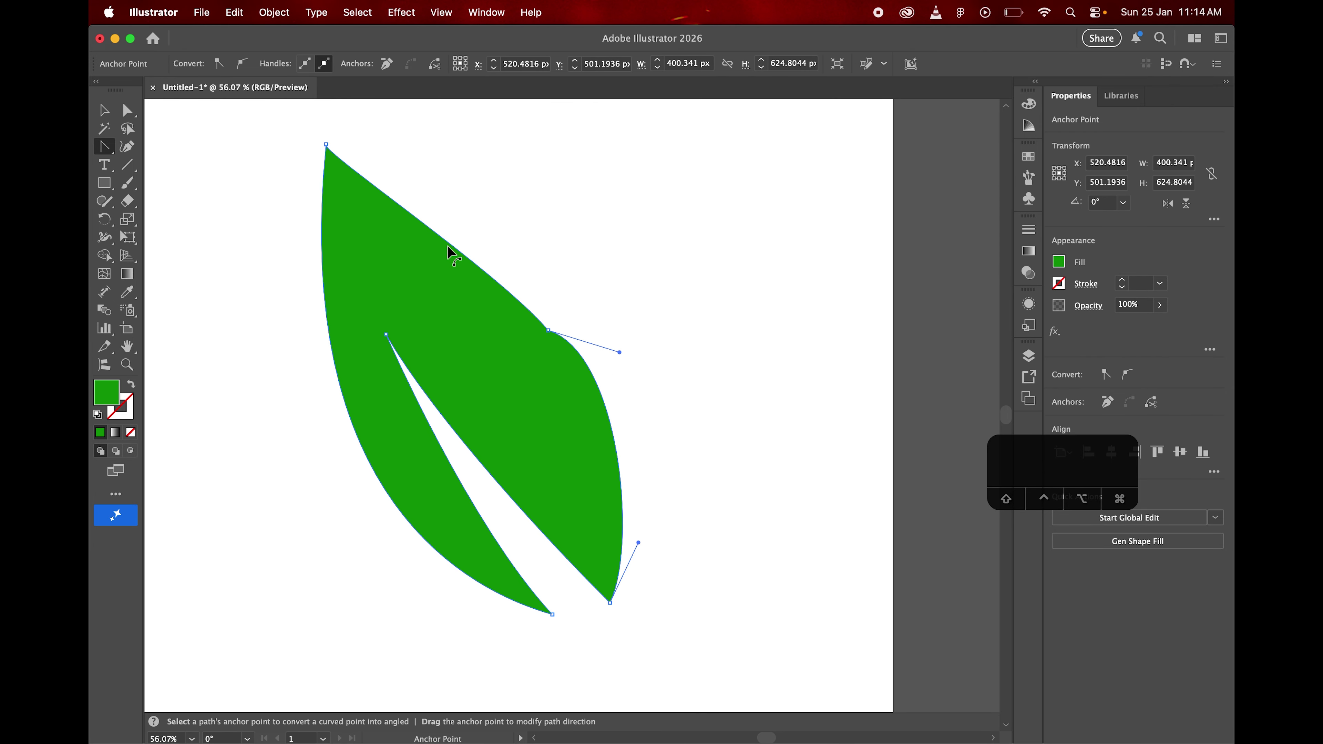
drag(445, 241, 538, 277)
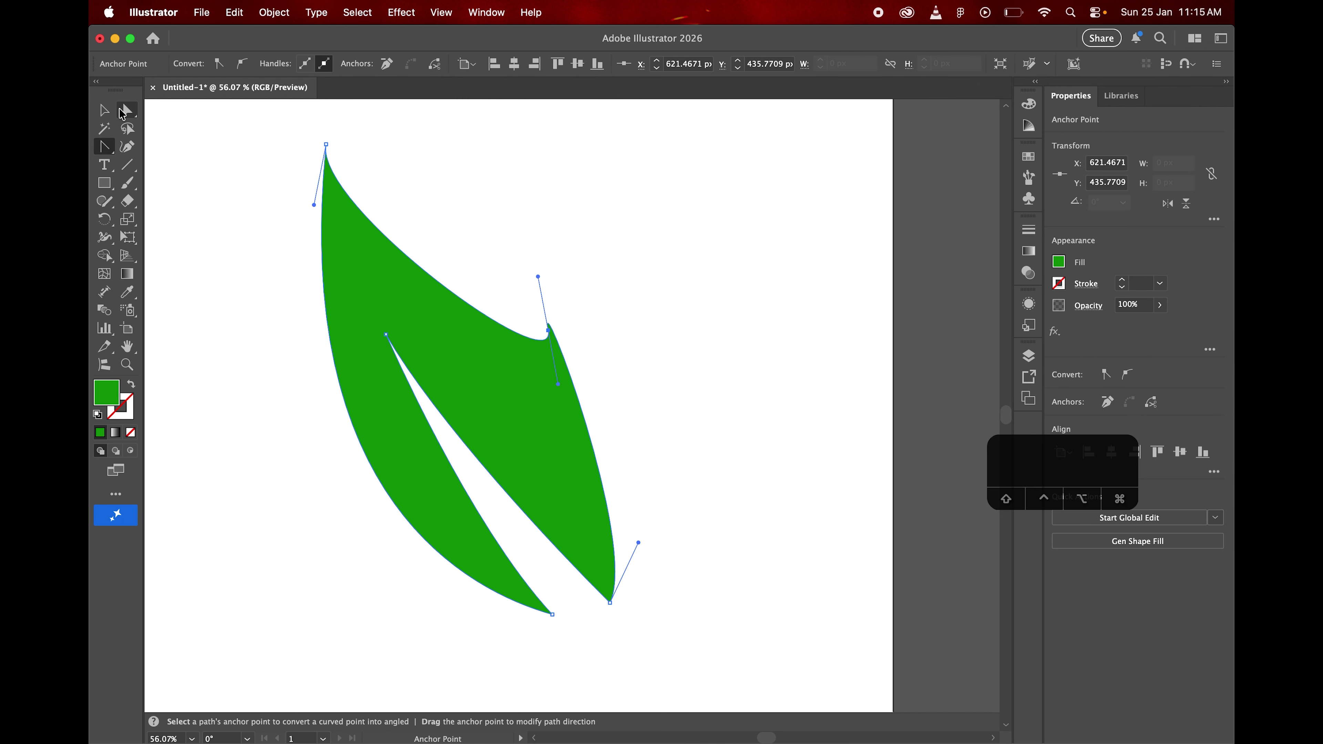
Select the whole leaf and delete it
key(v)
click(451, 345)
key(BackSpace)
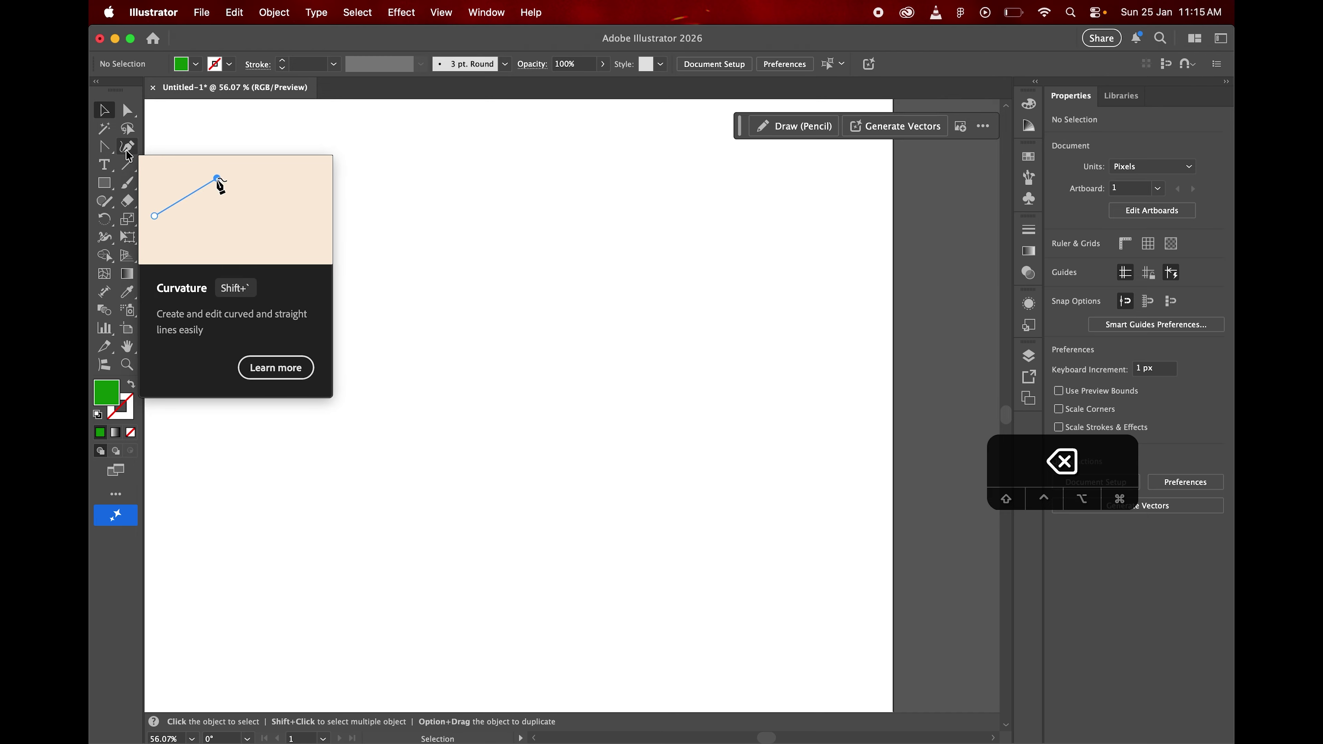
click(104, 148)
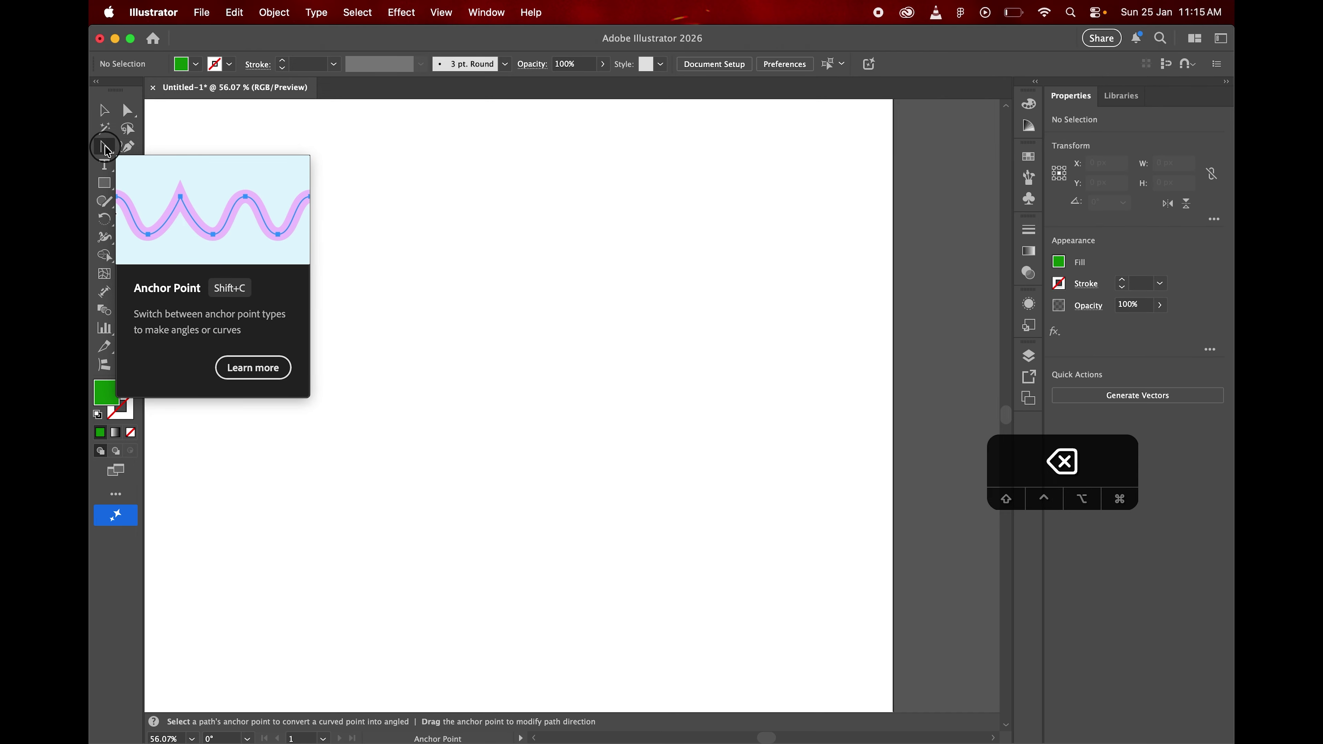
drag(104, 147, 136, 154)
click(137, 149)
click(245, 230)
click(424, 313)
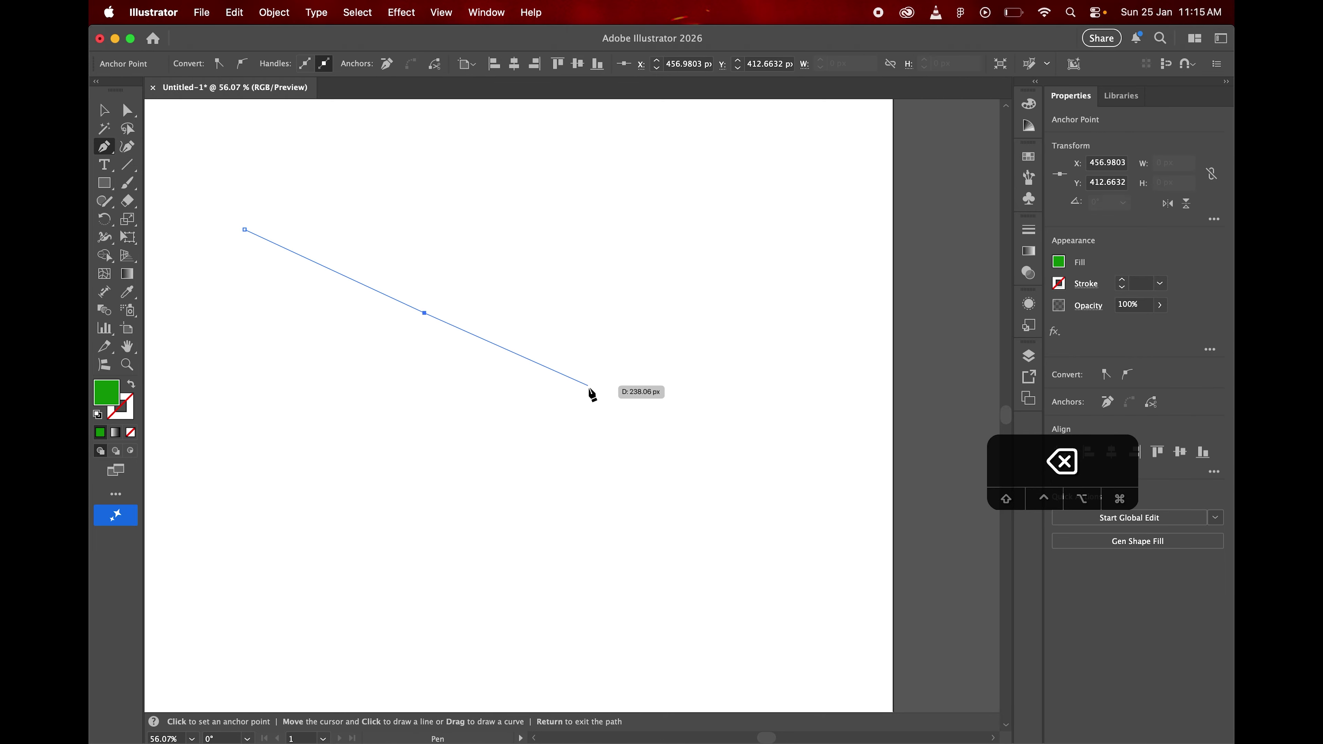
key(BackSpace)
key(BackSpace)
Draw a closed green shape with curved sides in the middle of the artboard using the Pen tool
click(394, 266)
click(490, 329)
drag(556, 419, 472, 588)
drag(401, 530, 380, 443)
drag(384, 359, 385, 335)
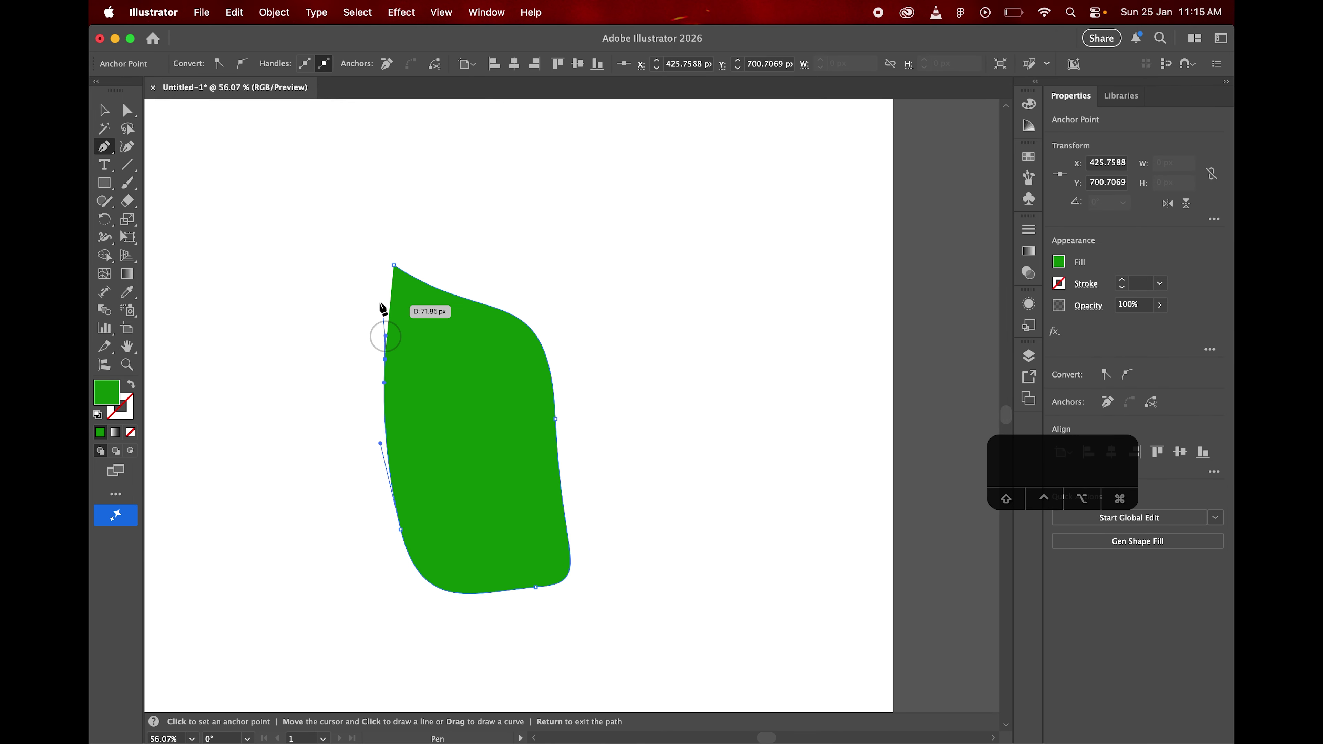
click(394, 266)
Delete the closed shape drawn with the Pen tool
click(116, 126)
key(v)
click(458, 380)
key(BackSpace)
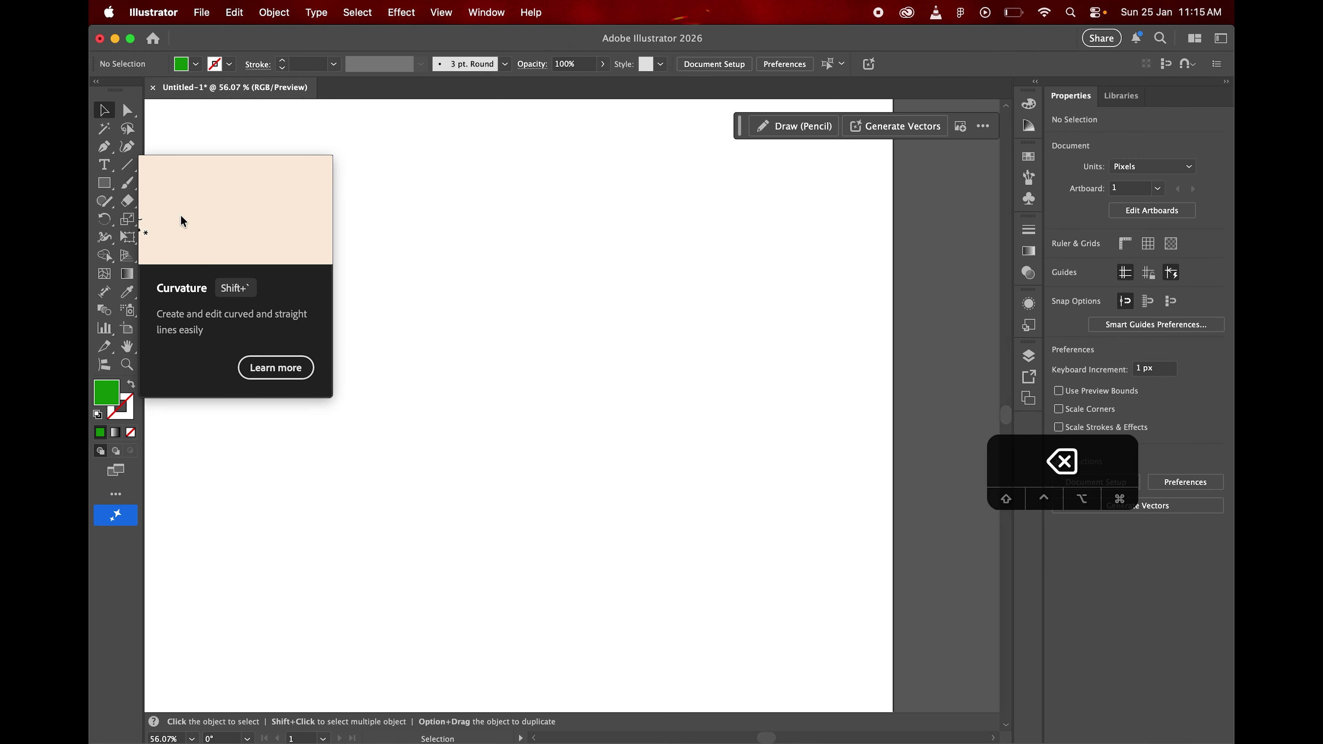
Draw an arc through three points with the Curvature tool, about 370 × 252 px overall
click(126, 148)
click(229, 288)
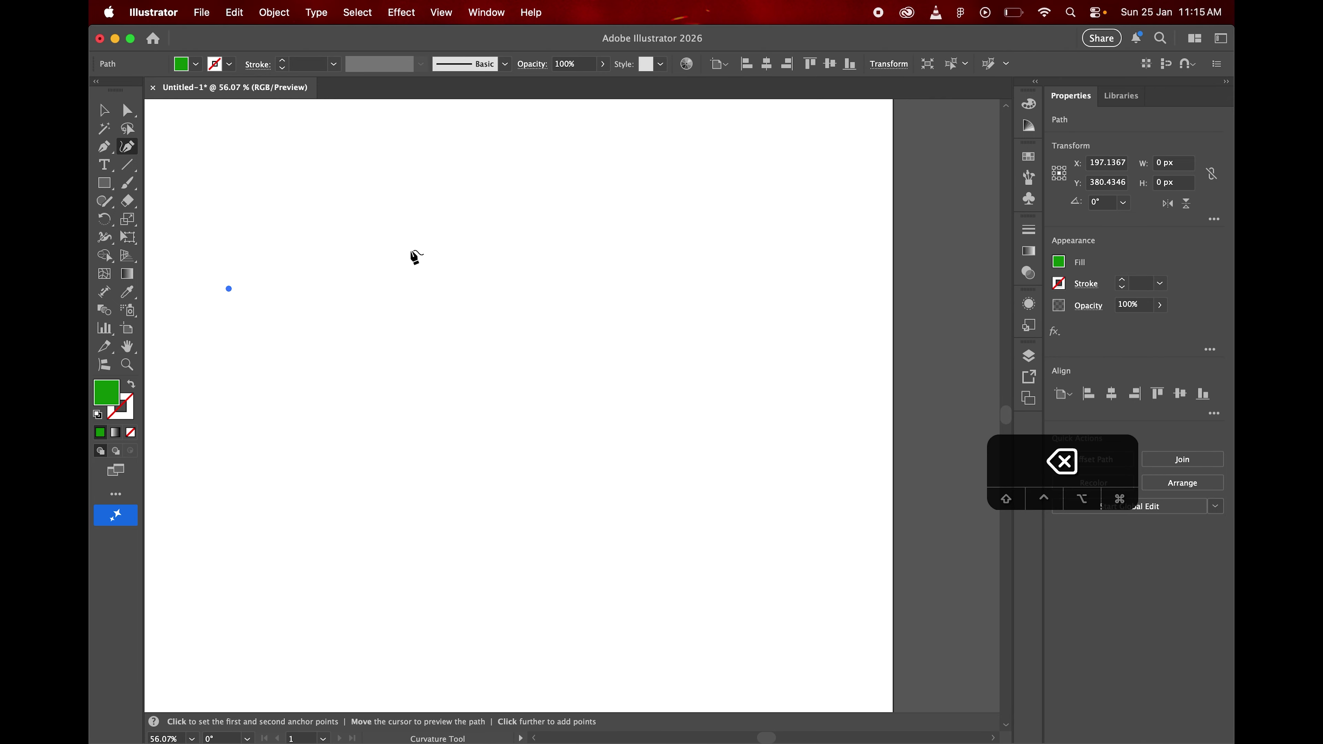
click(411, 251)
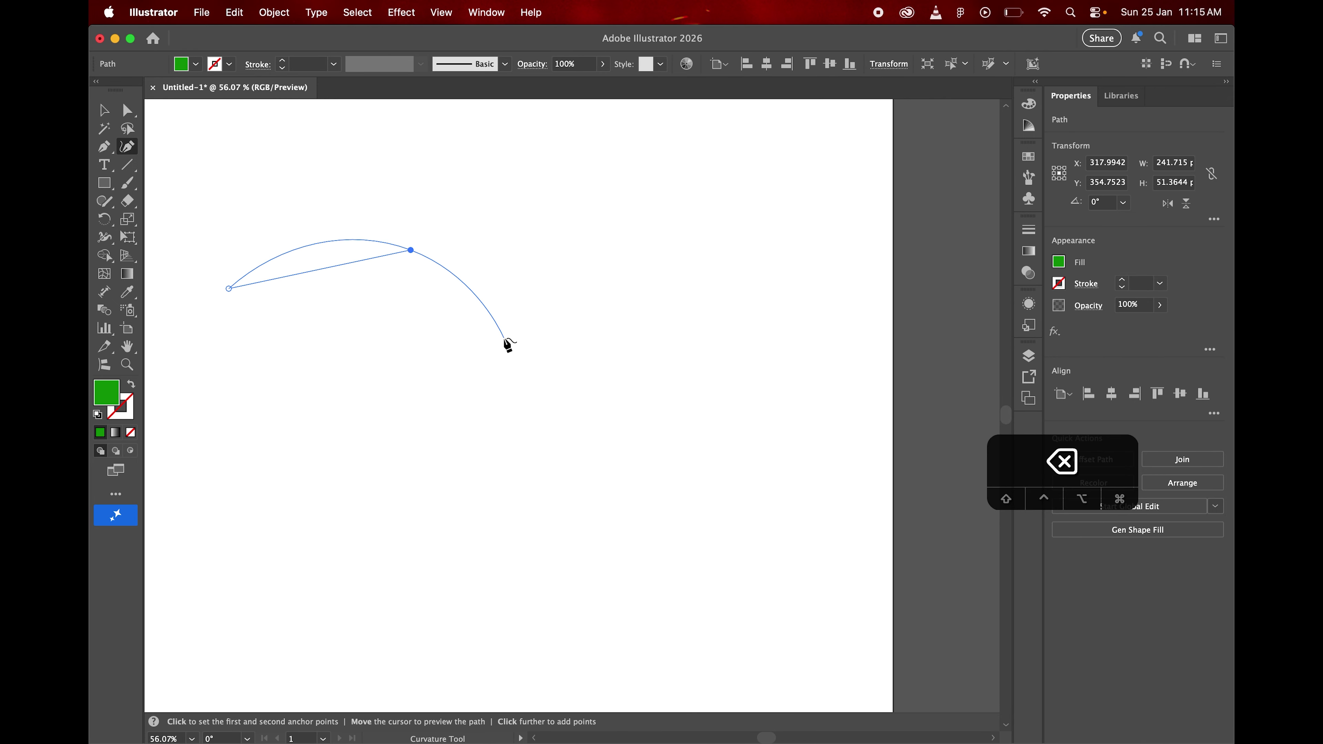
drag(530, 414, 505, 427)
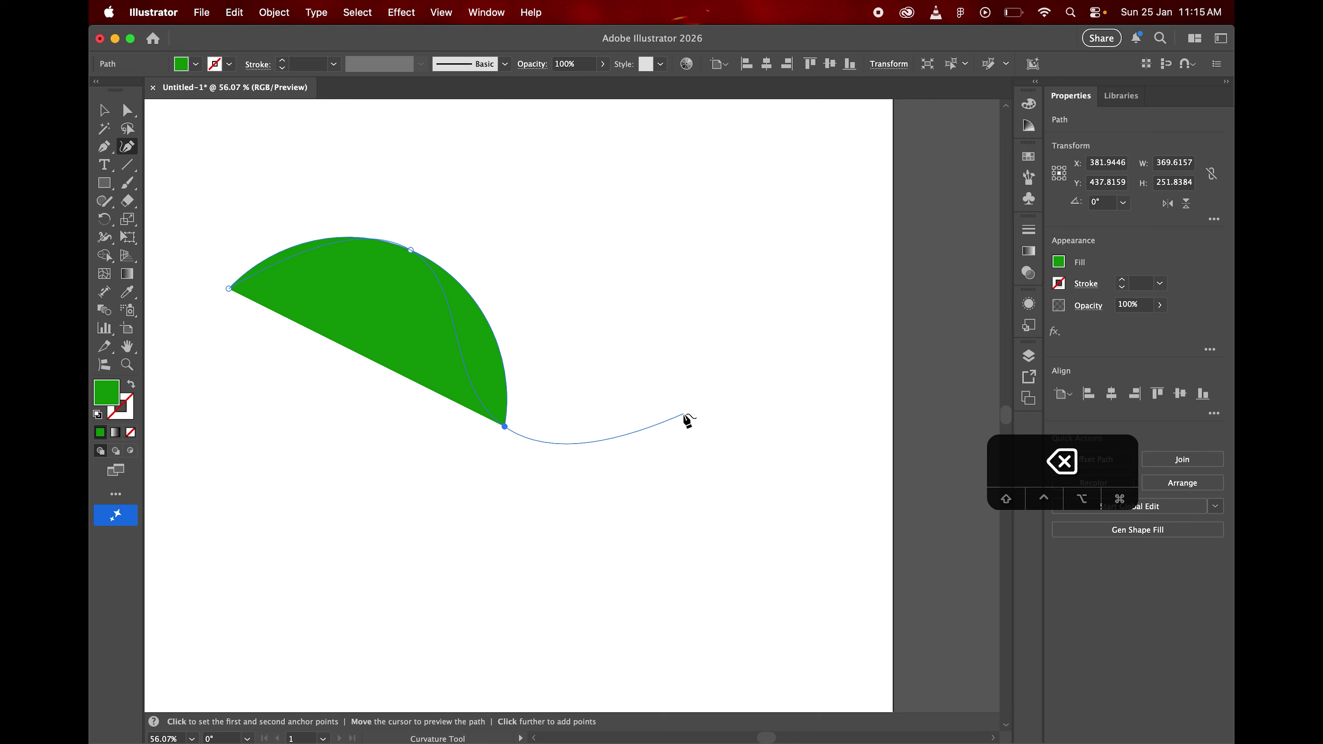
Draw an arched path below the first arc with the Pen tool, shaping the curve with its direction handles
click(104, 147)
click(292, 499)
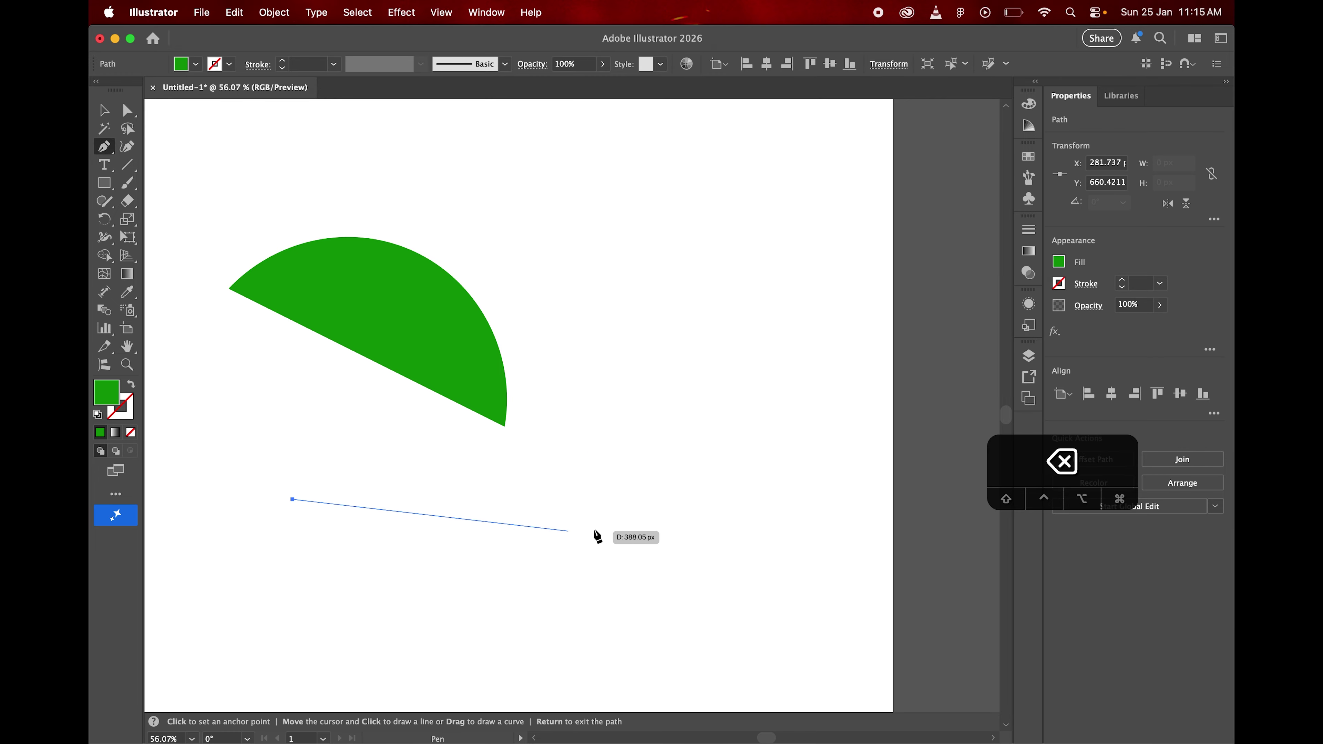
drag(656, 500, 884, 530)
key(space)
drag(548, 310, 573, 462)
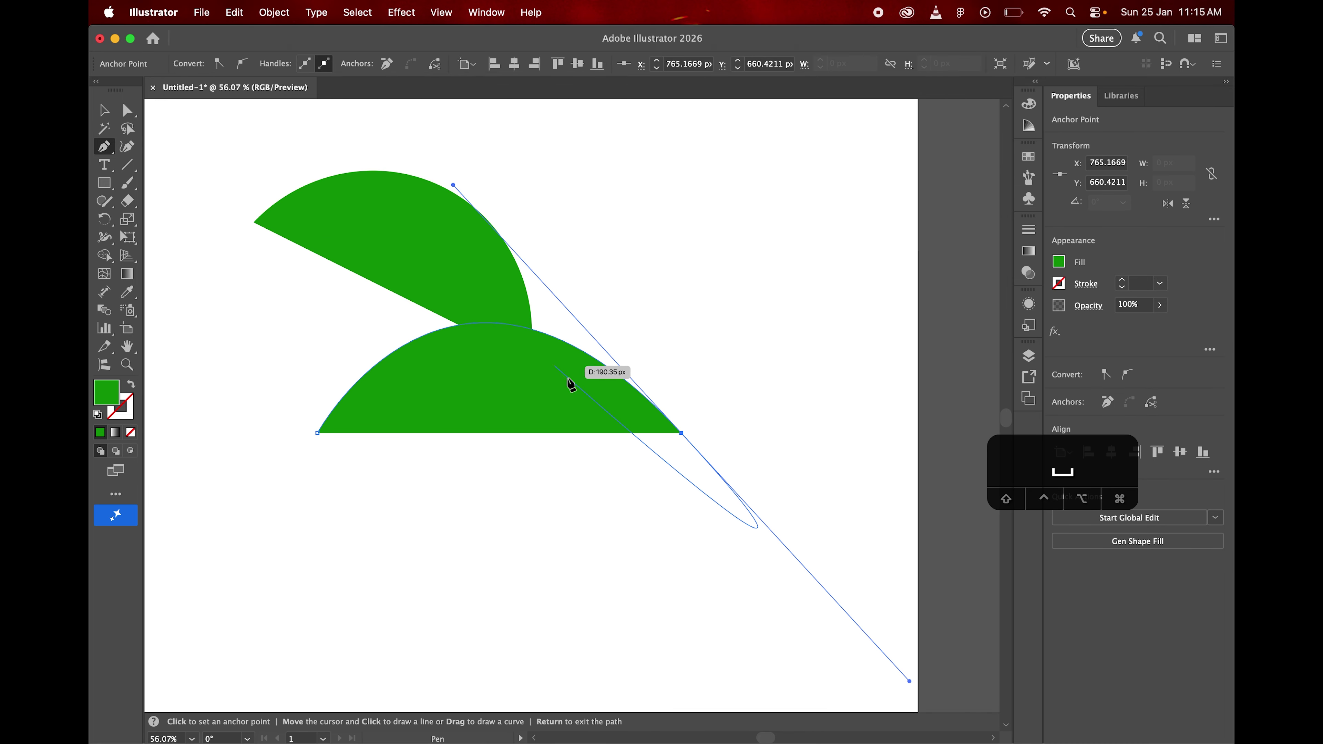
Undo the Pen arch and the Curvature arc
key(super+z)
key(super+z)
key(super+z)
key(super+z)
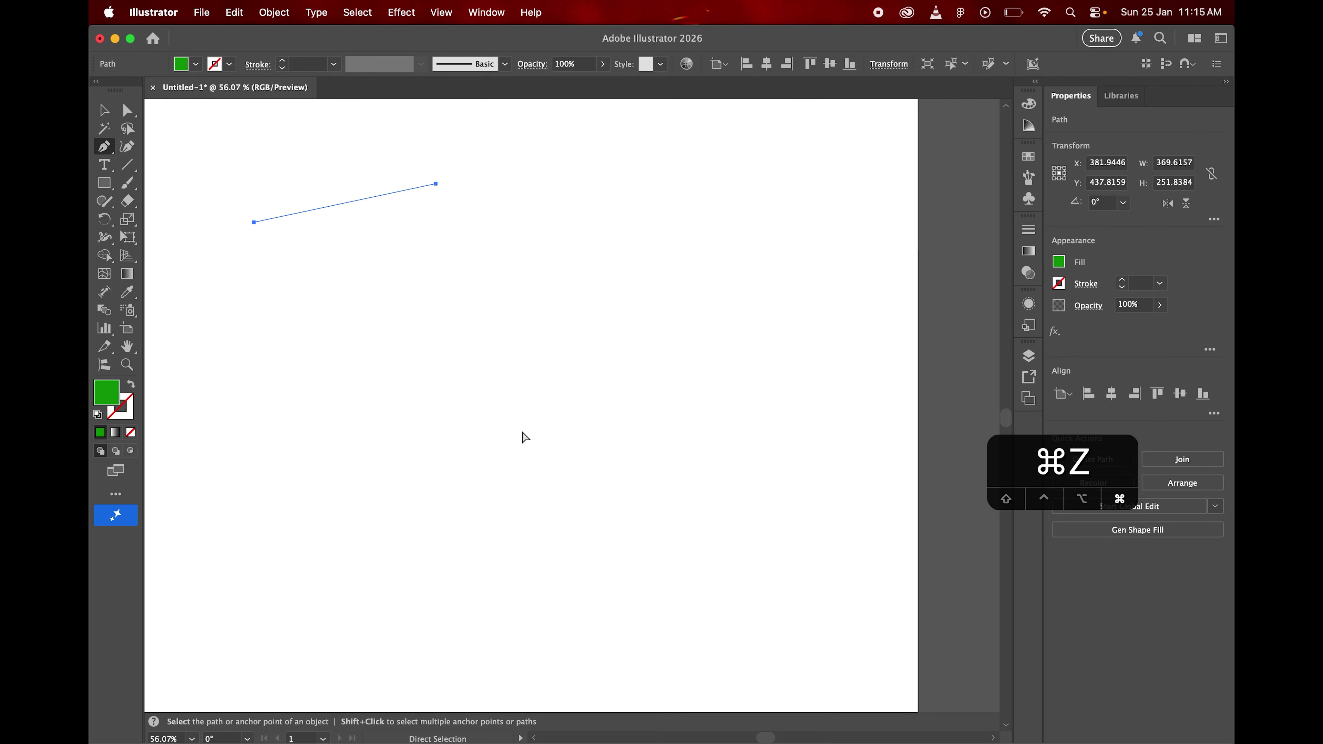
Draw a three-point arc with the Curvature tool, and undo its third point
click(127, 148)
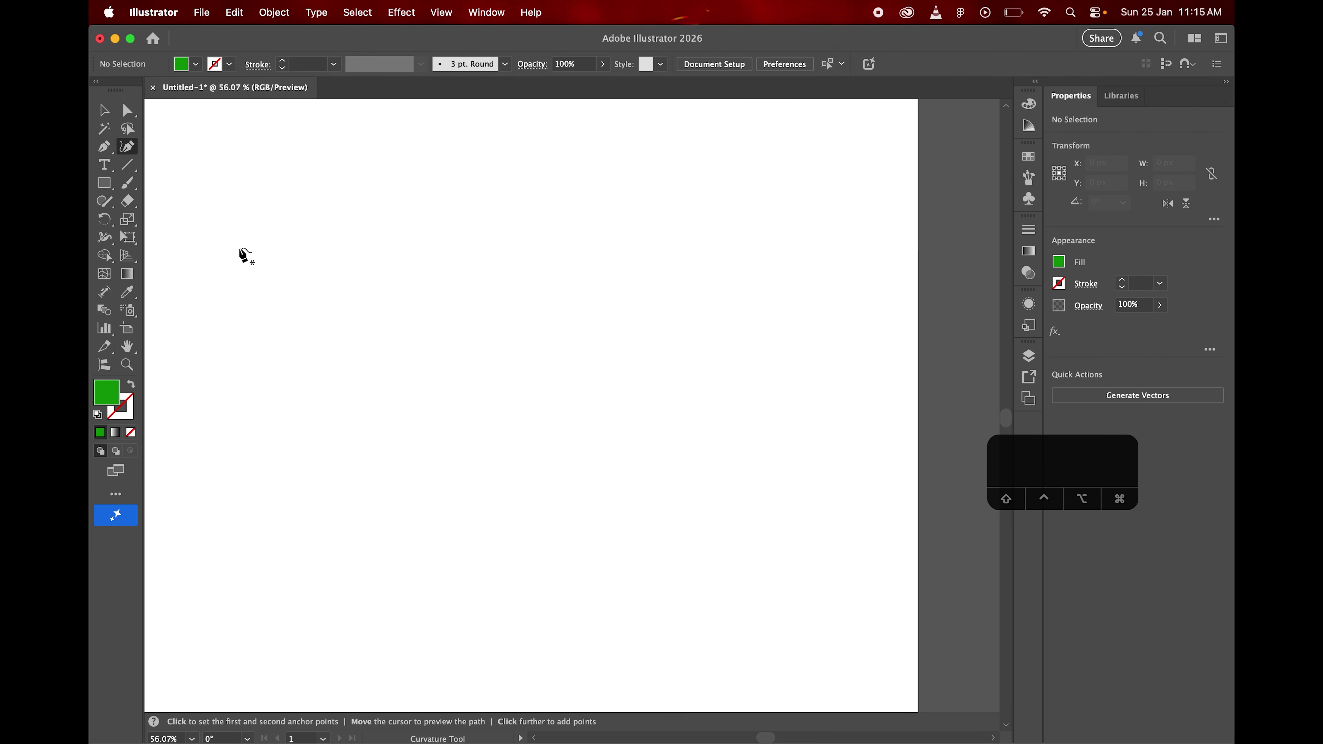
click(237, 413)
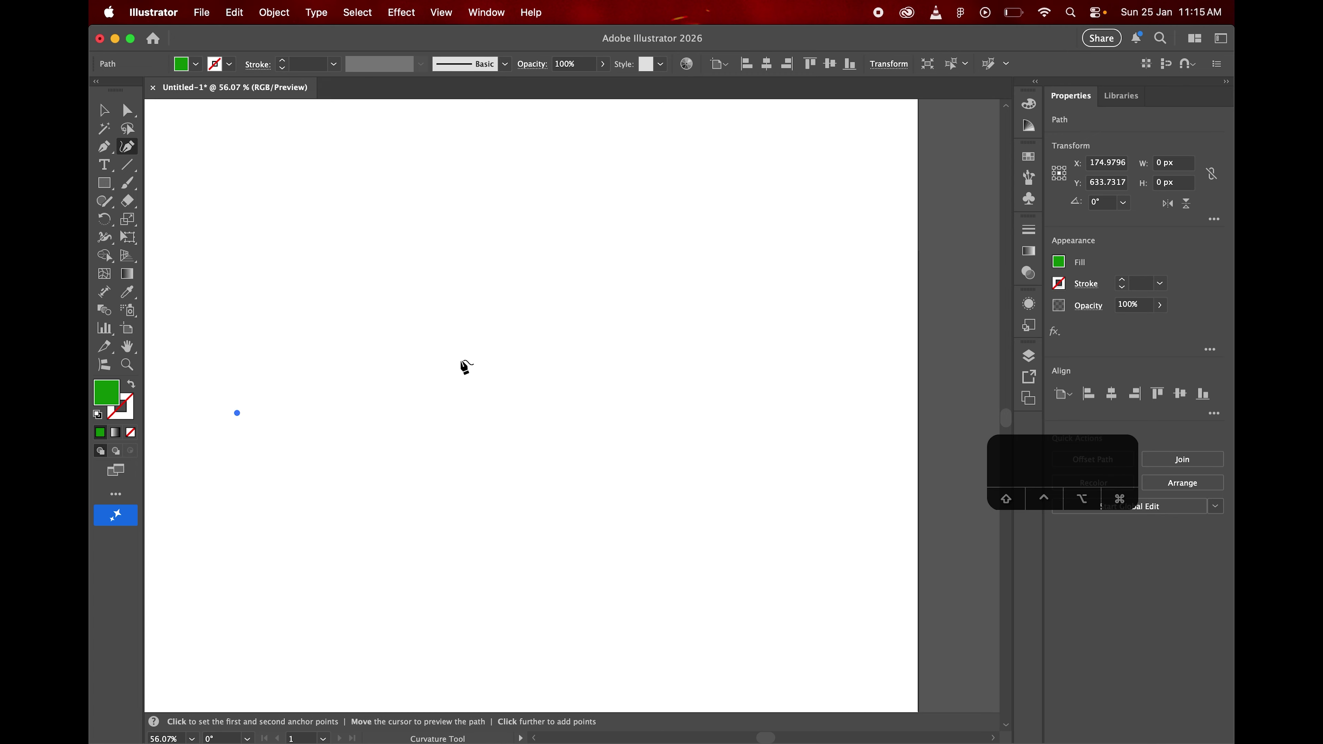
click(419, 276)
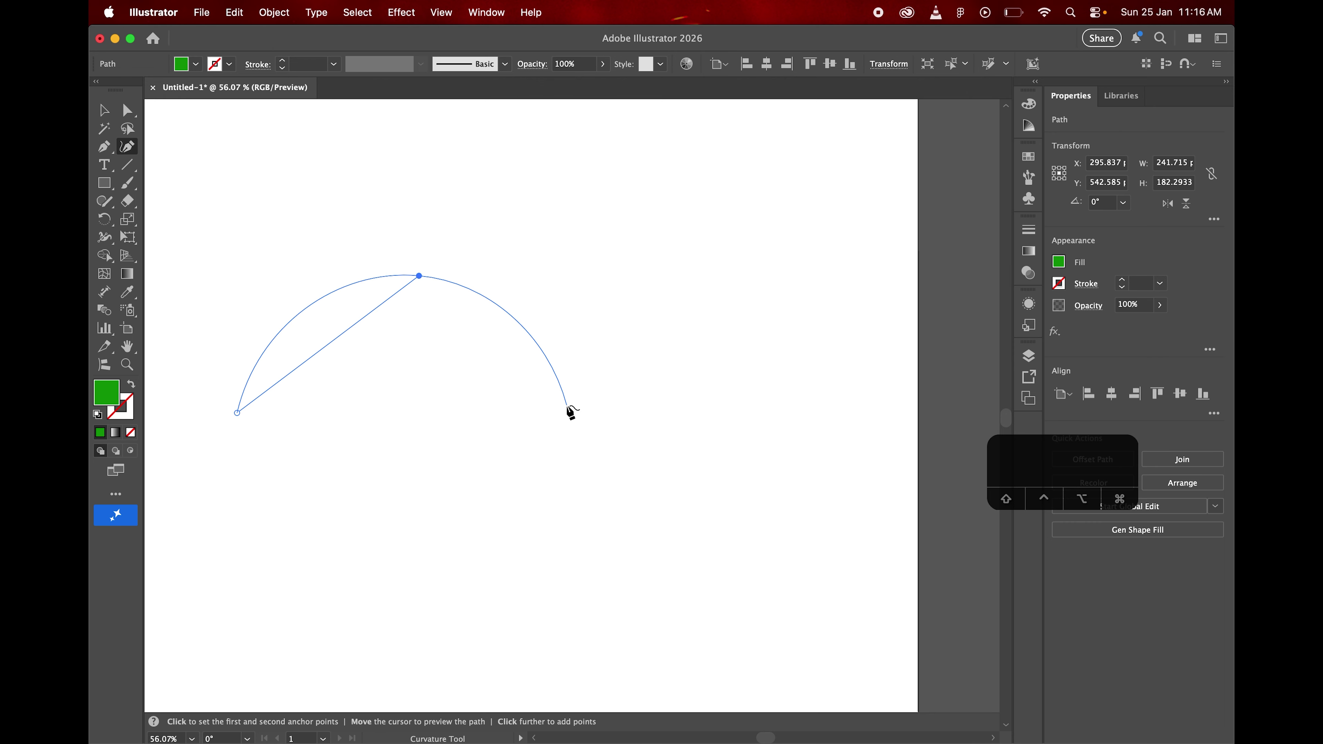
click(551, 413)
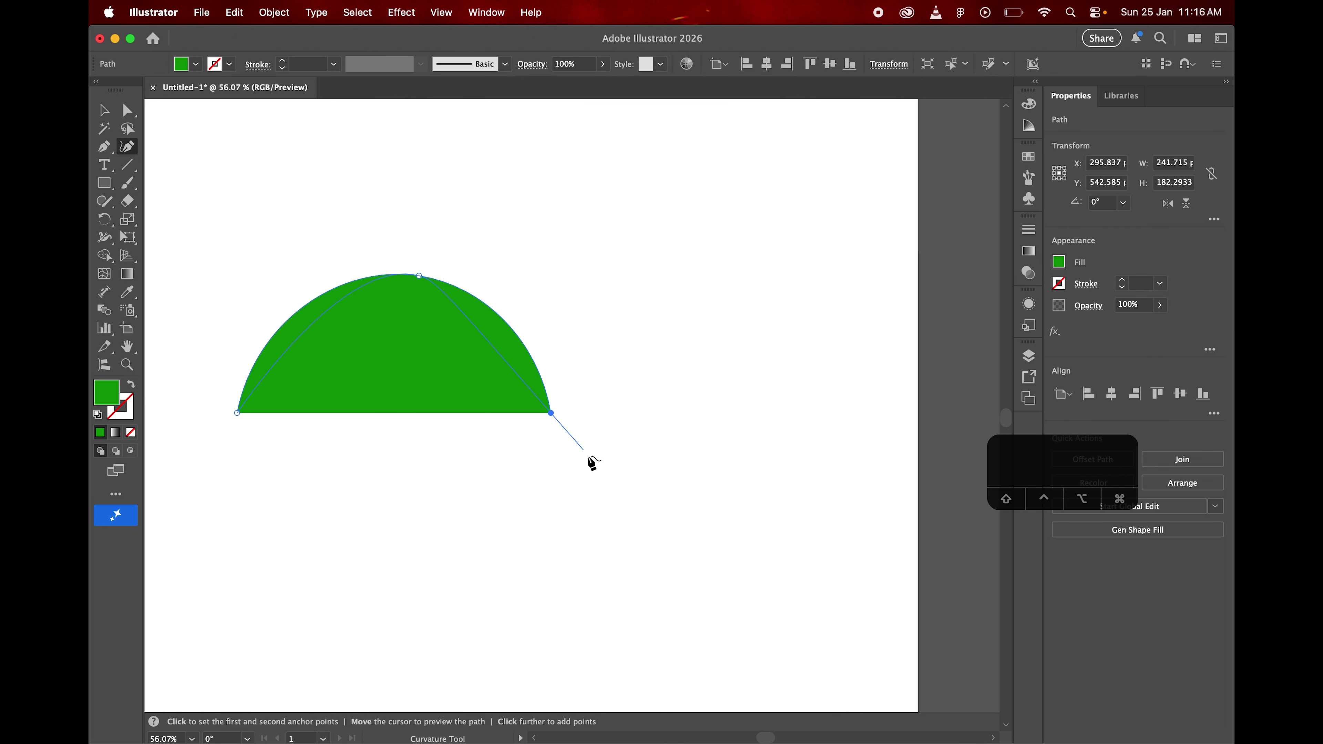
key(super+z)
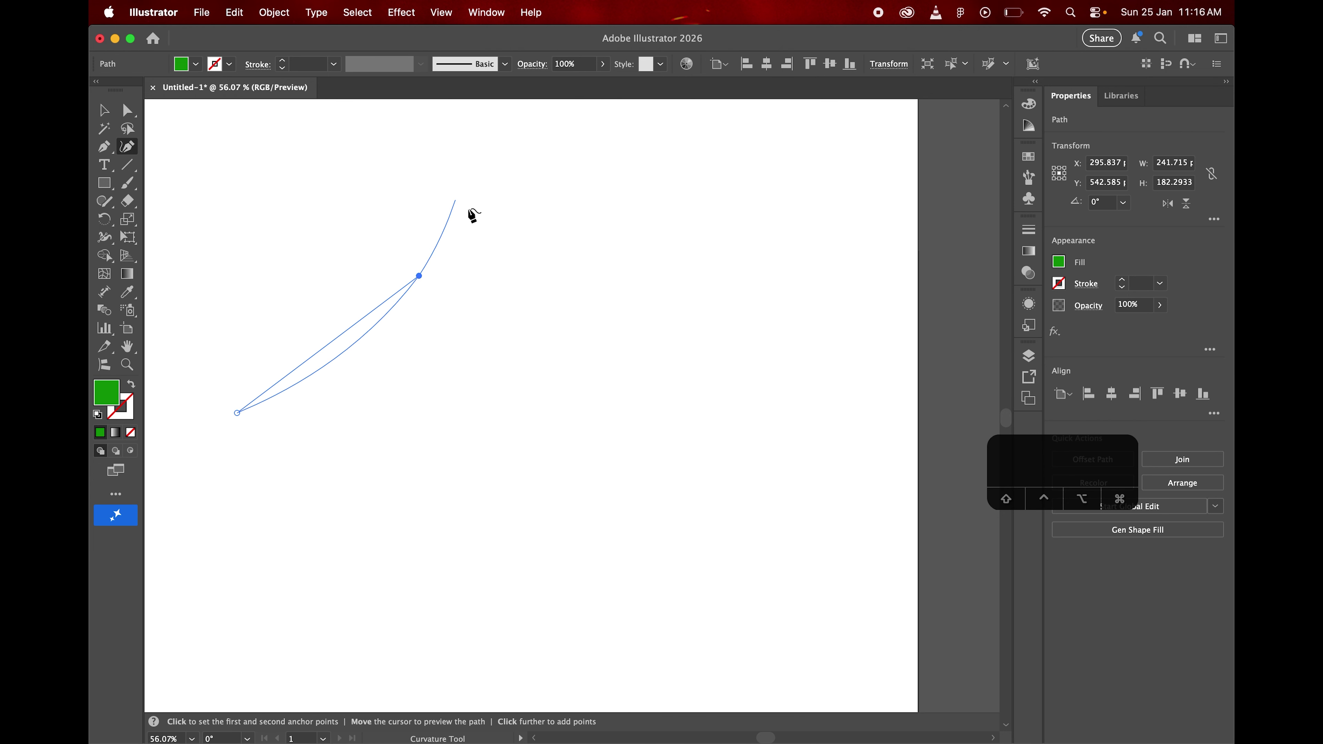
Continue the Curvature path through further points and close it into a rounded bean-like shape about 650 × 449 px
click(570, 282)
click(594, 305)
click(708, 469)
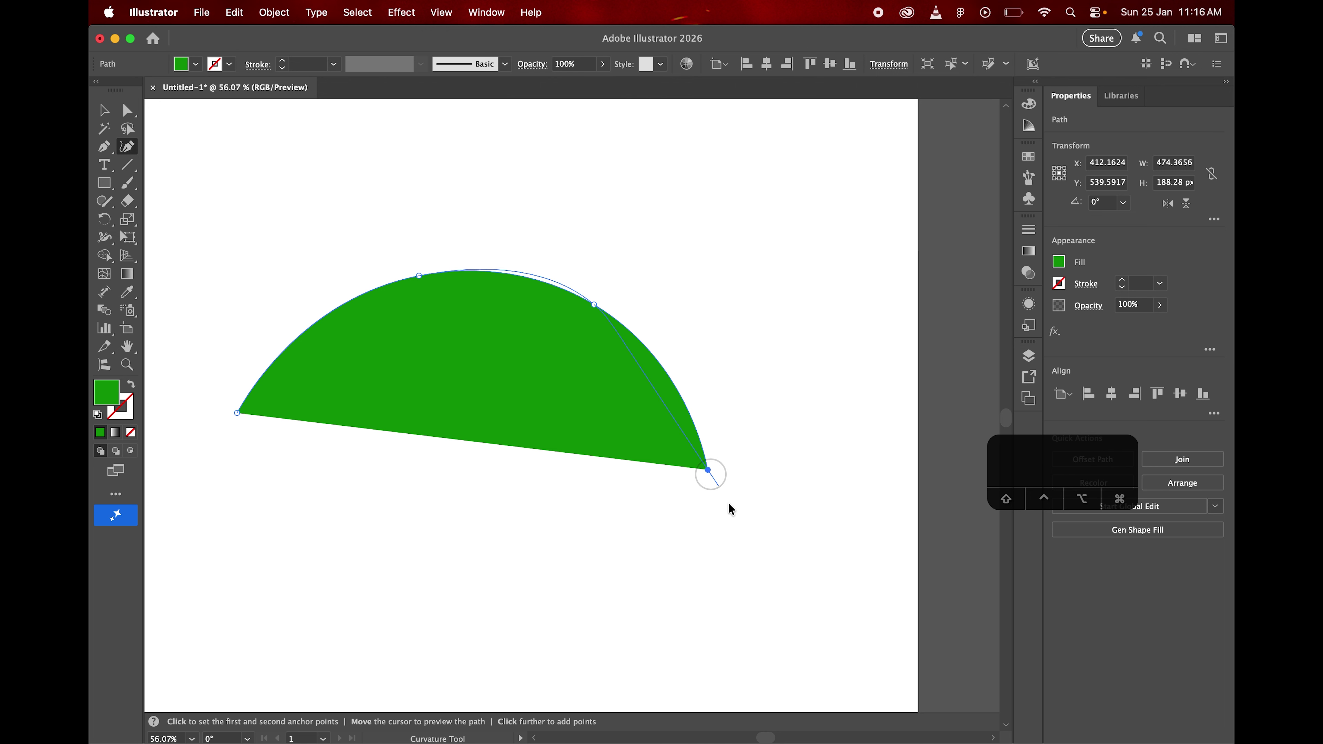
click(736, 557)
click(703, 595)
click(440, 576)
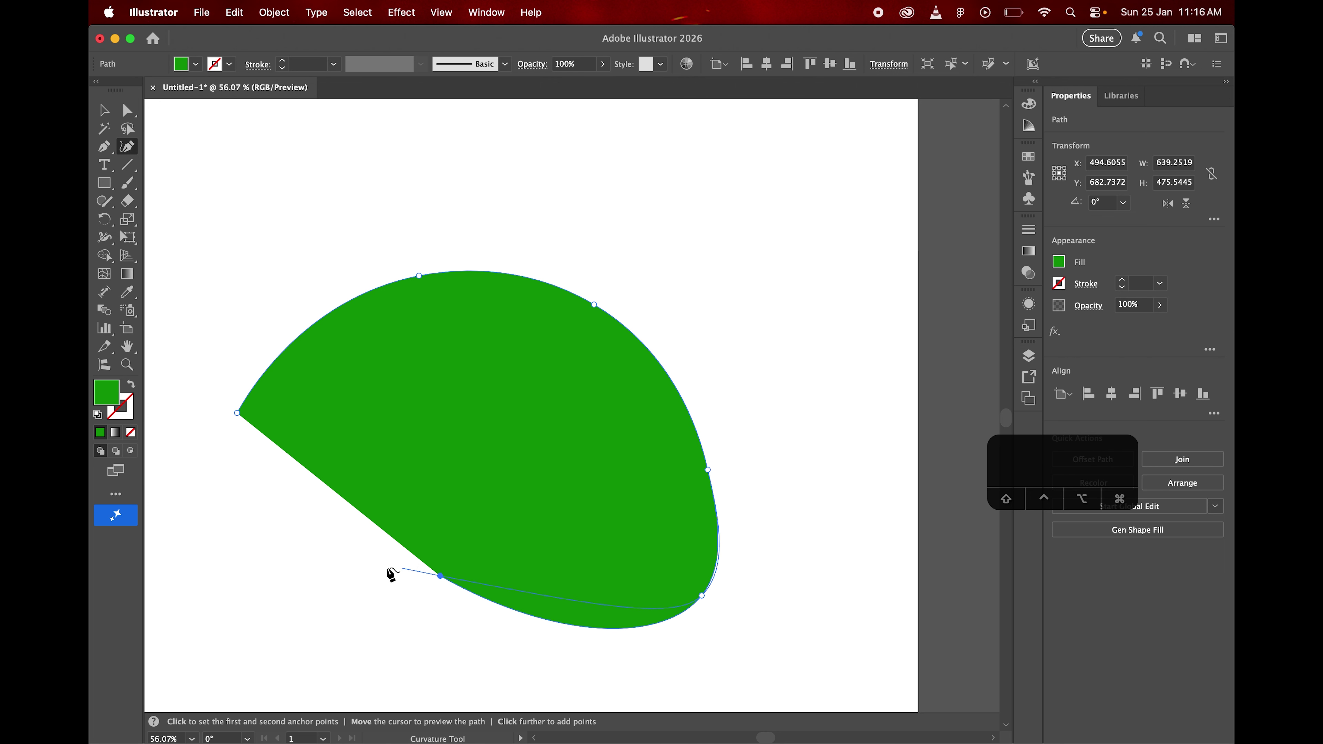
click(277, 576)
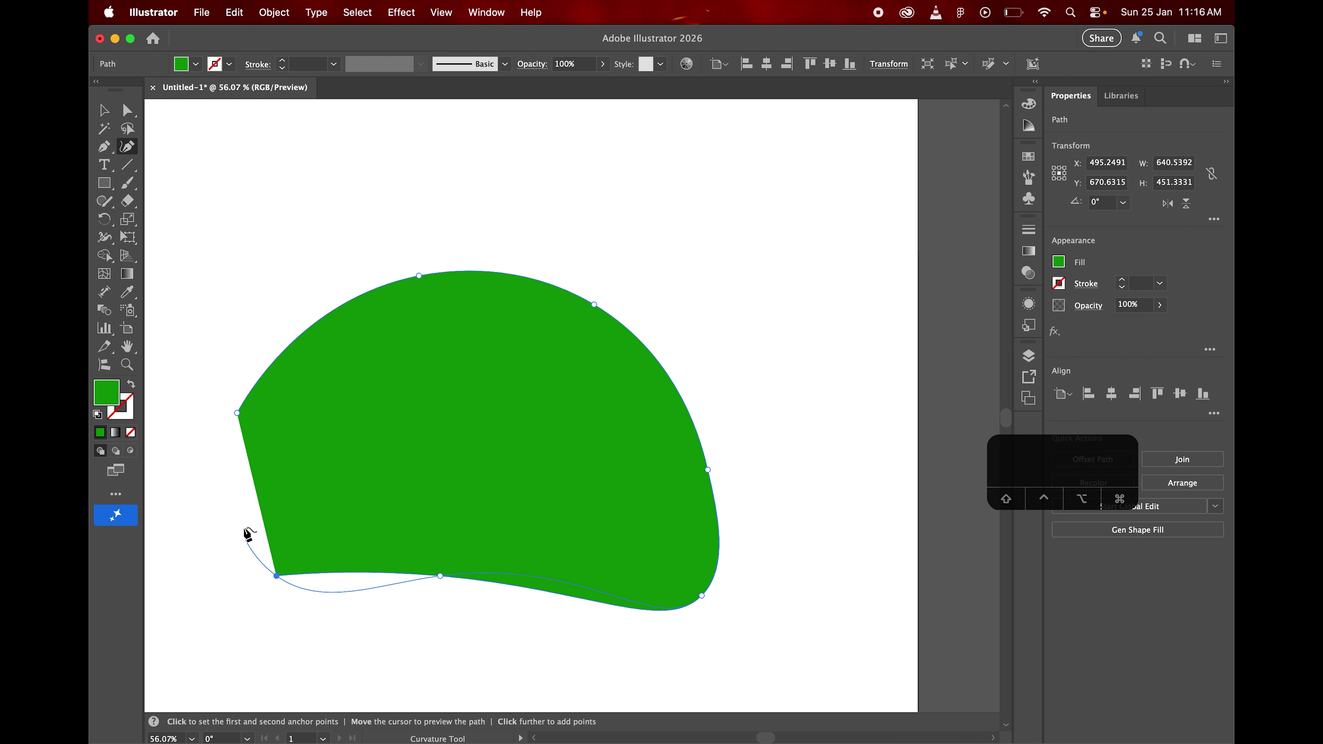
click(238, 412)
Delete the closed rounded shape drawn with the Curvature tool
key(v)
scroll(523, 343, down, 2)
scroll(523, 343, left, 2)
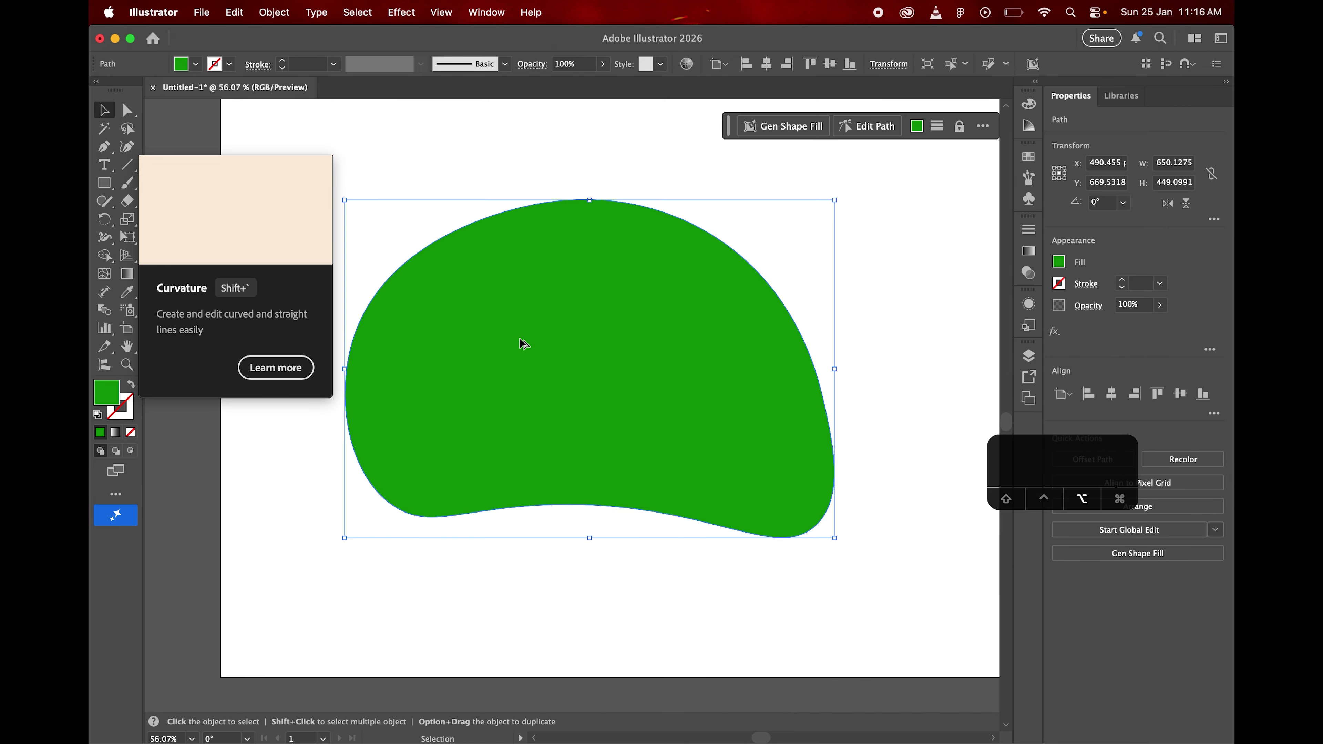
key(super+1)
scroll(567, 303, down, 5)
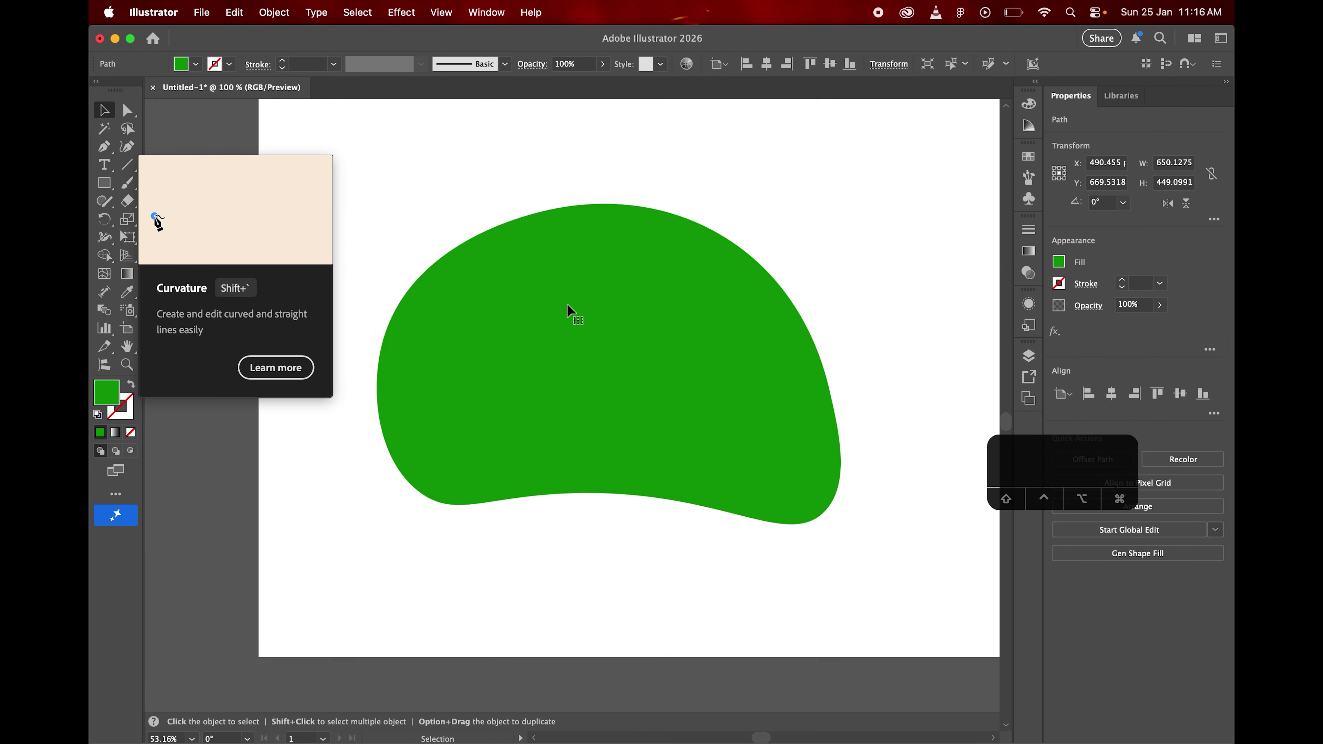
click(447, 173)
click(539, 353)
key(BackSpace)
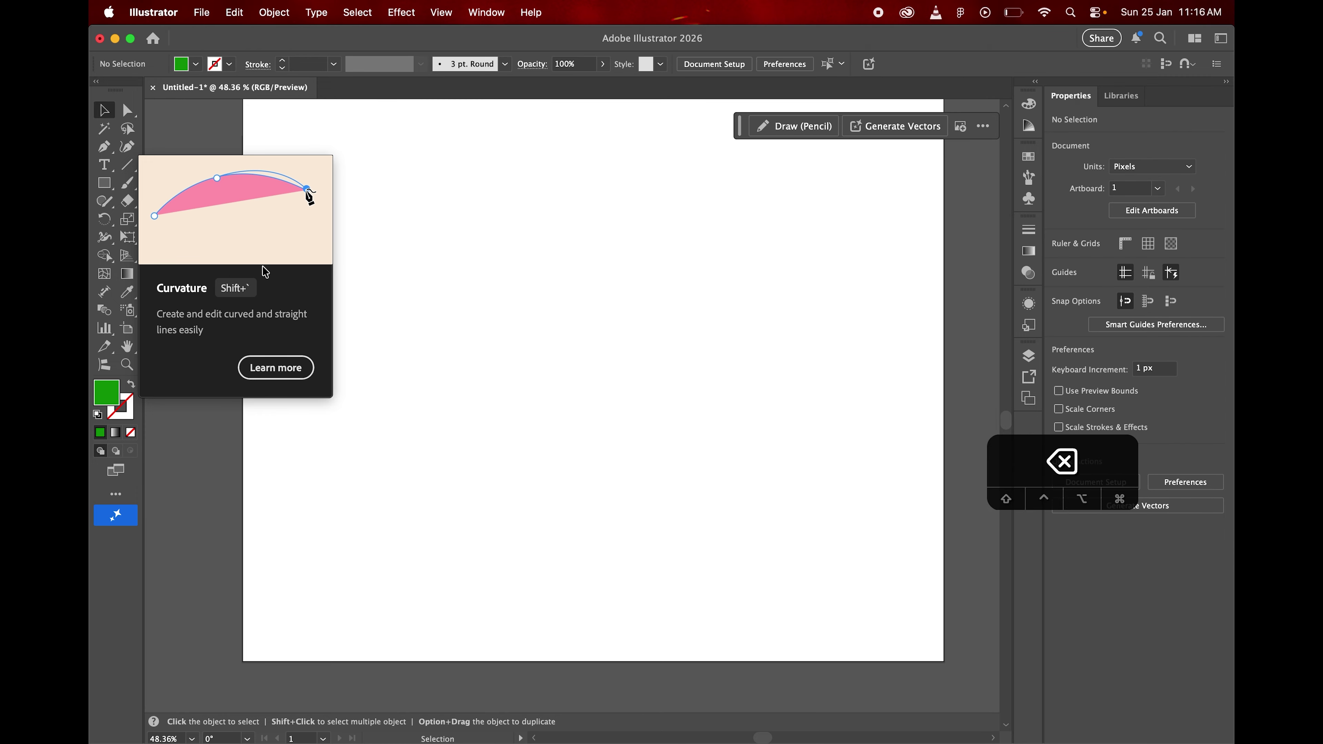
Add the point text "sscsc" with the Type tool, and enlarge it proportionally to about 140 pt
click(105, 170)
click(467, 245)
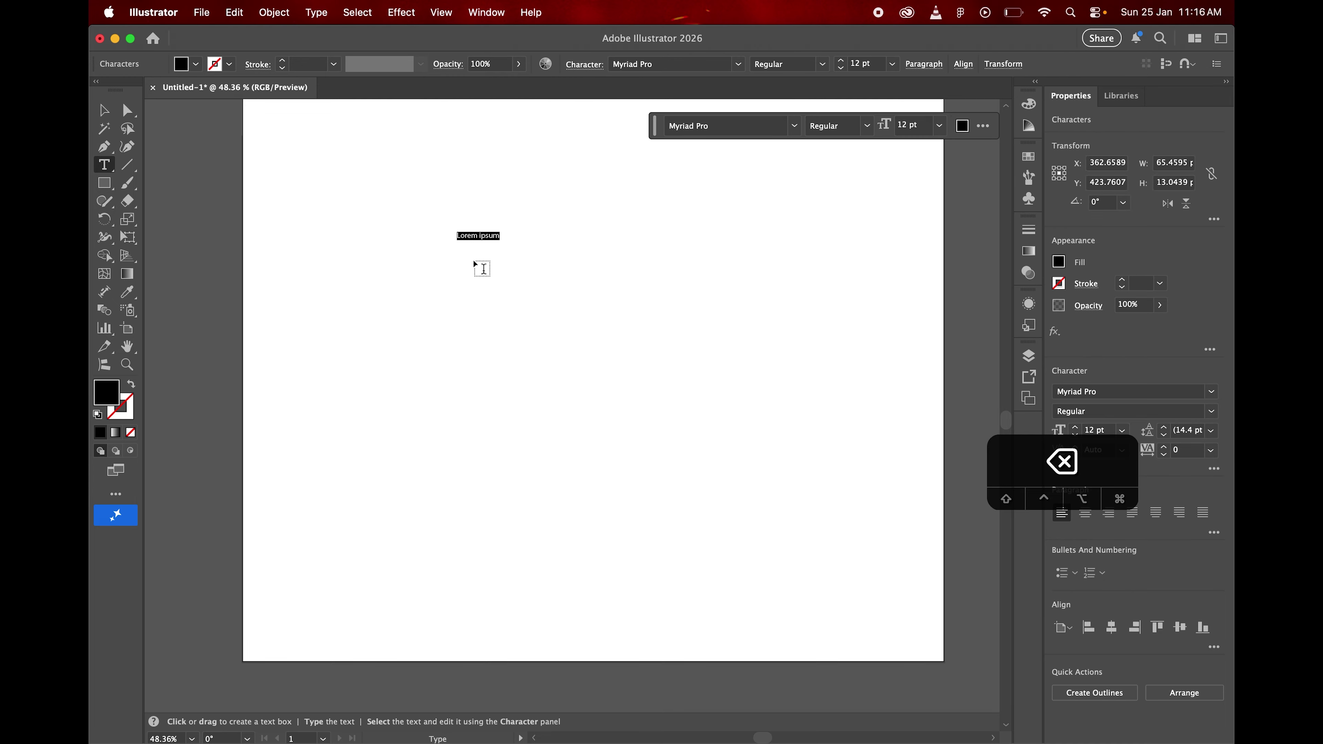
key(BackSpace)
text(sscsc)
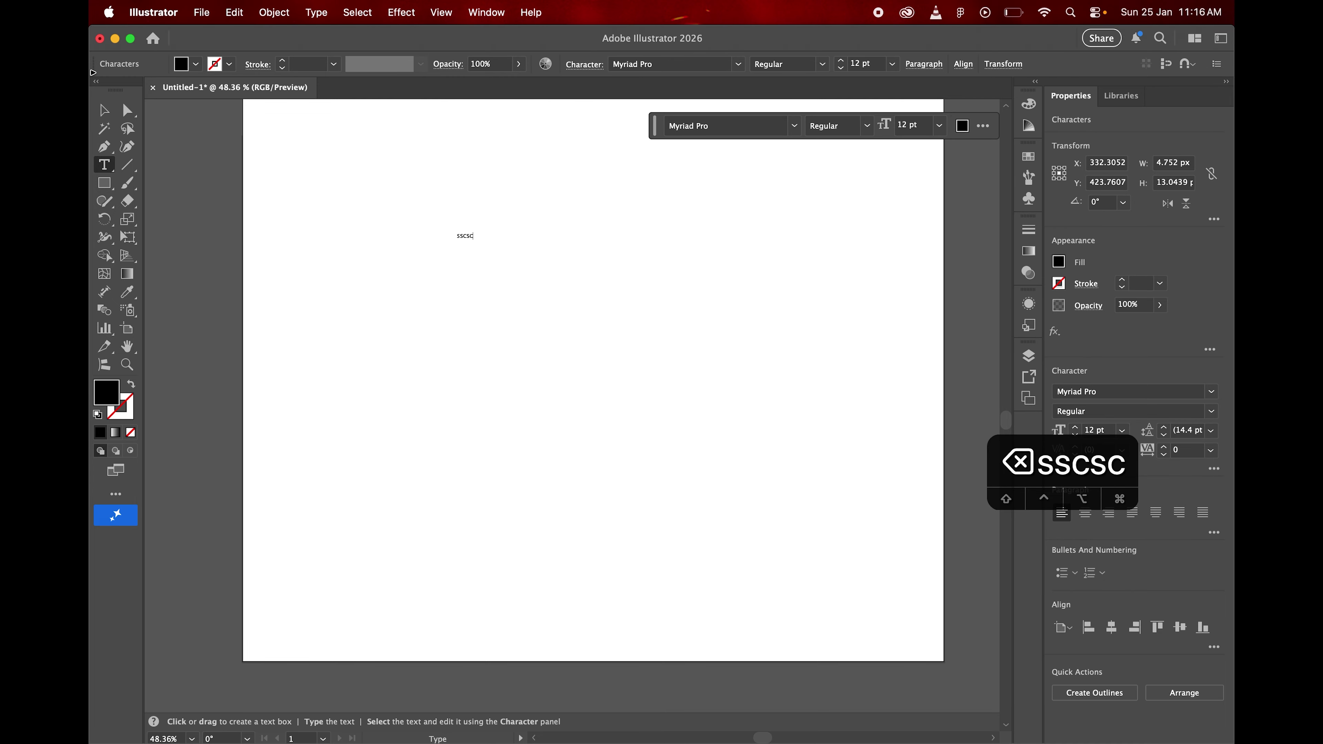
key(Escape)
drag(473, 242, 652, 339)
drag(555, 277, 487, 337)
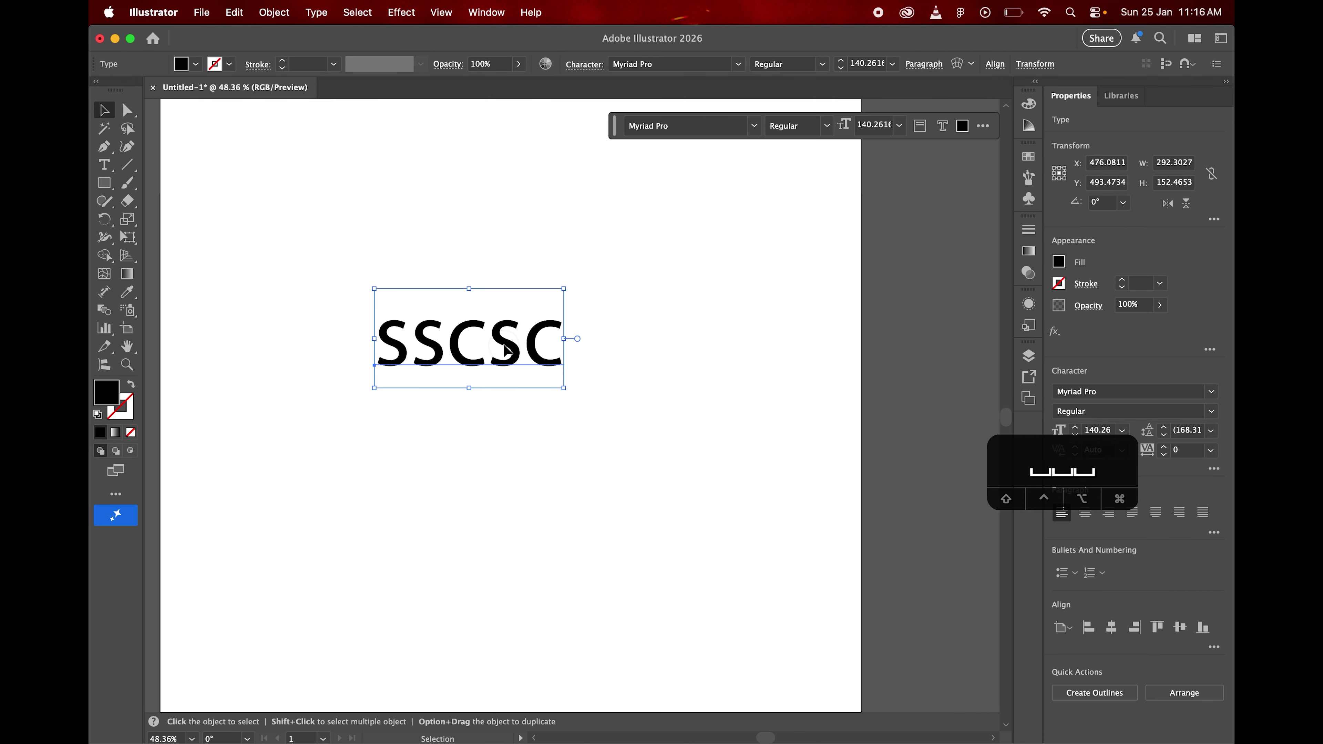
View the available fonts for the "sscsc" sample text, and delete the text from the artboard
click(1213, 392)
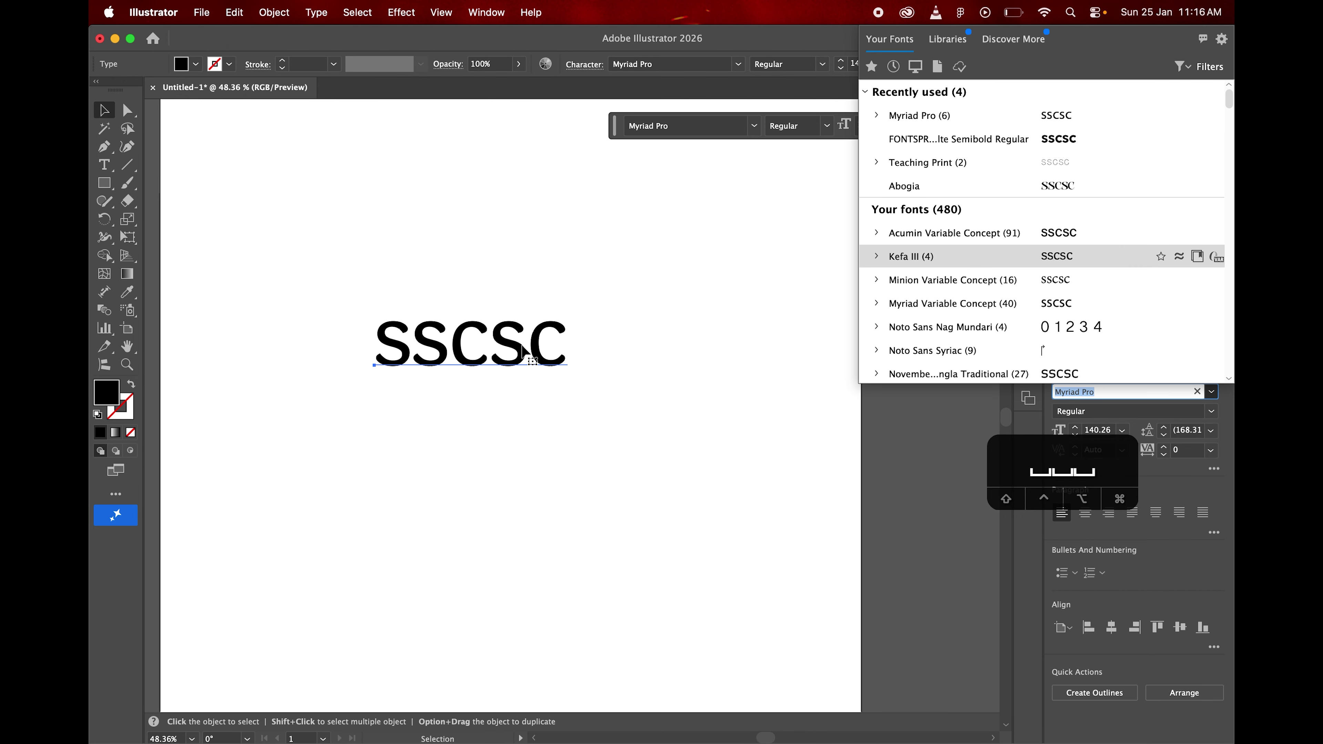
click(614, 295)
click(512, 347)
key(BackSpace)
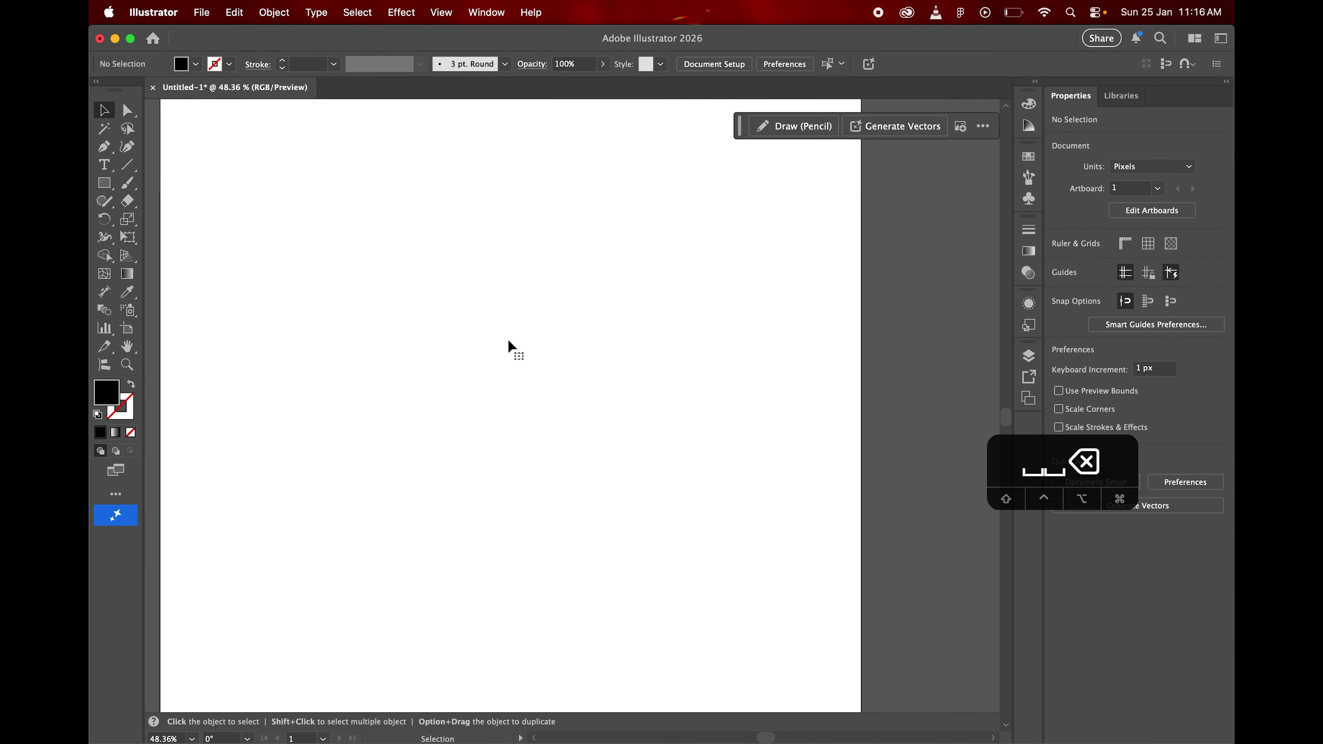
Add the designer's social handle as point text with the Type tool, and enlarge it proportionally to about 79 pt
key(t)
click(368, 304)
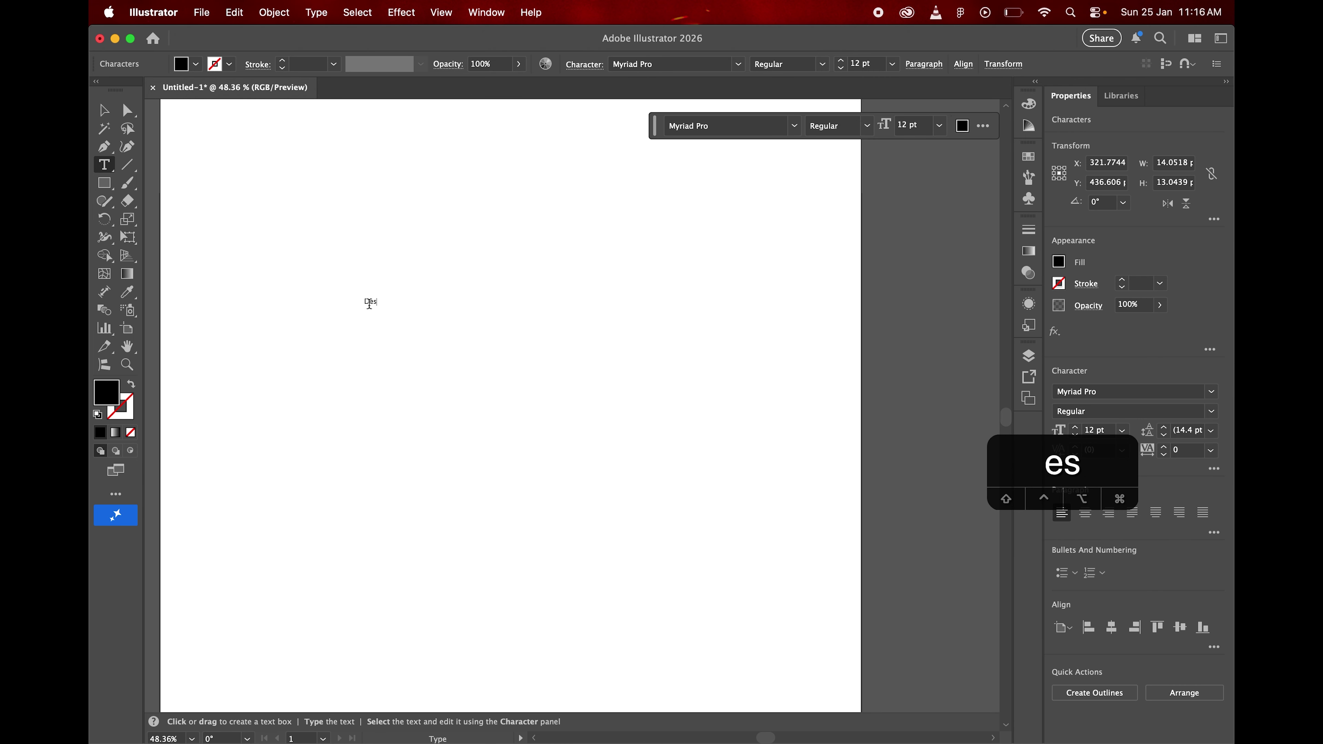
key(BackSpace)
key(BackSpace)
key(BackSpace)
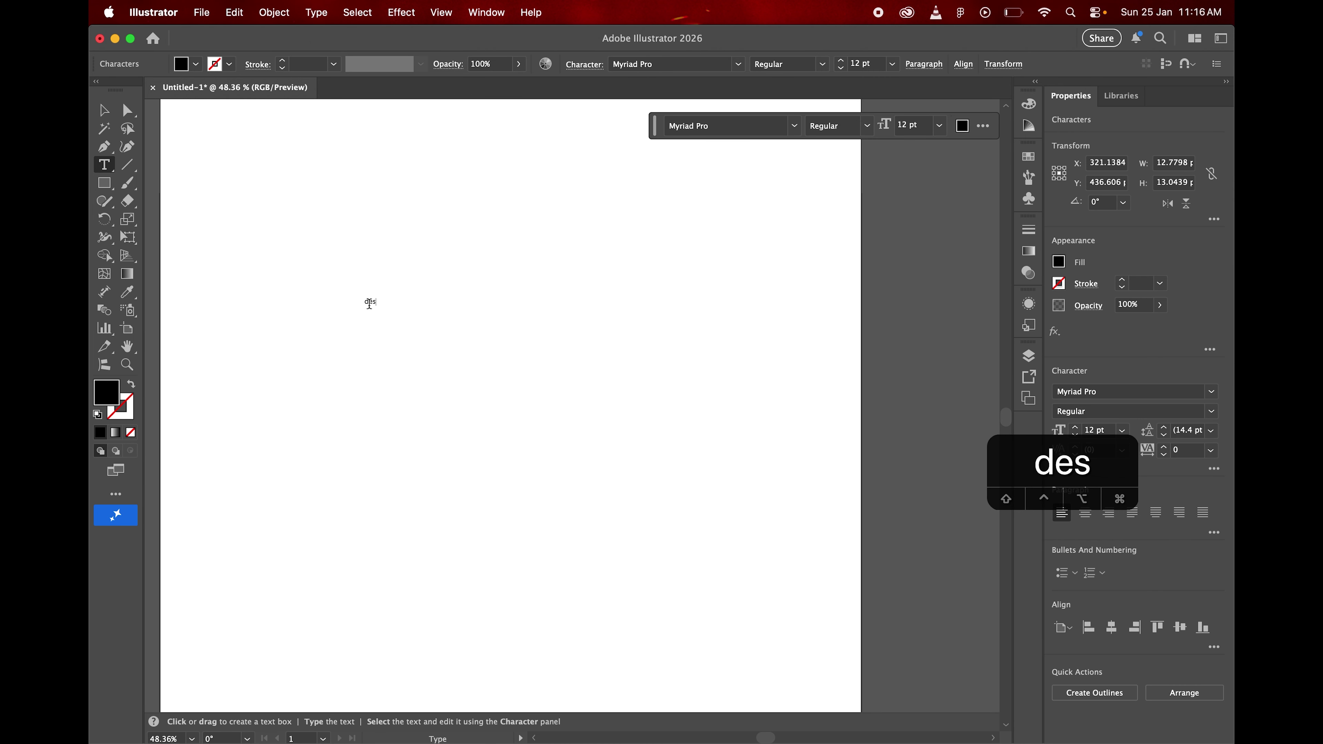
scroll(368, 304, up, 3)
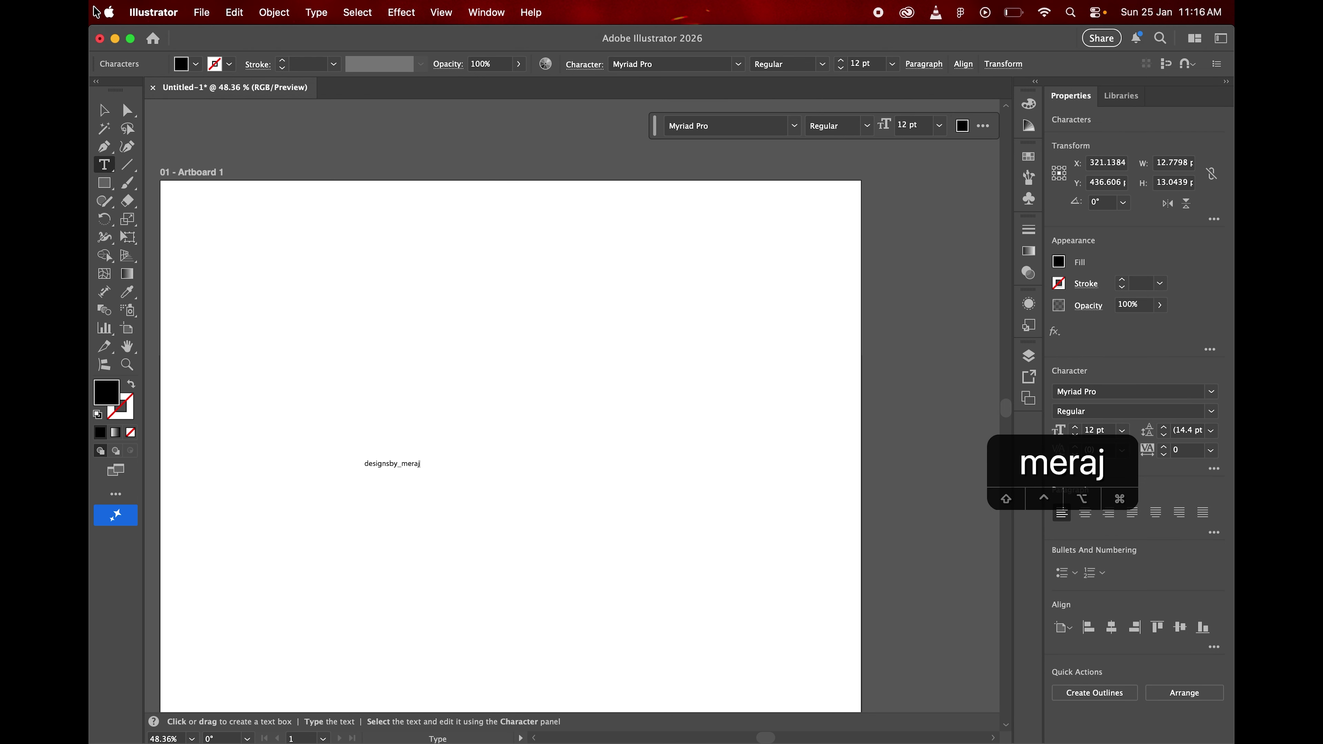
click(104, 114)
drag(428, 462, 785, 346)
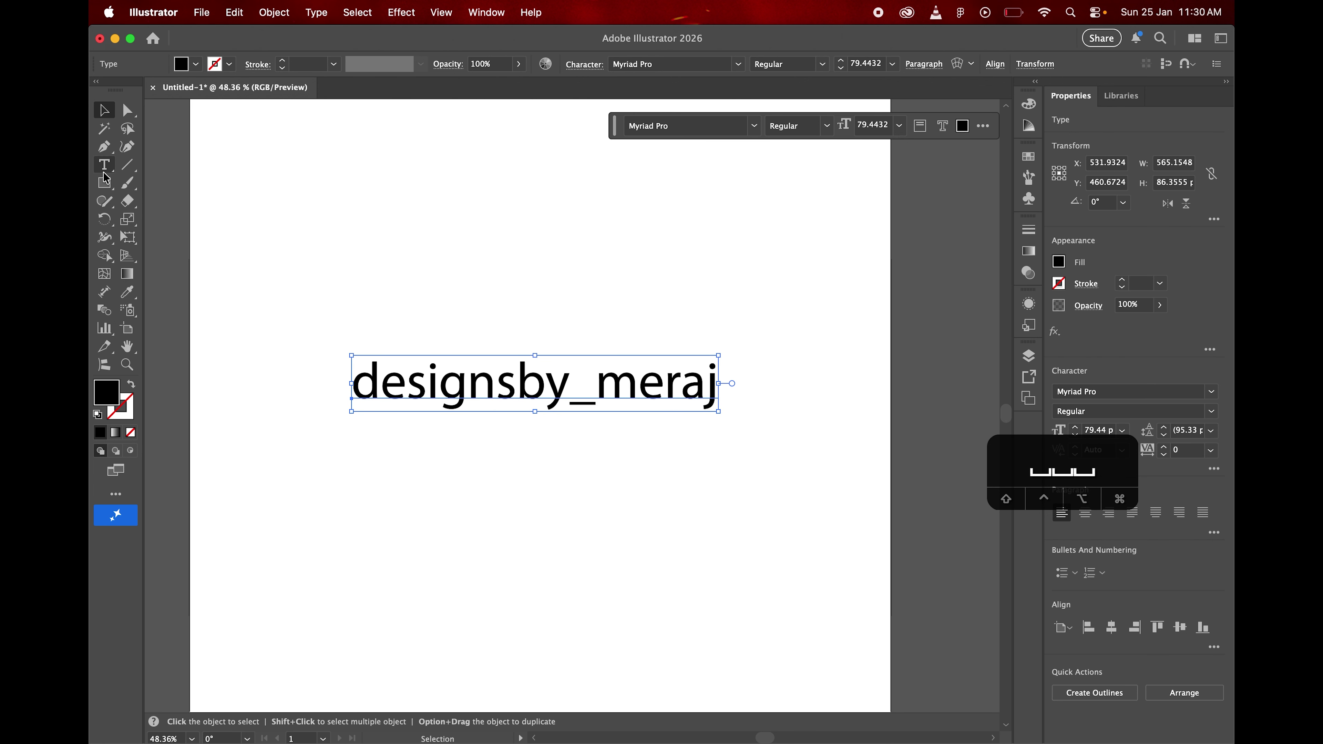
click(105, 171)
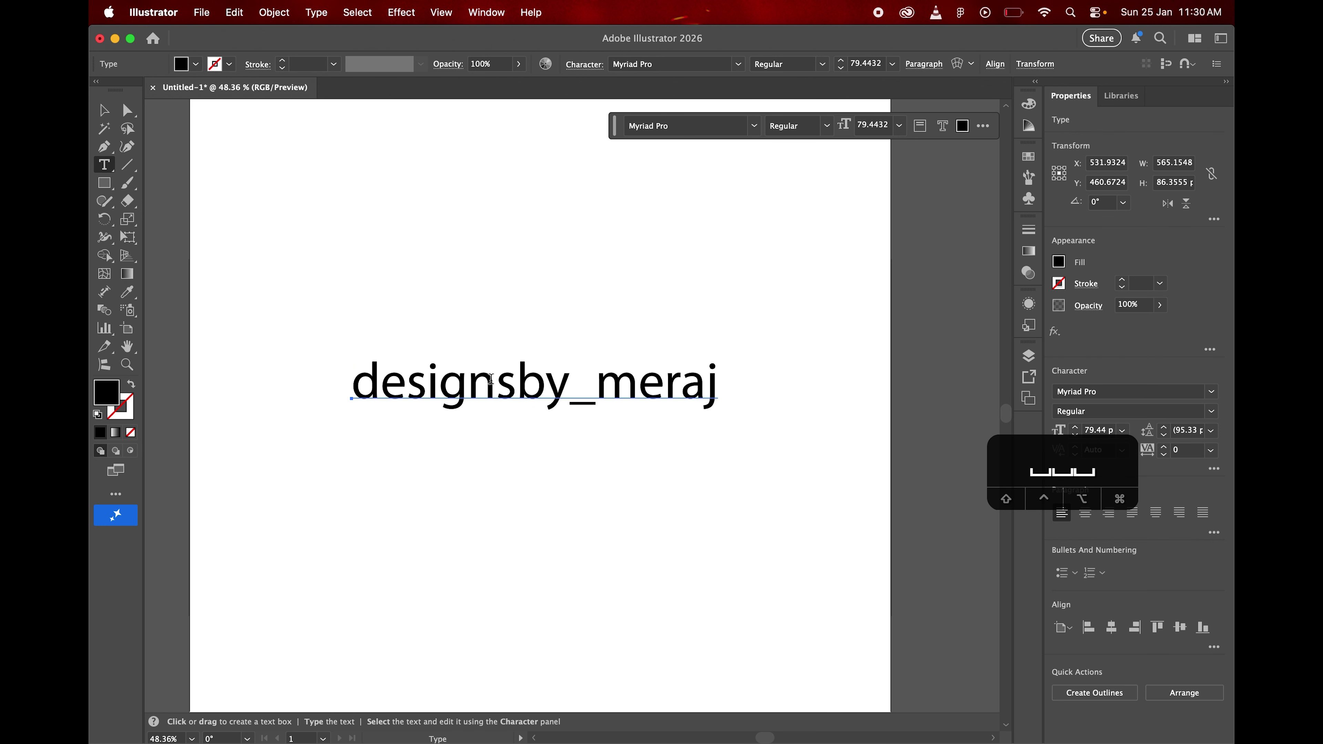
double_click(512, 392)
click(103, 109)
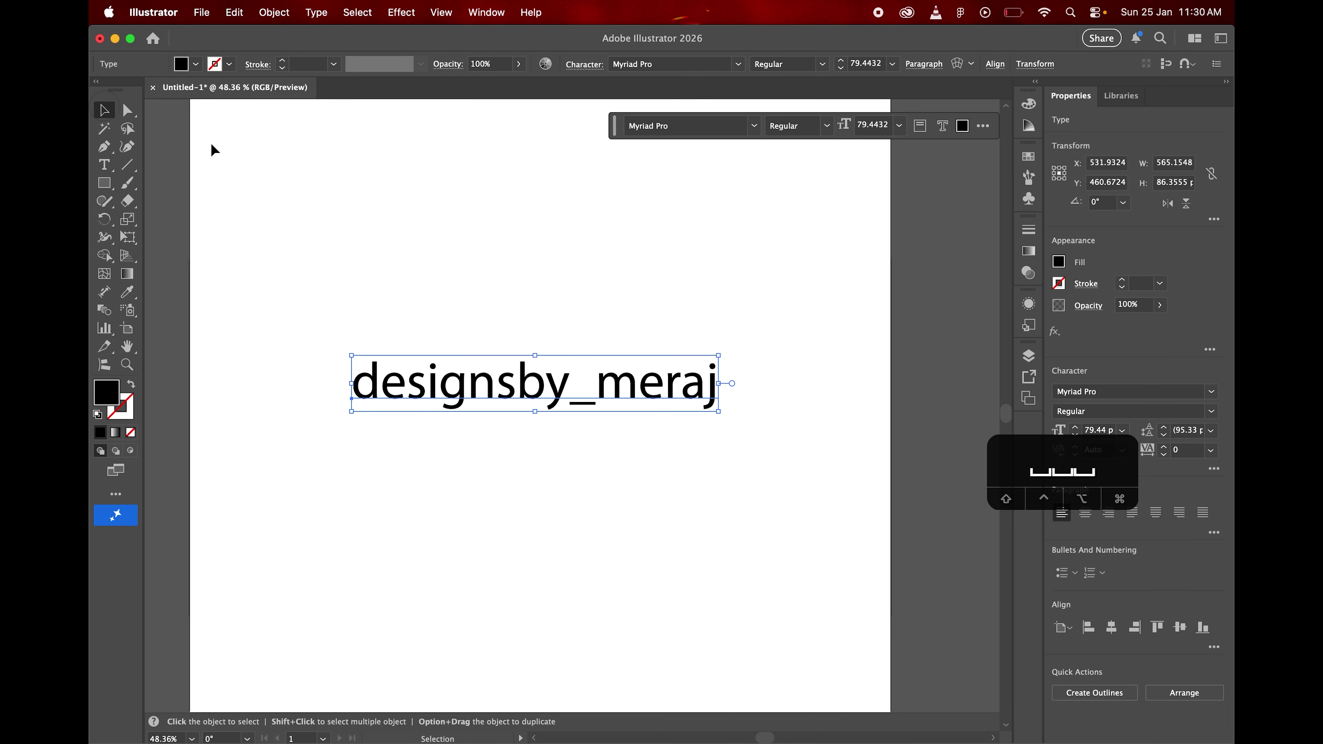
drag(542, 364, 600, 379)
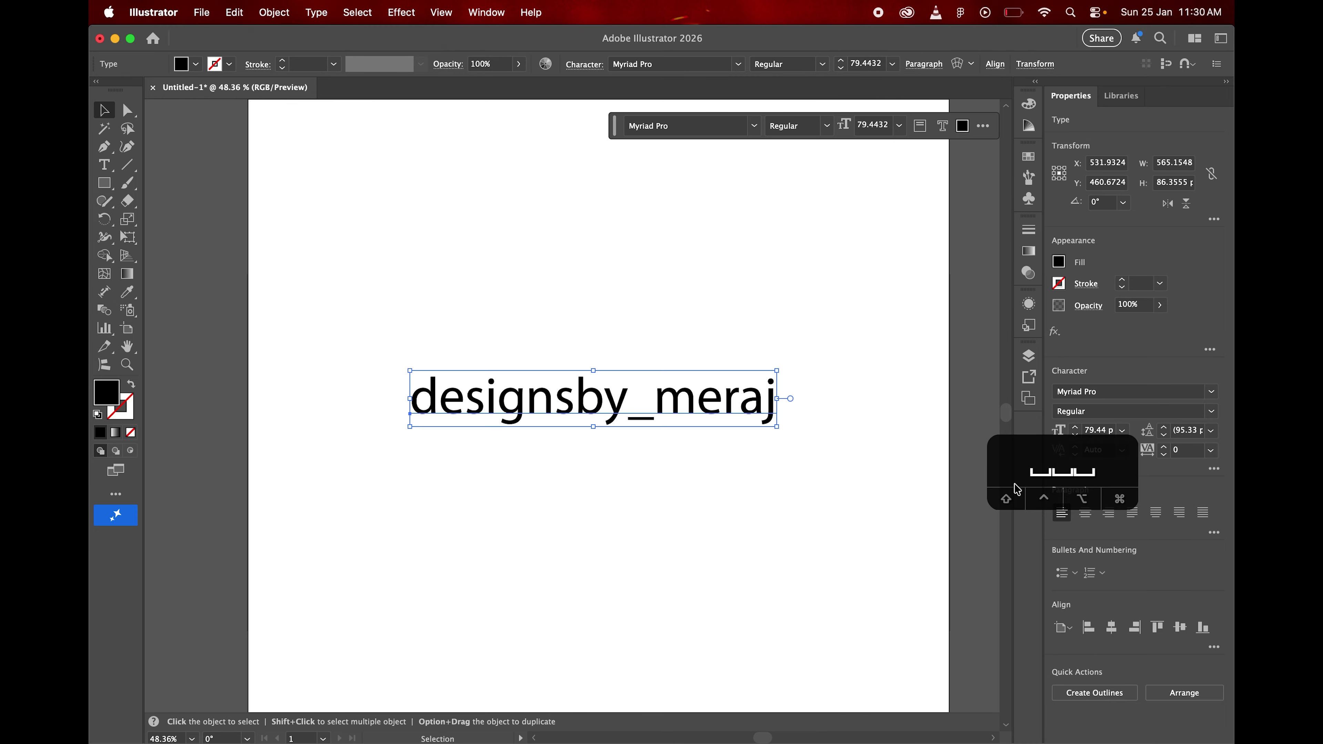
drag(1075, 462, 942, 579)
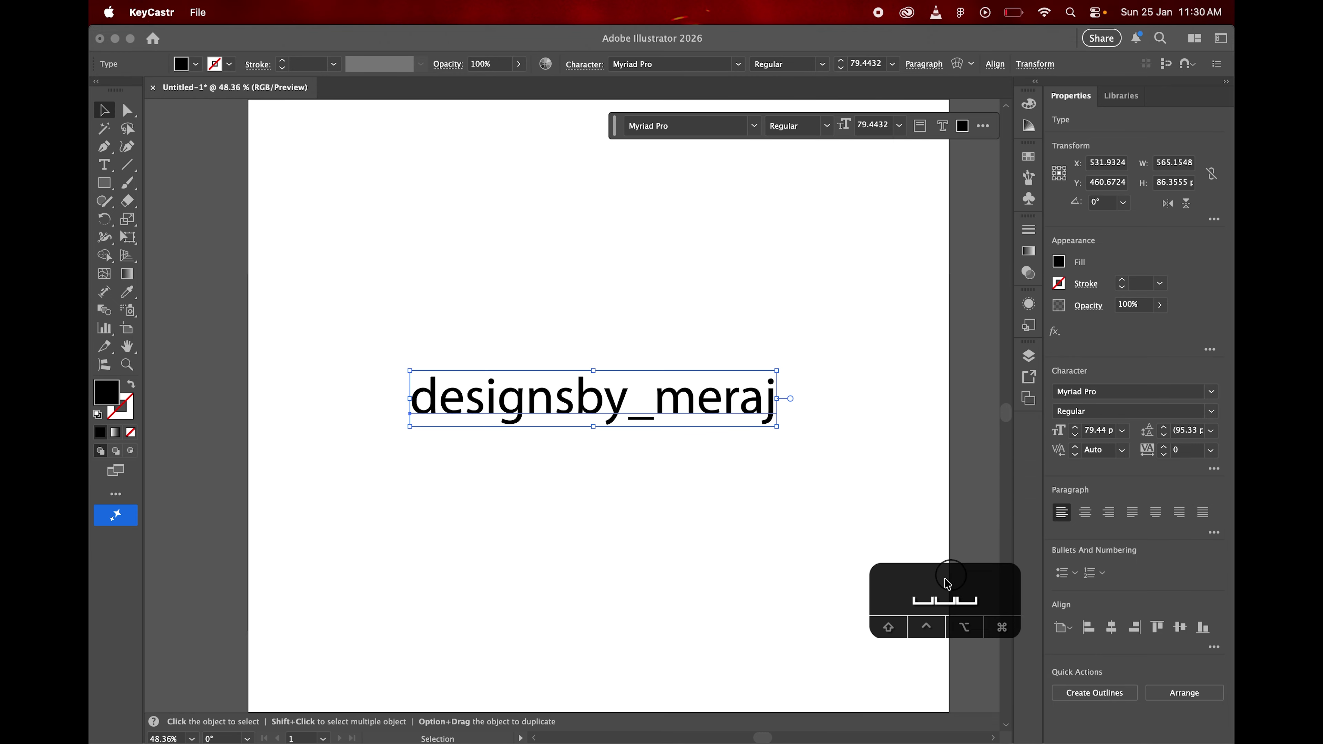
click(675, 350)
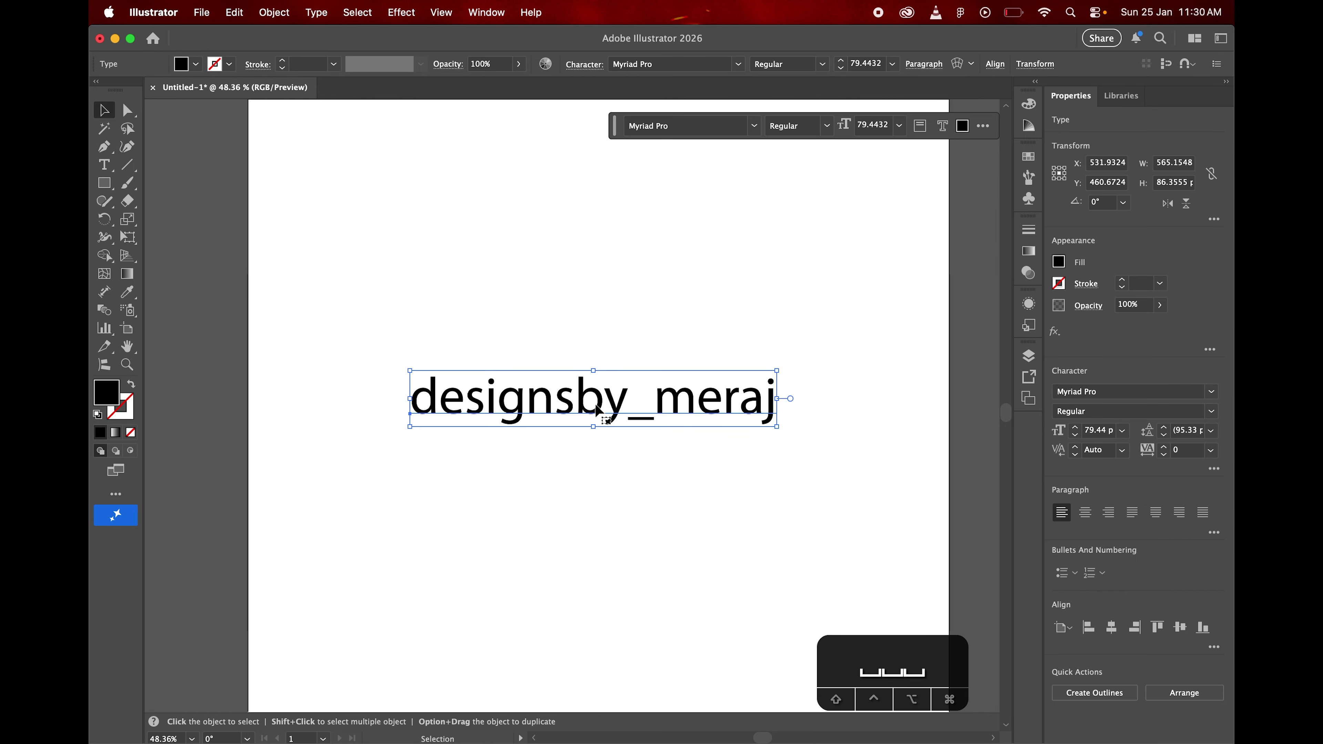
Try the Abogia font on the handle text, and set the font back to Myriad Pro
click(1214, 396)
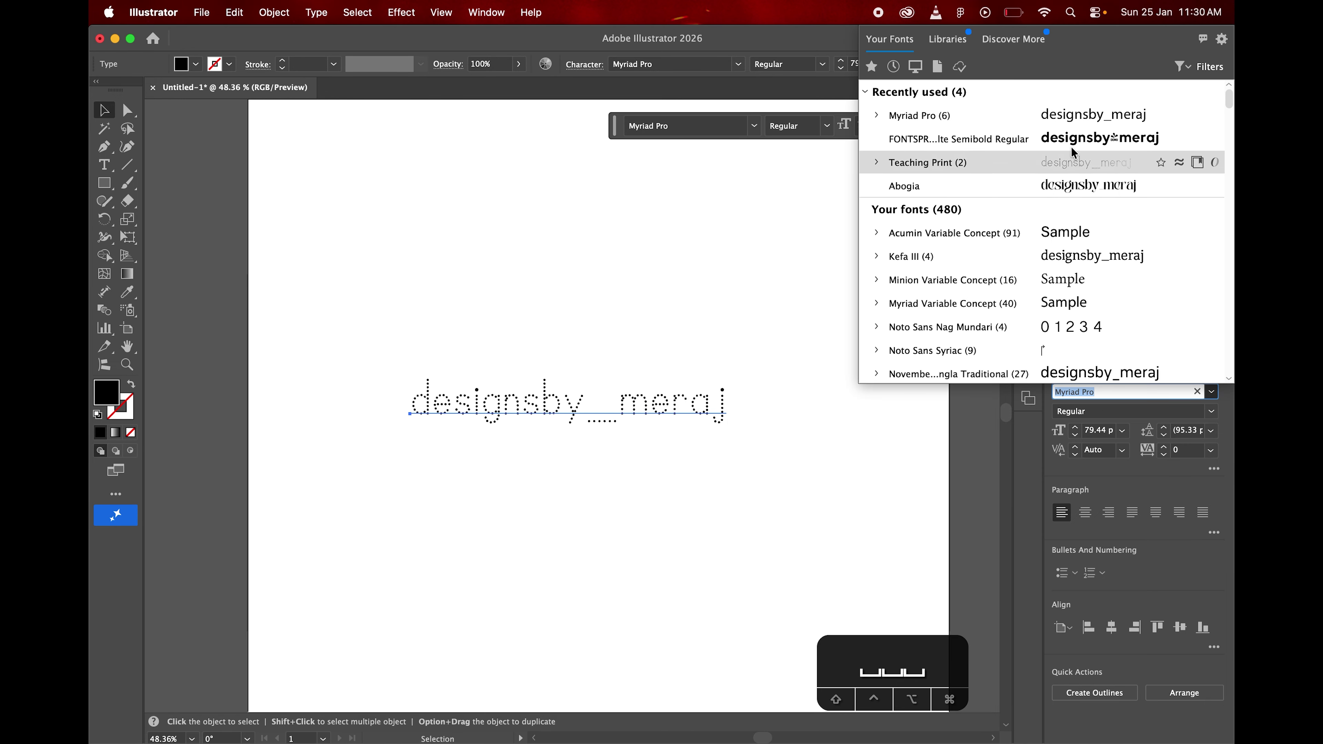
click(1082, 189)
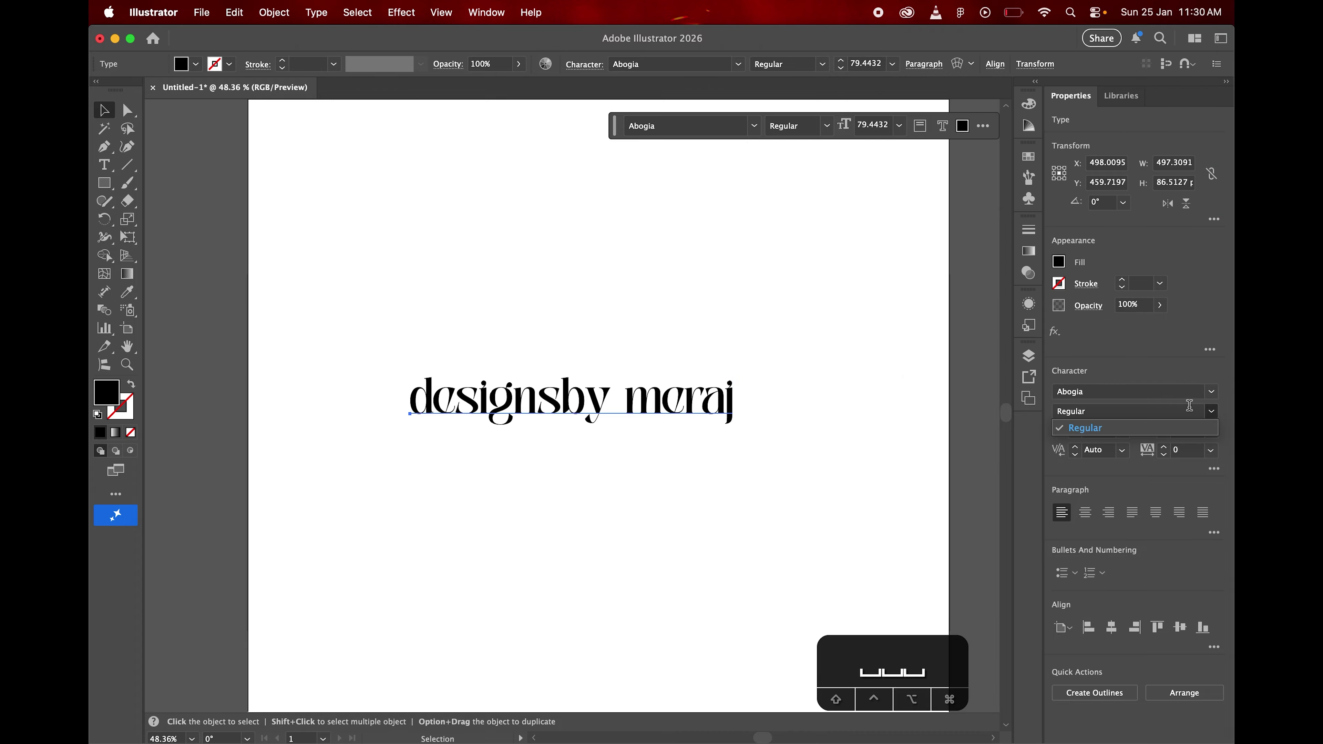
click(1211, 391)
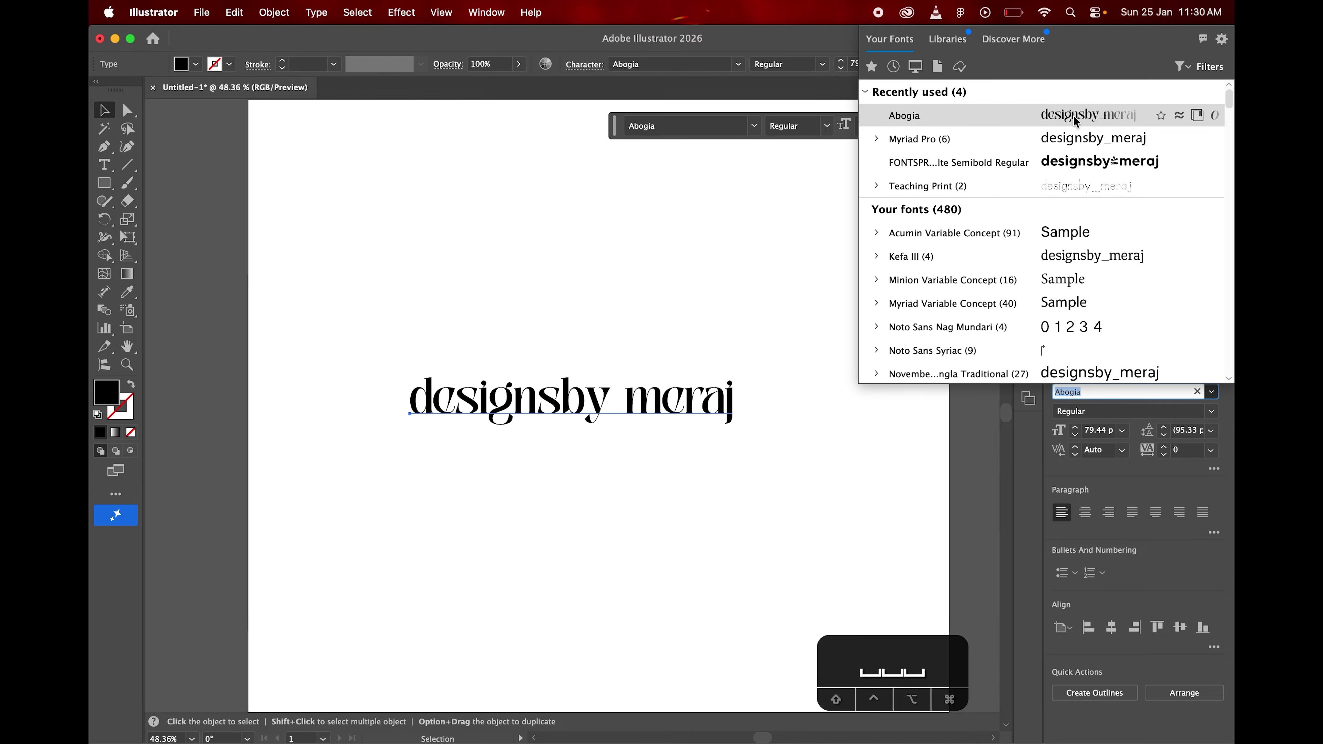
click(1193, 137)
Set the handle text to the Bold font style
click(1211, 412)
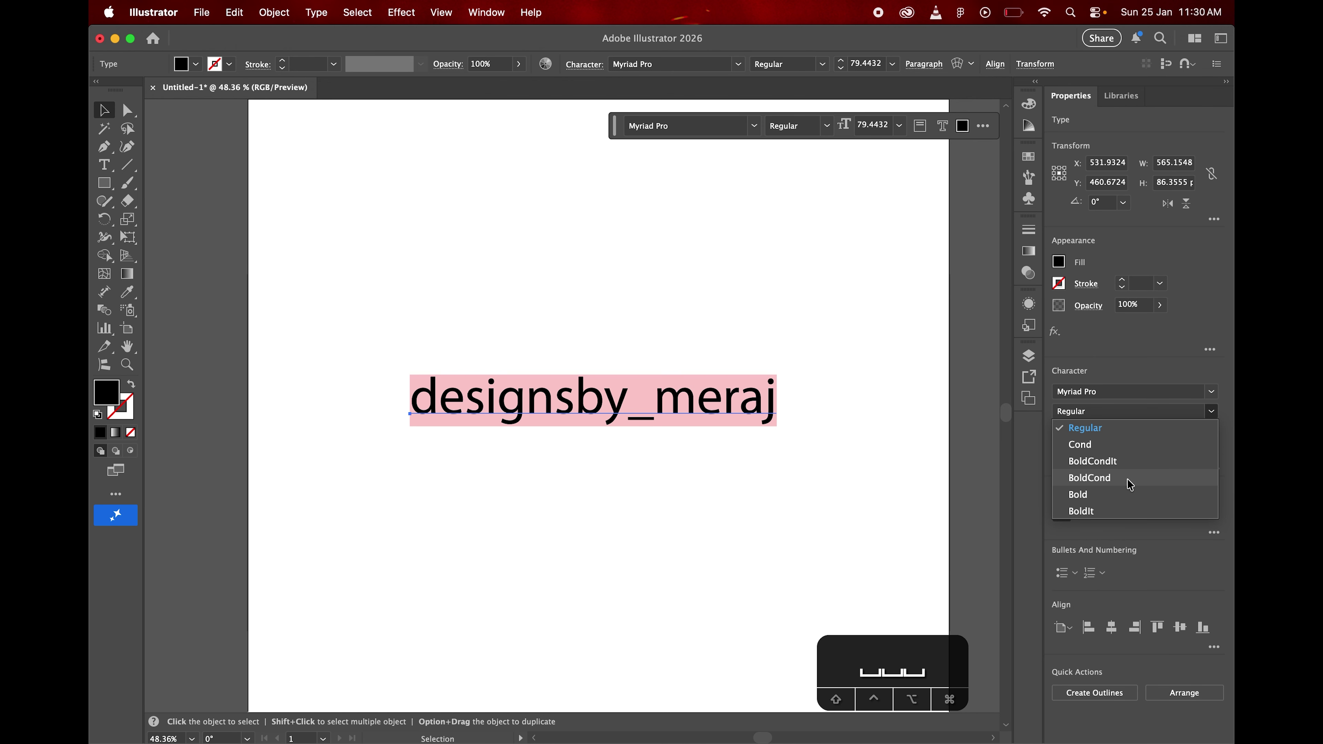
click(1115, 499)
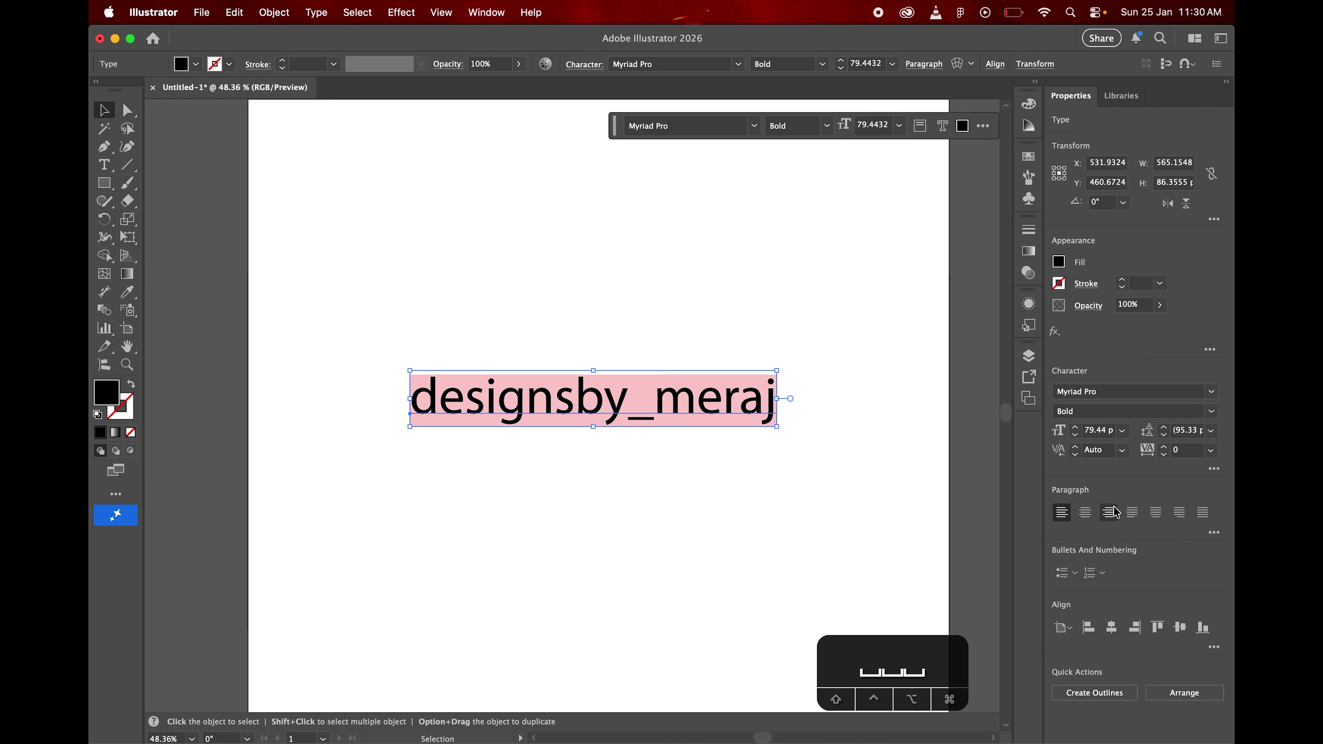
click(1213, 429)
click(1211, 416)
click(1204, 412)
click(1115, 445)
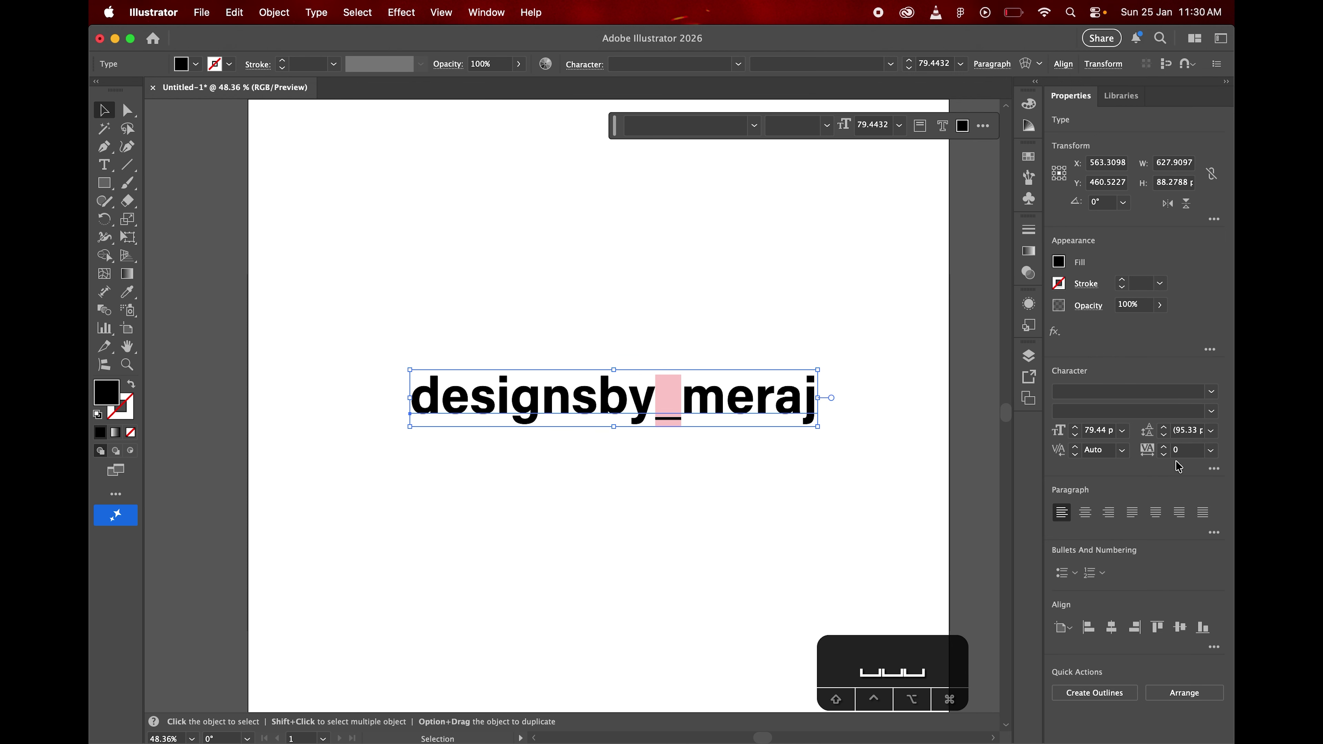
Set the handle text's font size to 68 pt, and scale it proportionally by hand to about 65 pt
click(1125, 433)
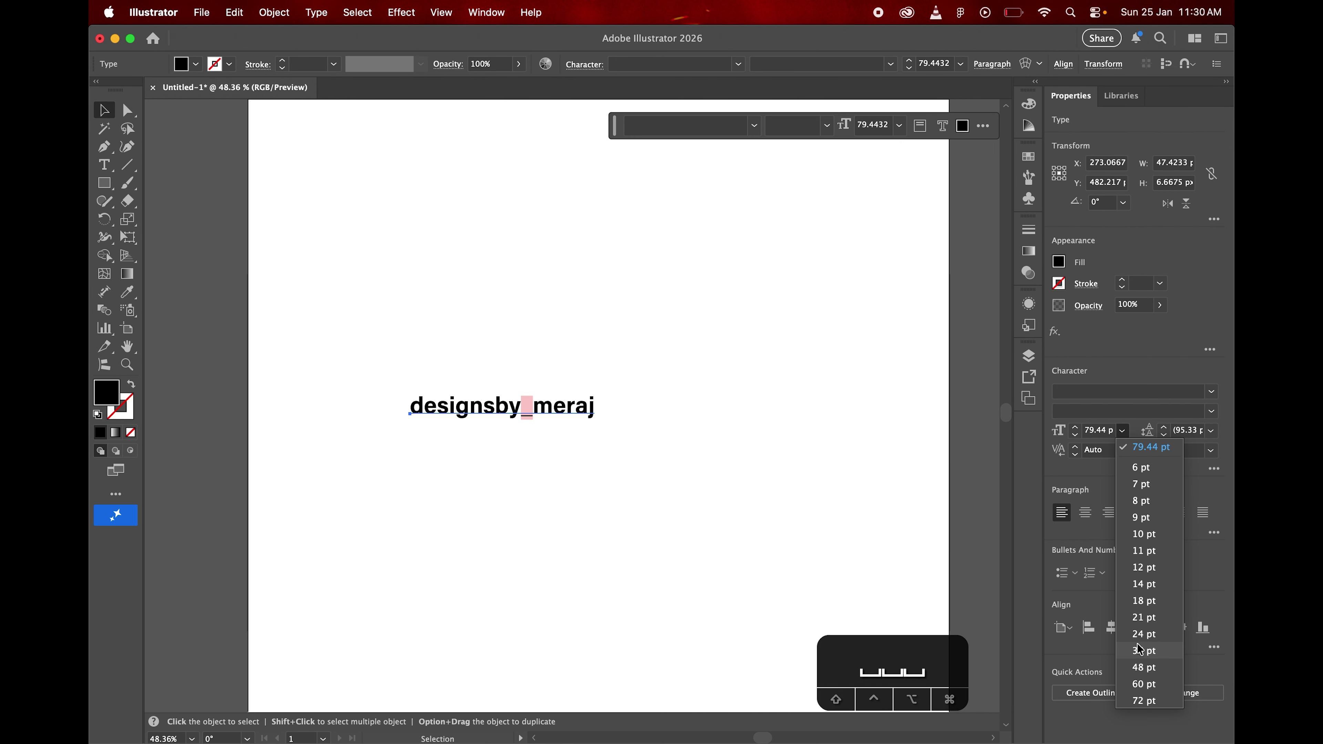
click(1137, 685)
click(1078, 430)
click(1077, 430)
click(1077, 430)
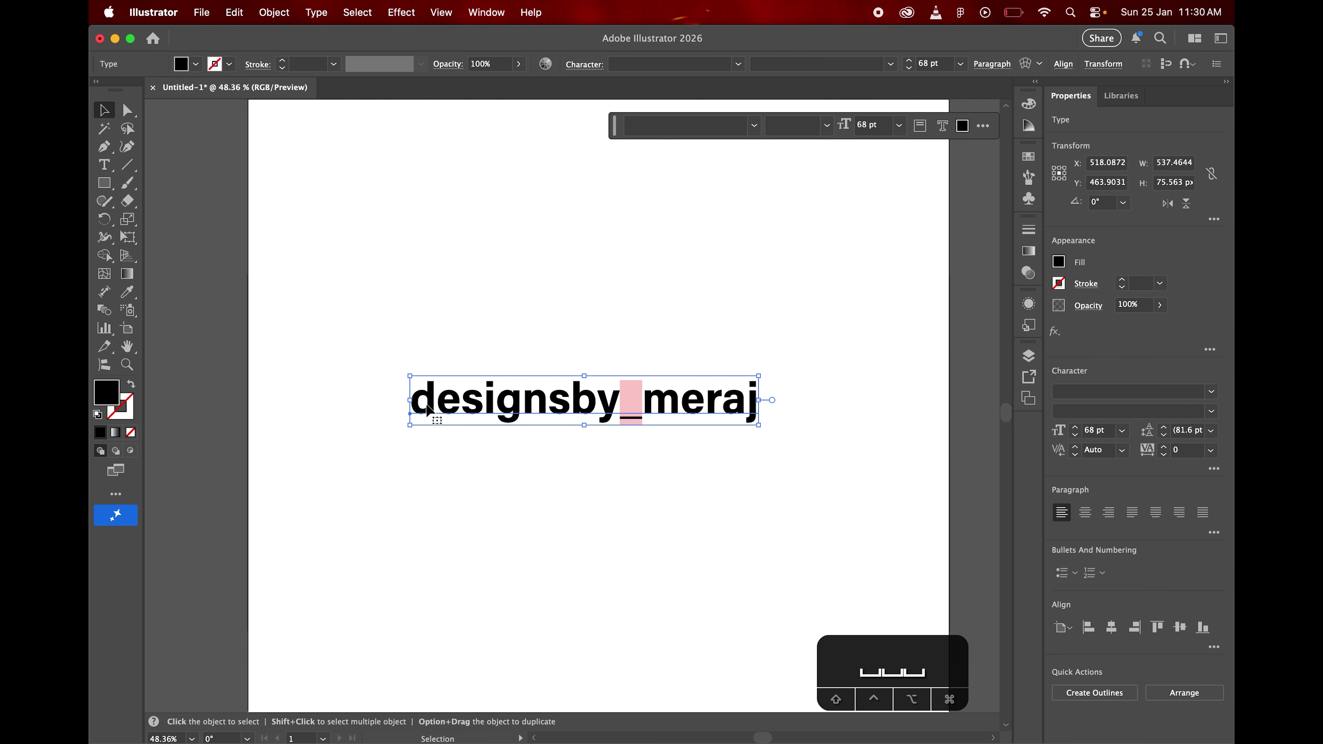
drag(759, 400, 805, 408)
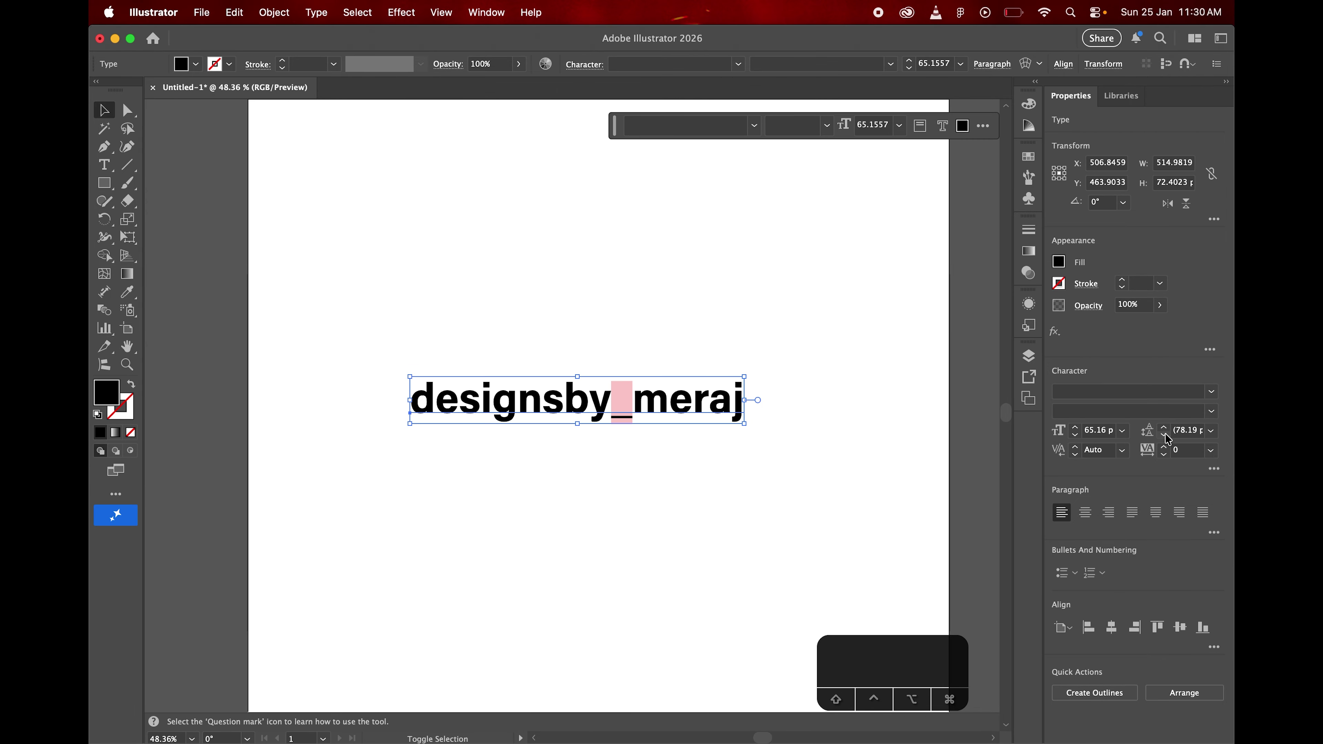
Delete the handle text, and look through the variants of the Type tool
key(BackSpace)
key(BackSpace)
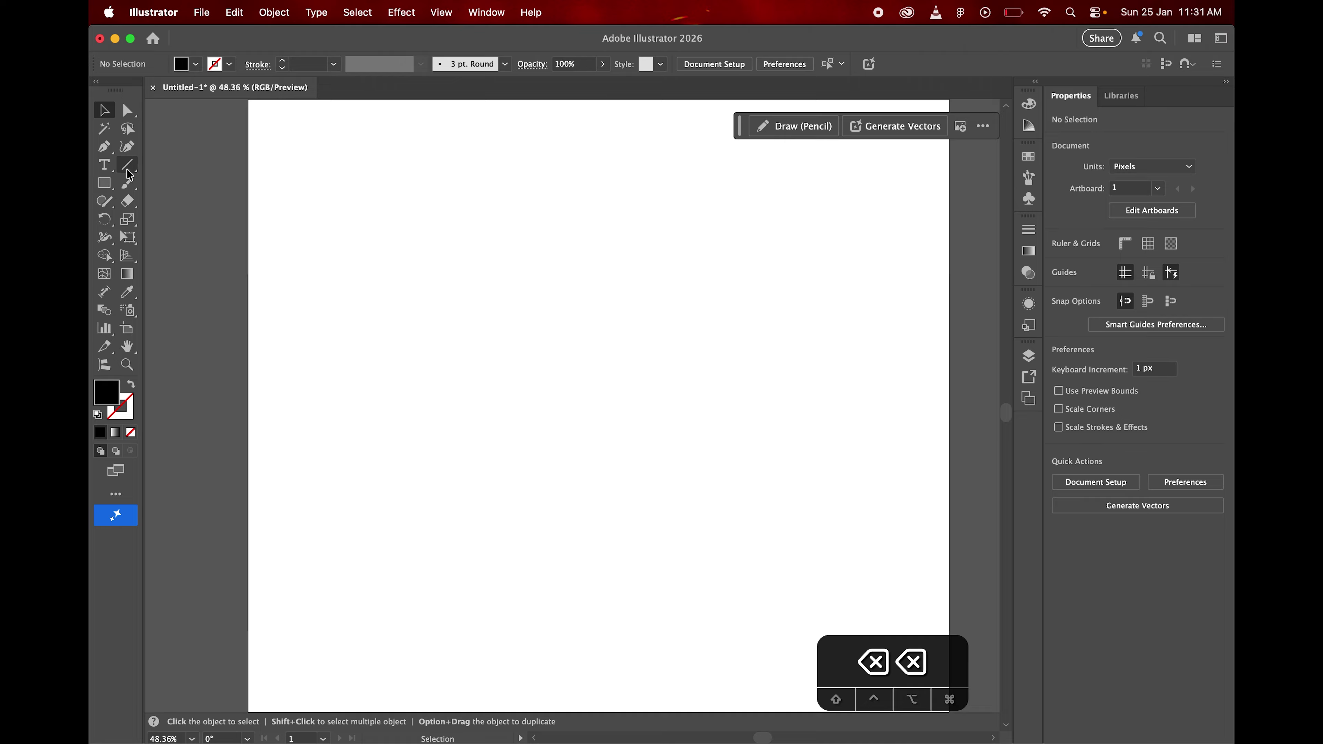
click(111, 175)
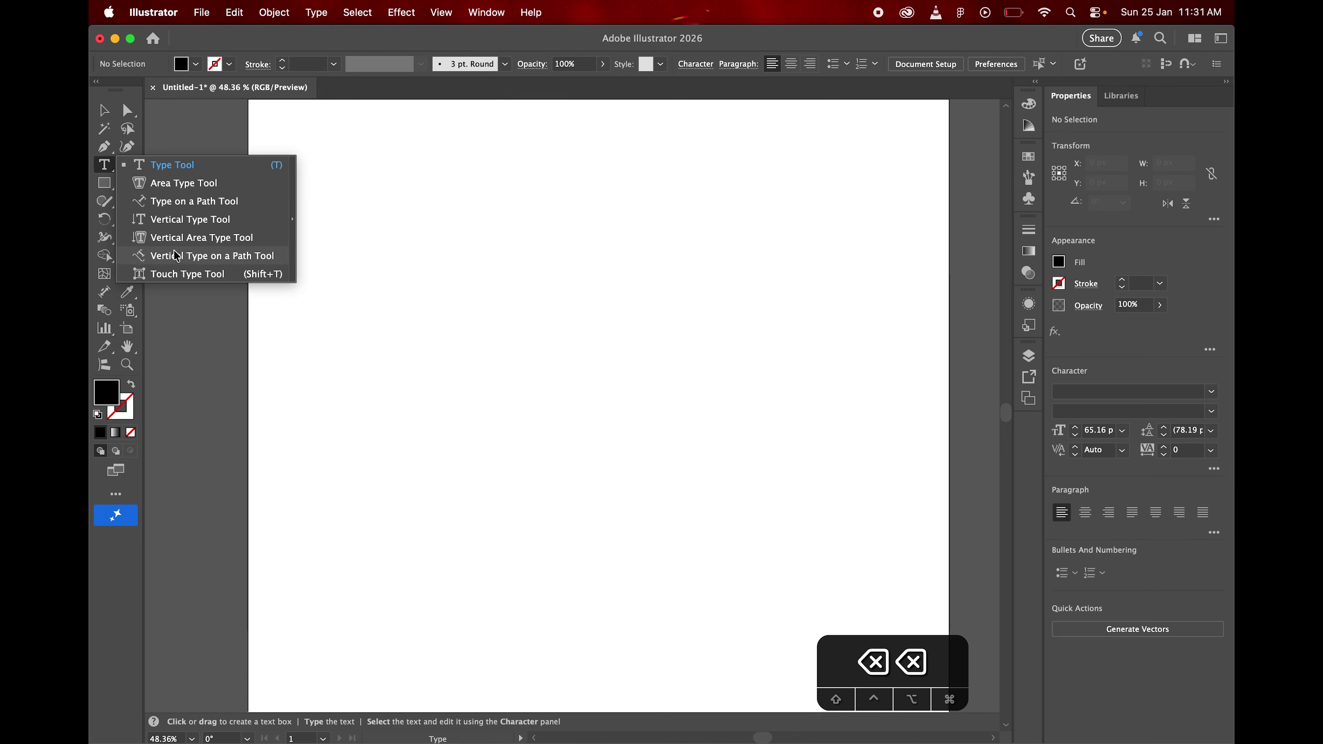
click(111, 171)
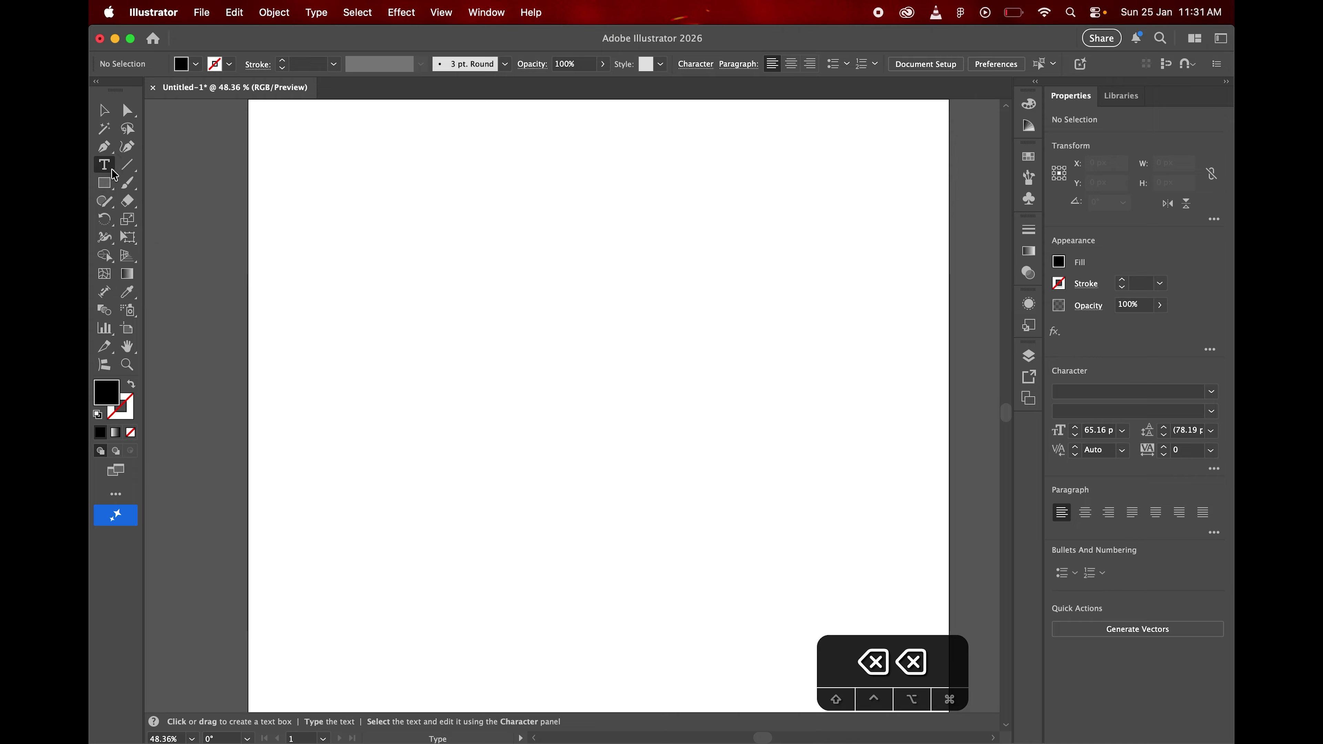
Draw a vertical line about 534 px long with the Line Segment tool, and give it a black stroke without fill
click(130, 170)
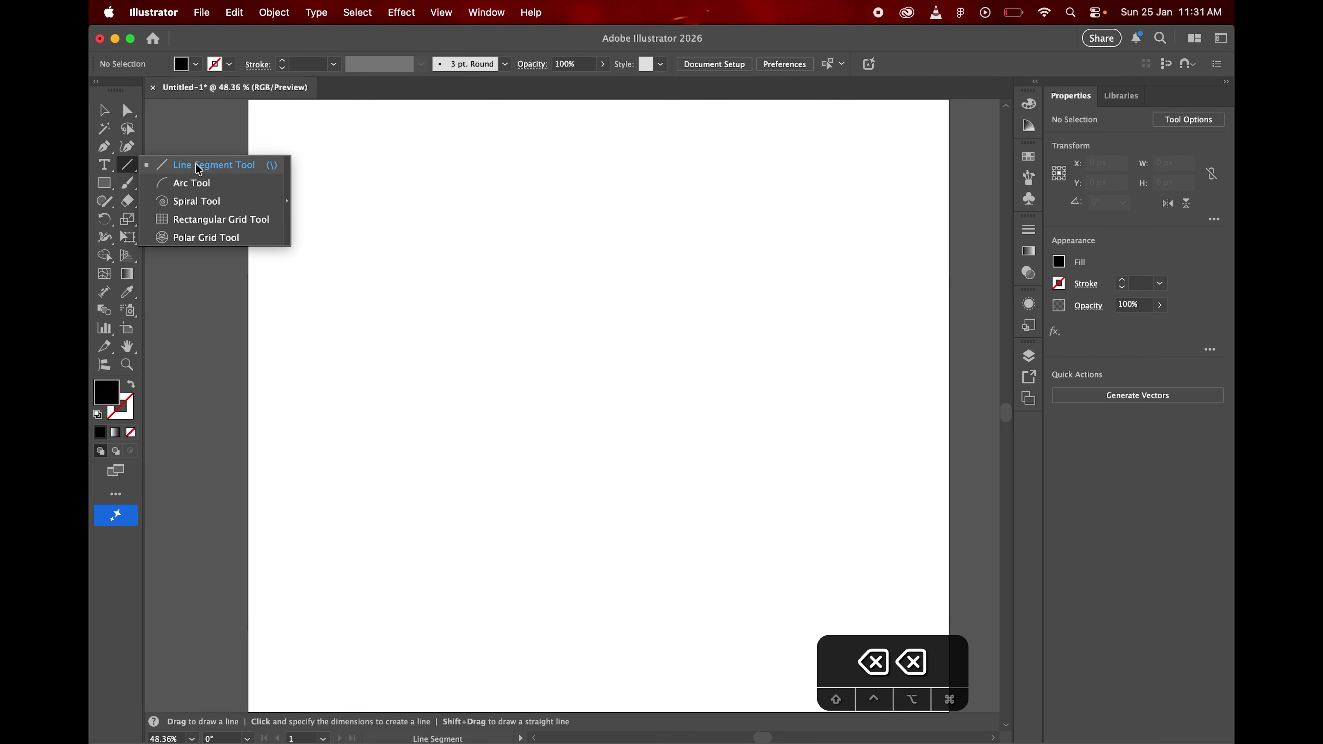
drag(408, 194, 408, 541)
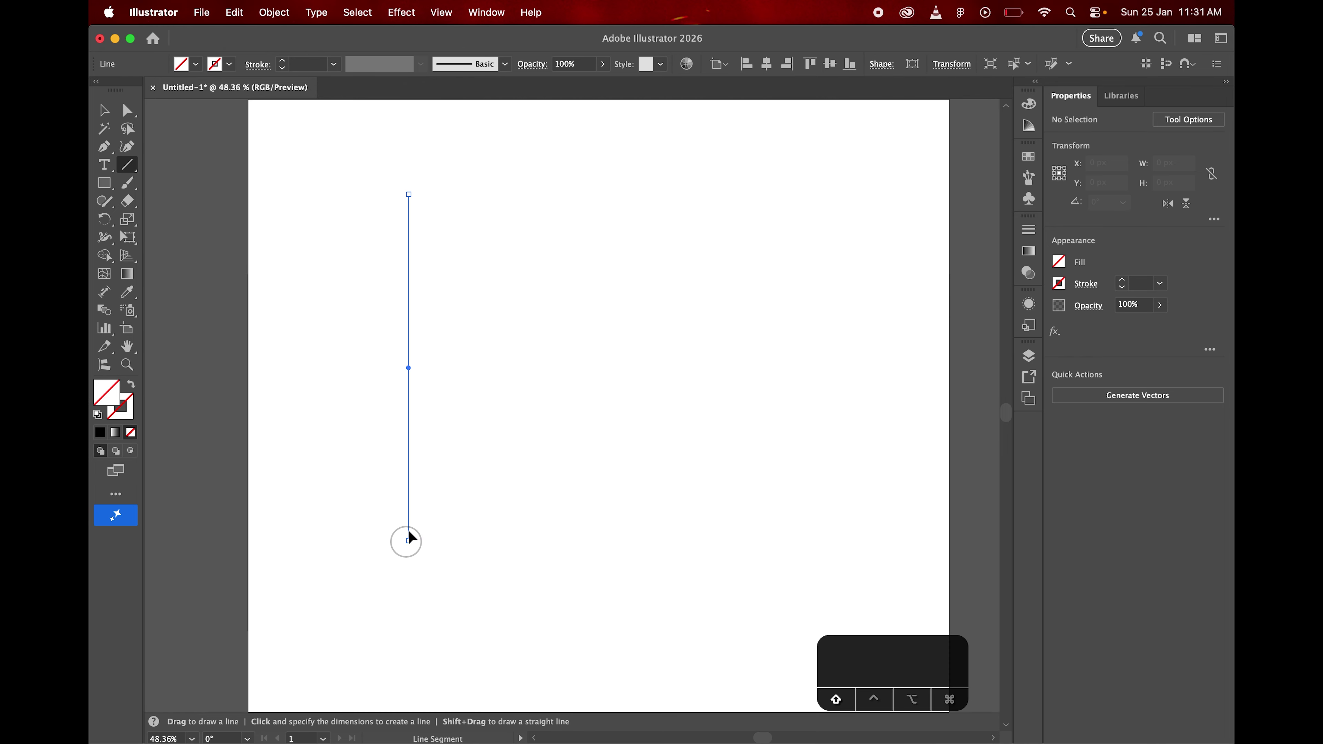
click(101, 433)
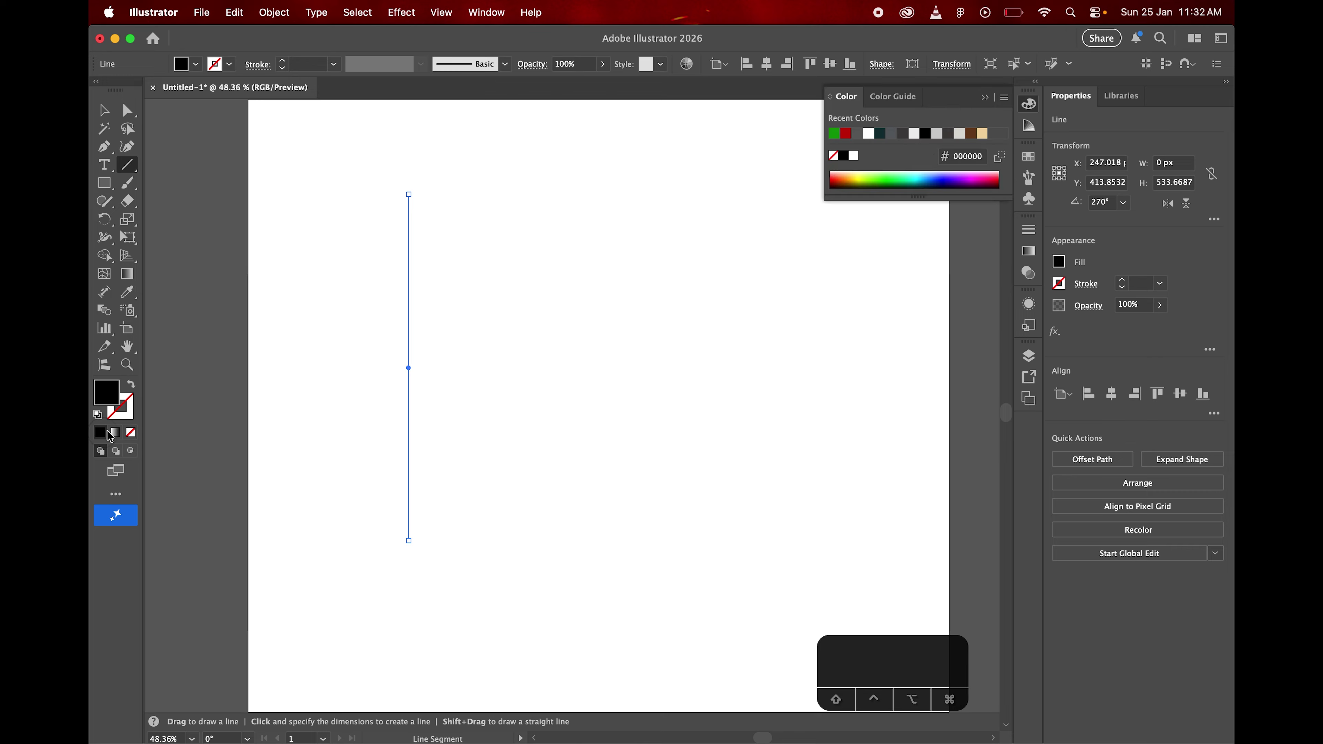
click(132, 389)
Move the vertical line slightly to the right with the Selection tool
click(109, 113)
drag(452, 203, 487, 451)
mouse_move(405, 306)
mouse_down()
mouse_move(543, 325)
mouse_move(422, 306)
mouse_up()
Draw a quarter arc about 144 × 144 px right of the line, and a spiral about 204 × 255 px beside it
drag(140, 172, 178, 180)
mouse_move(464, 376)
mouse_down()
mouse_move(620, 300)
mouse_move(763, 304)
mouse_move(538, 246)
mouse_move(729, 361)
mouse_move(632, 248)
mouse_move(709, 235)
mouse_move(675, 351)
mouse_move(756, 237)
mouse_move(517, 230)
mouse_move(467, 275)
mouse_move(485, 299)
mouse_move(660, 295)
mouse_move(543, 299)
mouse_move(556, 283)
mouse_up()
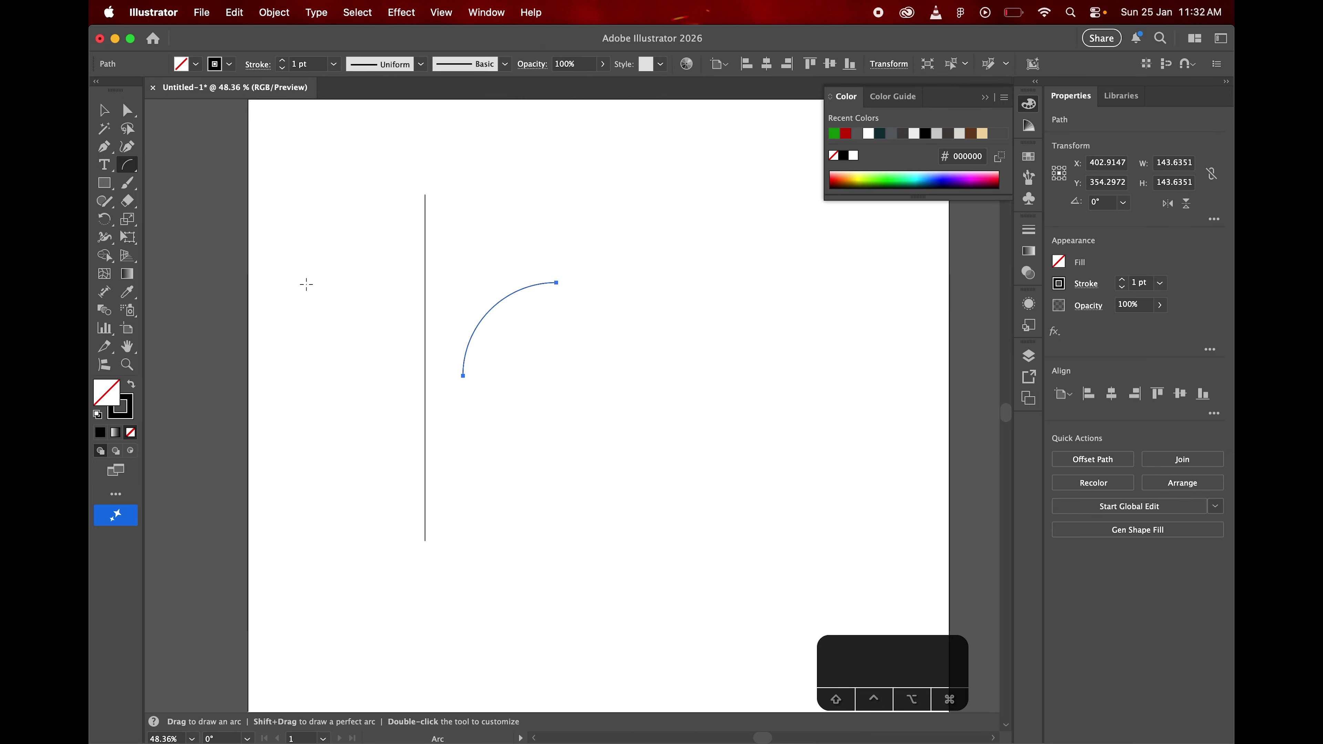
drag(135, 171, 207, 198)
drag(570, 394, 606, 281)
key(space)
drag(779, 452, 752, 437)
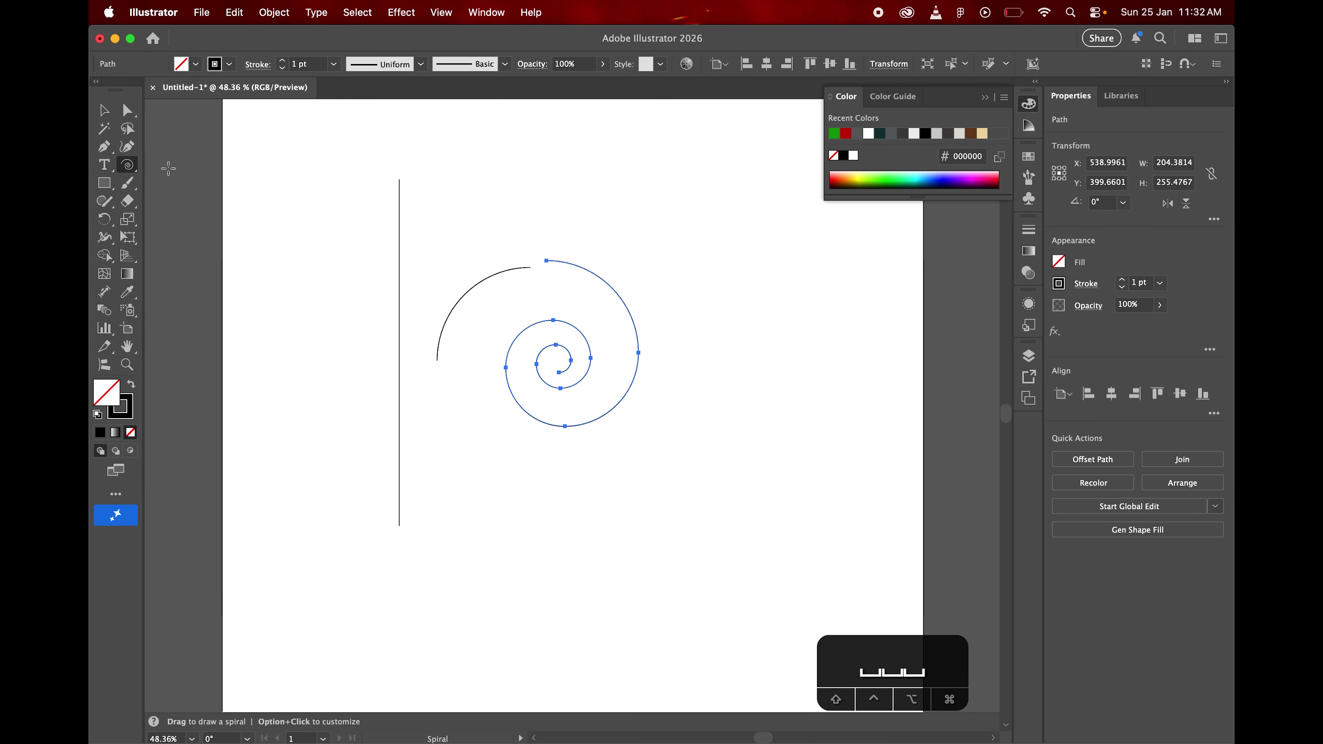
Draw a square rectangular grid about 502 × 502 px to the right of the spiral with the Rectangular Grid tool
click(127, 167)
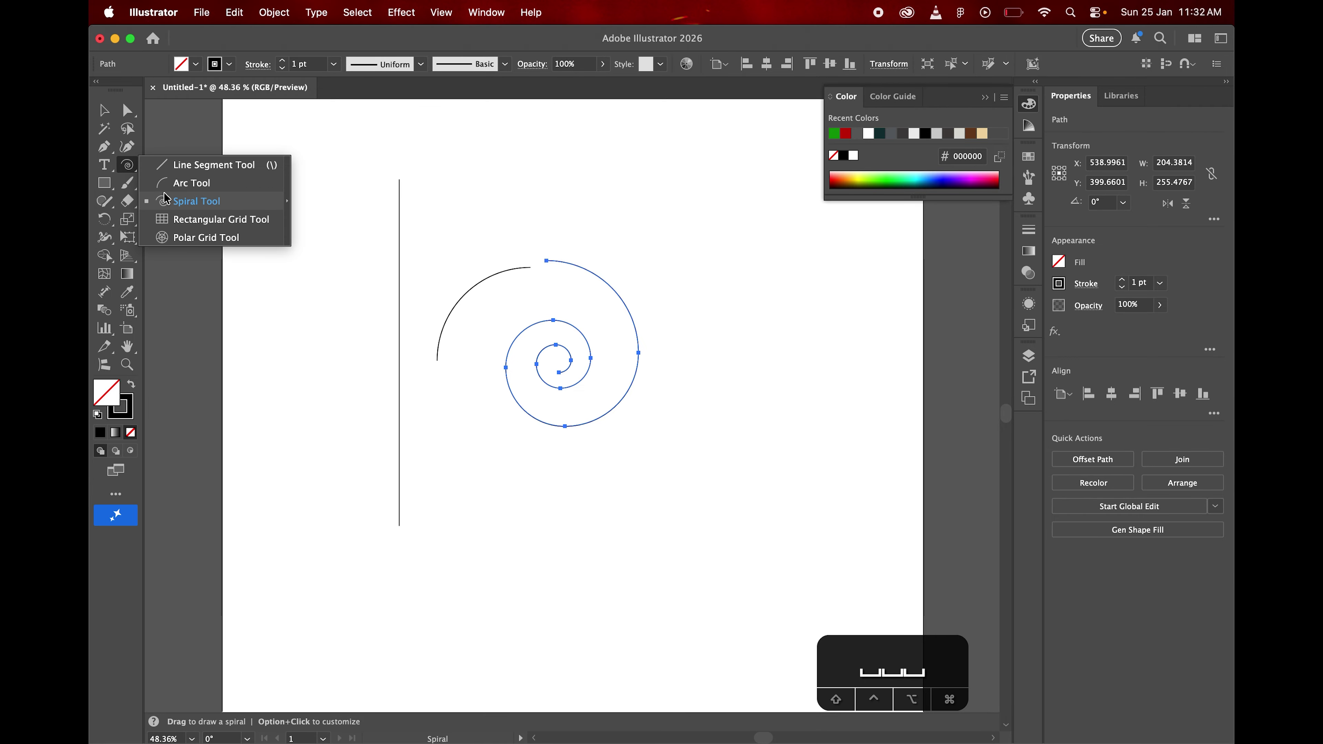
click(208, 221)
drag(608, 195, 934, 520)
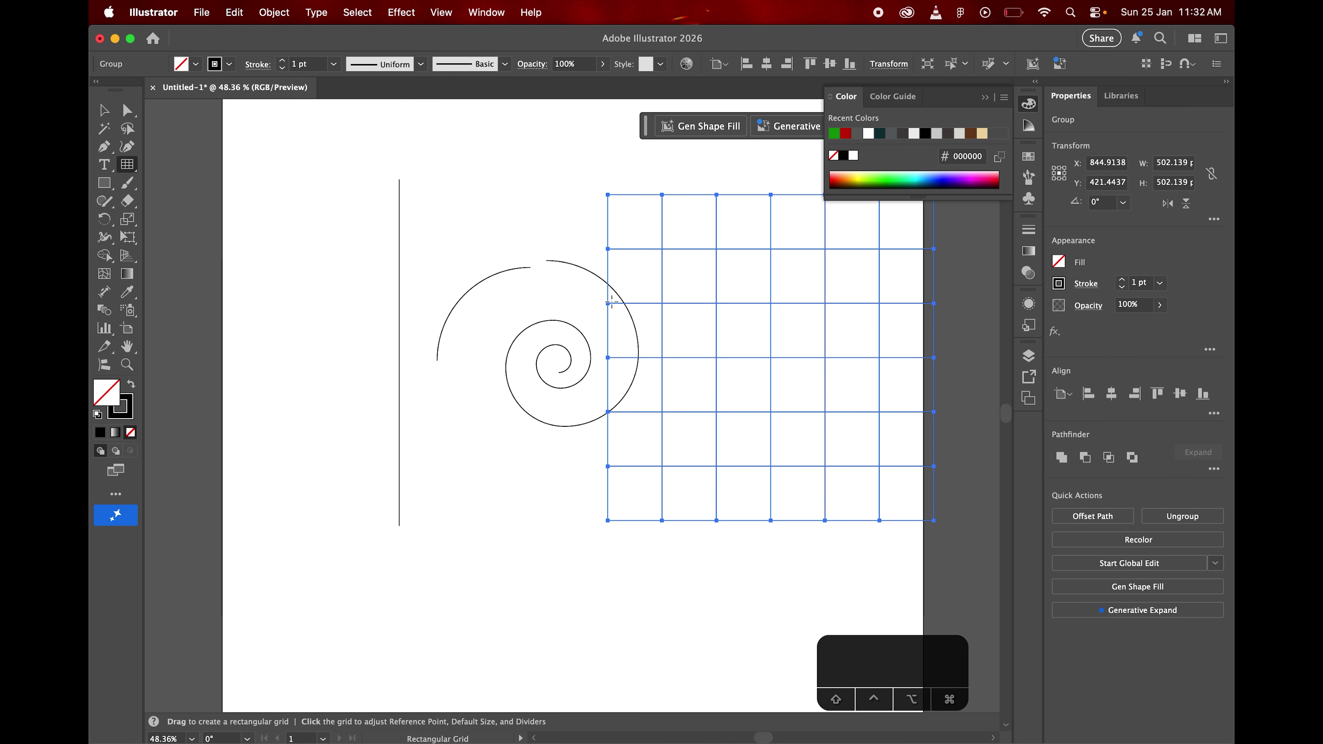
key(space)
drag(818, 333, 763, 333)
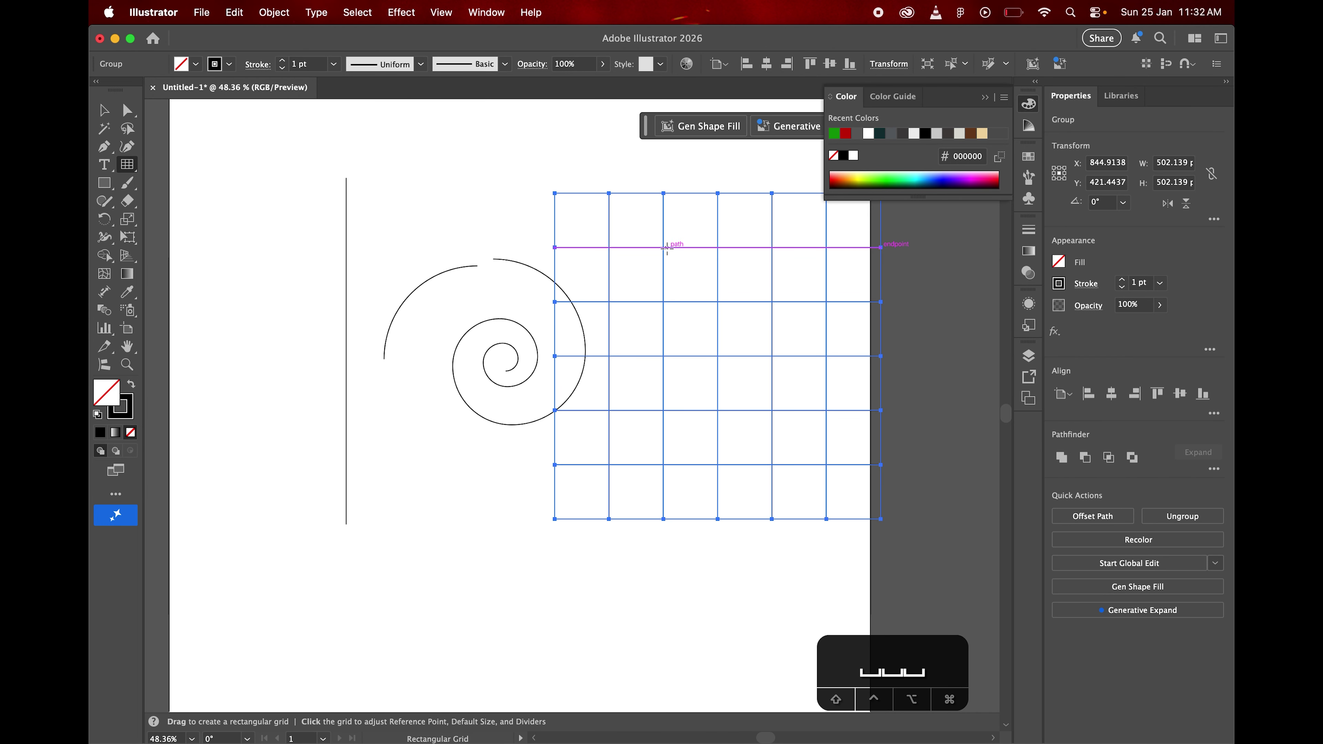
Draw a second, narrow grid about 96 × 267 px over the large one, and remove both grids
drag(667, 247, 606, 420)
key(cmd+z)
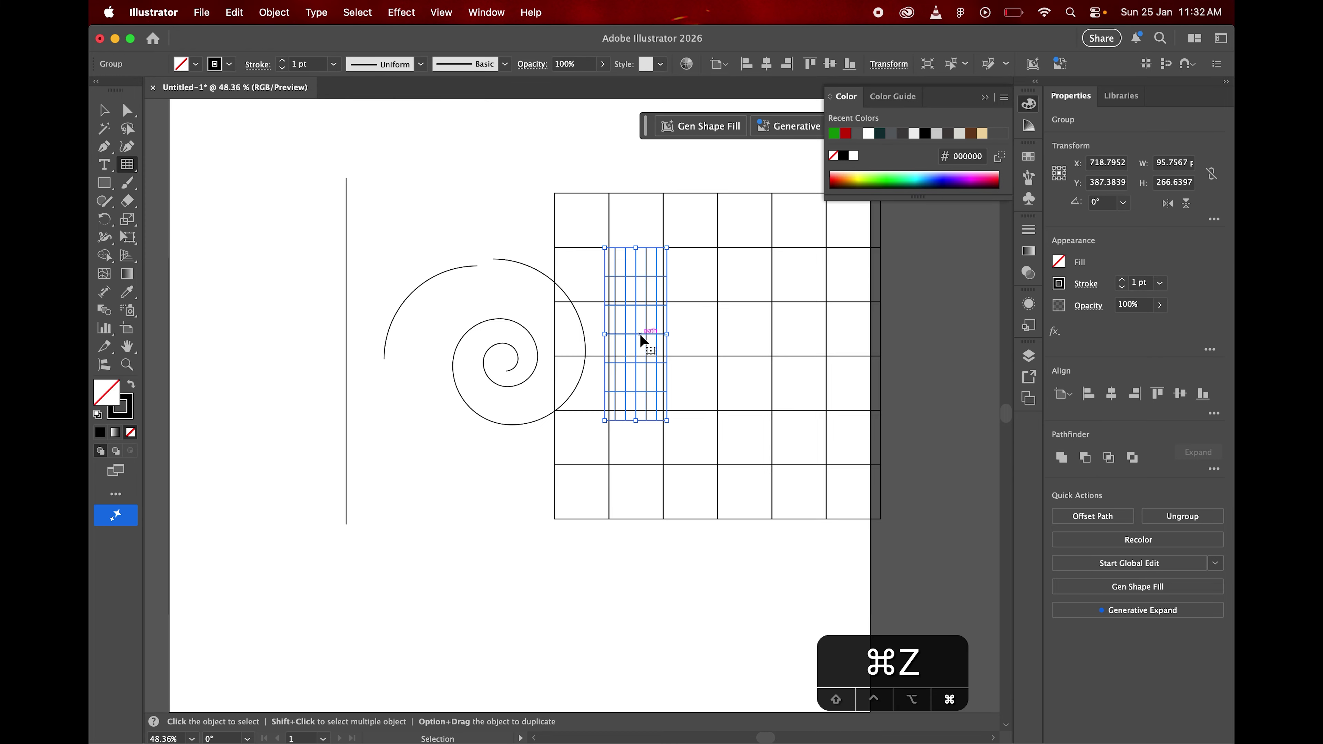
key(BackSpace)
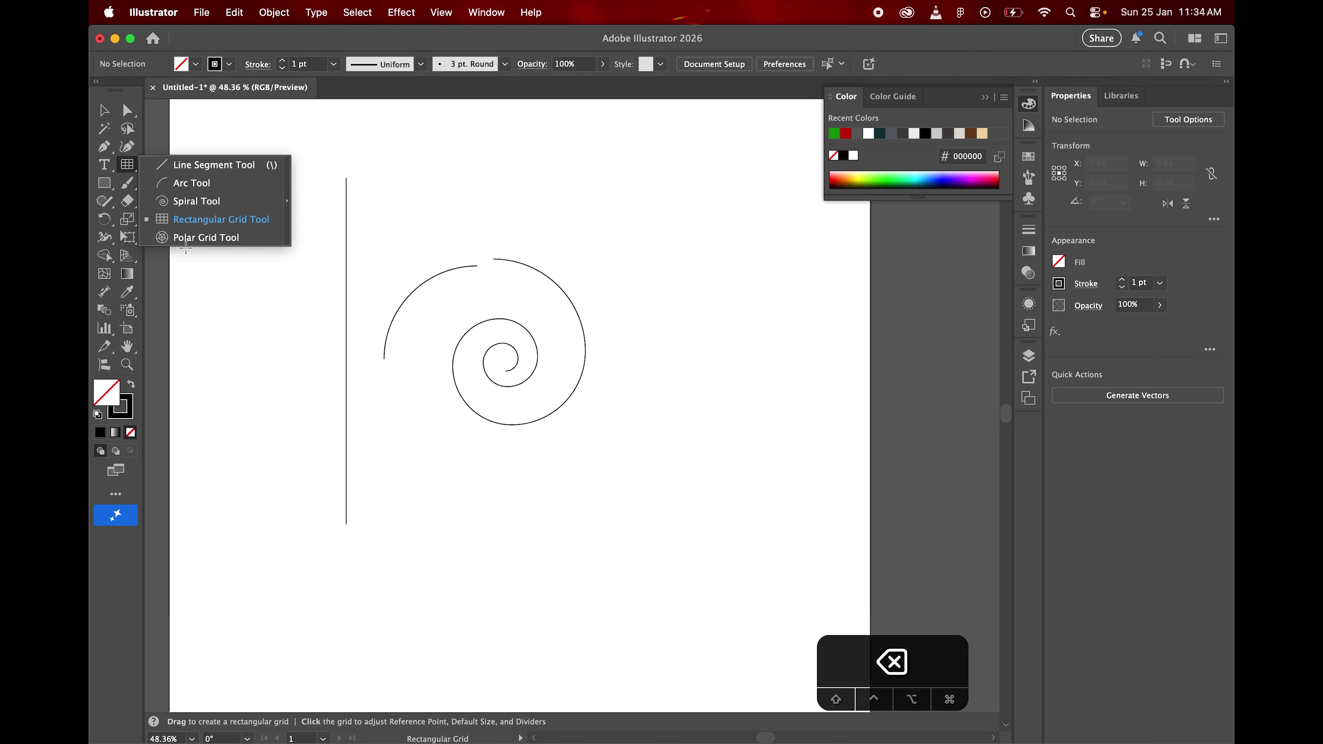
Draw a tall polar grid to the right of the spiral with the Polar Grid tool
click(251, 236)
drag(617, 221, 844, 538)
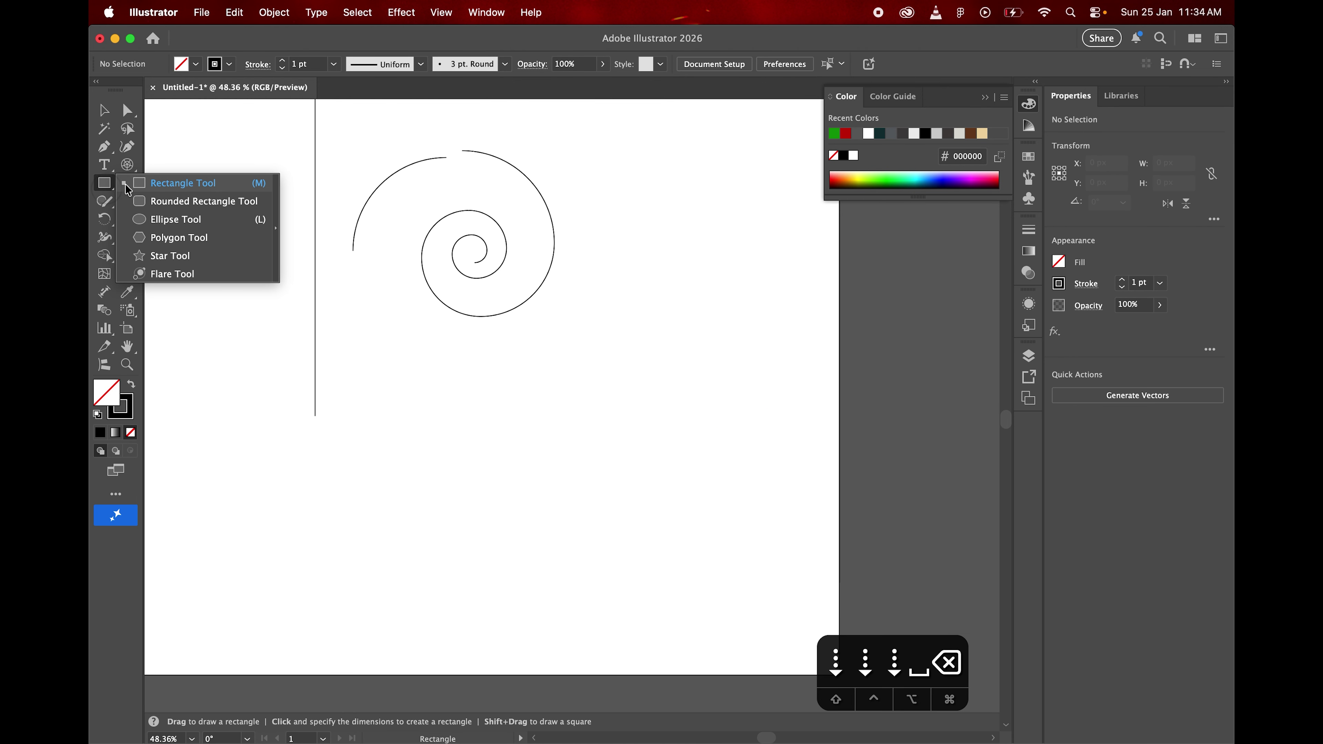
Select the line, arc and spiral together, and delete them to clear the artboard
key(space)
drag(468, 339, 435, 386)
click(103, 109)
drag(271, 169, 694, 564)
key(BackSpace)
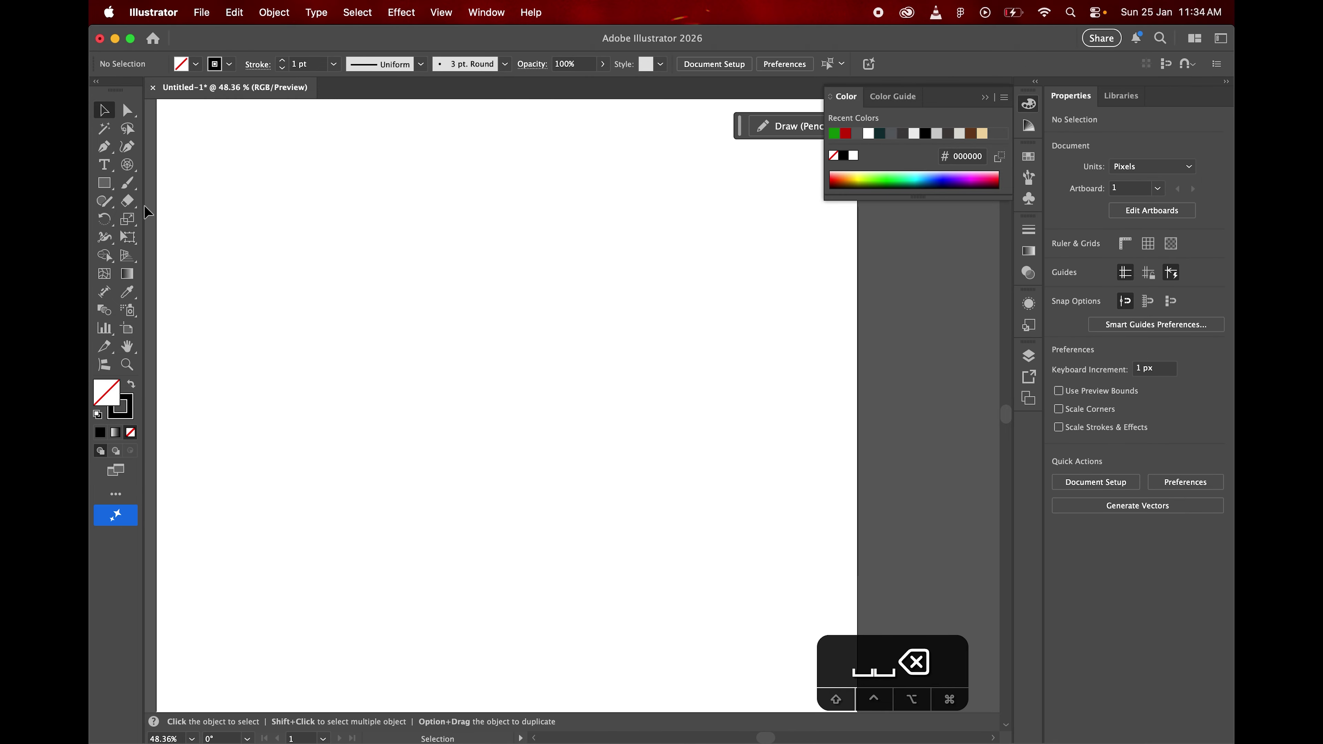
Draw an unfilled rectangle about 114 × 172 px with the Rectangle tool and delete it
click(107, 186)
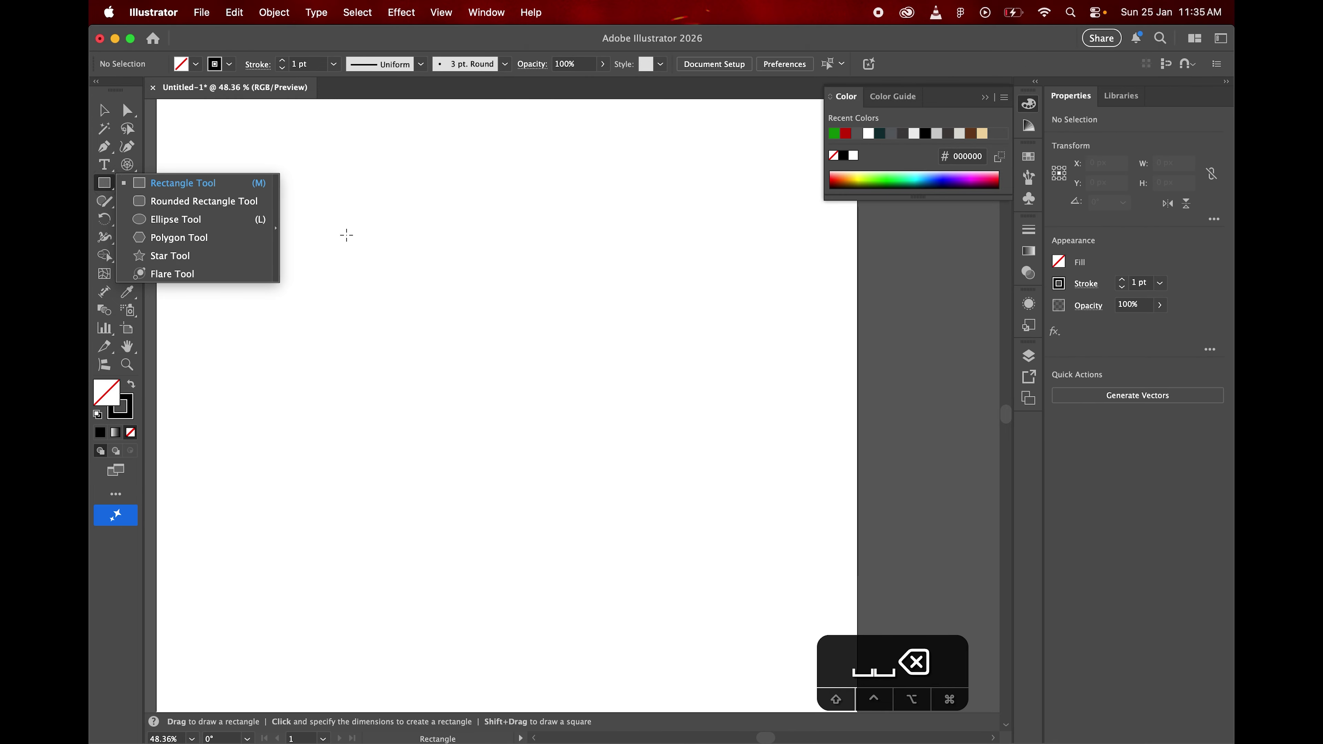
drag(318, 209, 393, 320)
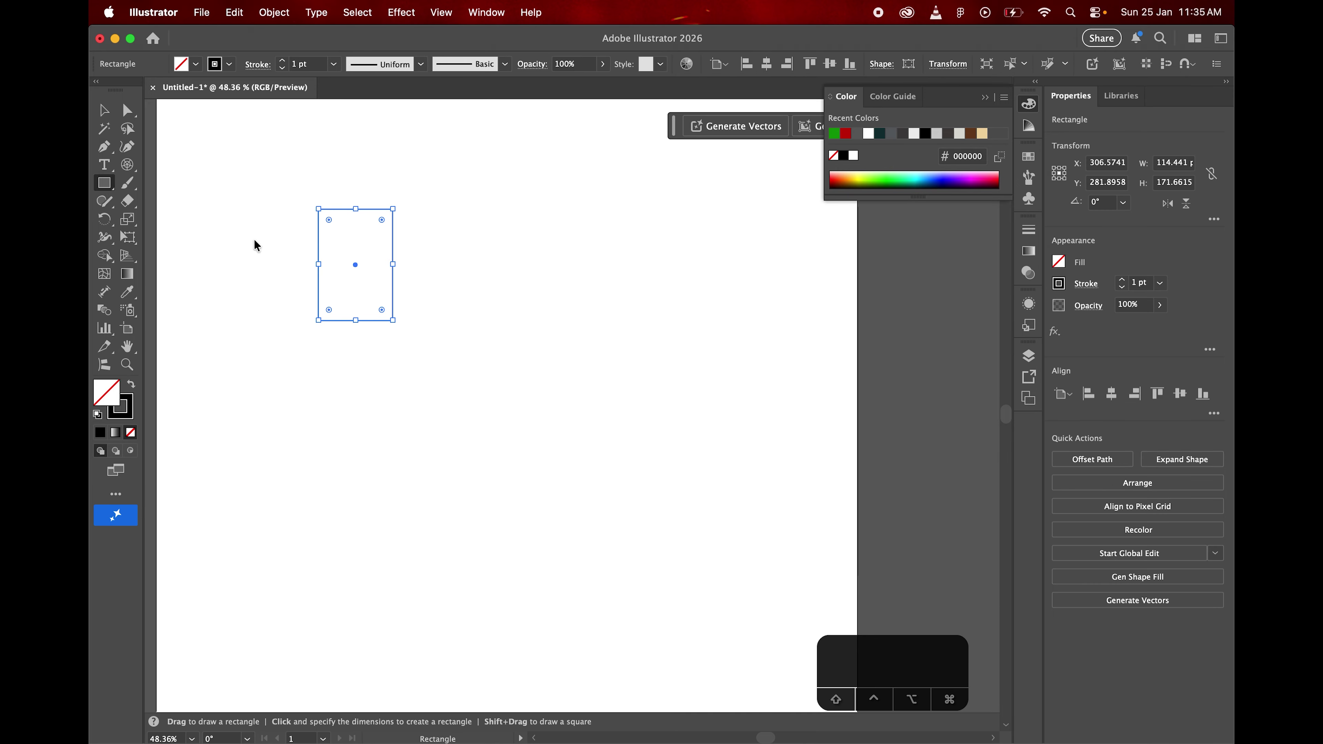
key(BackSpace)
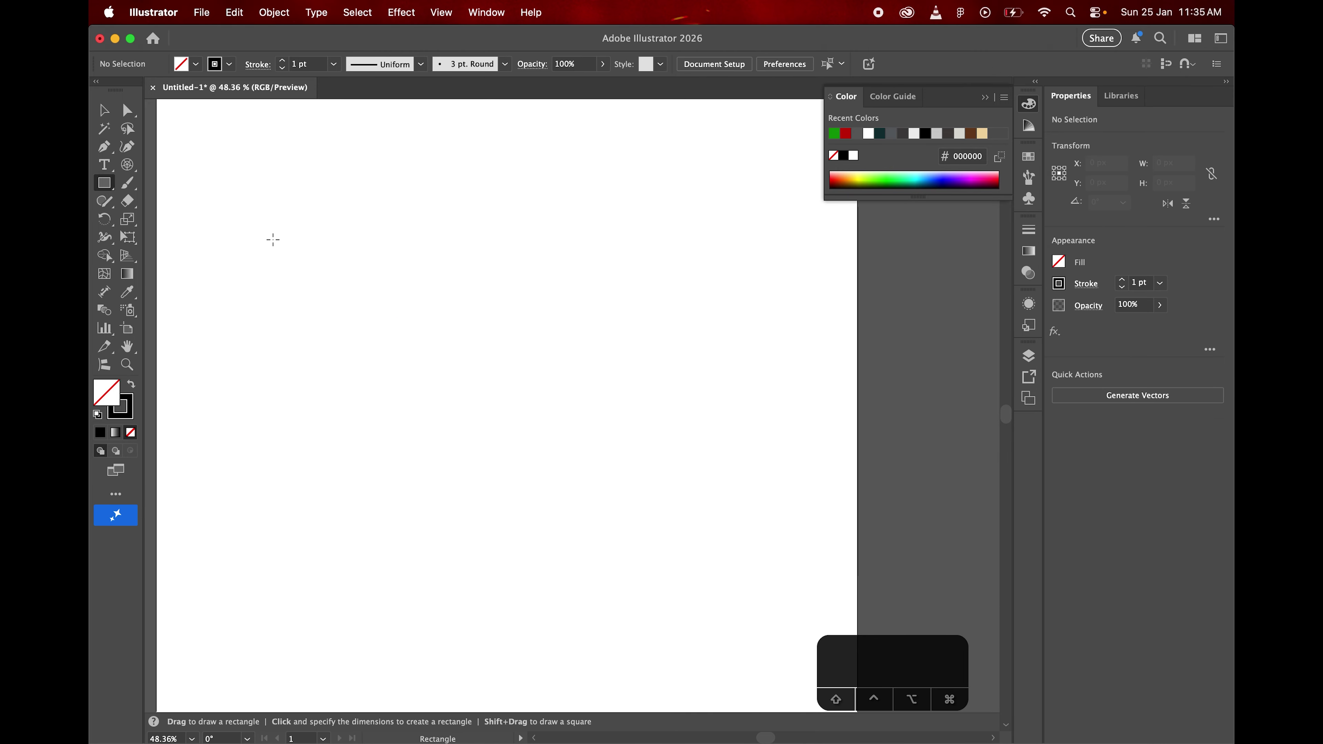
Set the fill colour to blue 2e2ecc in the Color Picker
double_click(107, 394)
click(1085, 577)
click(1075, 518)
click(1031, 526)
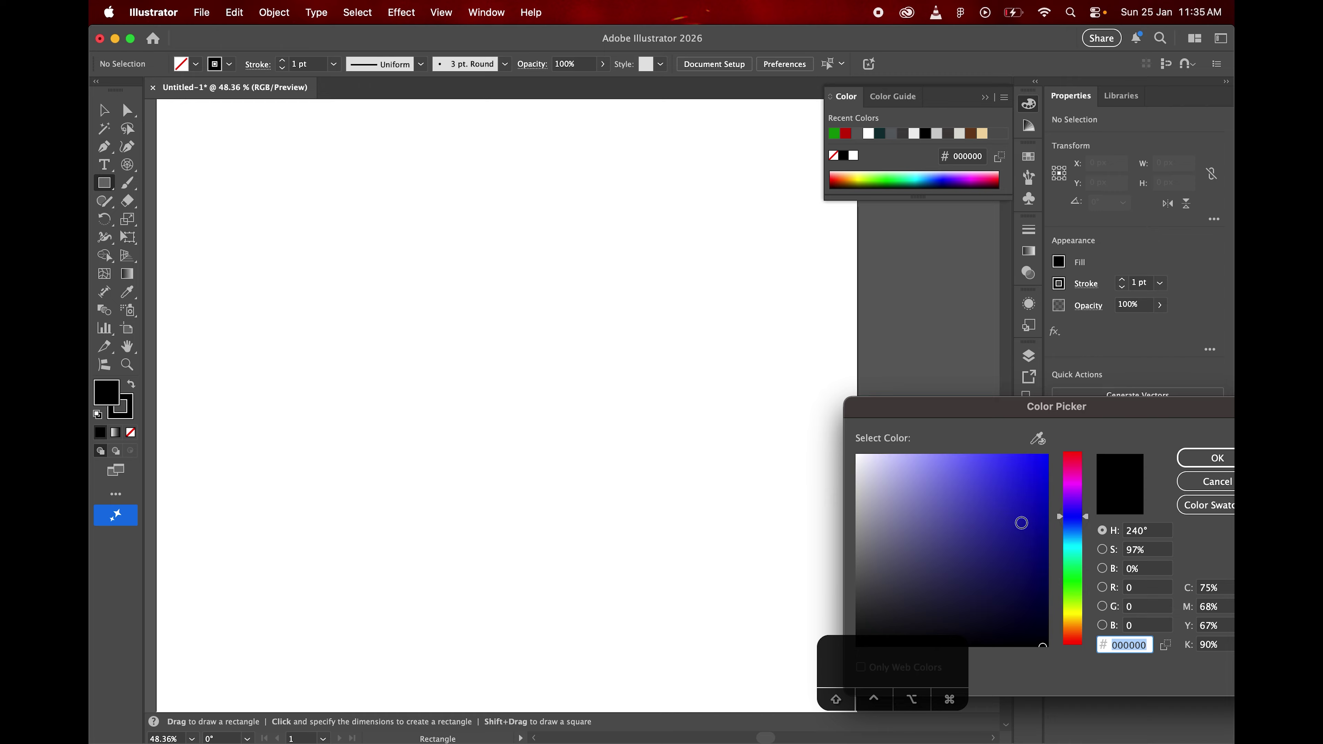
click(1006, 492)
click(1208, 459)
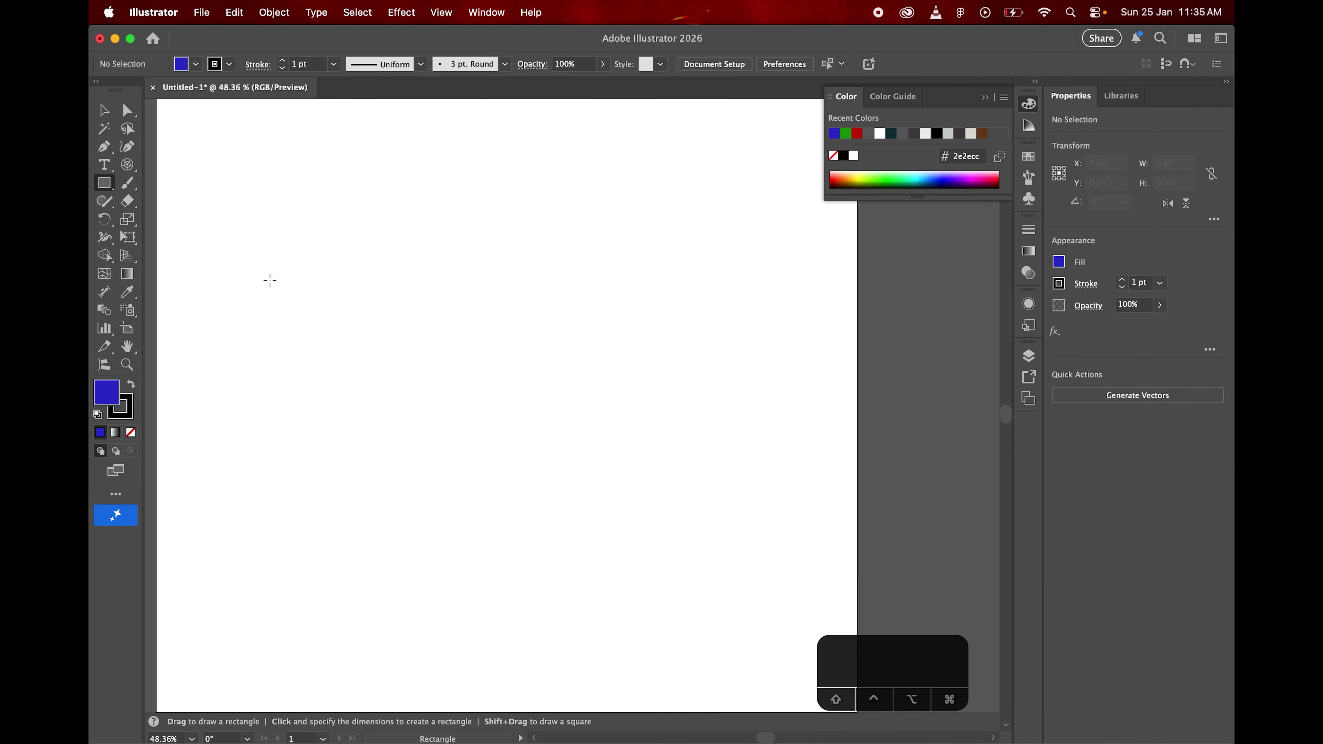
Draw a tall blue rectangle and a square about 490 × 490 px to its right, and delete the square
drag(226, 201, 366, 382)
drag(415, 199, 713, 516)
click(104, 107)
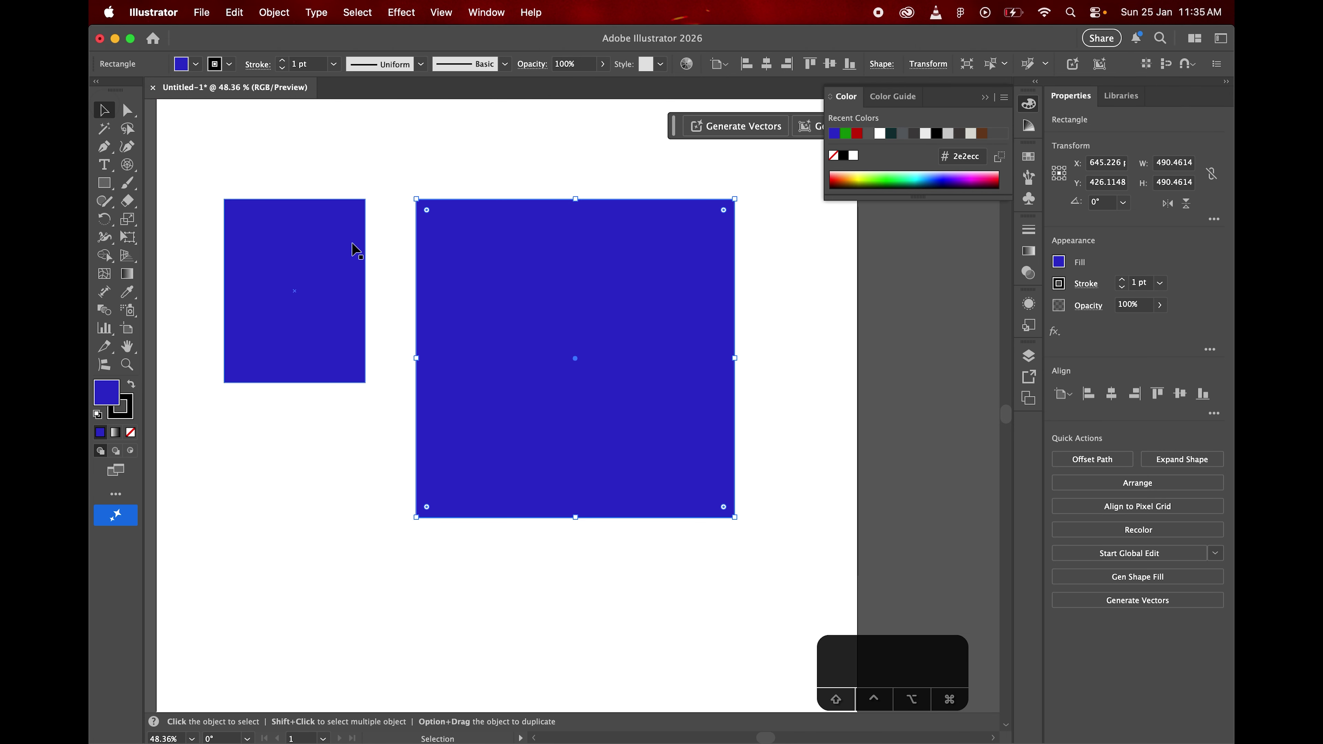
scroll(527, 336, down, 1)
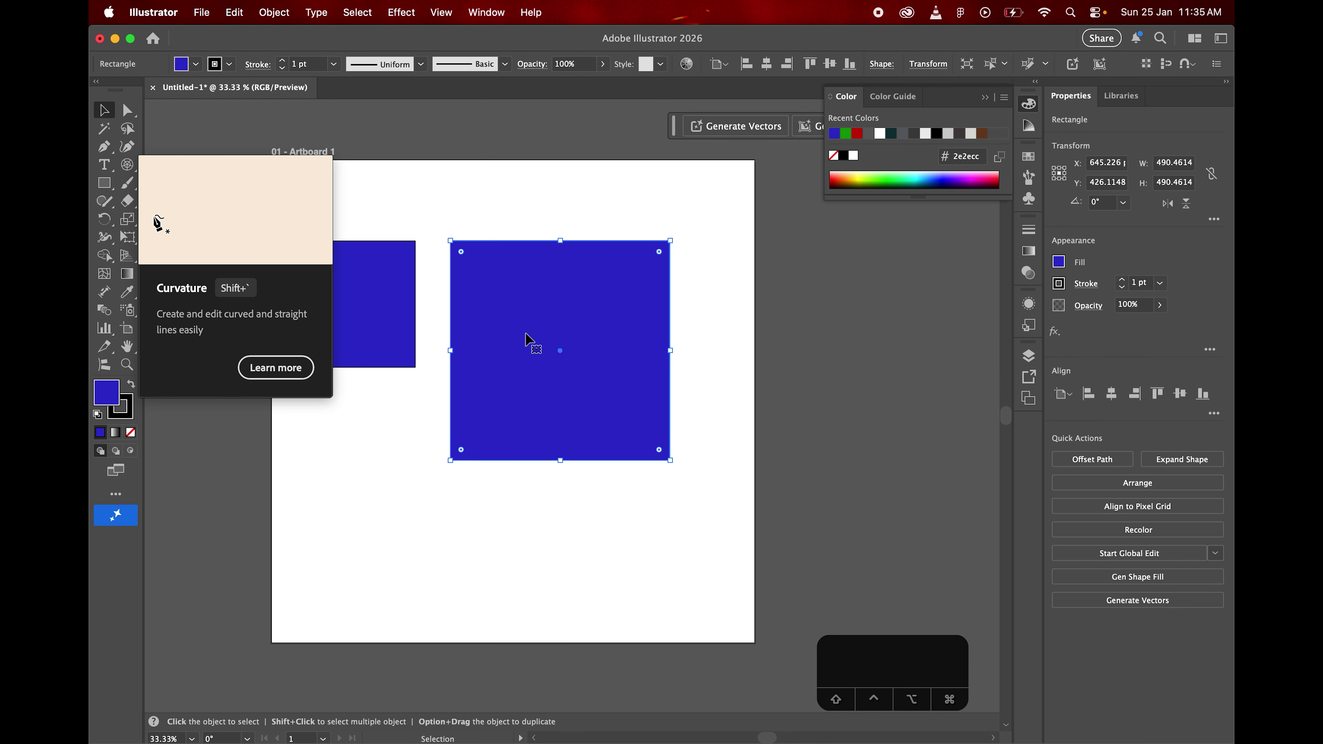
key(Delete)
Draw a blue rounded square about 394 × 394 px with the Rounded Rectangle tool, varying the corner radius while drawing
scroll(394, 318, up, 2)
click(107, 187)
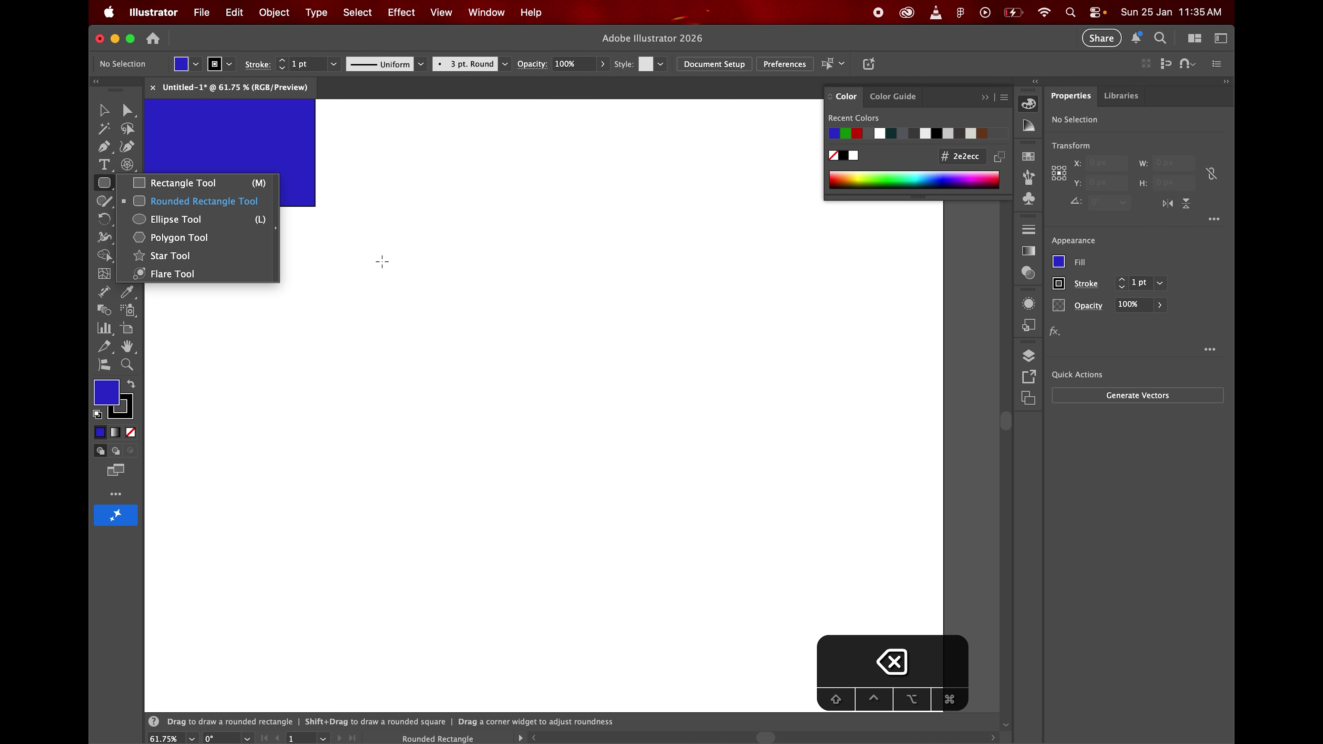
drag(407, 193, 691, 471)
key(Up)
key(Up)
key(Up)
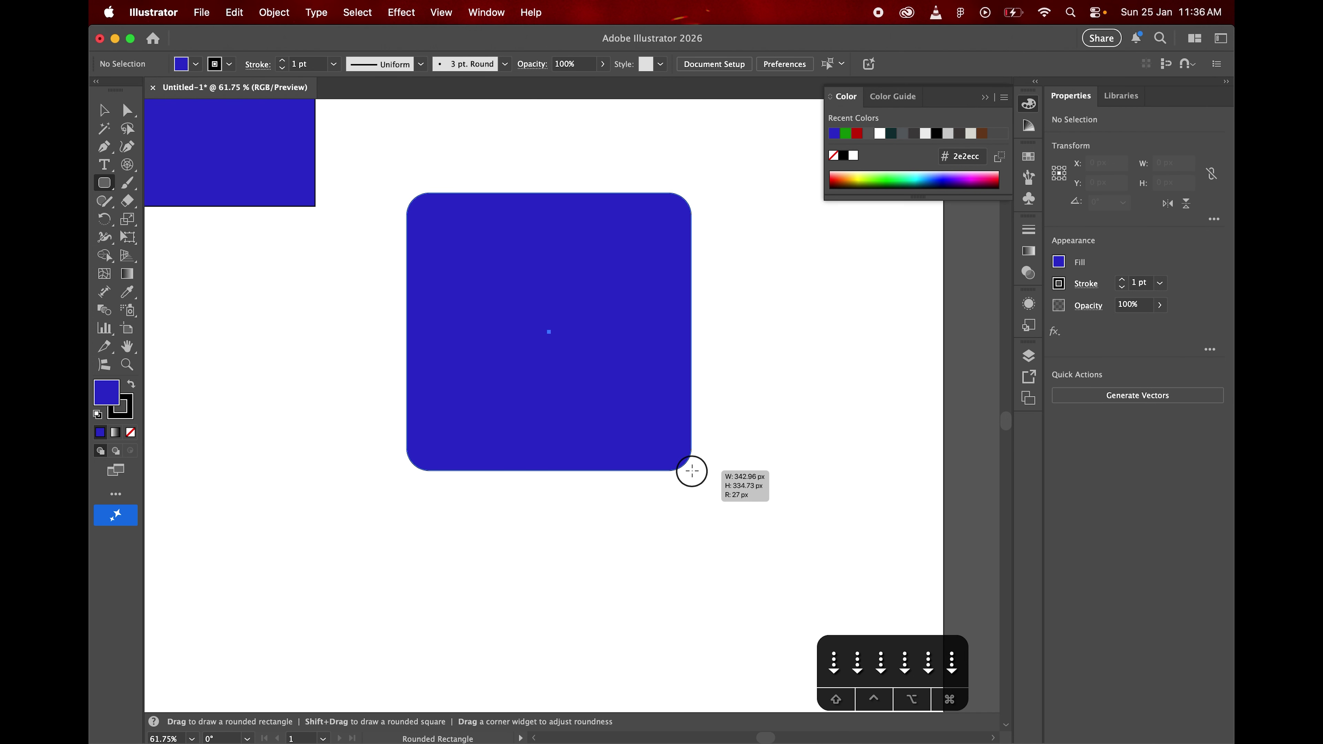
drag(691, 471, 693, 472)
scroll(650, 375, down, 2)
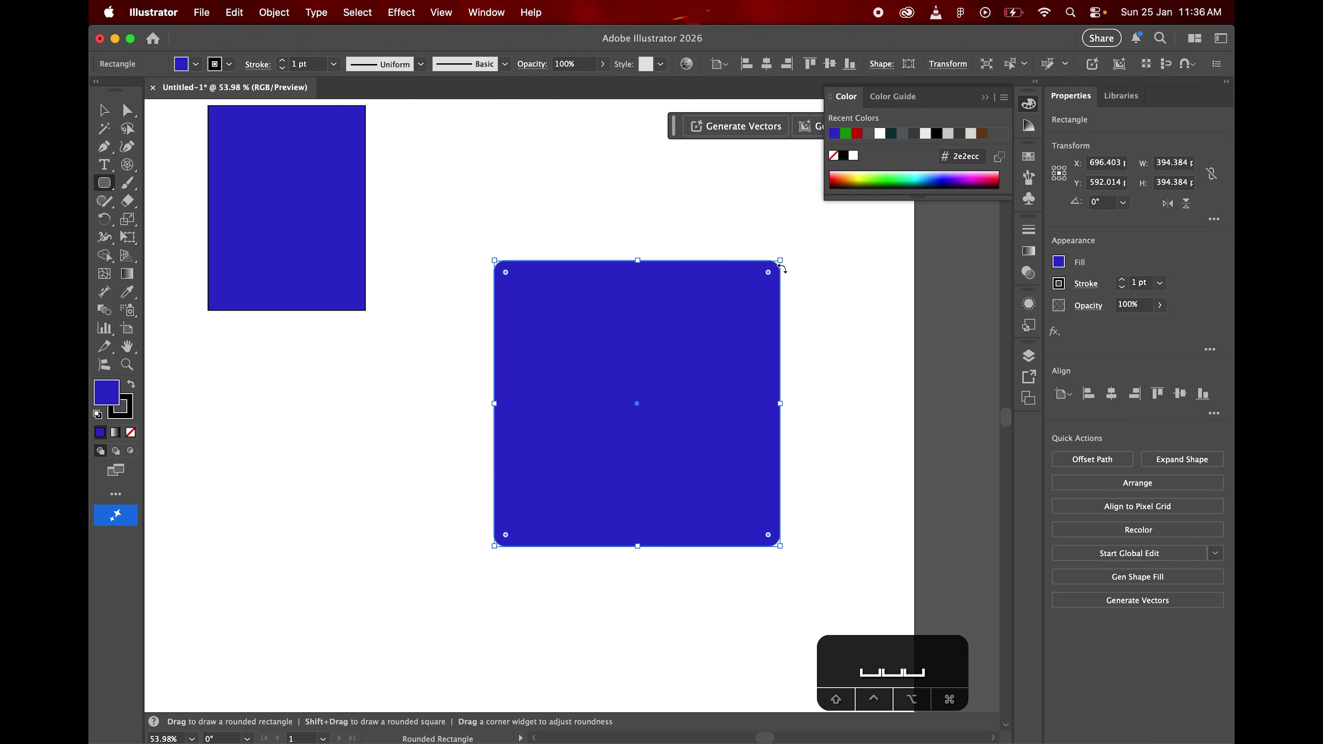
Round the square's corners to a radius of about 145 px with the Direct Selection tool, and delete the shape
click(126, 110)
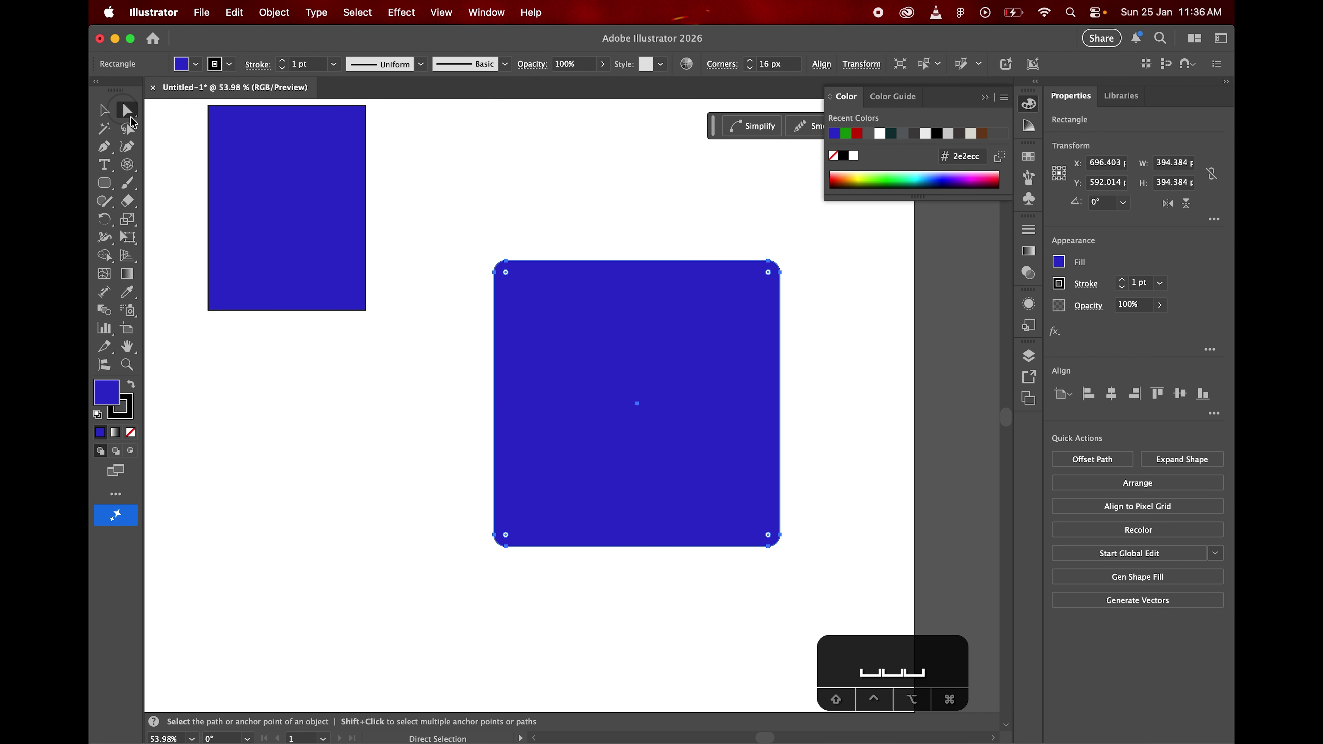
drag(770, 273, 689, 382)
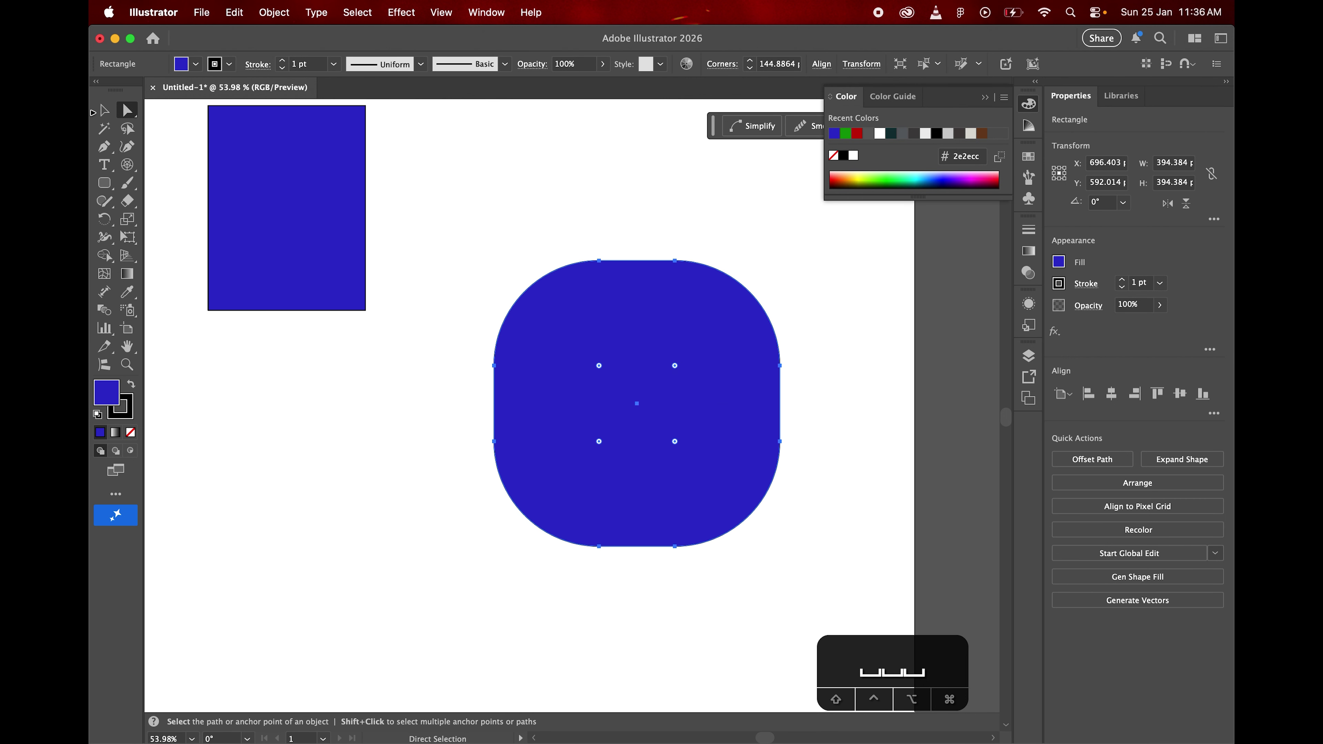
key(v)
key(BackSpace)
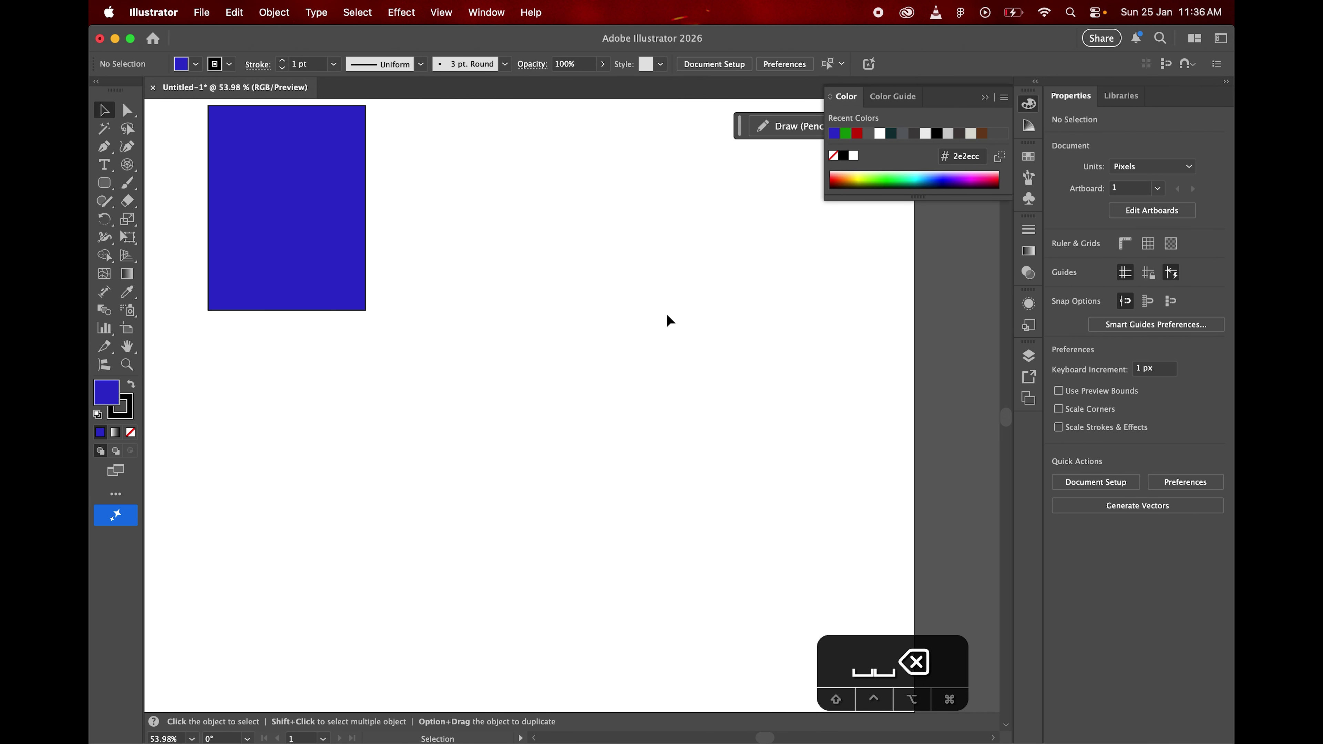
Draw a circle about 431 px in diameter with the Ellipse tool and move it up and left, beside the blue rectangle
click(114, 190)
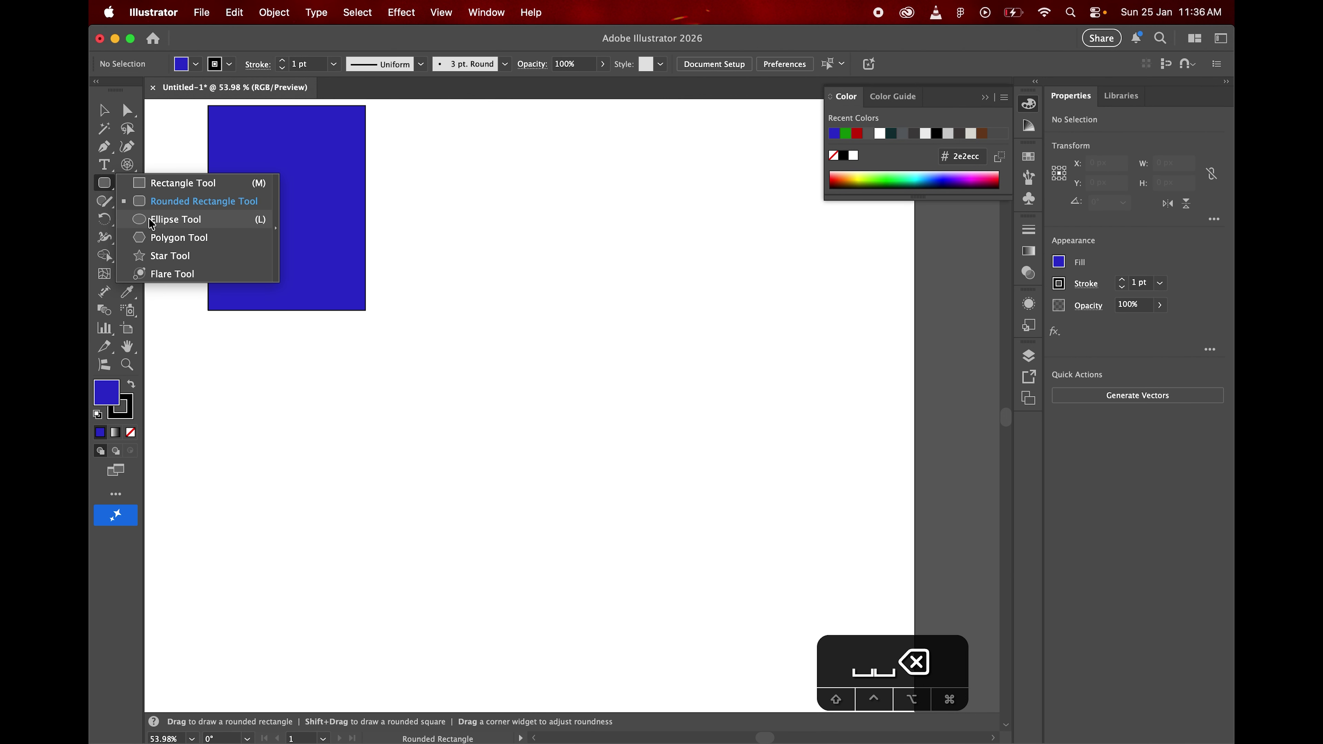
click(176, 219)
drag(525, 227, 836, 539)
click(103, 110)
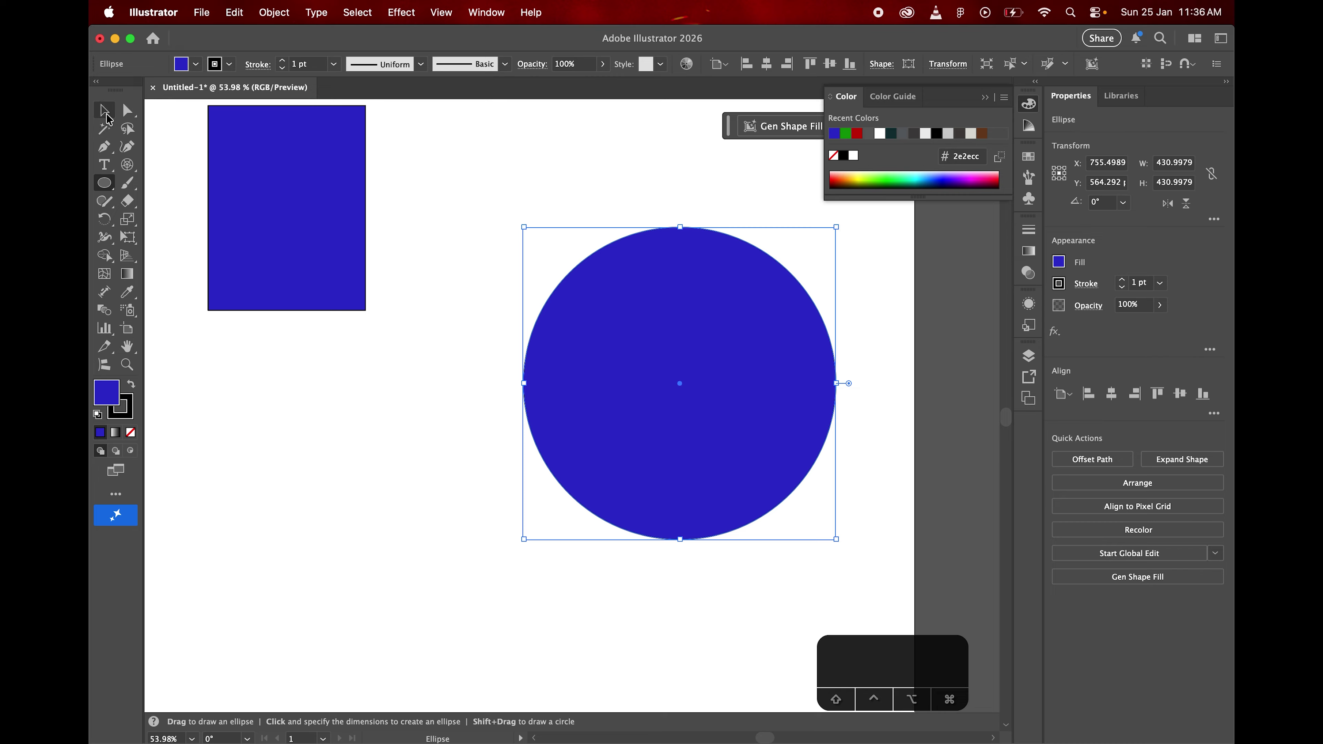
drag(653, 361, 637, 230)
key(space)
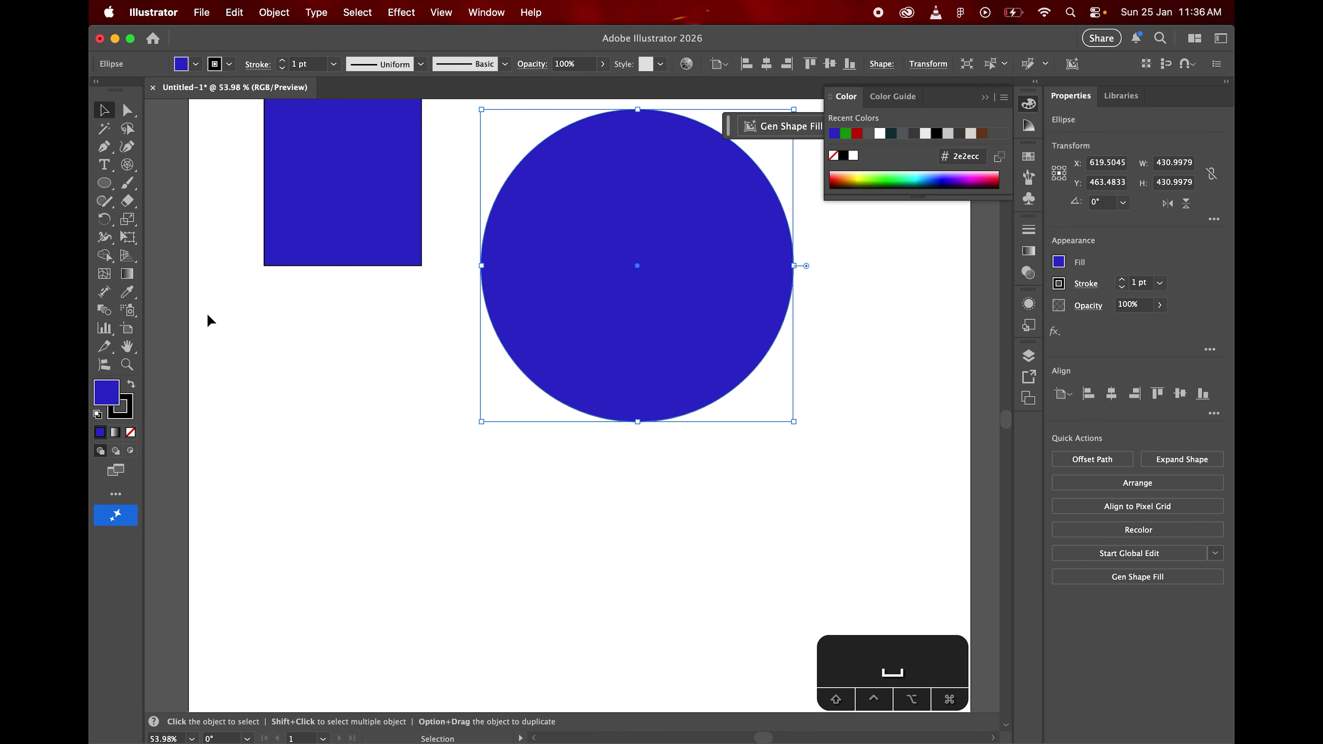
Draw more ellipses of different proportions below the rectangle and circle, including a tall one about 80 × 266 px
click(102, 187)
drag(255, 351, 473, 463)
mouse_move(364, 497)
mouse_down()
mouse_move(459, 578)
mouse_move(422, 688)
mouse_up()
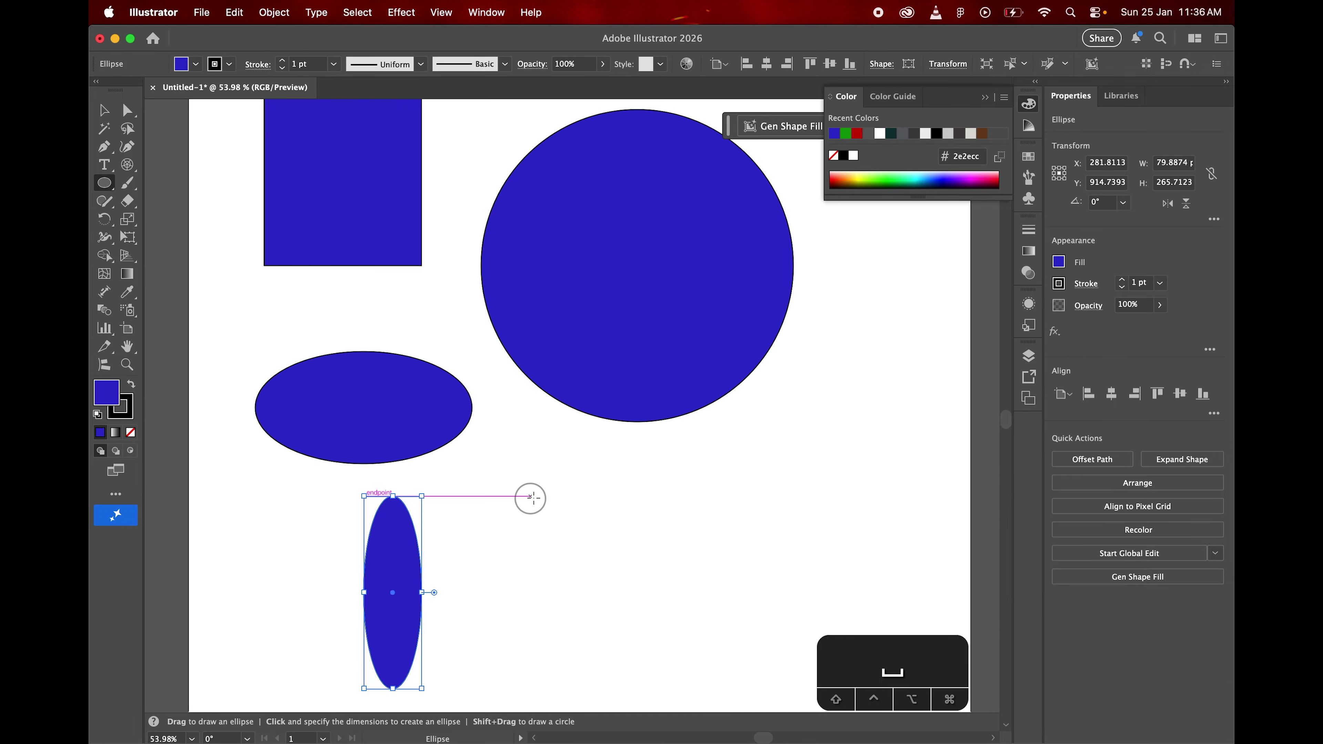
drag(531, 496, 734, 609)
drag(756, 500, 836, 525)
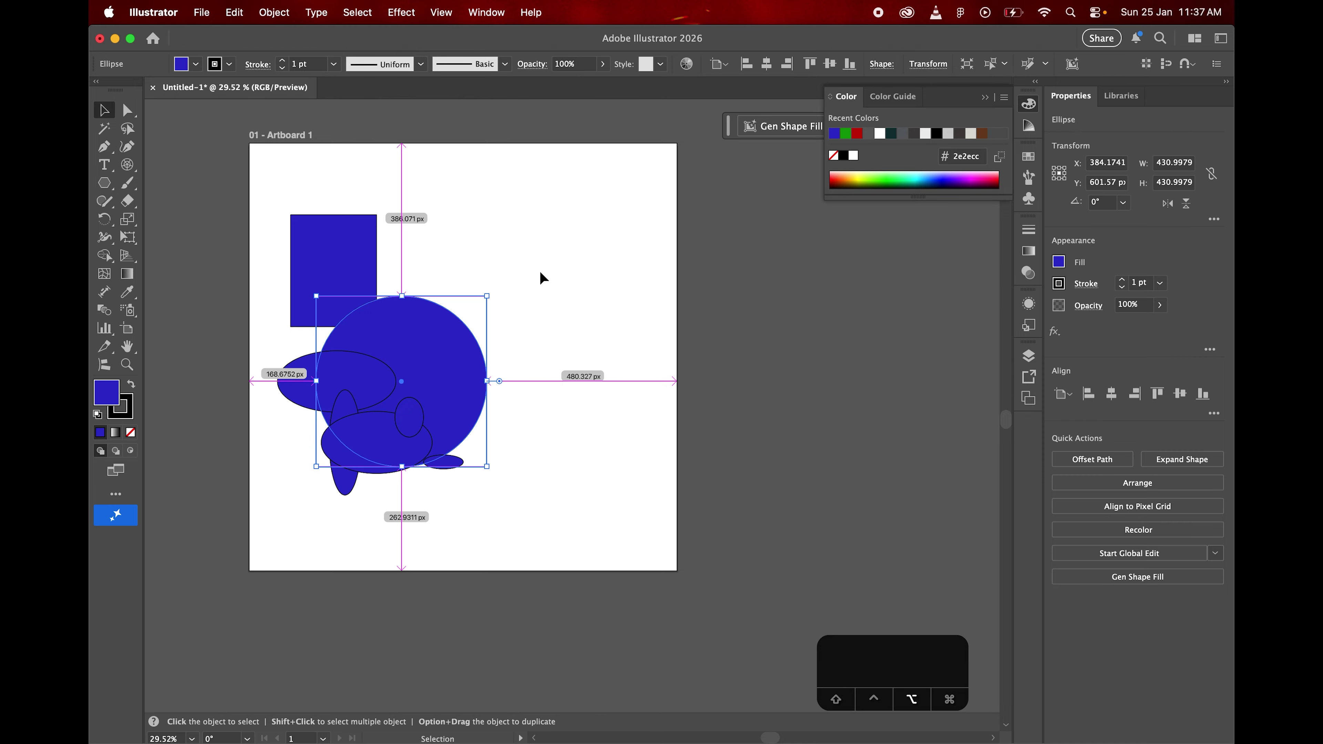
Draw a hexagon about 254 × 220 px with the Polygon tool and move it to the empty area right of the rectangle
scroll(540, 273, up, 5)
key(space)
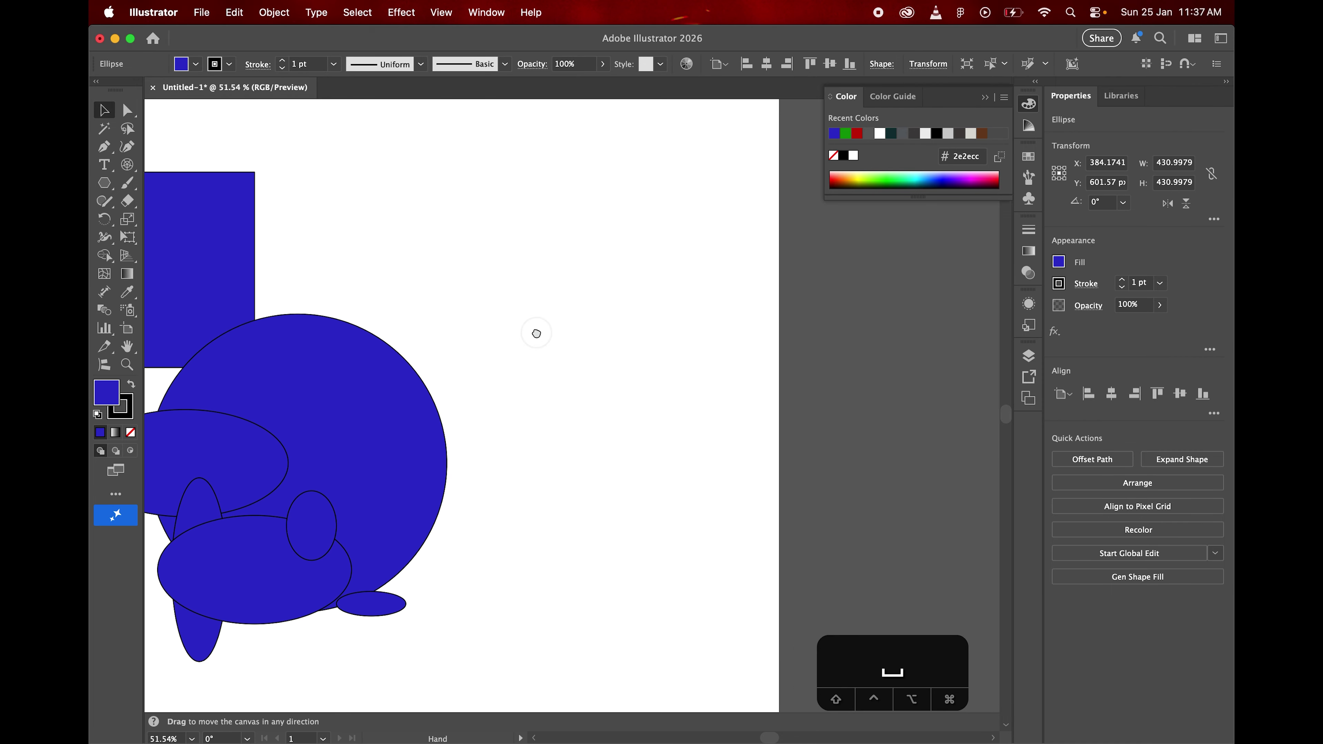
drag(536, 332, 557, 372)
click(446, 197)
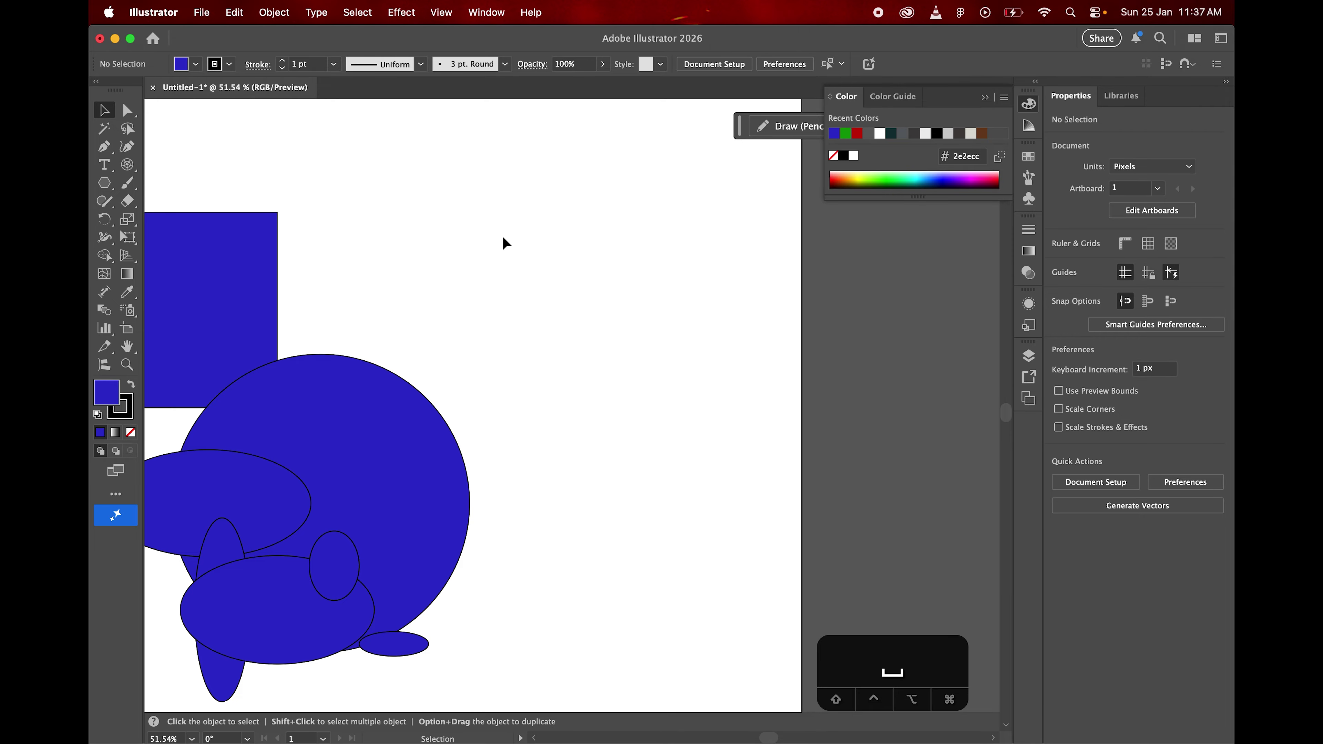
click(105, 182)
drag(479, 174, 550, 223)
key(space)
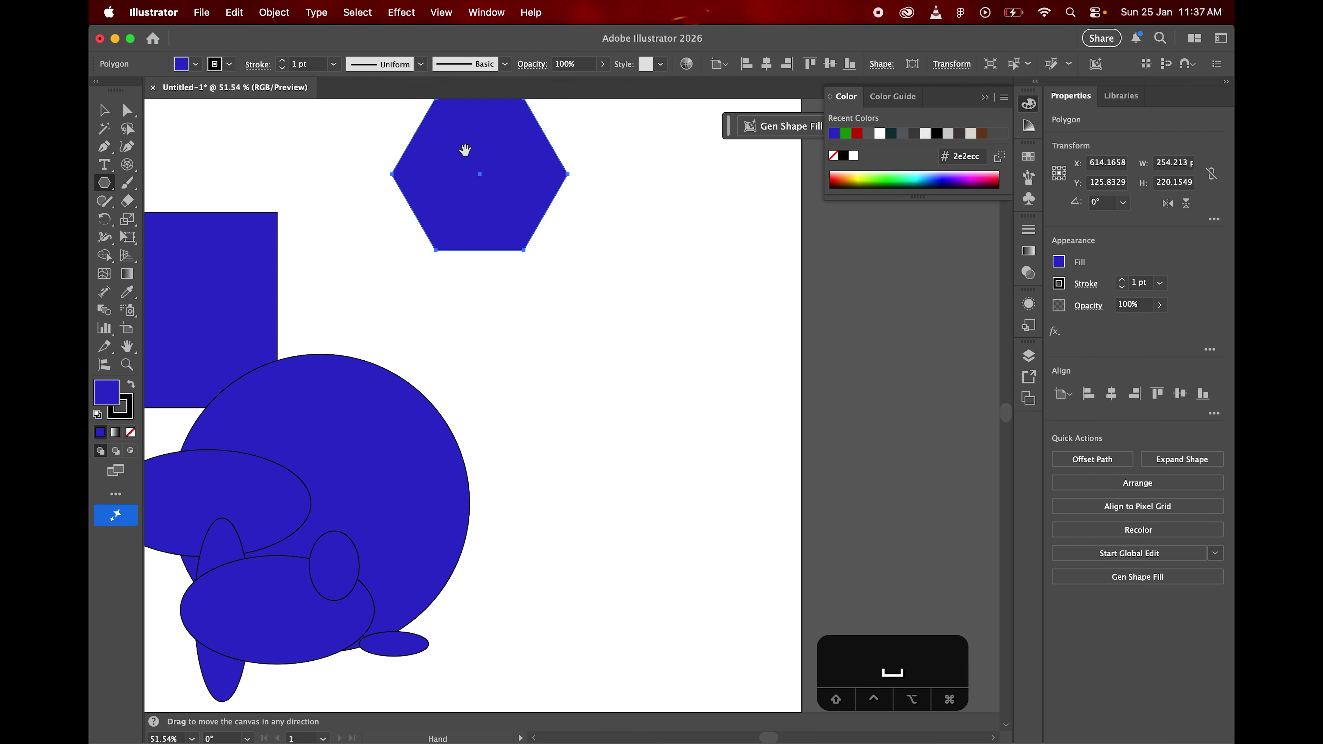
click(104, 111)
drag(503, 219, 628, 309)
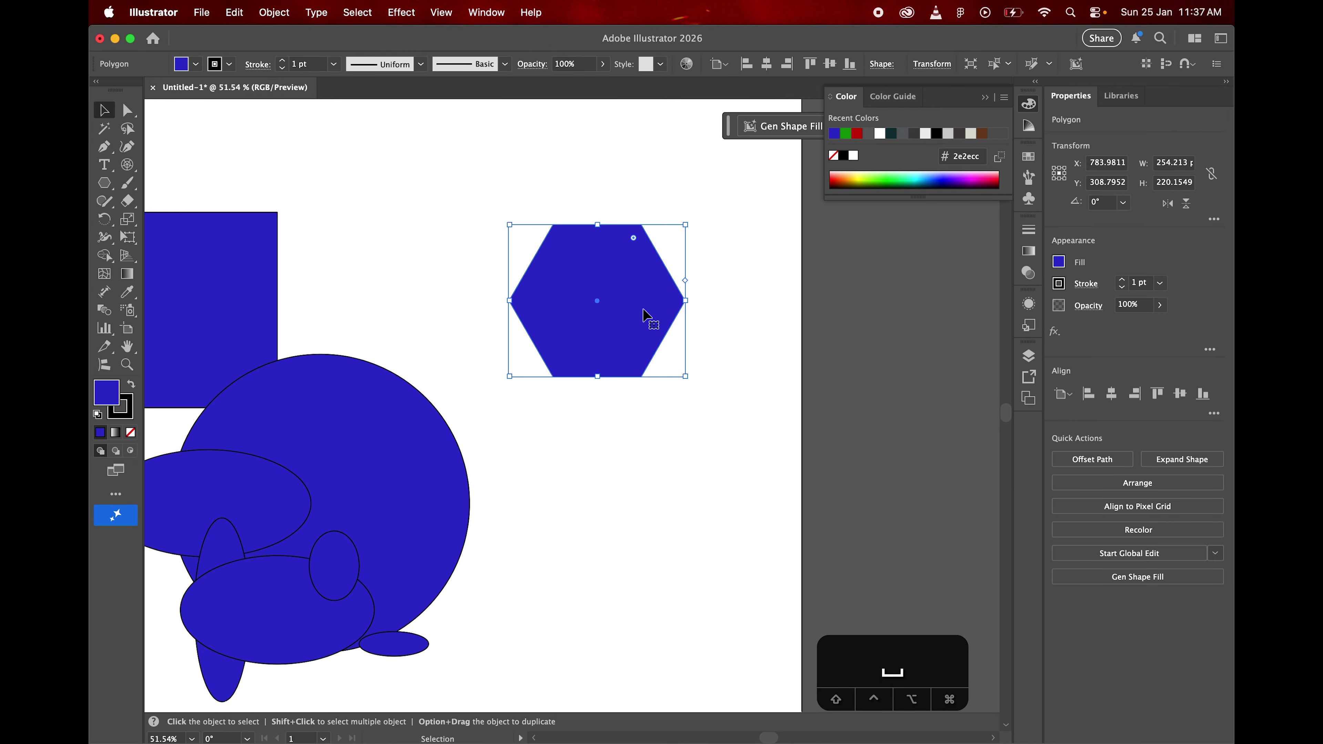
Vary the hexagon's number of sides with its side widget, passing through seven and eight and finishing at nine
scroll(650, 316, down, 3)
scroll(647, 316, up, 5)
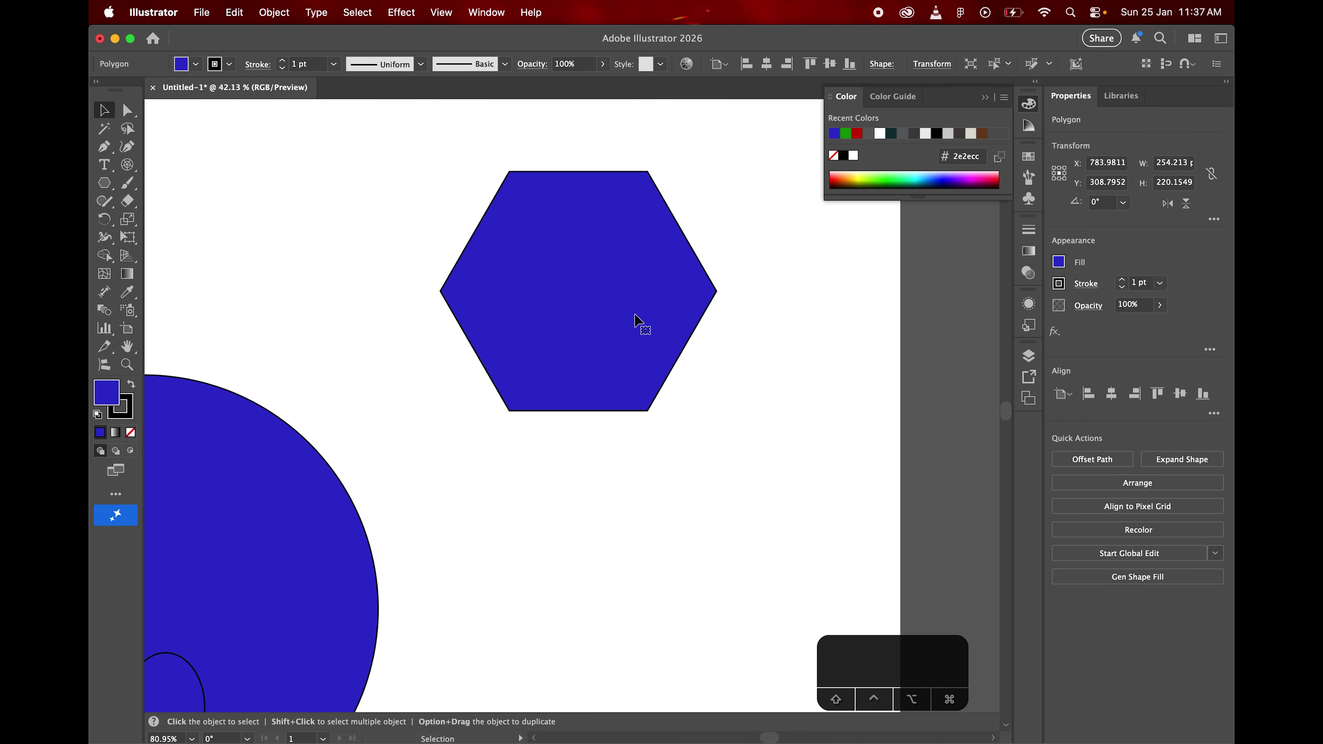
scroll(639, 321, up, 3)
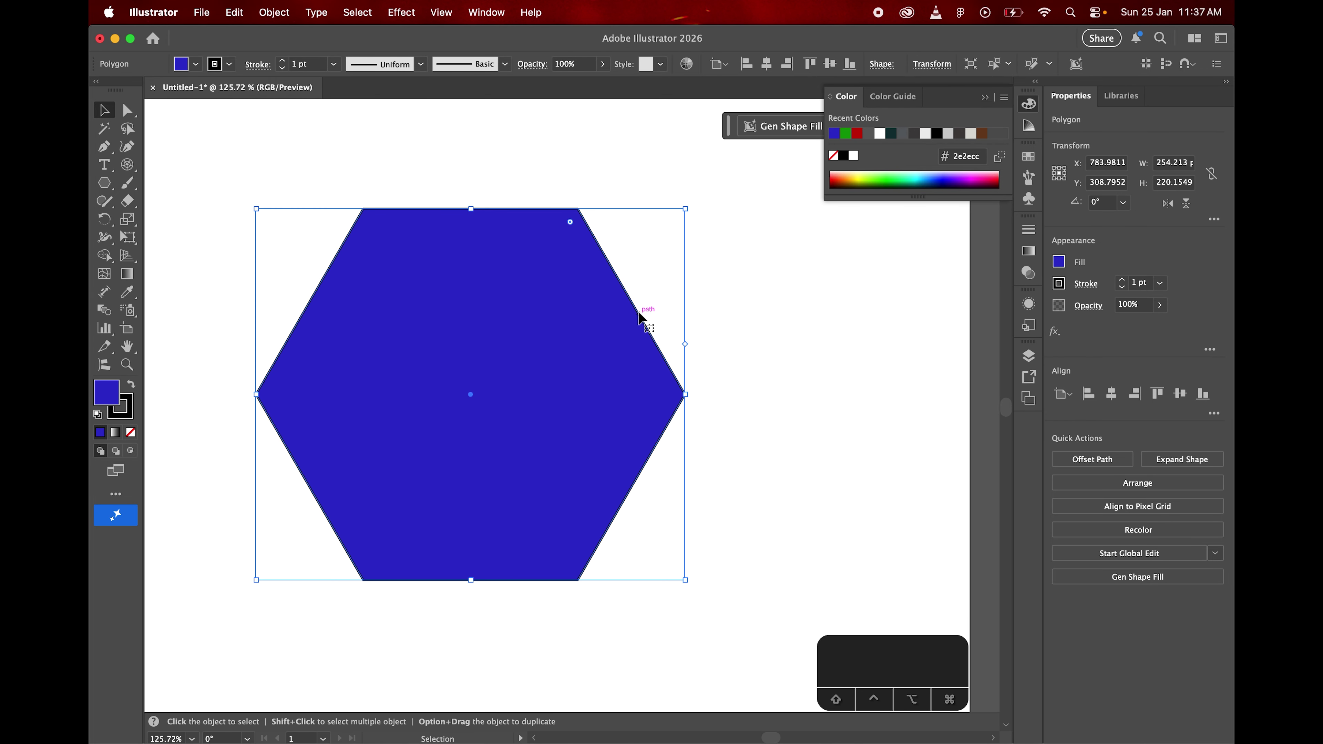
drag(685, 354, 687, 333)
drag(675, 287, 691, 356)
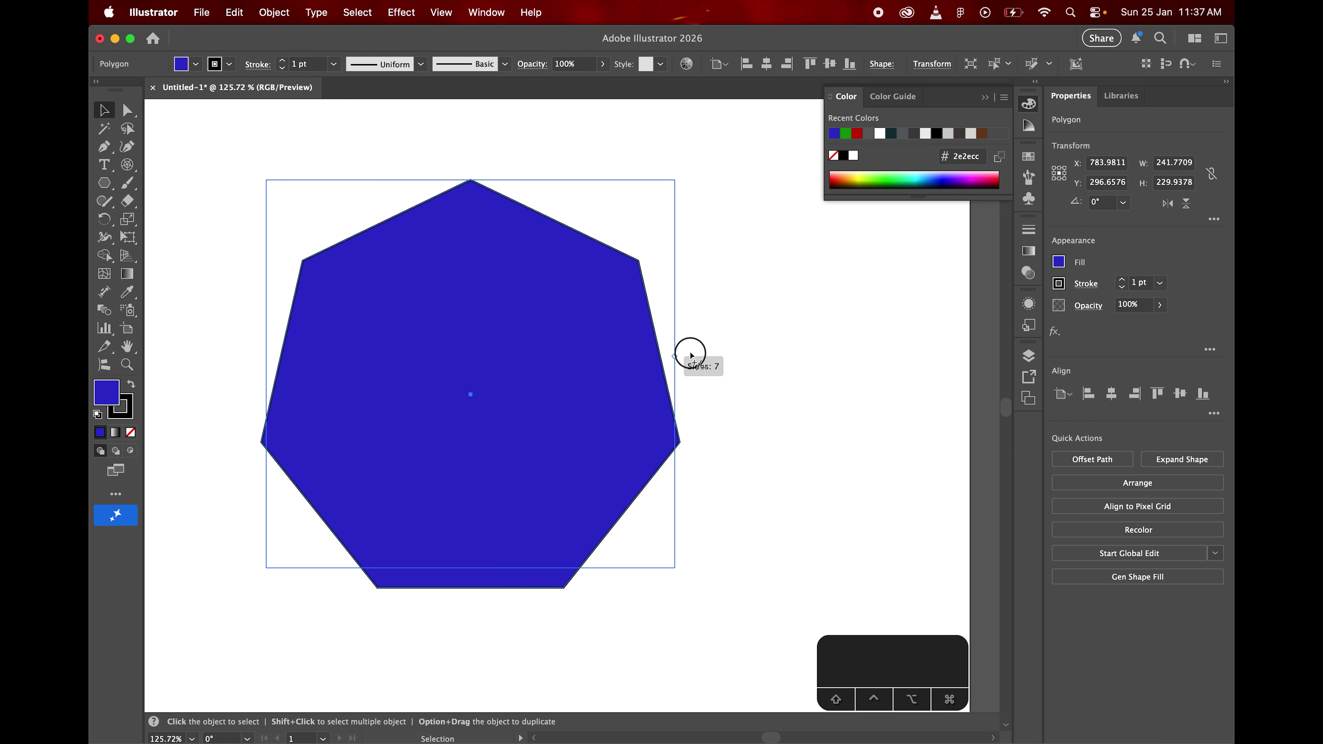
drag(691, 356, 709, 408)
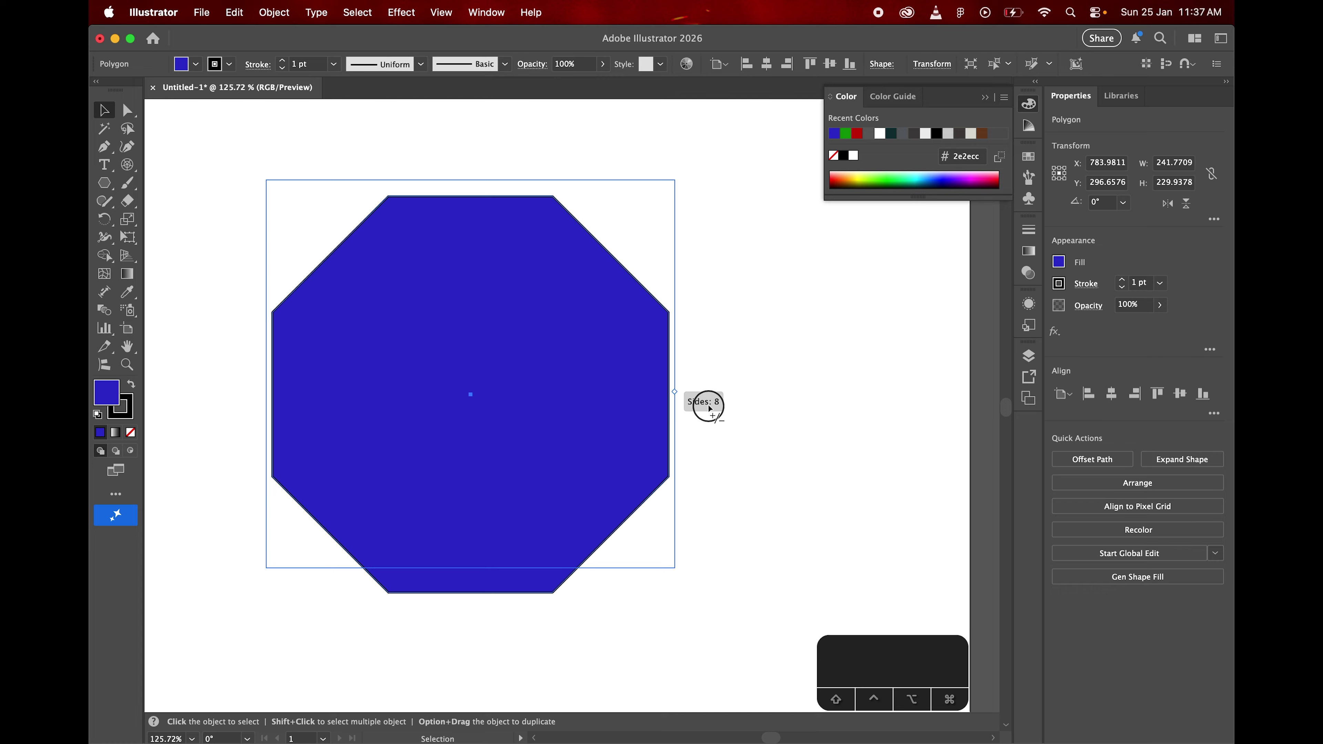
mouse_move(710, 408)
mouse_down()
mouse_move(724, 250)
mouse_move(721, 428)
mouse_move(721, 411)
mouse_up()
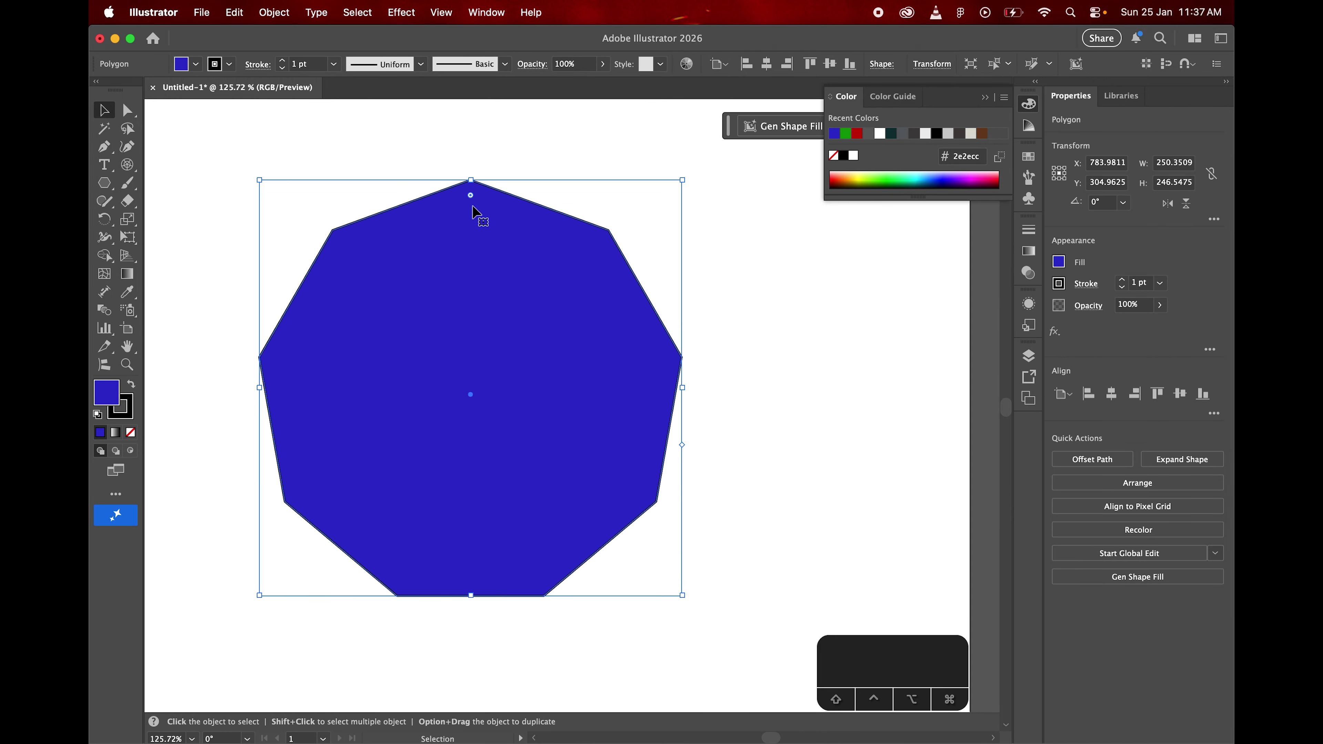
Try adjusting the nine-sided polygon's corners and width, undoing the width change, and reduce it to eight sides
drag(470, 204, 497, 161)
drag(682, 391, 537, 390)
key(super+z)
drag(470, 204, 503, 158)
drag(683, 440, 679, 404)
click(192, 201)
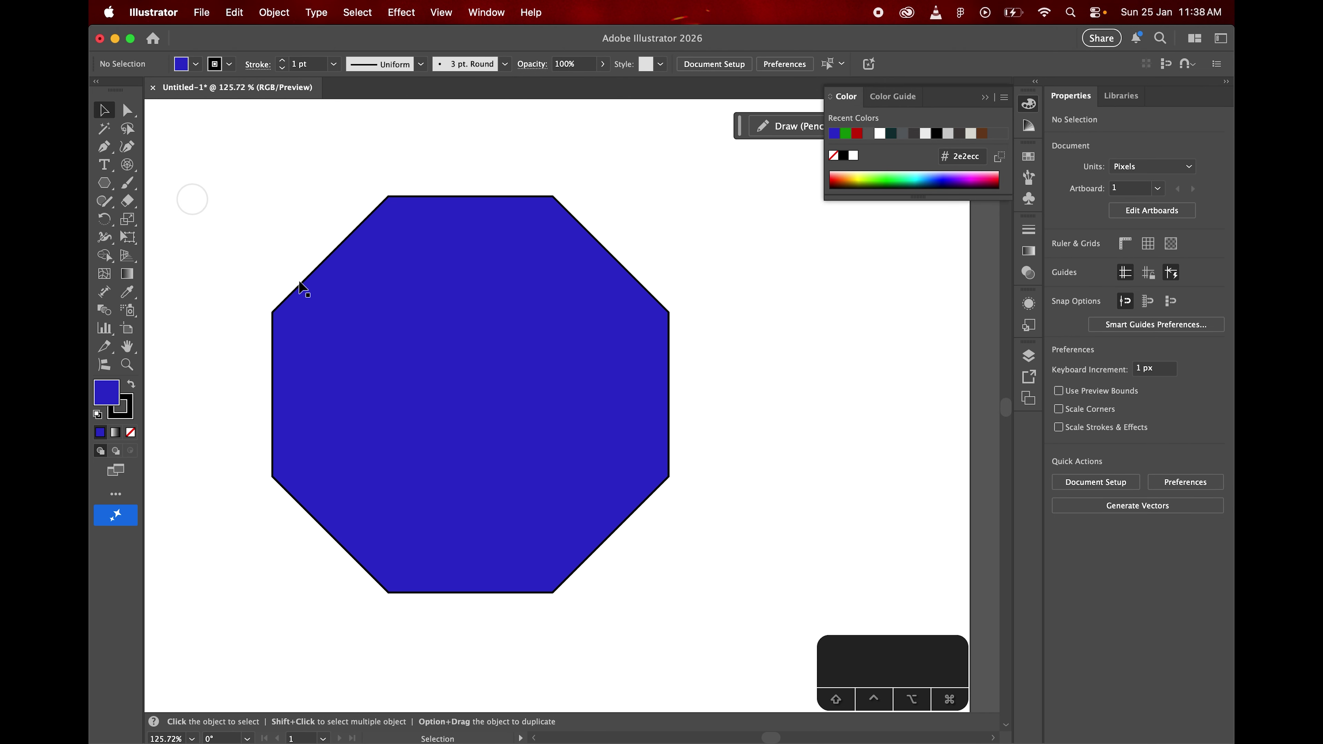
Select the octagon and delete it
scroll(451, 369, down, 1)
click(452, 370)
key(BackSpace)
Draw a five-pointed star about 247 × 235 px with the Star tool and move it down and right
click(105, 185)
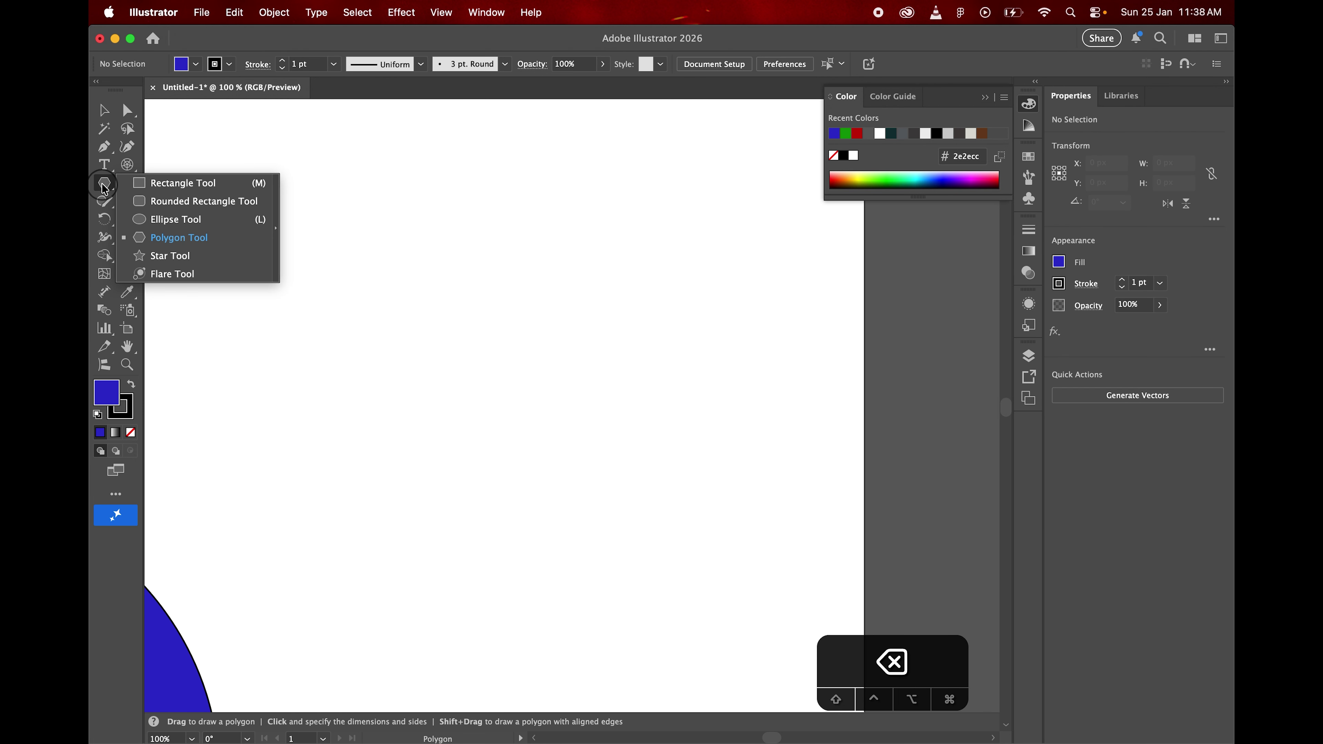
click(163, 256)
drag(410, 273, 512, 412)
click(97, 113)
drag(393, 263, 477, 348)
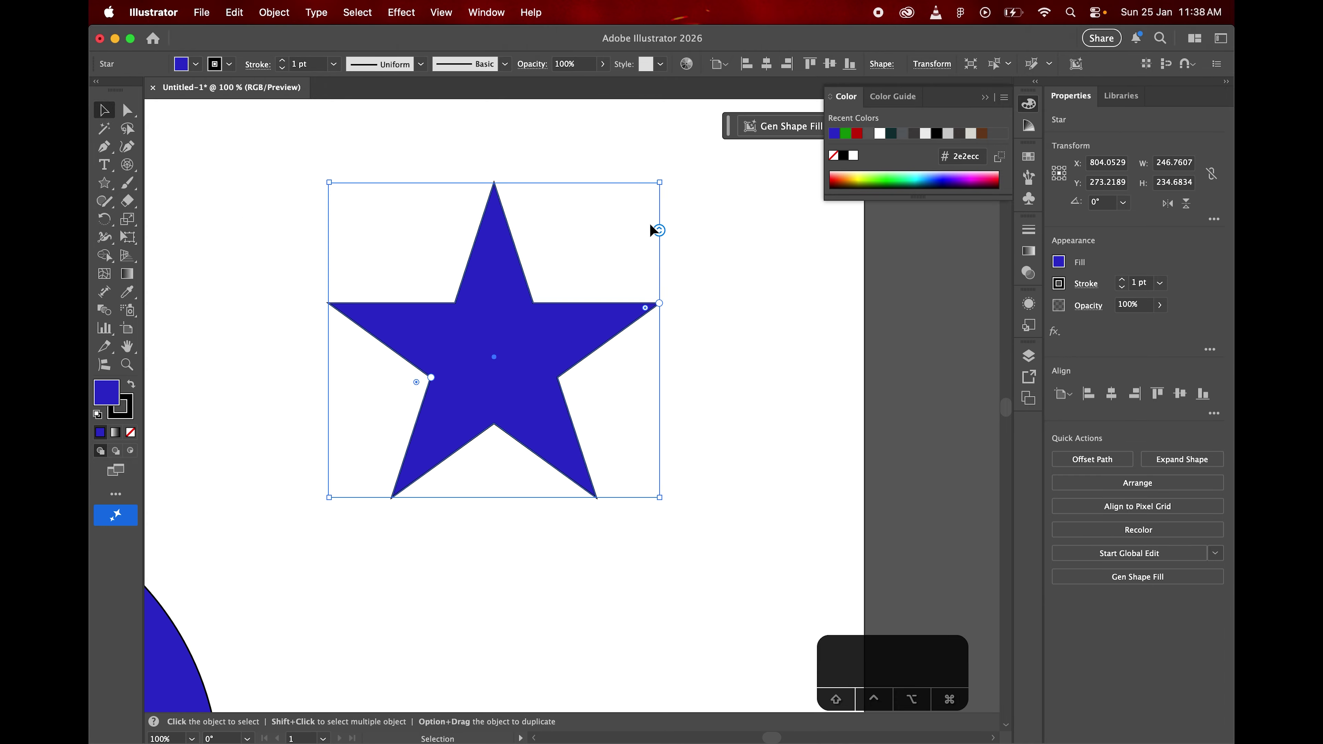
Give the star six points at a smaller overall size, and enlarge its inner radius to about 70 px
drag(659, 230, 626, 334)
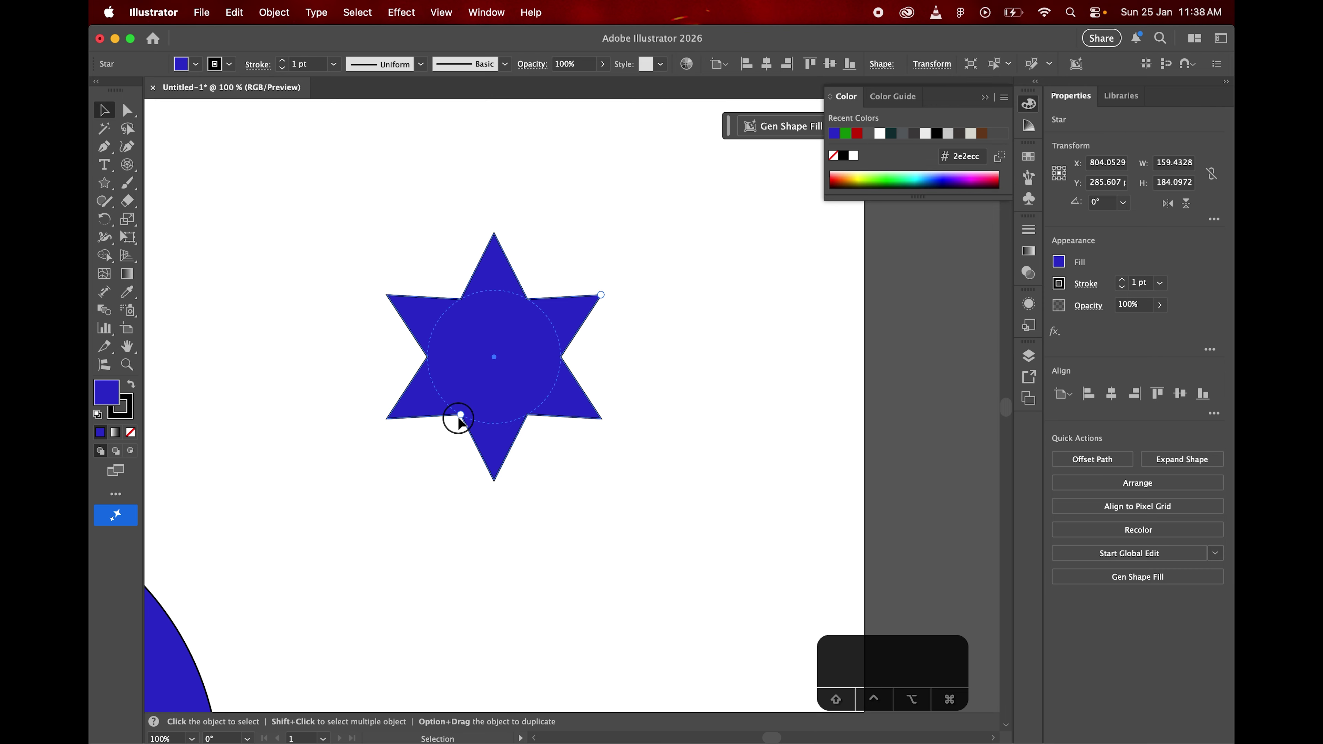
drag(460, 416, 452, 432)
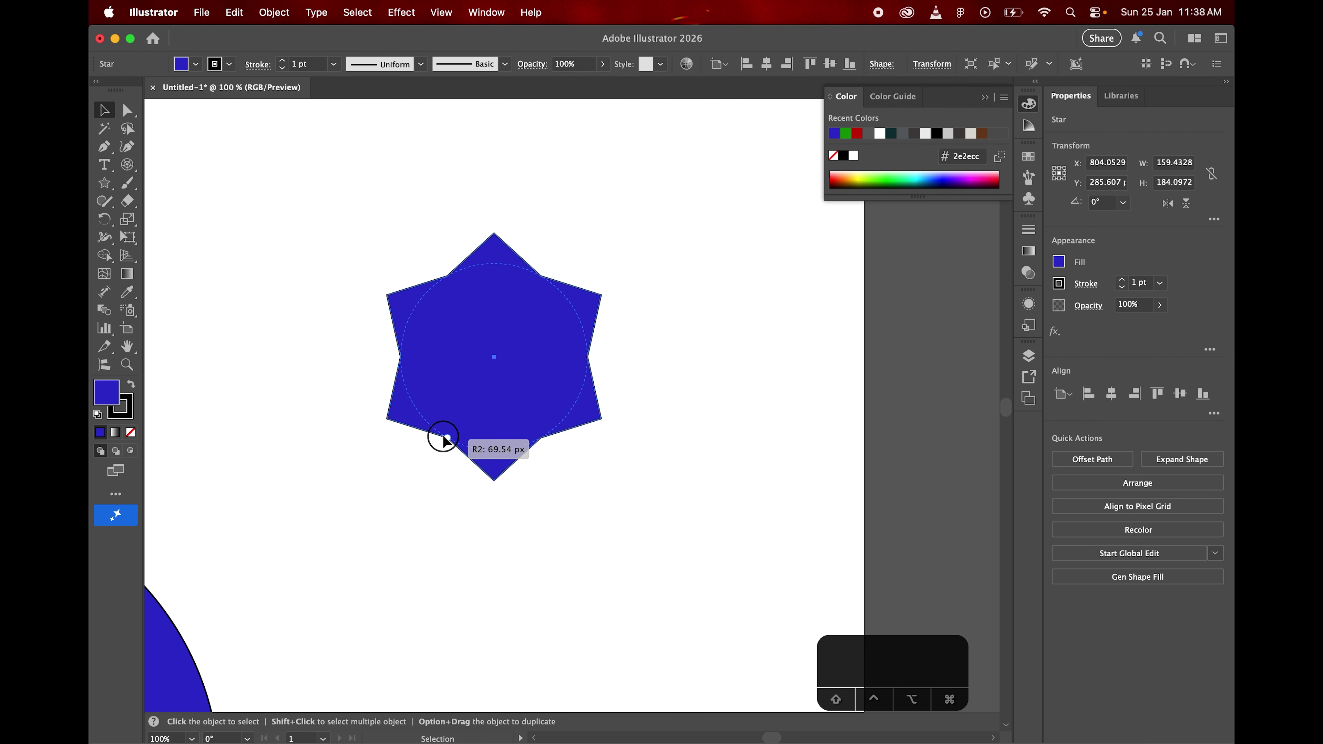
drag(444, 440, 445, 439)
Shrink the star's outer radius so it measures about 147 × 170 px, and reduce its inner radius for sharper points
mouse_move(602, 296)
mouse_down()
mouse_move(569, 322)
mouse_move(592, 297)
mouse_up()
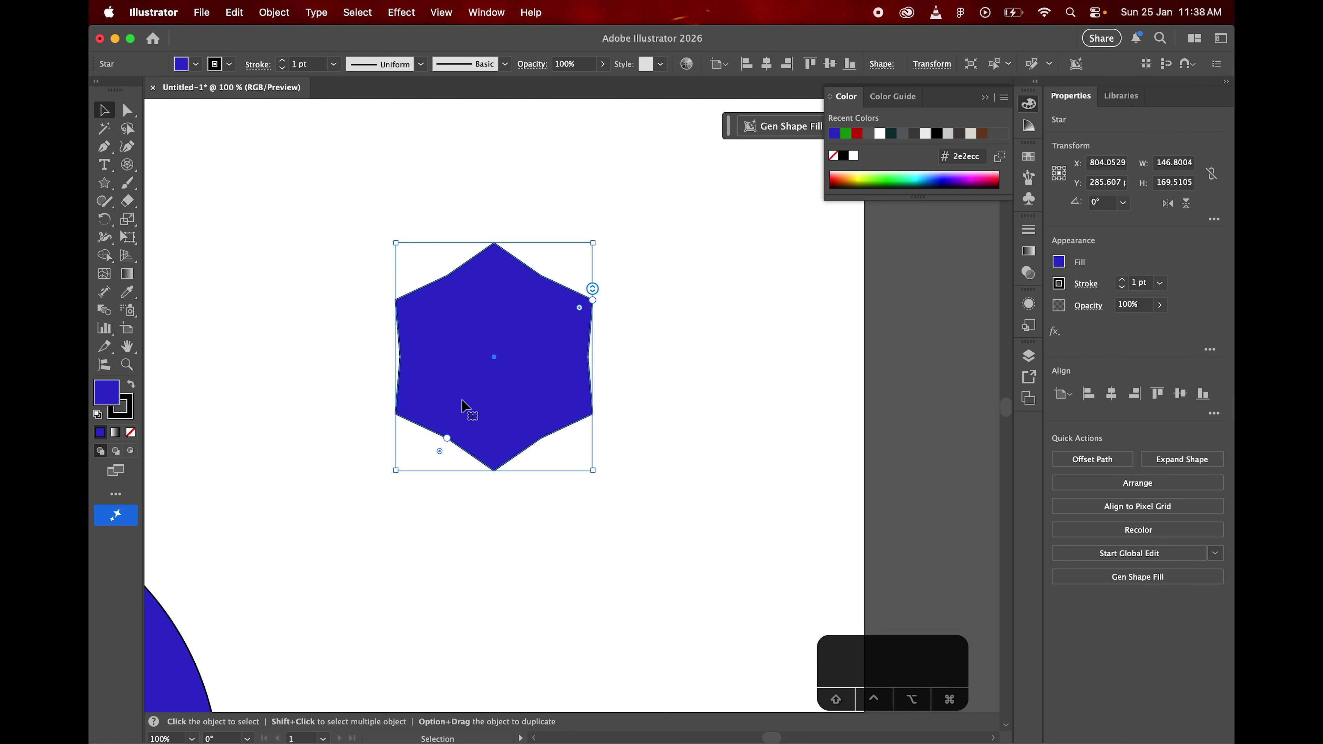
drag(447, 438, 468, 424)
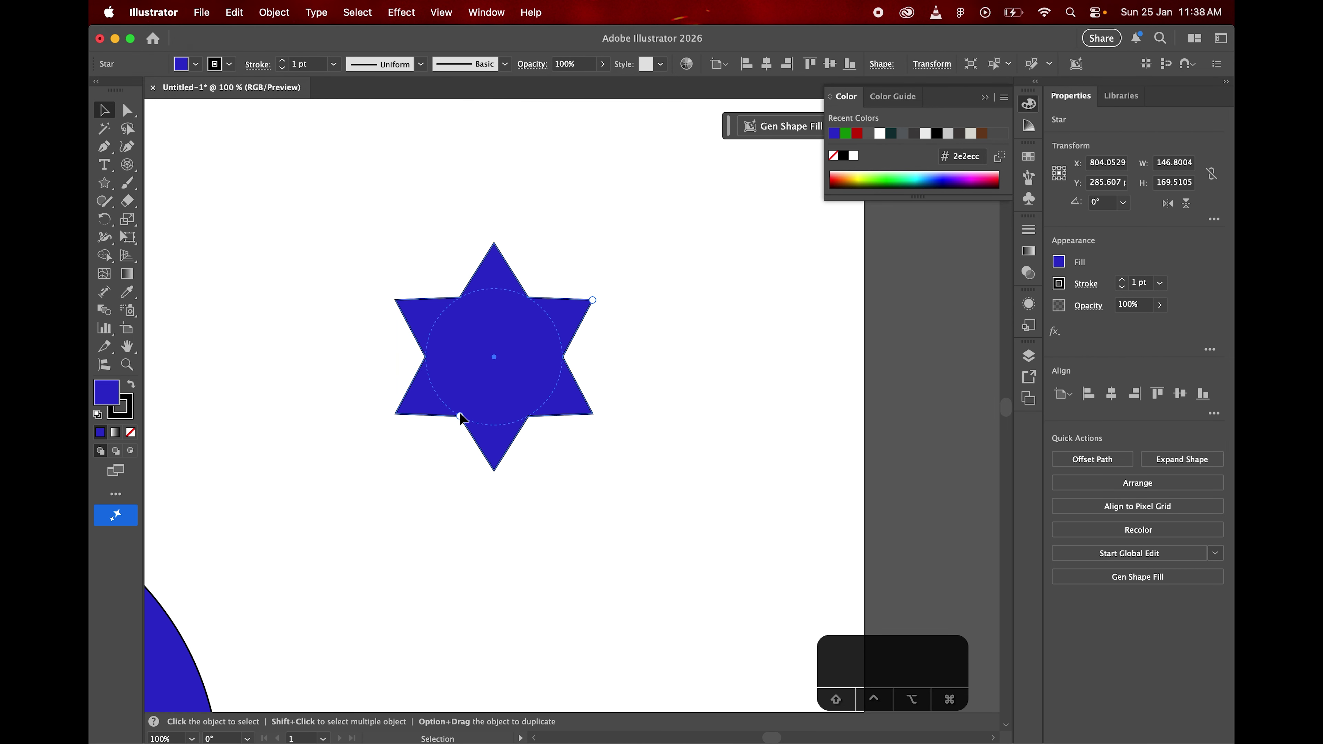
mouse_move(460, 415)
mouse_down()
mouse_move(443, 437)
mouse_move(473, 398)
mouse_move(455, 424)
mouse_up()
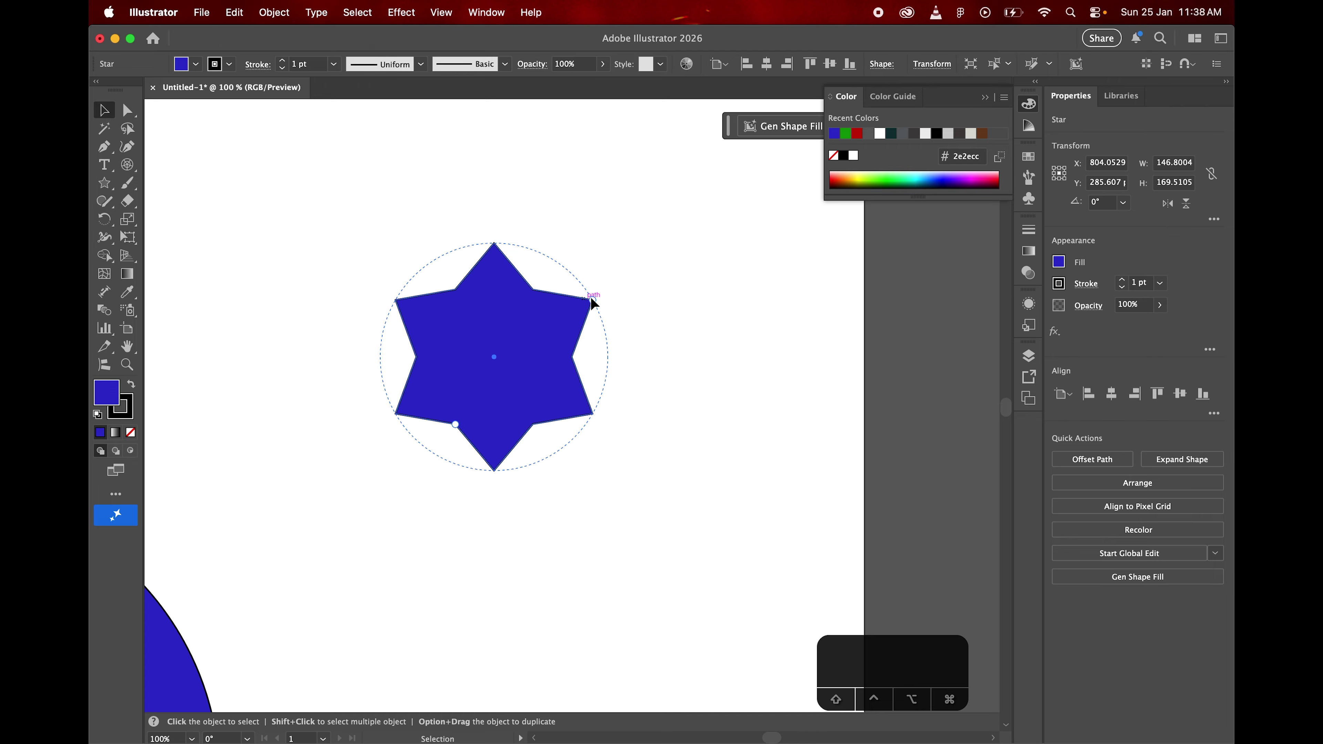
Enlarge the star's outer radius and round its six points into broad petals, forming a flower about 141 × 155 px
mouse_move(593, 301)
mouse_down()
mouse_move(638, 274)
mouse_move(544, 328)
mouse_move(601, 295)
mouse_up()
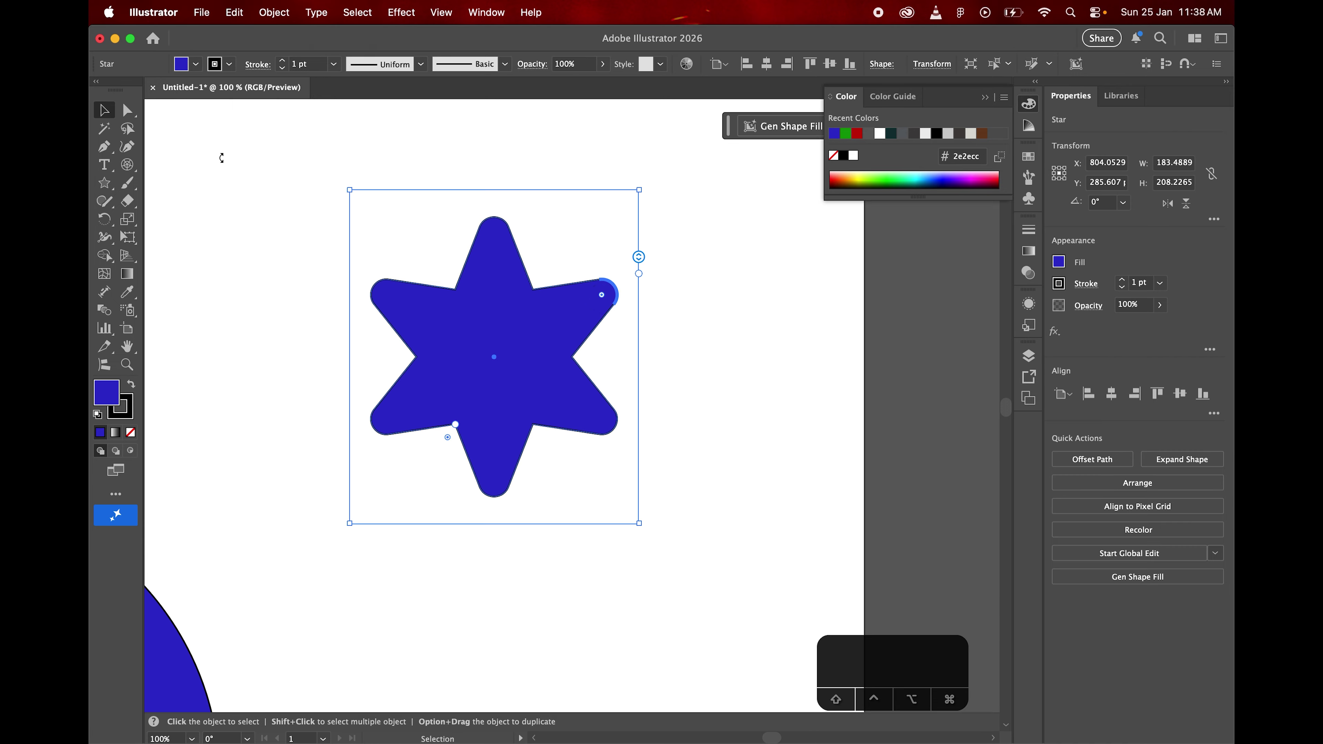
click(285, 214)
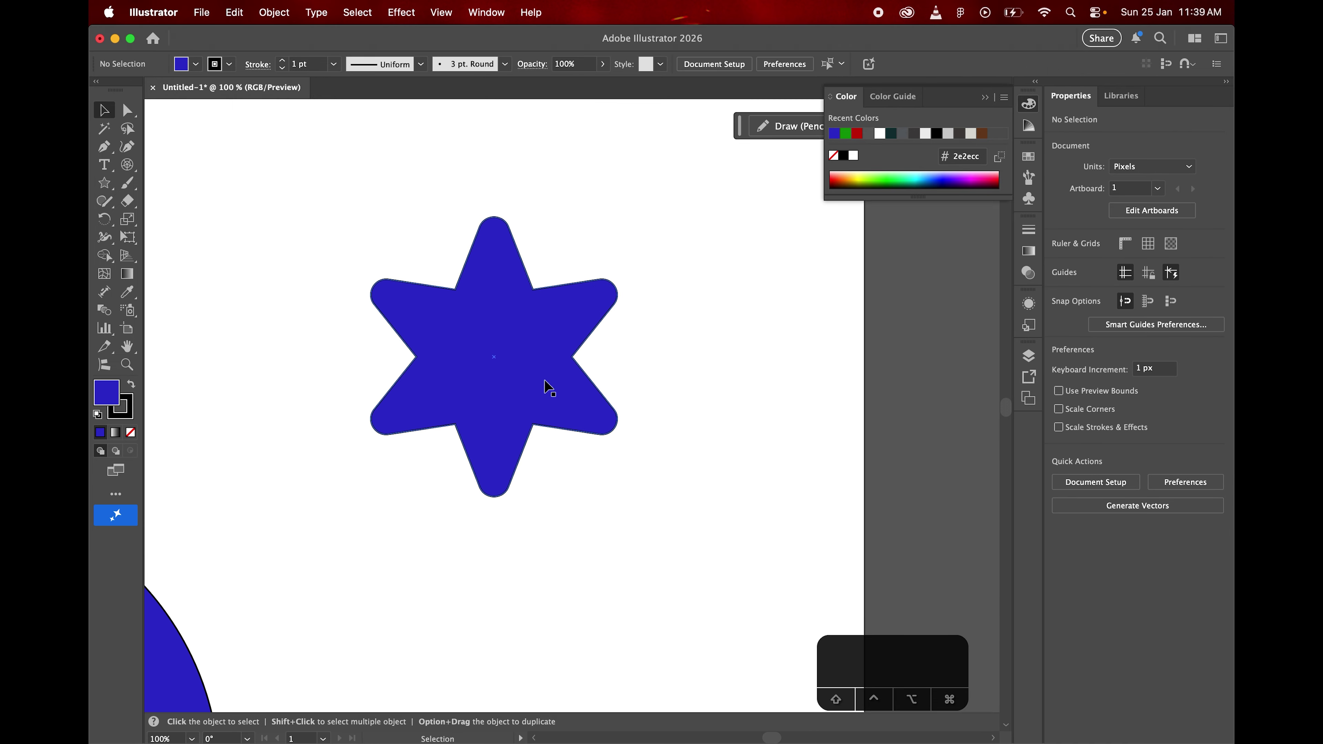
drag(547, 387, 580, 433)
drag(634, 341, 579, 365)
click(600, 270)
Duplicate the flower twice, placing one copy to its right and the other below, between the two
drag(540, 420, 698, 258)
key(space)
drag(635, 257, 712, 310)
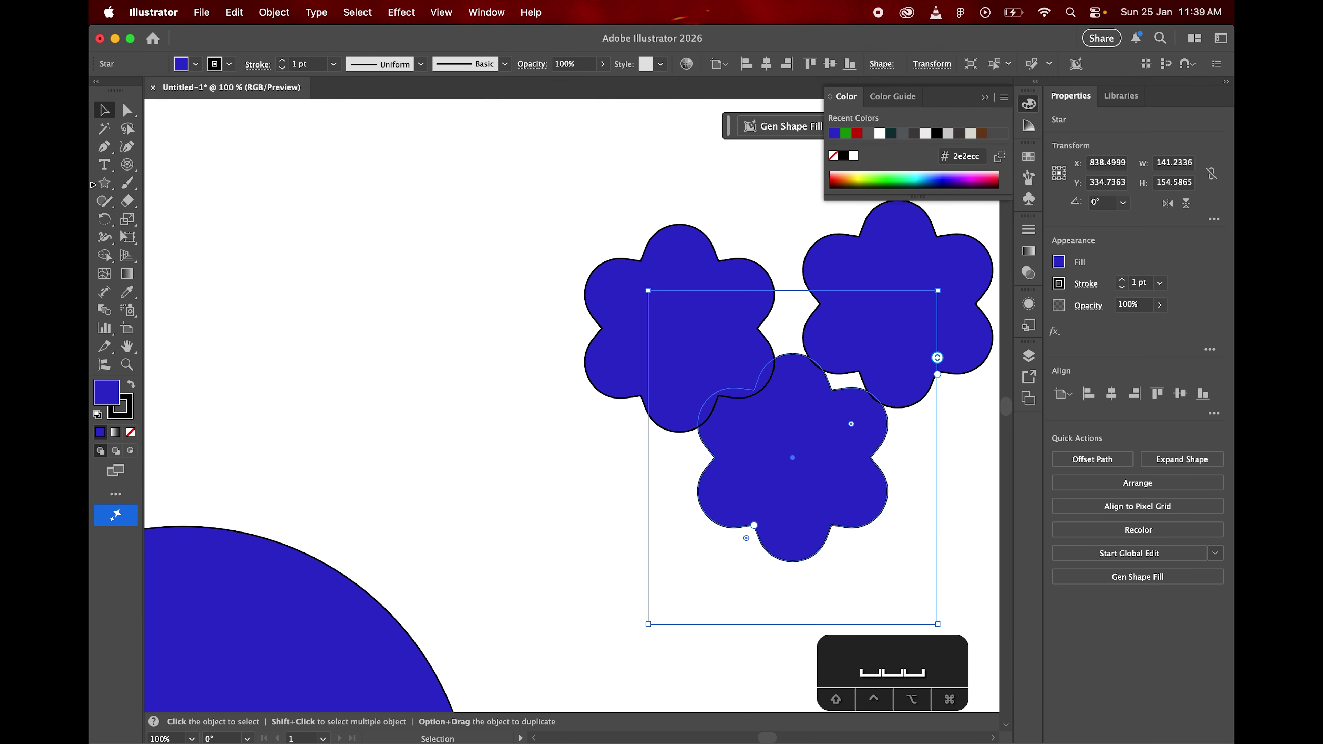
Draw a lens flare about 1214 × 1214 px with the Flare tool, centred near the leftmost flower
click(105, 186)
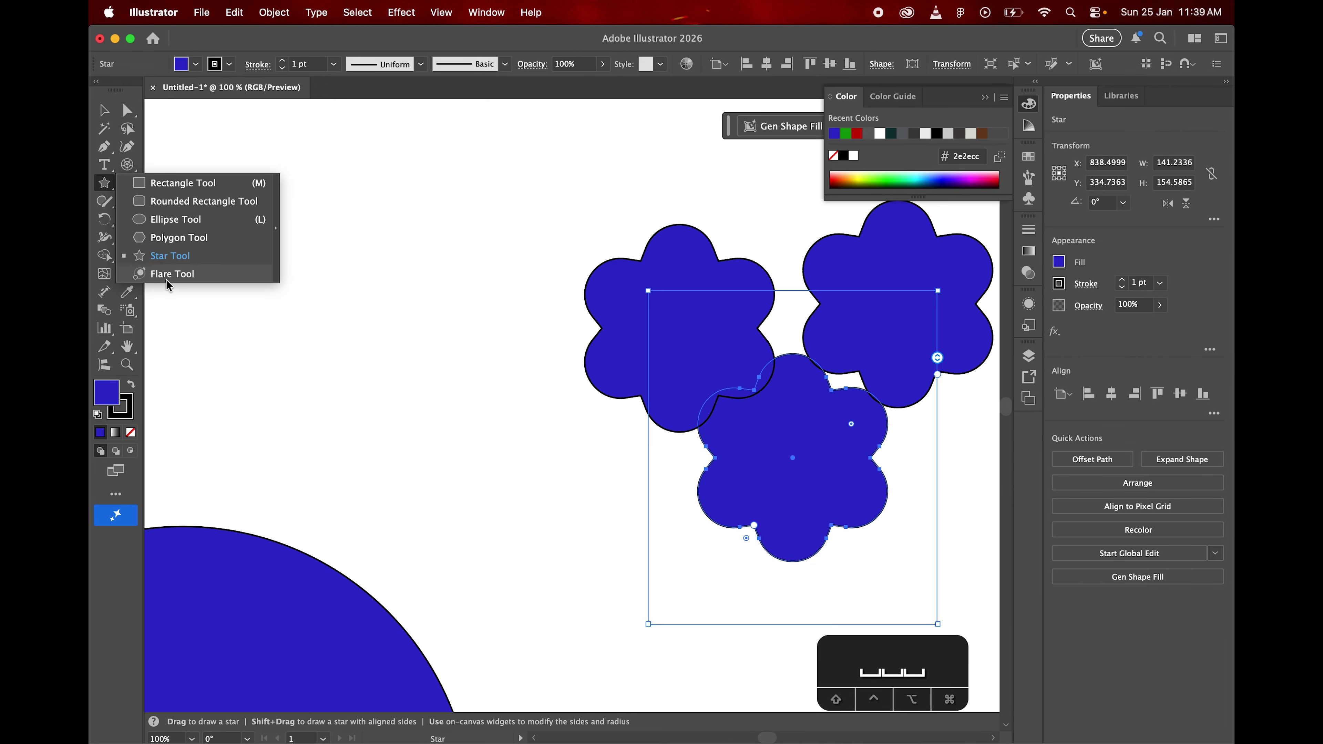
click(168, 278)
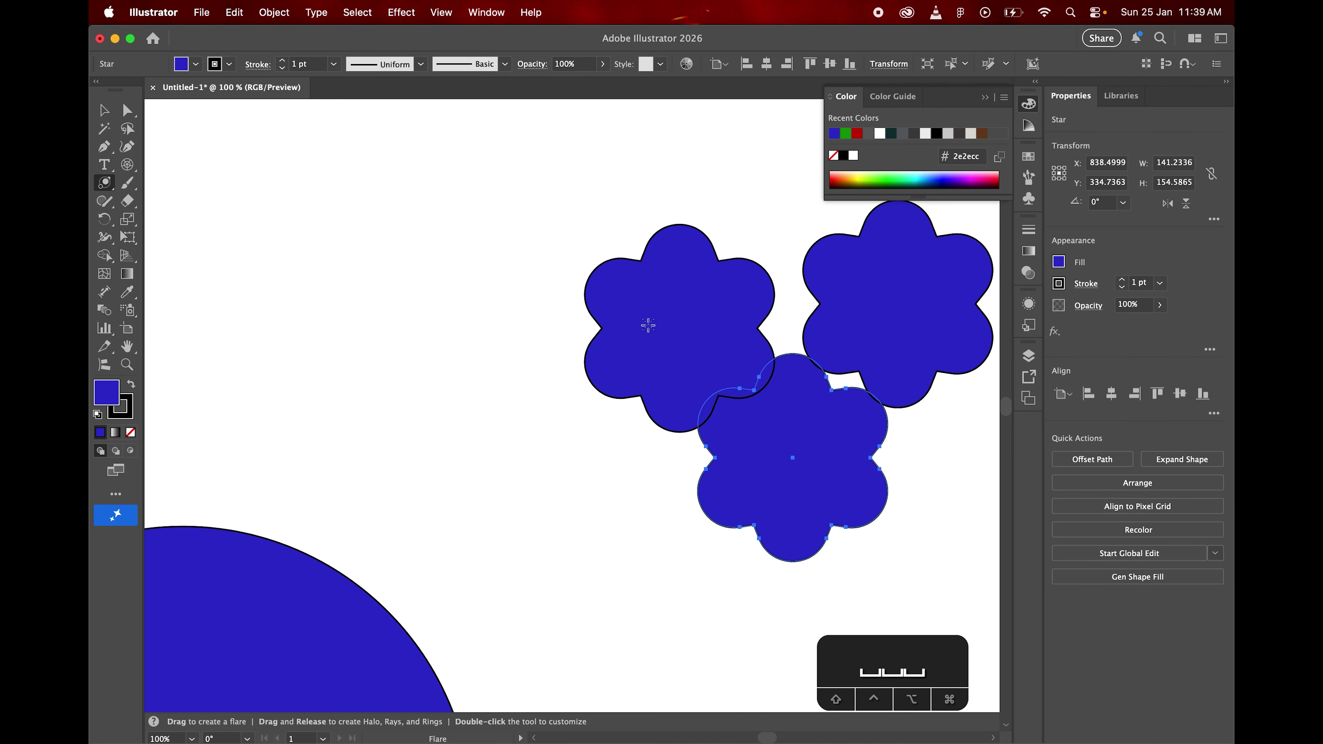
drag(360, 258, 502, 407)
key(super+z)
scroll(496, 322, down, 3)
drag(644, 326, 714, 411)
click(713, 410)
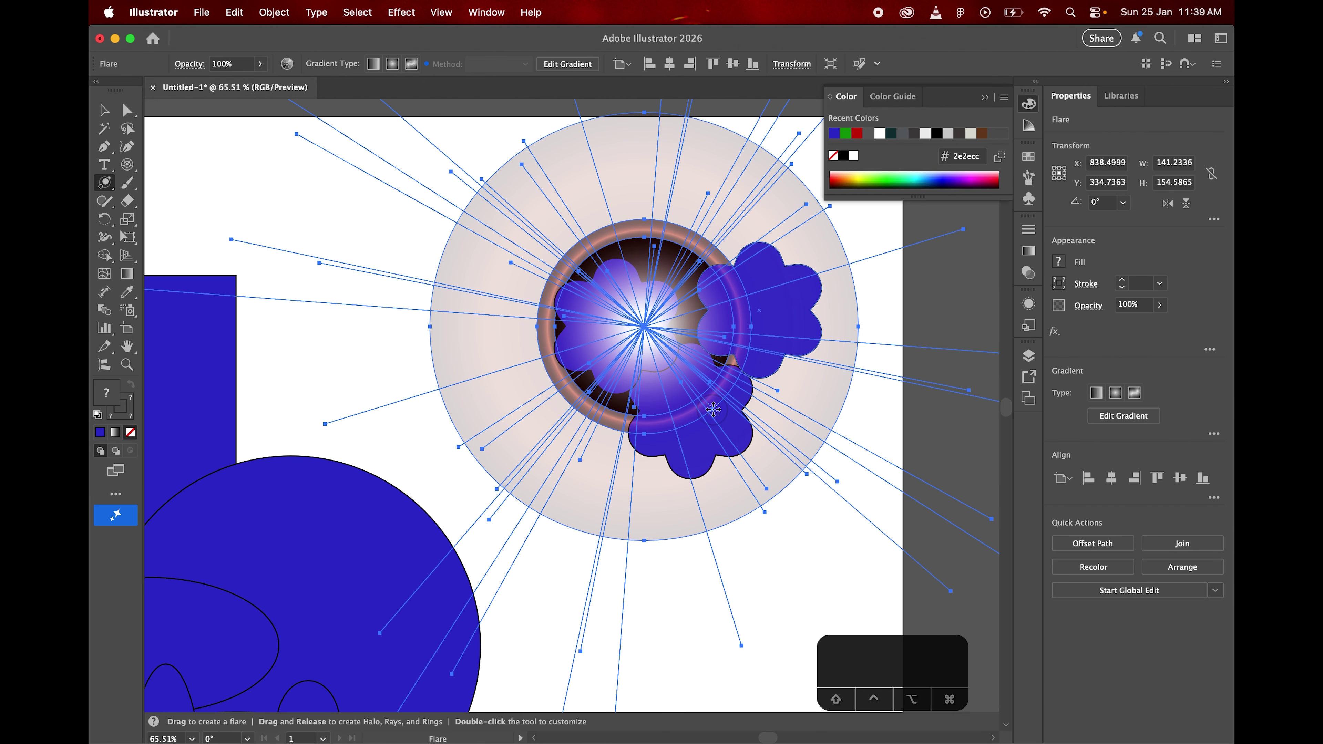
Shrink the flare to about 314 × 314 px and centre it on the leftmost flower
click(104, 111)
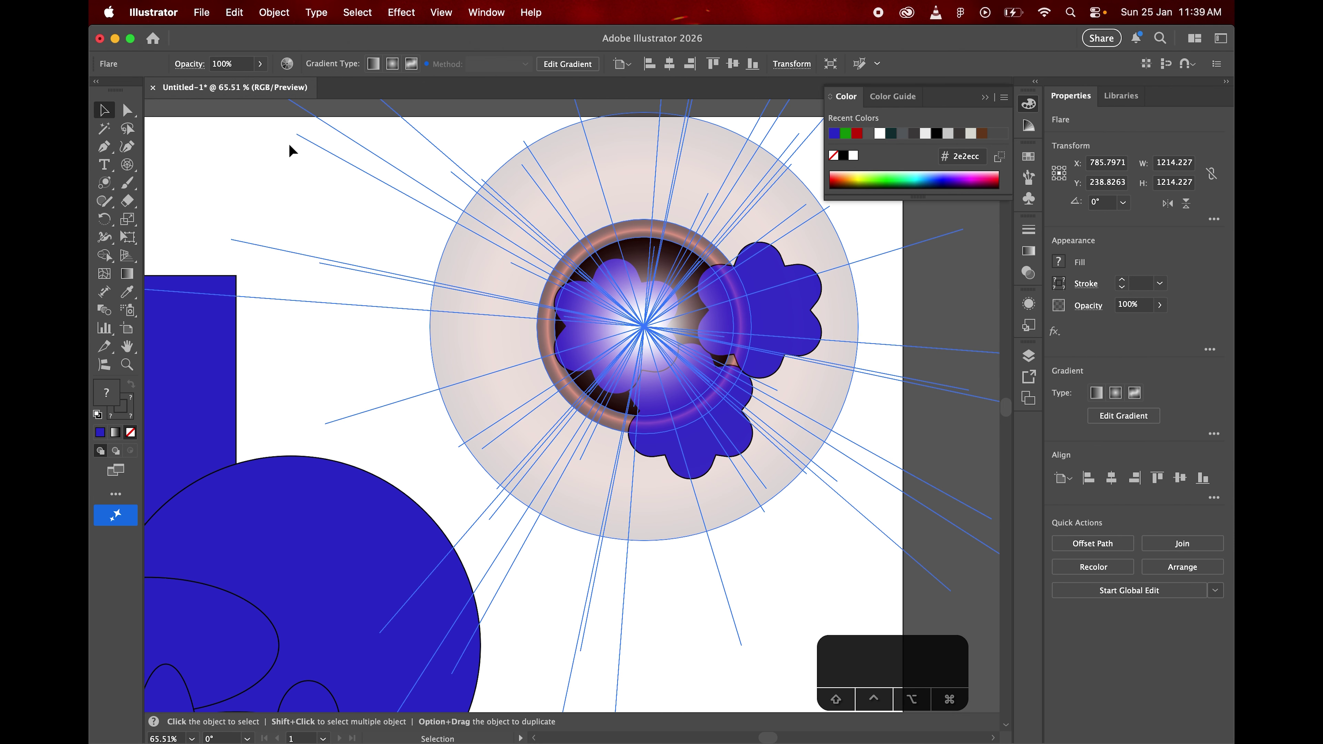
click(863, 598)
click(703, 334)
scroll(725, 360, up, 3)
scroll(719, 355, down, 5)
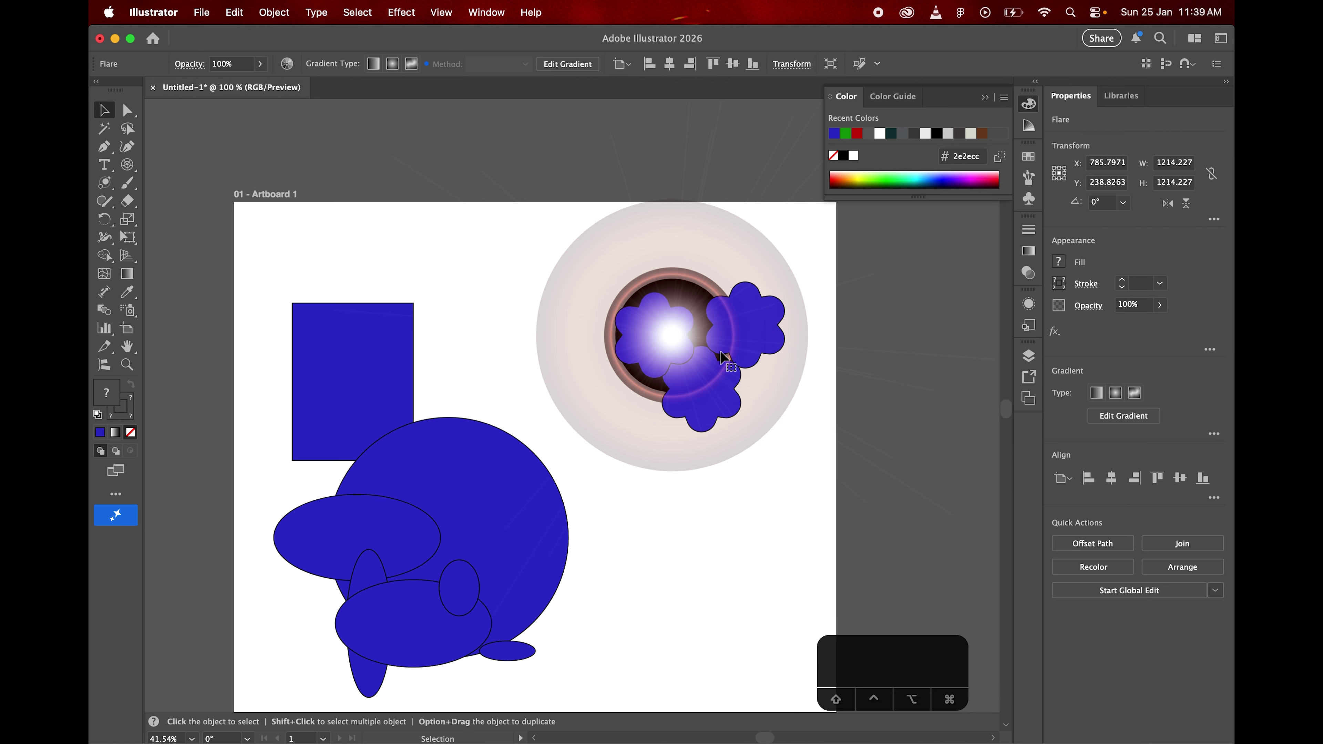
drag(333, 335, 742, 335)
drag(875, 335, 662, 330)
scroll(663, 329, up, 4)
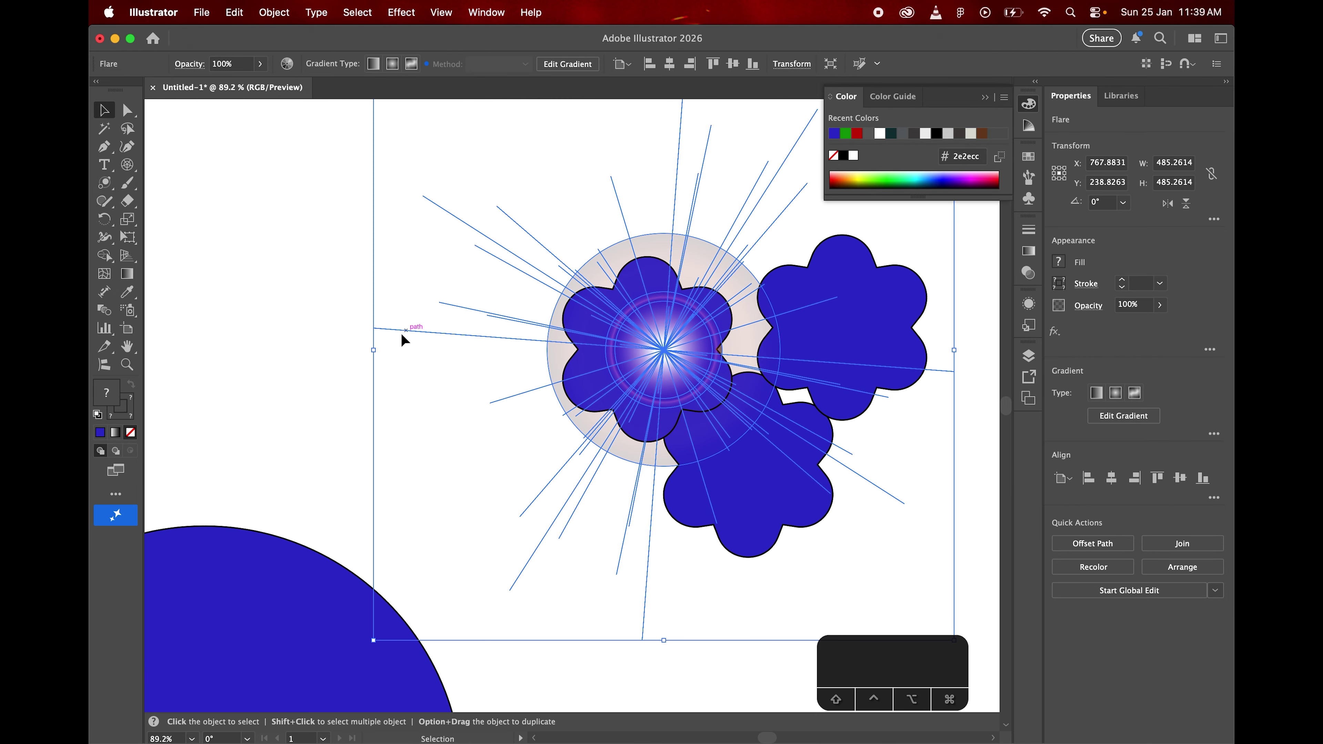
drag(374, 350, 577, 349)
drag(766, 357, 647, 349)
click(367, 360)
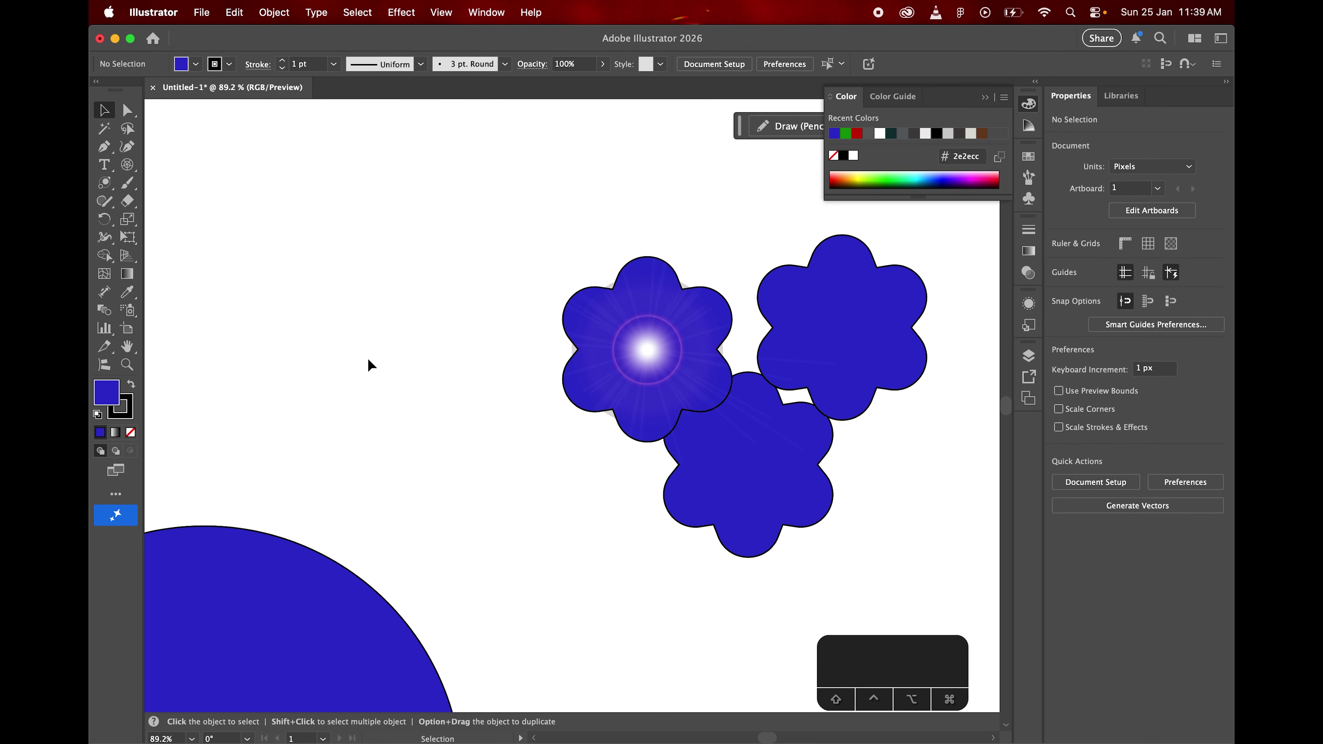
Select the flare together with the flower beneath it and delete both
scroll(365, 363, down, 5)
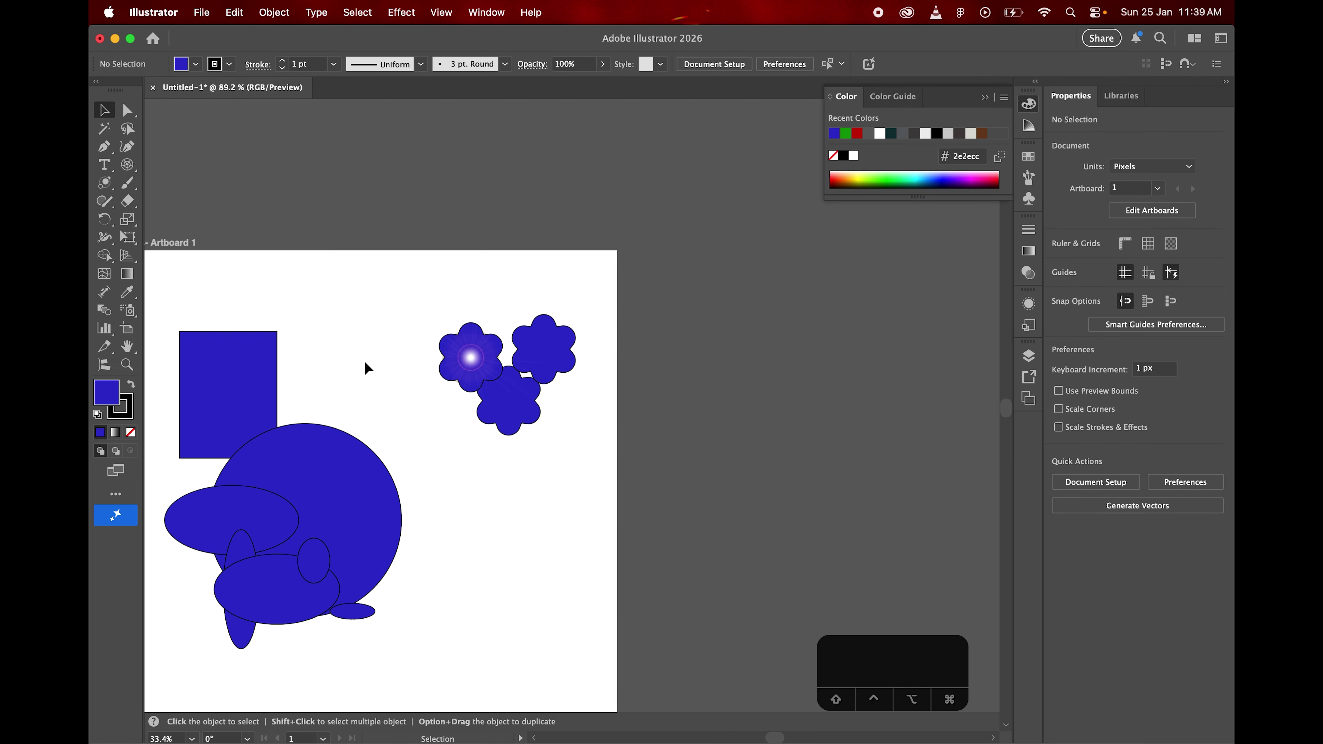
scroll(490, 385, up, 6)
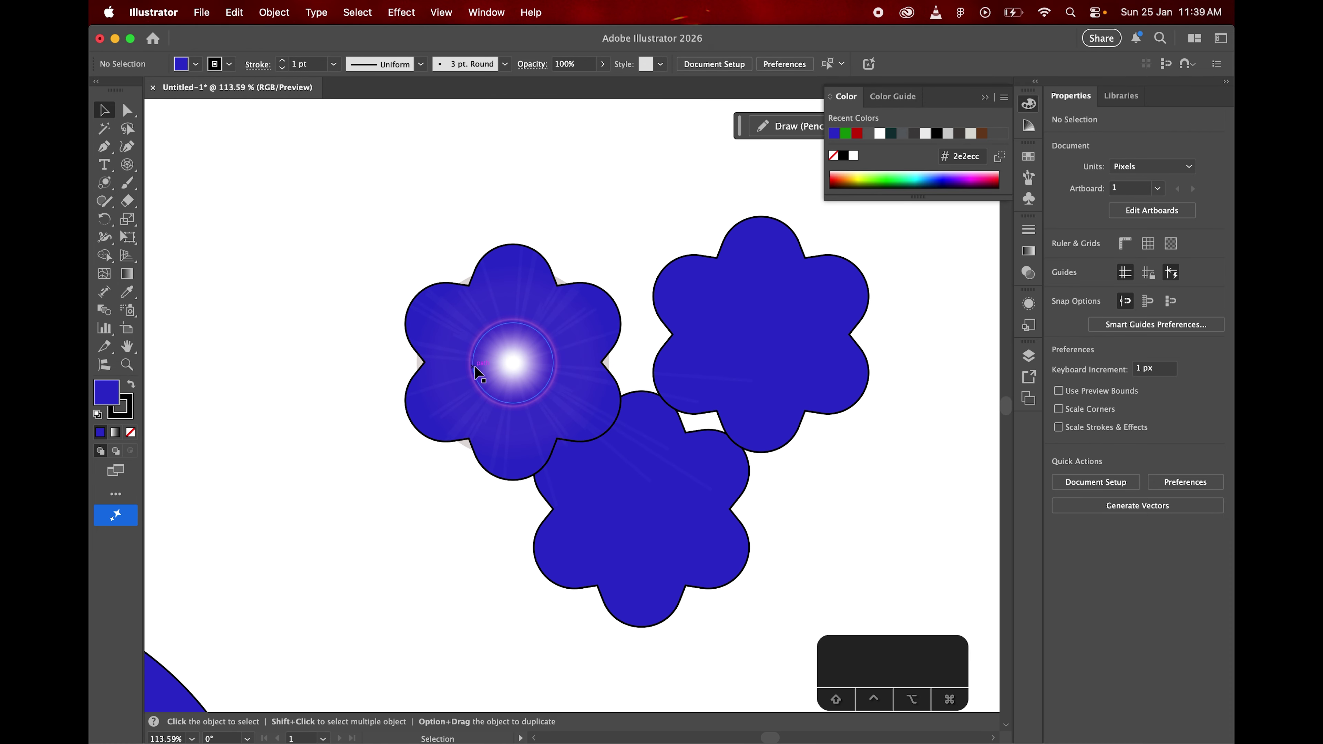
click(542, 338)
scroll(543, 333, down, 2)
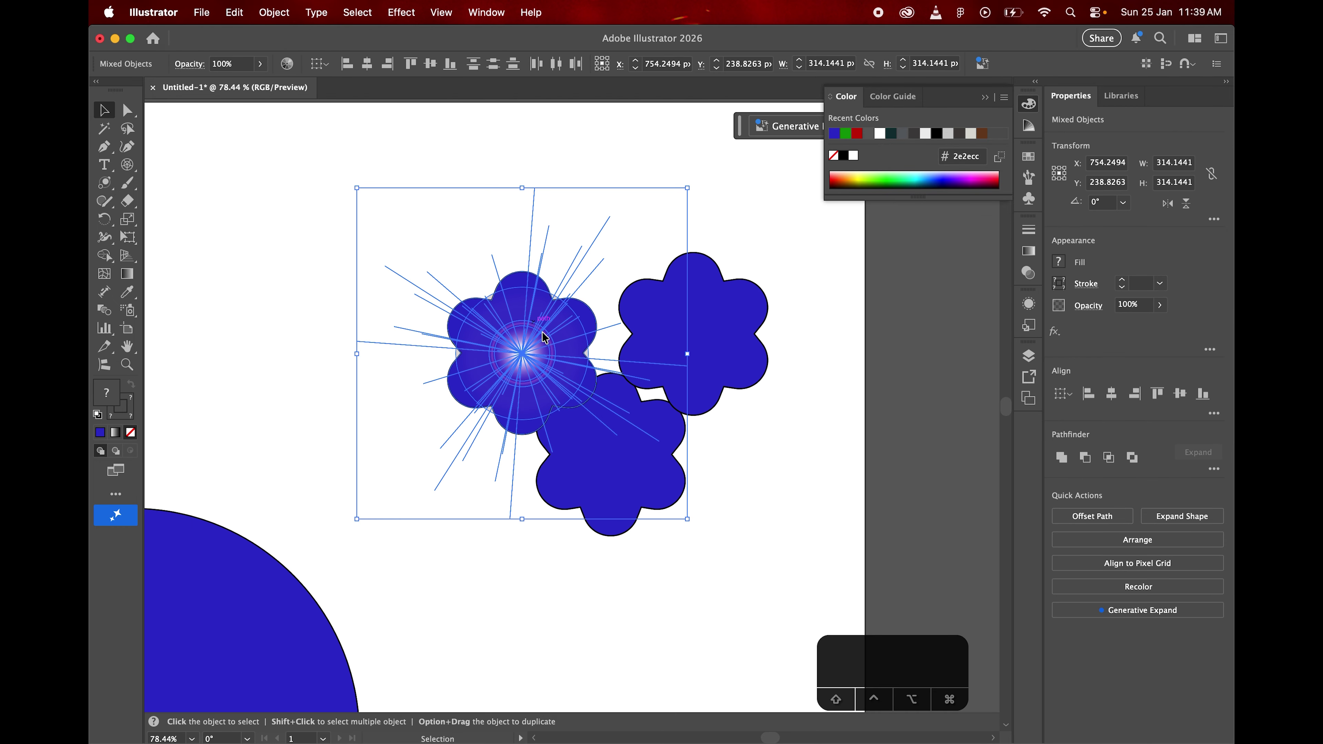
key(BackSpace)
scroll(542, 338, left, 4)
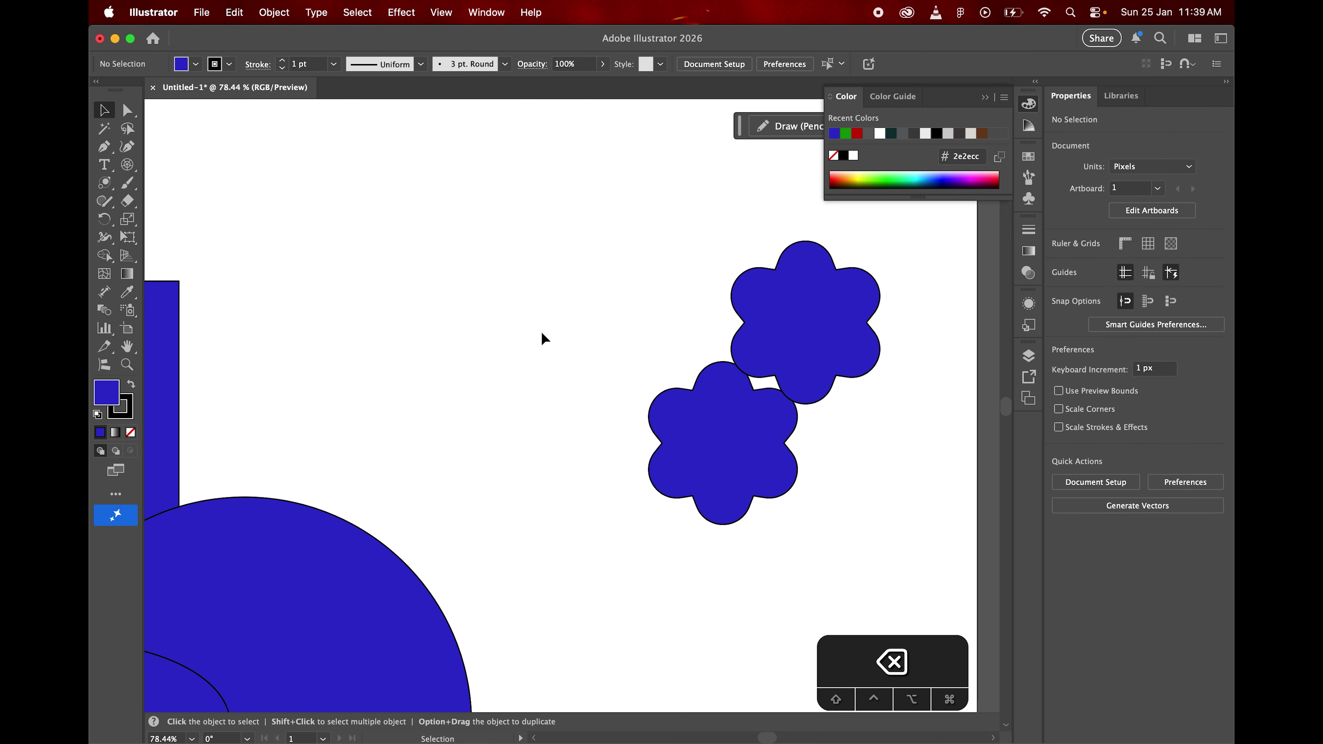
click(112, 206)
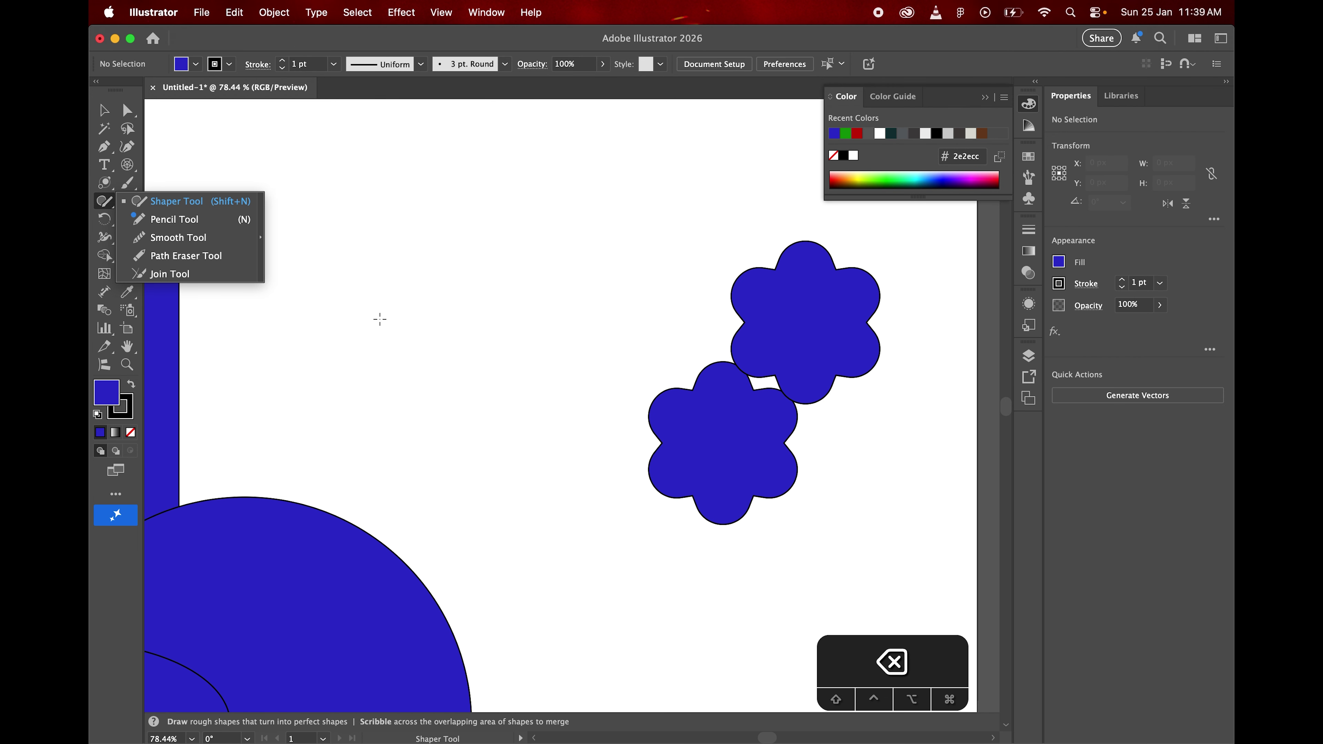
click(130, 204)
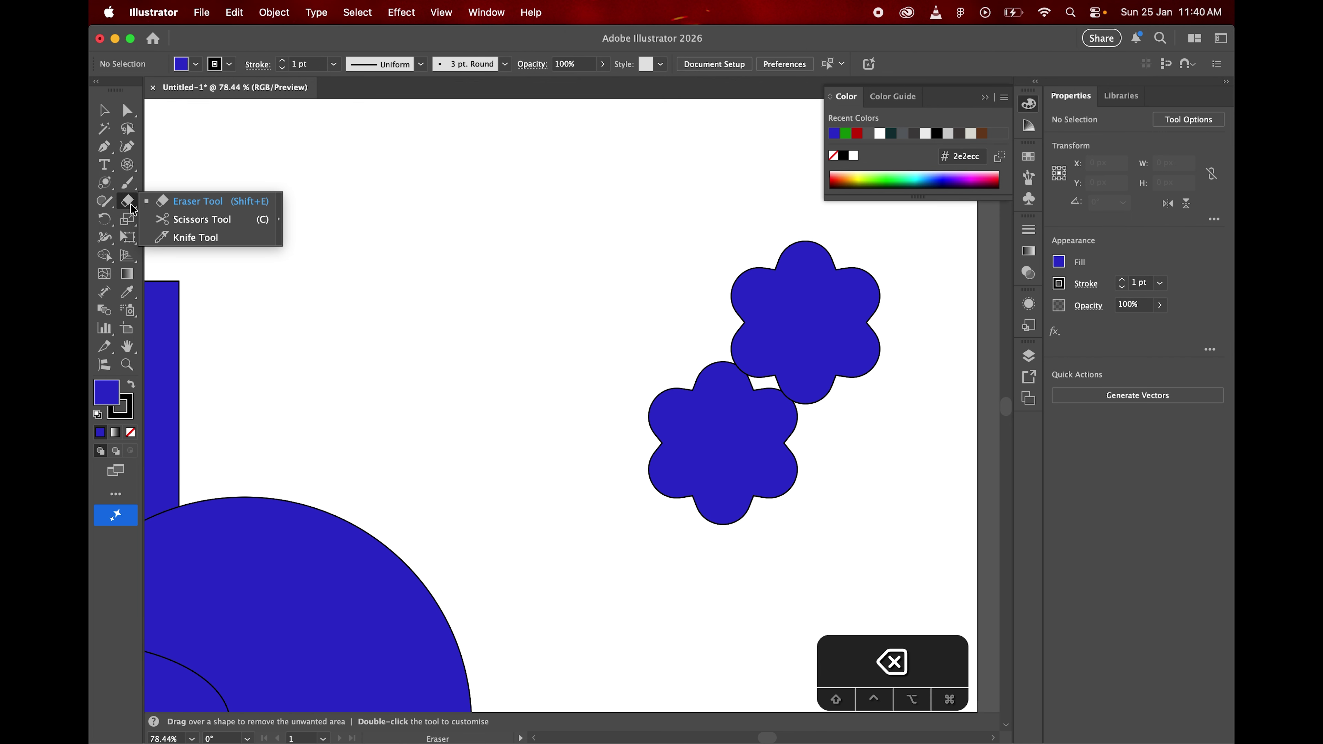
click(103, 106)
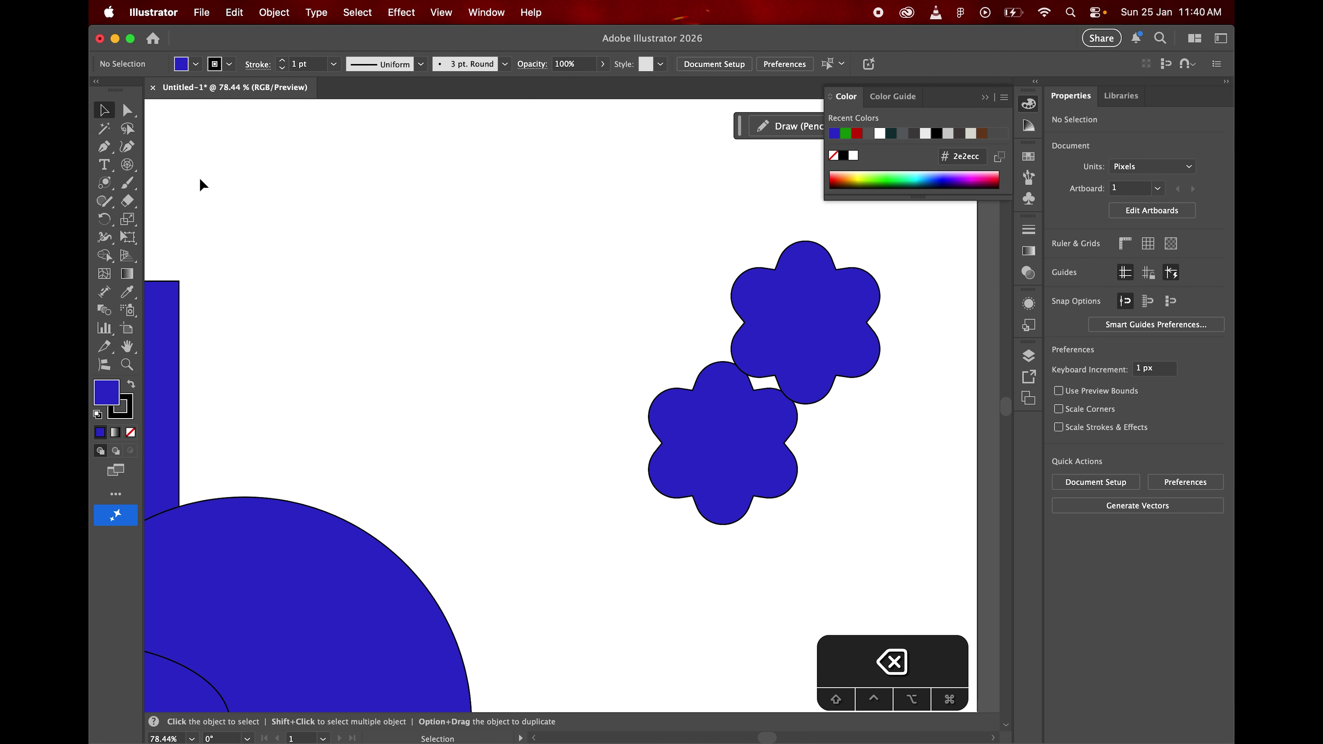
Move the rectangle right and slightly up to about X 527, Y 203 px
scroll(369, 354, down, 3)
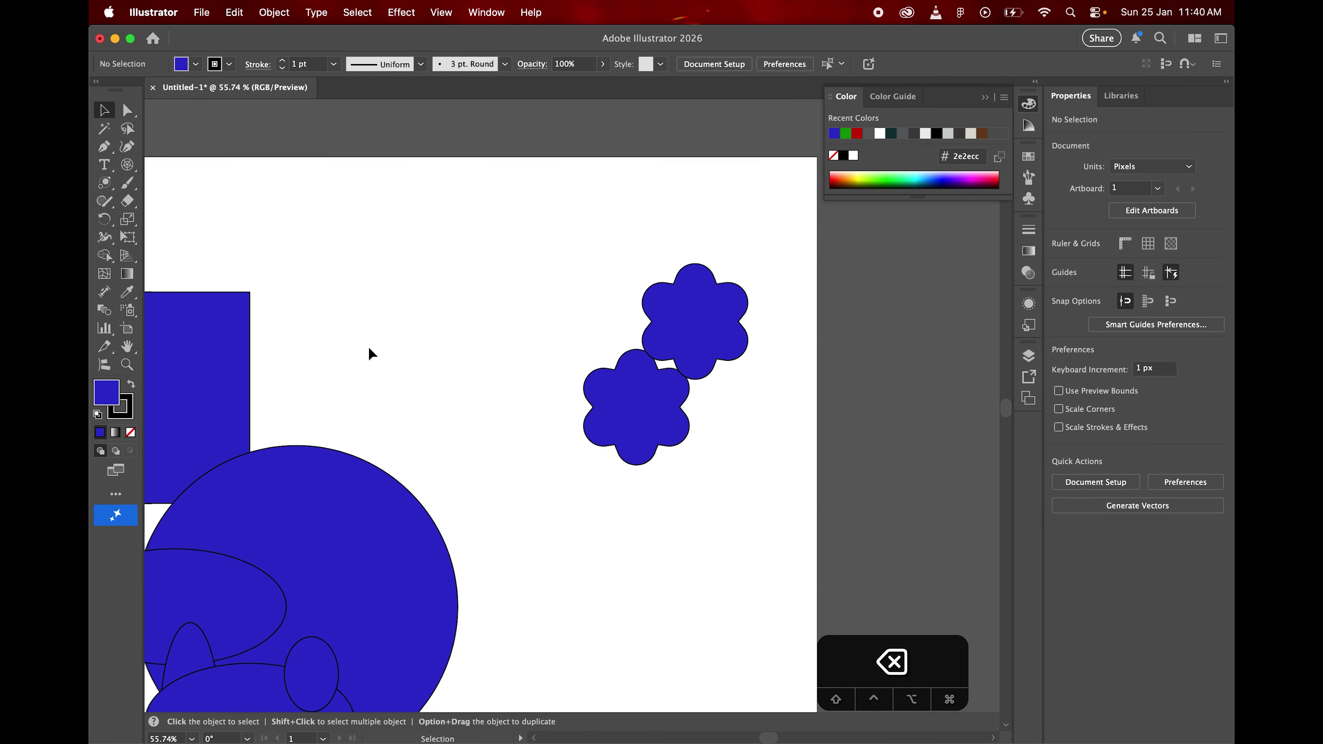
scroll(369, 354, left, 5)
drag(366, 376, 602, 313)
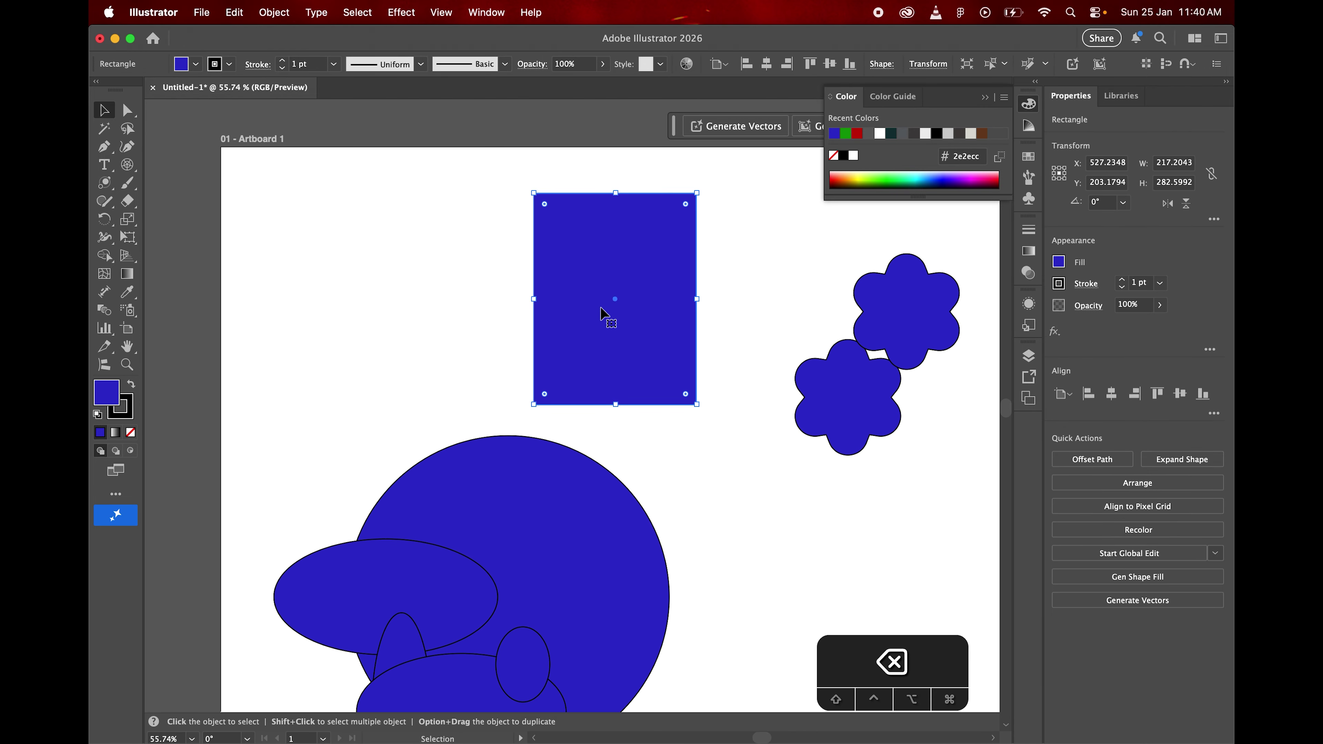
Paint a wavy stroke about 320 × 68 px with the Paintbrush in the empty area below the flowers
click(128, 185)
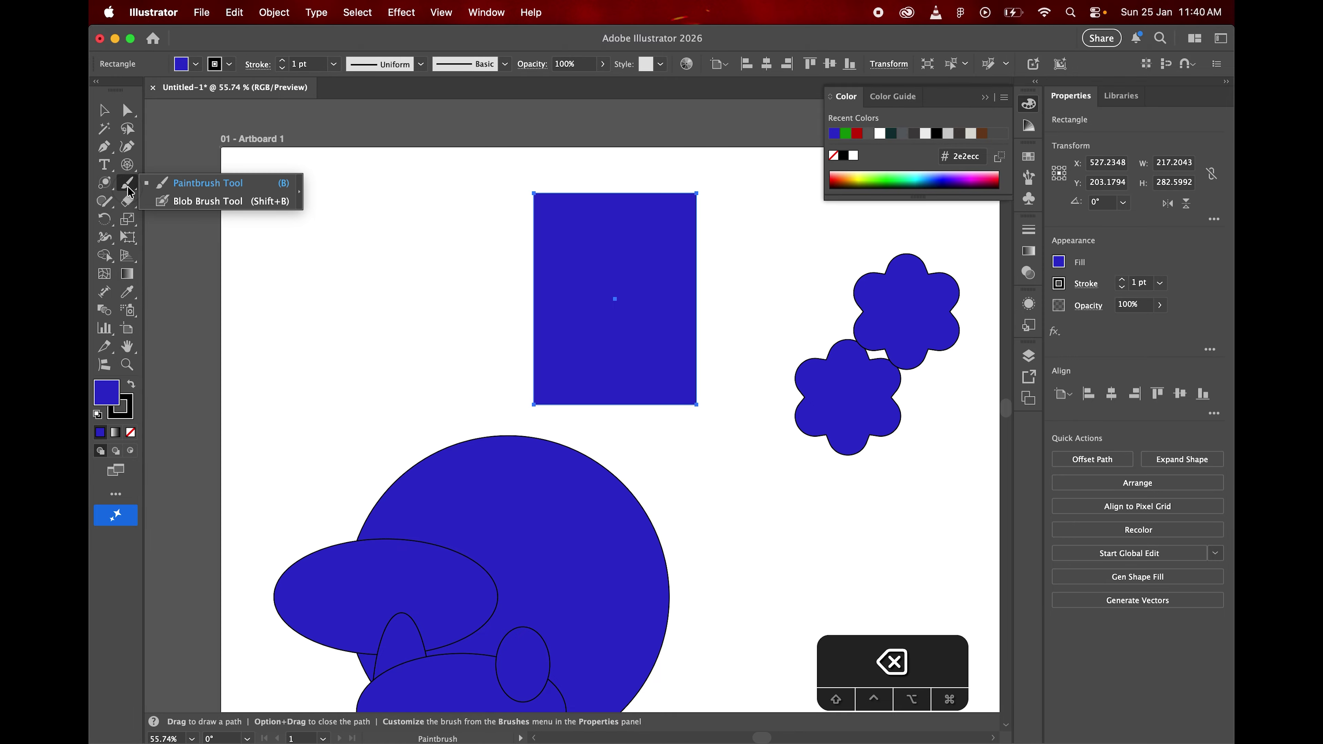
mouse_move(286, 284)
mouse_down()
mouse_move(486, 261)
mouse_move(645, 424)
mouse_up()
scroll(627, 503, down, 3)
key(super+z)
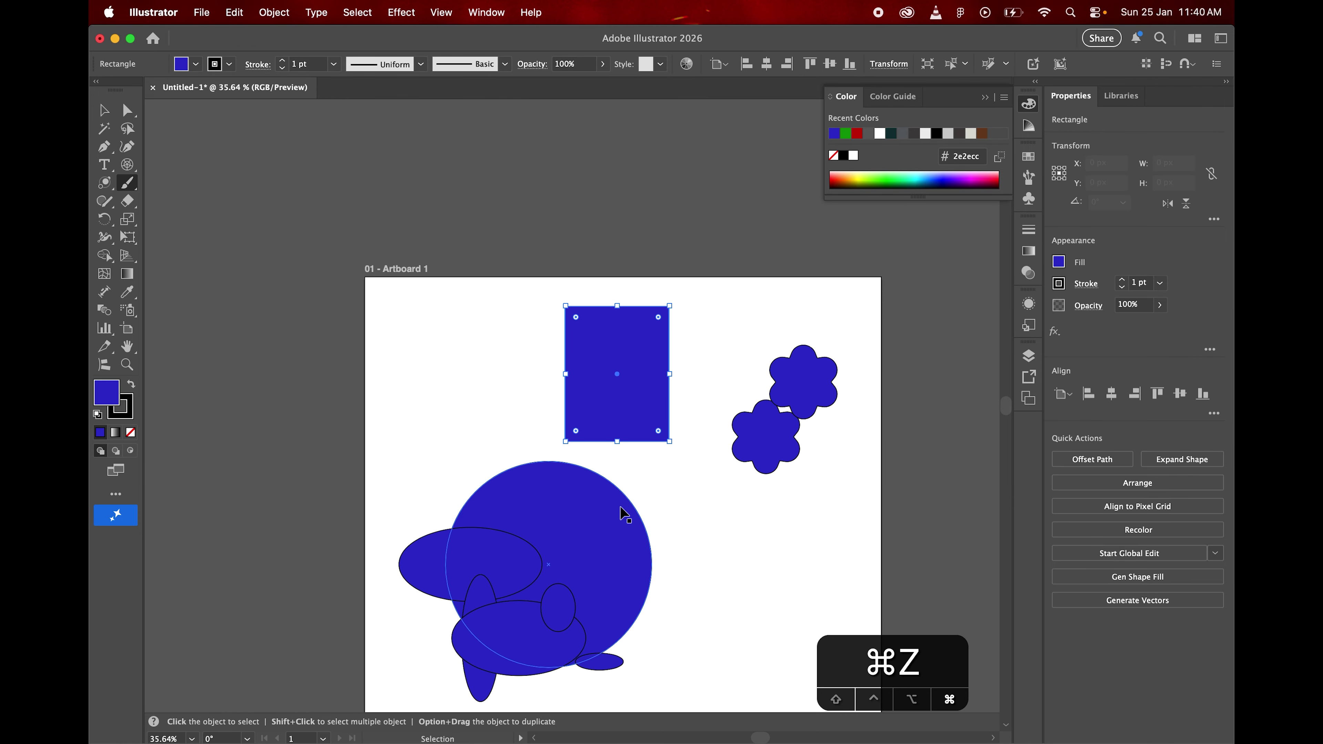
scroll(691, 486, up, 8)
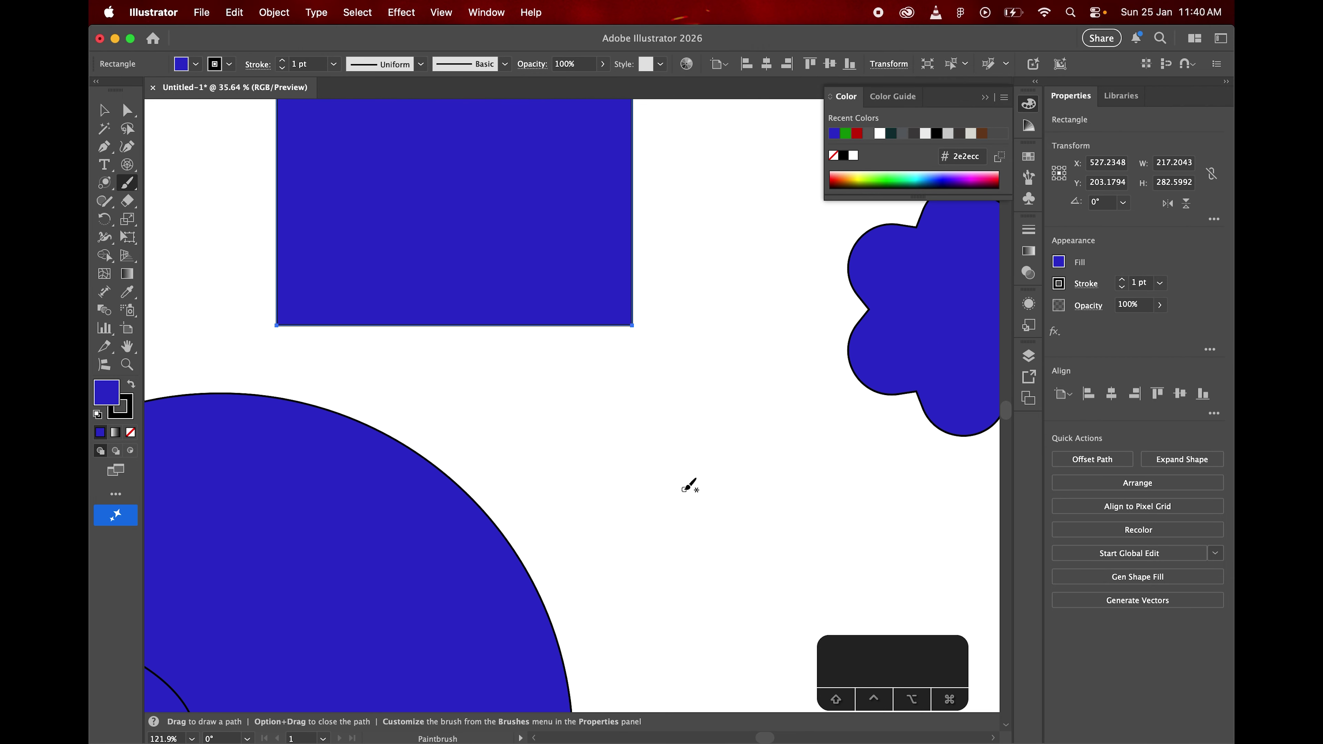
scroll(691, 486, down, 5)
scroll(691, 486, right, 5)
mouse_move(436, 380)
mouse_down()
mouse_move(480, 430)
mouse_move(962, 482)
mouse_up()
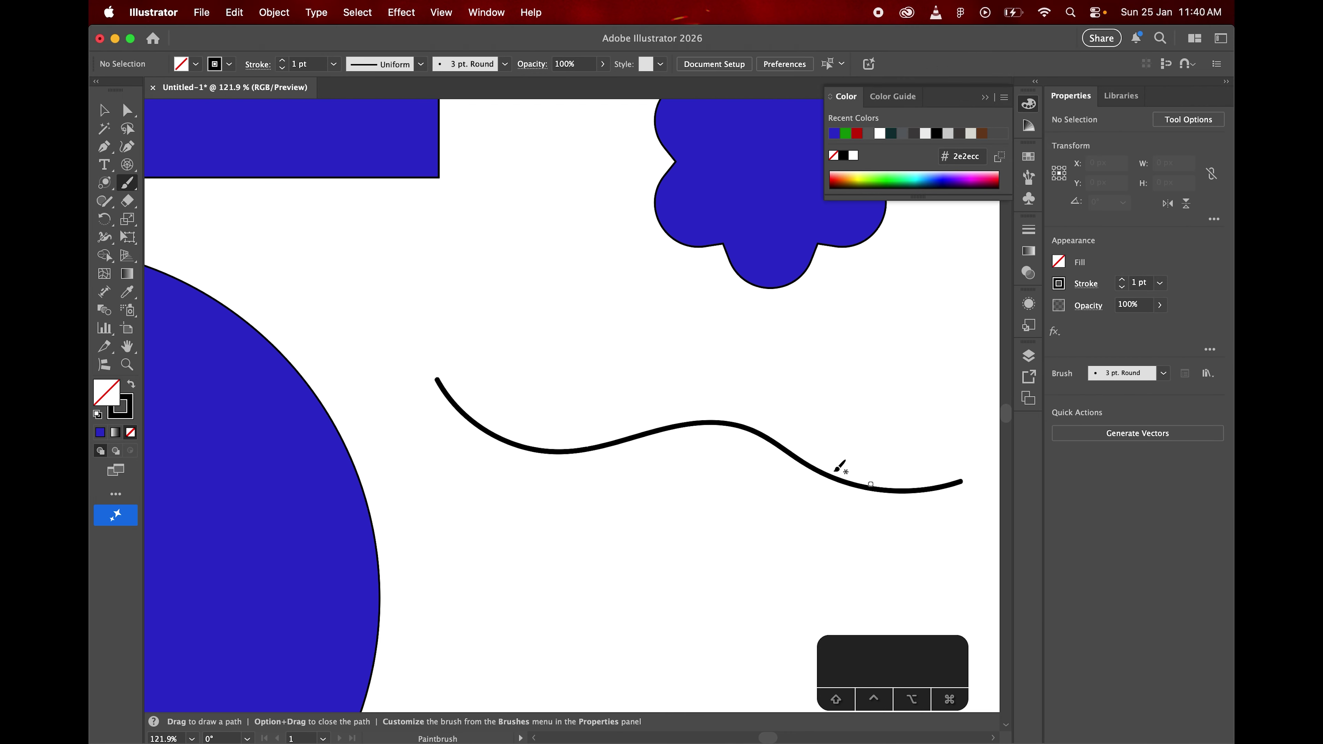
Move the painted stroke up and to the left, and set its stroke weight to 7 pt
click(104, 110)
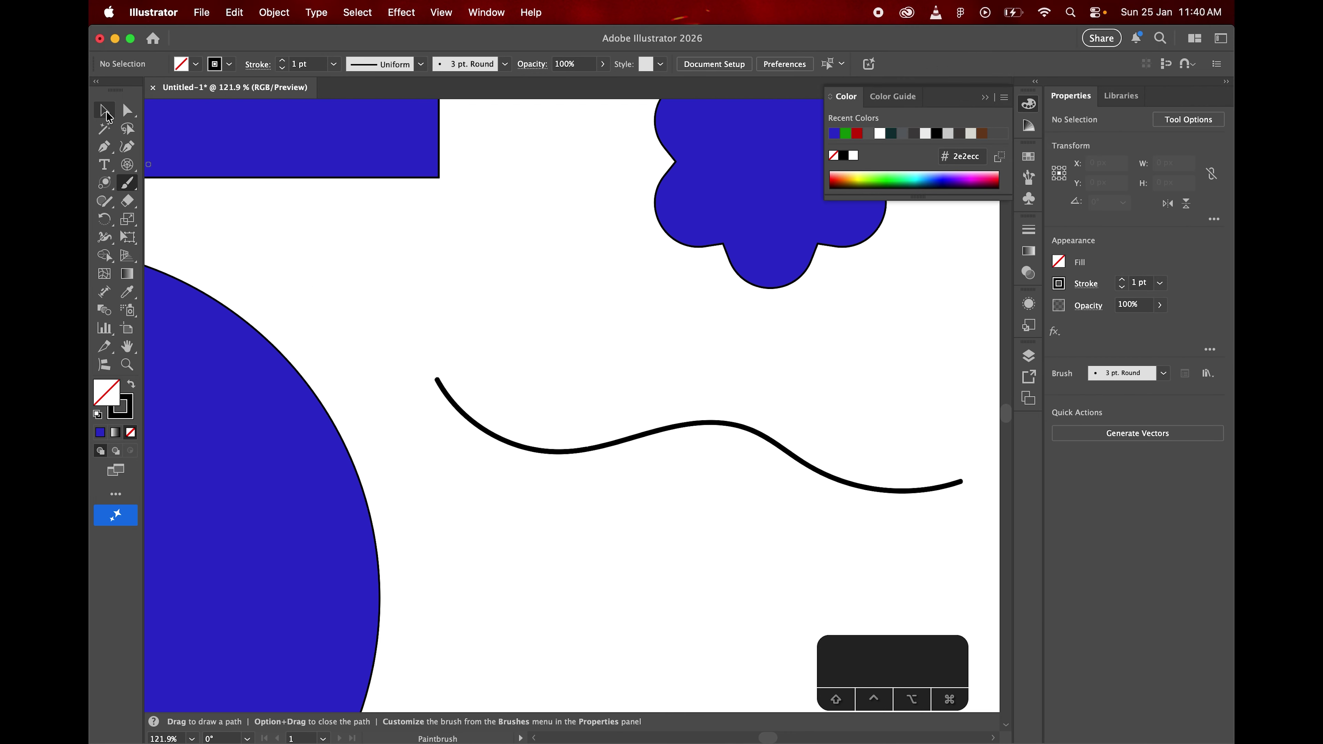
click(540, 451)
mouse_move(540, 451)
mouse_down()
mouse_move(464, 418)
mouse_move(462, 396)
mouse_up()
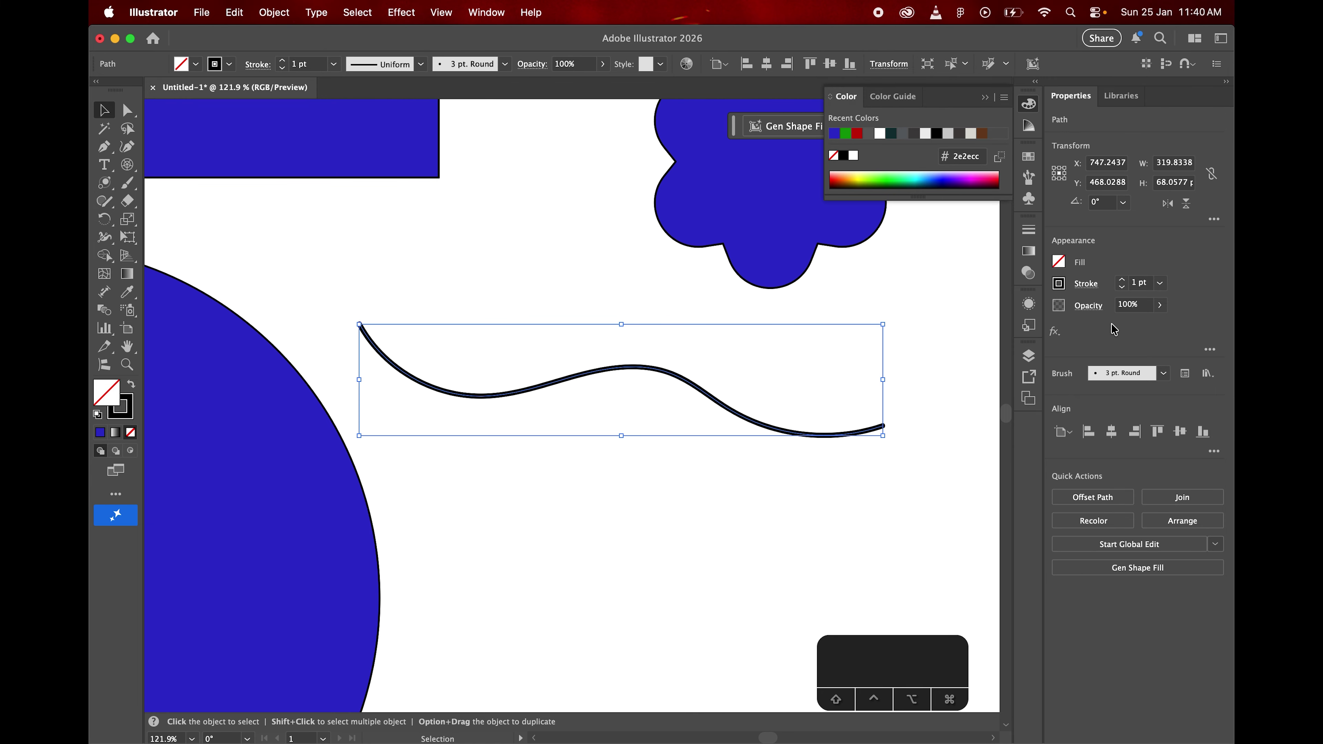
click(1124, 281)
click(1124, 280)
click(1124, 280)
click(1124, 281)
click(1124, 280)
click(1124, 280)
Select the painted stroke and delete it
click(700, 487)
click(693, 397)
key(BackSpace)
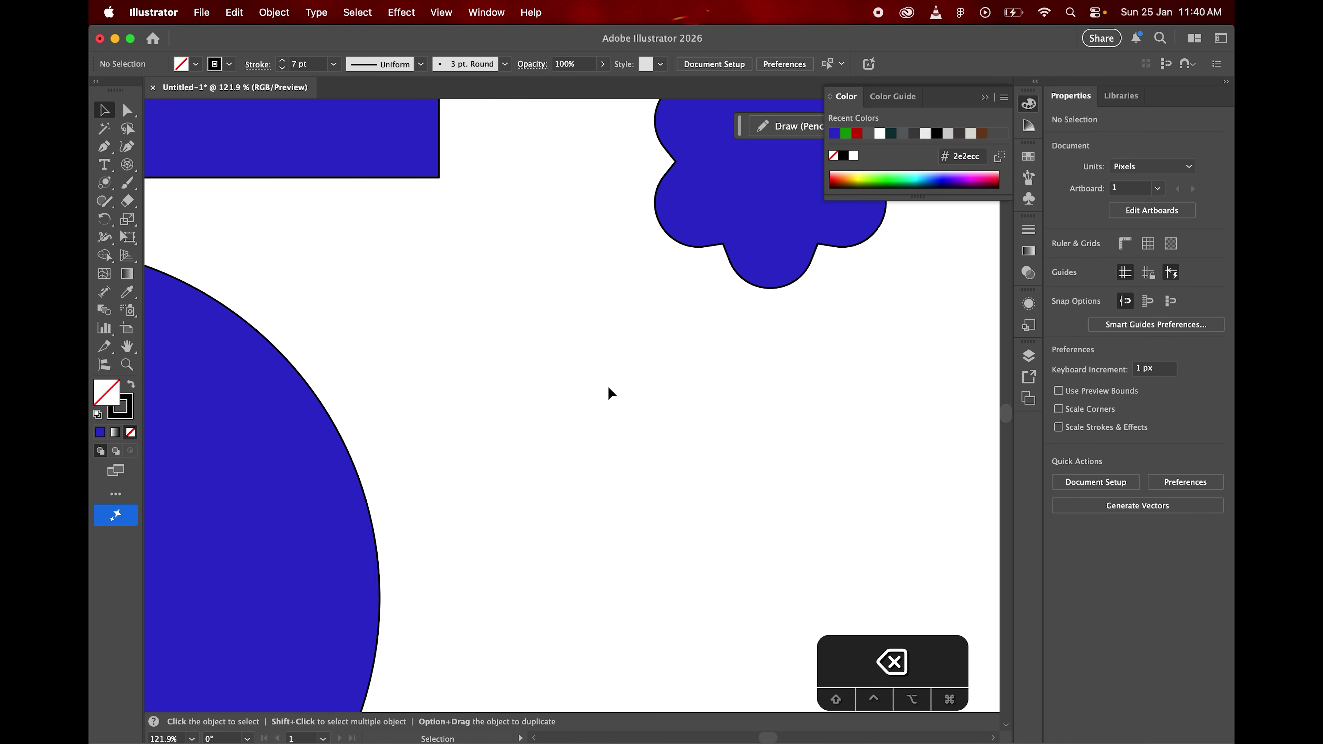
Draw four overlapping freeform curves with the Pencil tool in the empty area right of the large circle
click(125, 187)
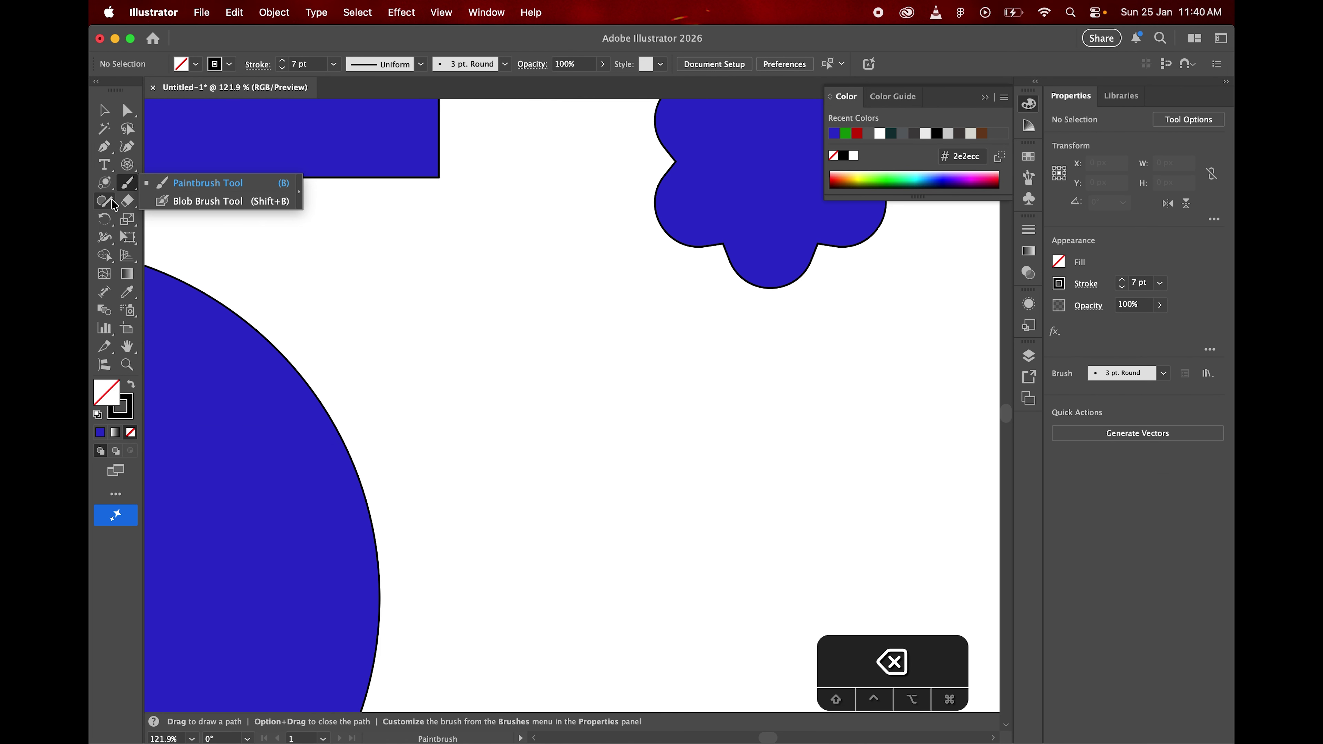
key(n)
drag(369, 295, 791, 478)
mouse_move(600, 265)
mouse_down()
mouse_move(833, 473)
mouse_move(864, 532)
mouse_up()
mouse_move(553, 189)
mouse_down()
mouse_move(547, 269)
mouse_move(641, 582)
mouse_up()
mouse_move(682, 202)
mouse_down()
mouse_move(700, 294)
mouse_move(811, 464)
mouse_up()
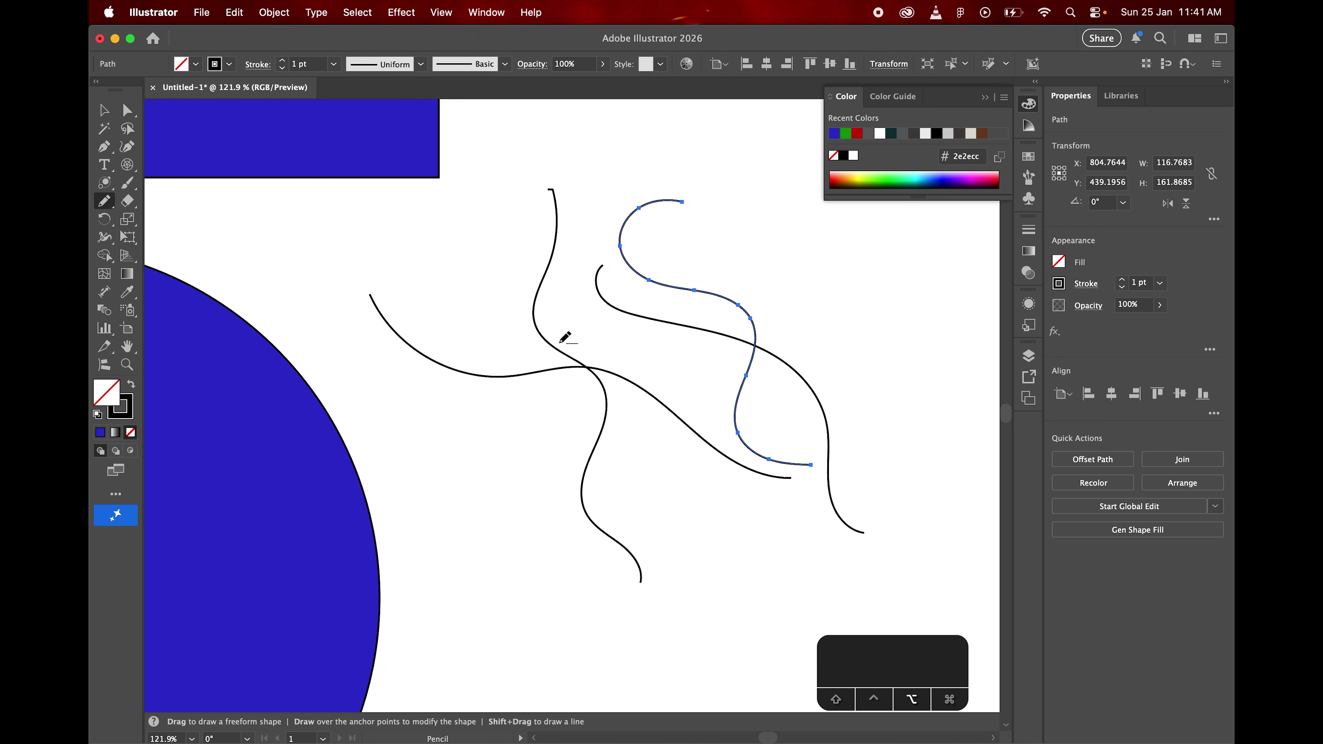
Draw two more wavy pencil curves above and right of the others, the uppermost about 312 × 110 px
scroll(565, 339, down, 2)
scroll(565, 338, up, 6)
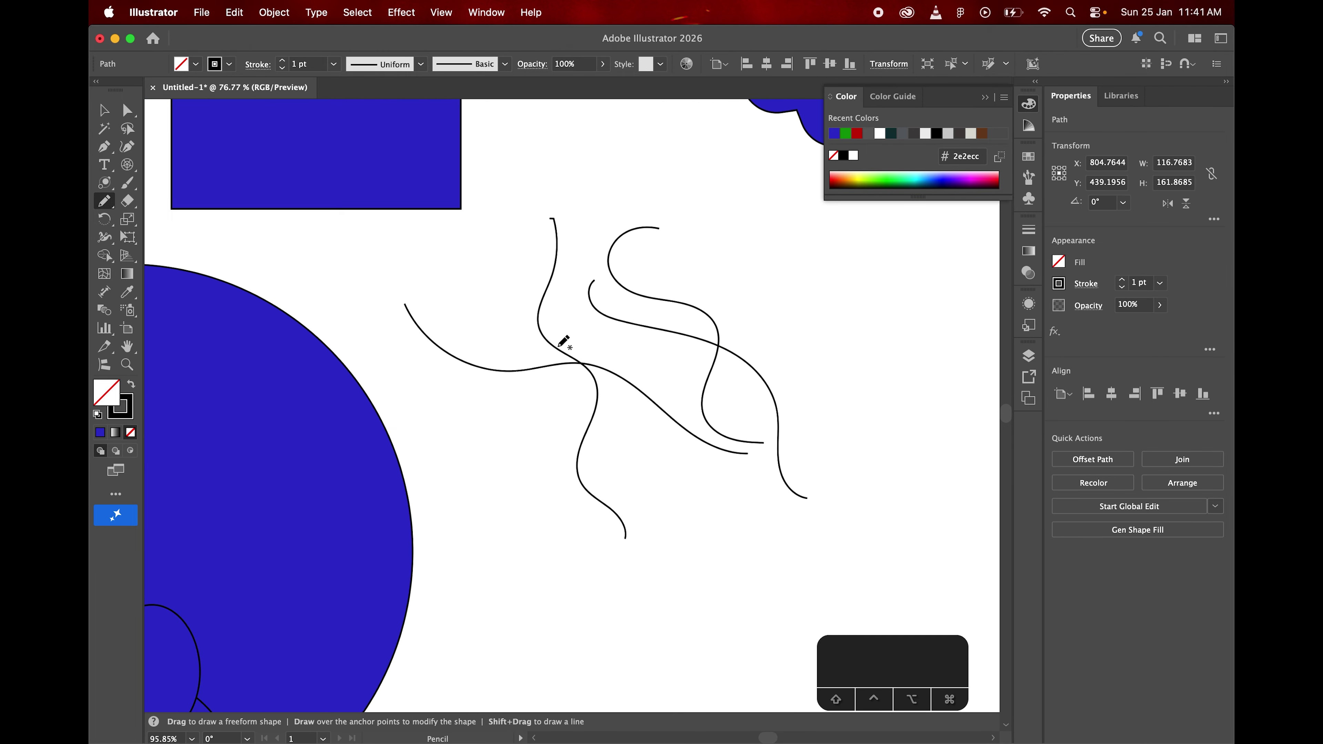
scroll(558, 347, down, 4)
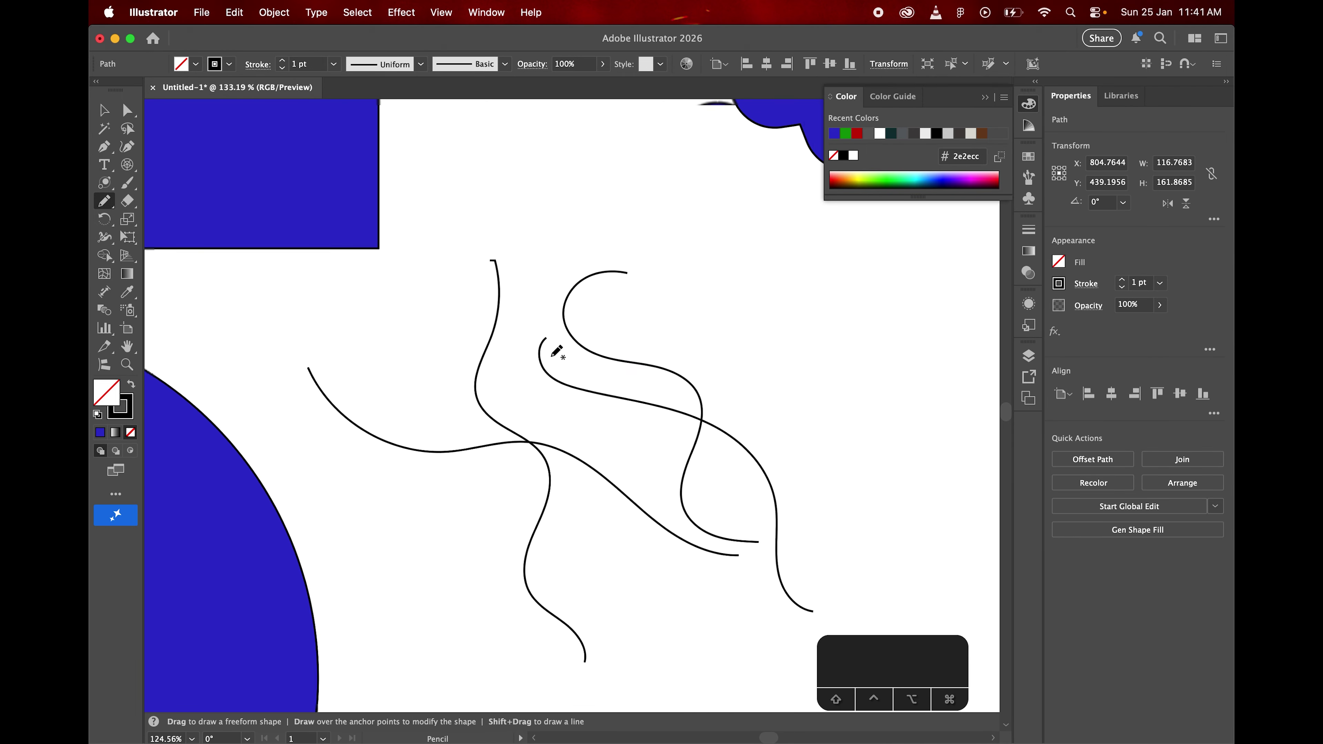
scroll(557, 351, up, 2)
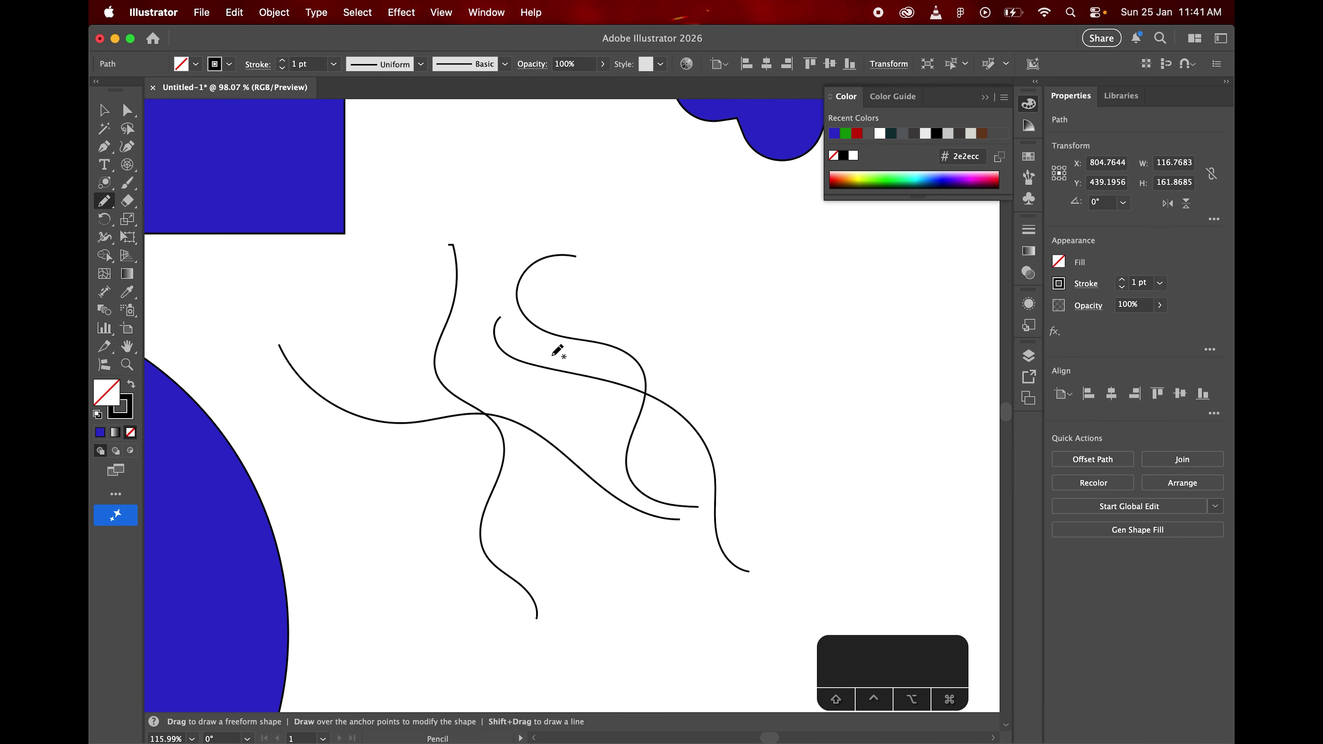
click(117, 203)
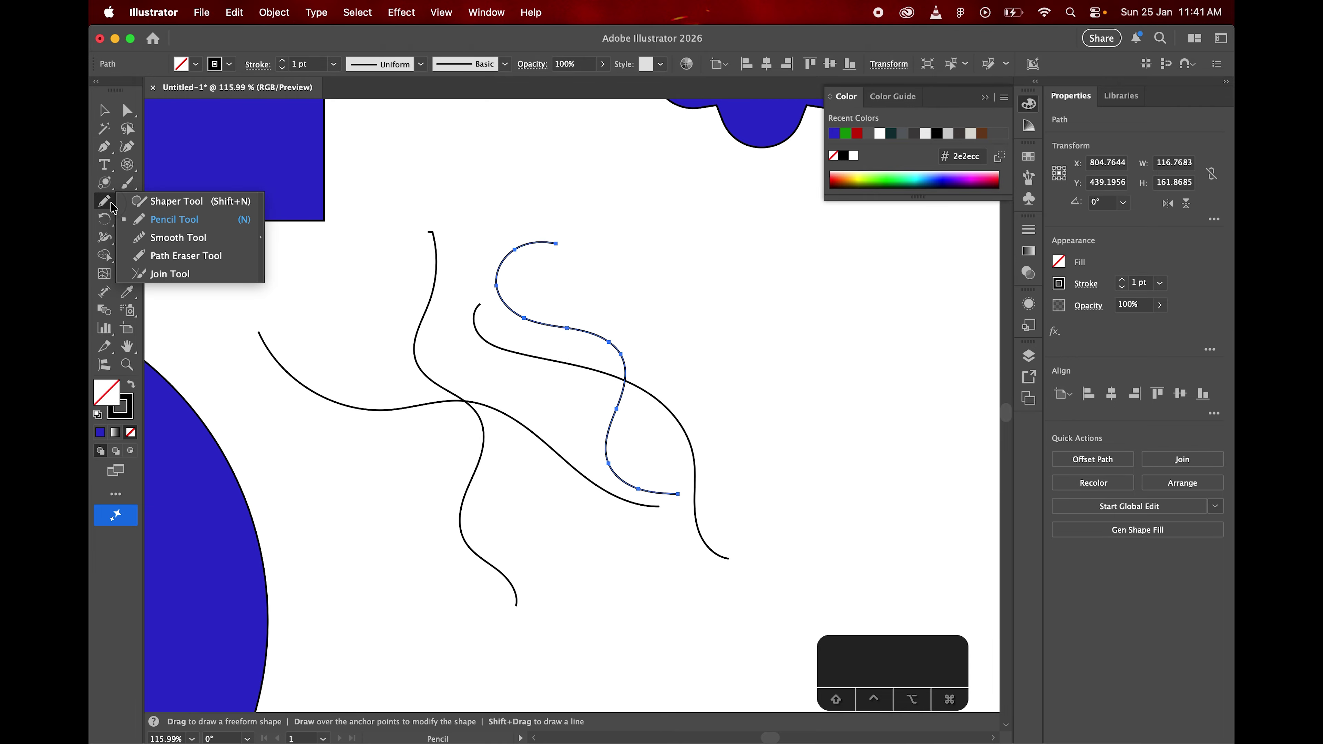
mouse_move(586, 267)
mouse_down()
mouse_move(691, 287)
mouse_move(952, 399)
mouse_up()
mouse_move(431, 141)
mouse_down()
mouse_move(866, 271)
mouse_move(918, 314)
mouse_up()
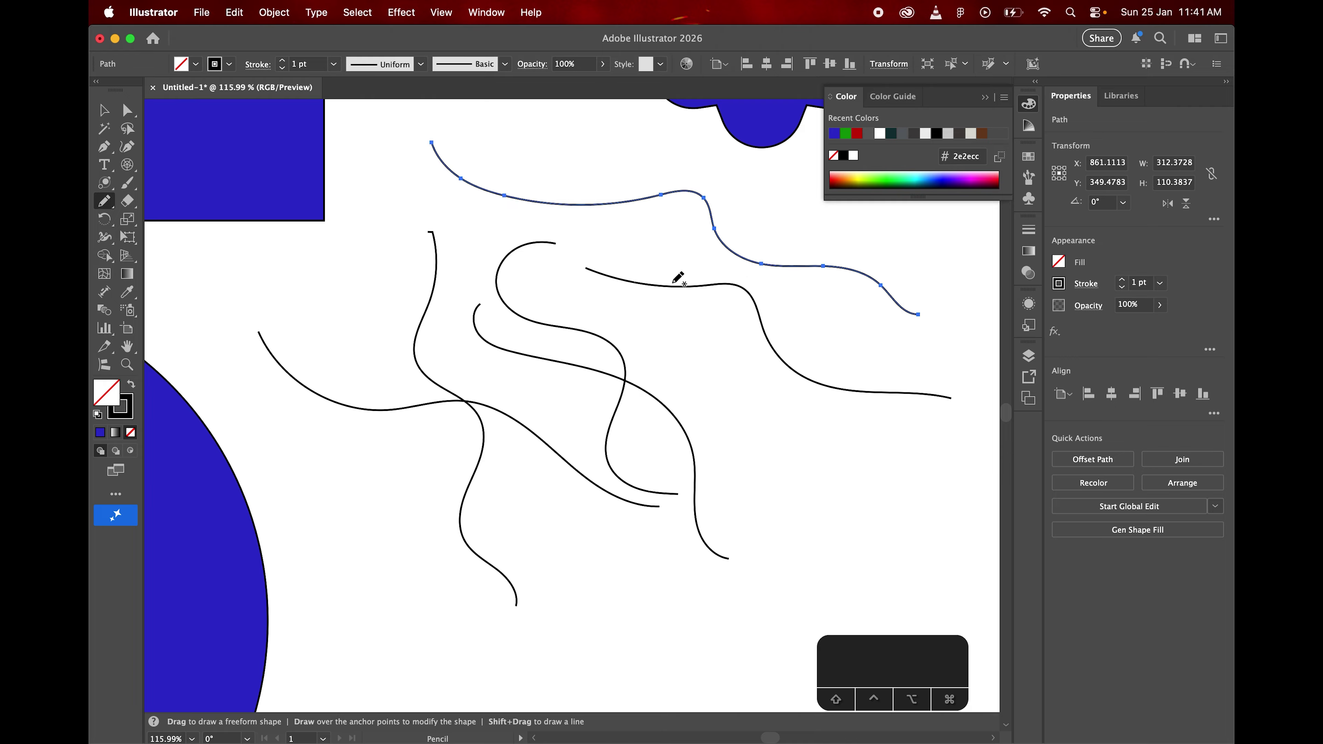
Smooth the uppermost pencil curve to 100% with the Smooth tool
click(96, 112)
click(112, 207)
click(114, 210)
alt+click(112, 206)
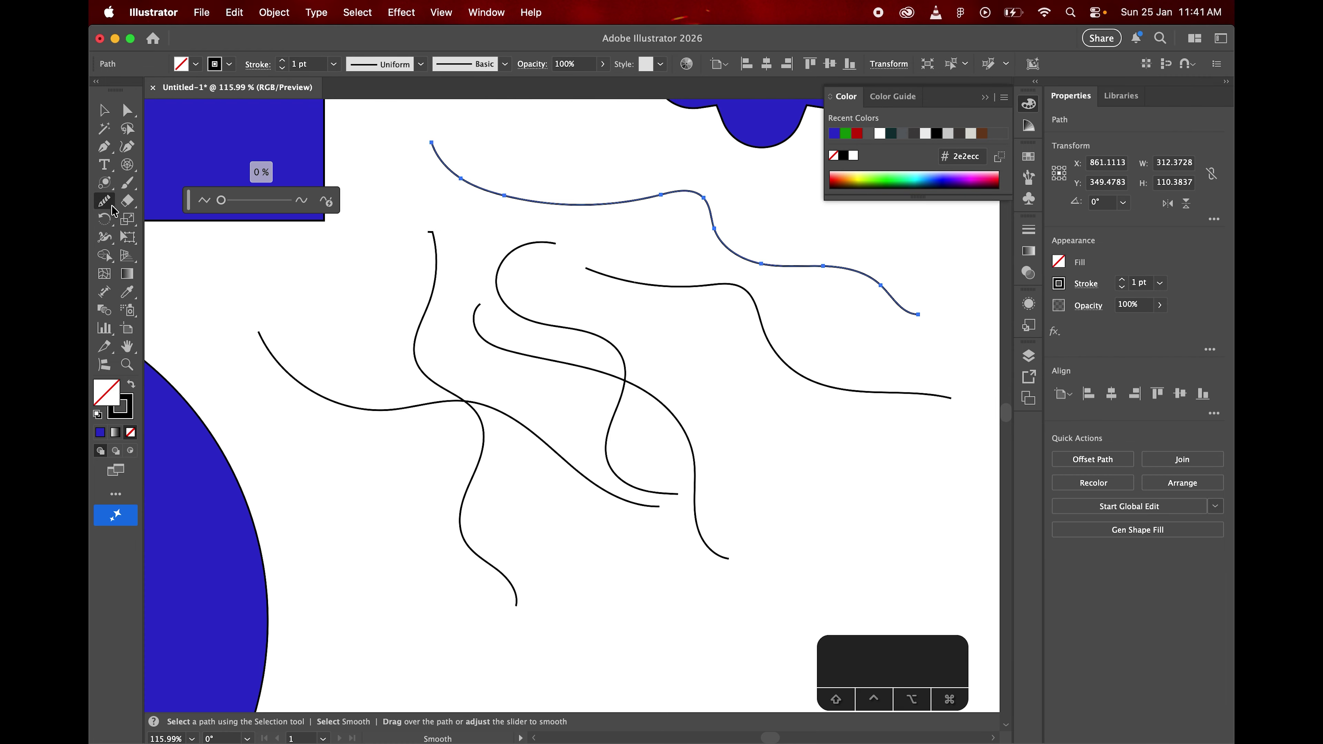
drag(237, 202, 323, 219)
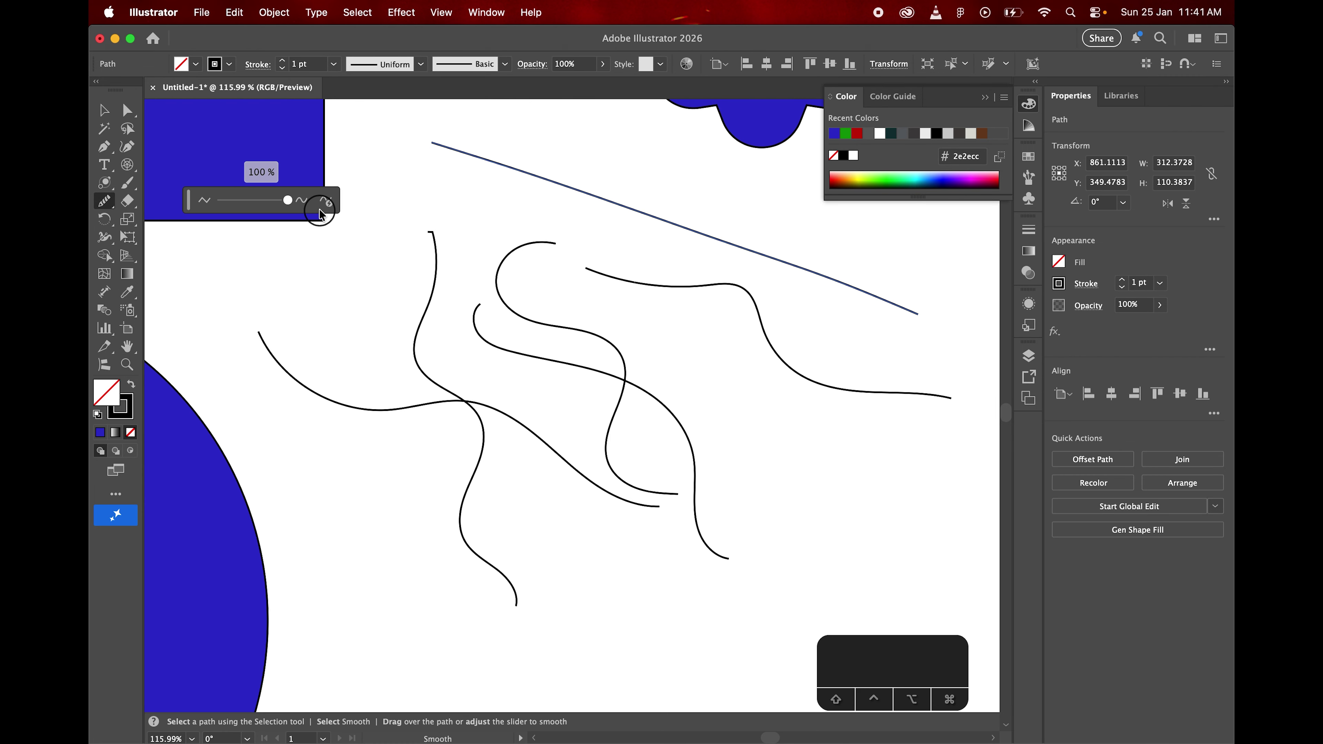
Apply automatic smoothing to the selected top line and draw three long wavy pencil curves above and below the remaining curves
click(327, 201)
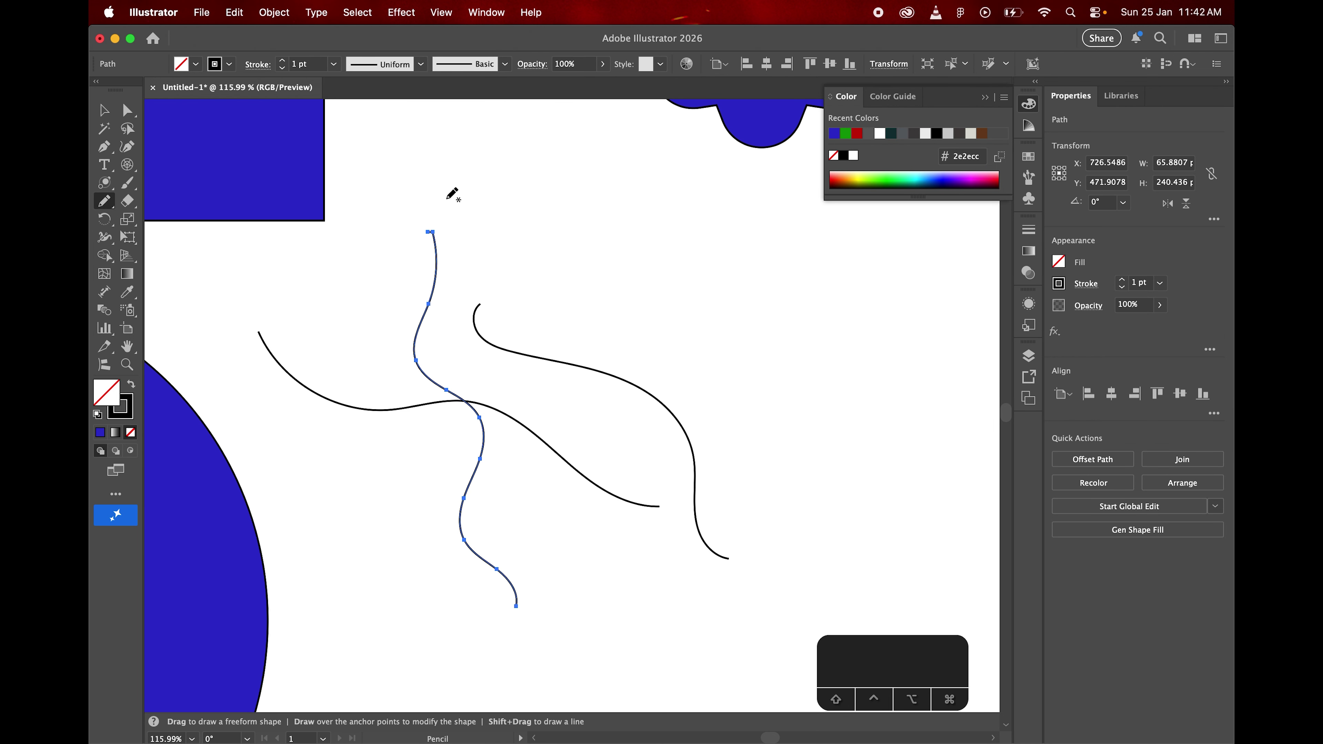
mouse_move(442, 200)
mouse_down()
mouse_move(506, 256)
mouse_move(659, 297)
mouse_move(843, 420)
mouse_up()
mouse_move(559, 175)
mouse_down()
mouse_move(706, 265)
mouse_move(892, 451)
mouse_up()
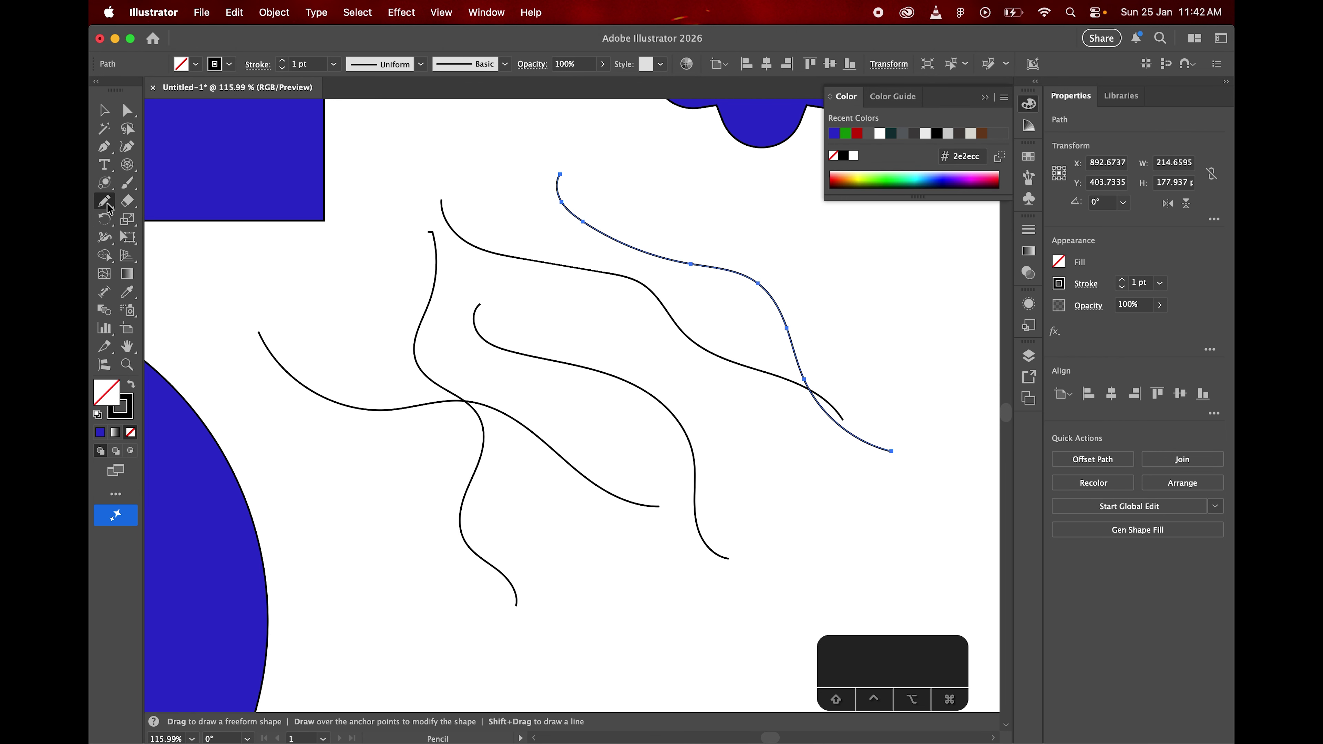
drag(421, 509, 794, 650)
key(space)
mouse_move(567, 541)
mouse_down()
mouse_move(514, 438)
mouse_move(551, 521)
mouse_up()
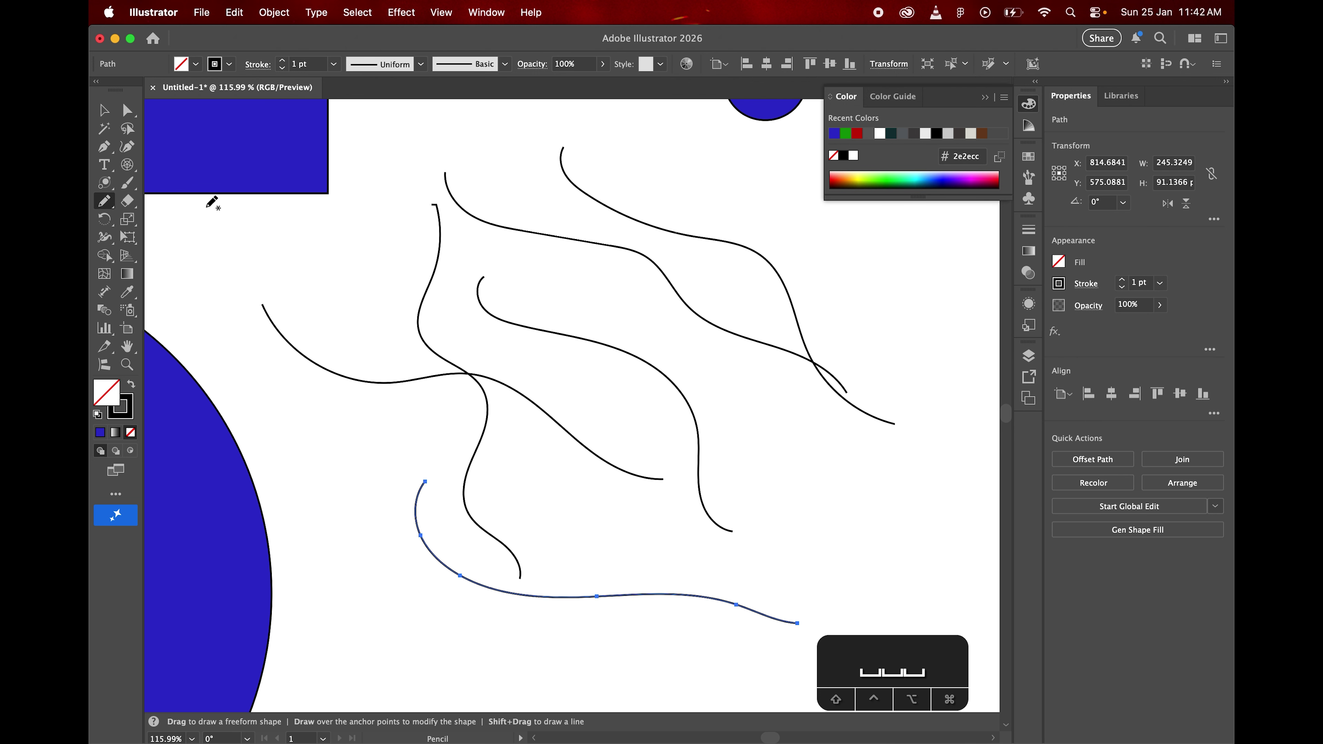
Shift the Pencil tool's fidelity from Smooth toward Accurate and draw freeform curves to try the setting
double_click(106, 207)
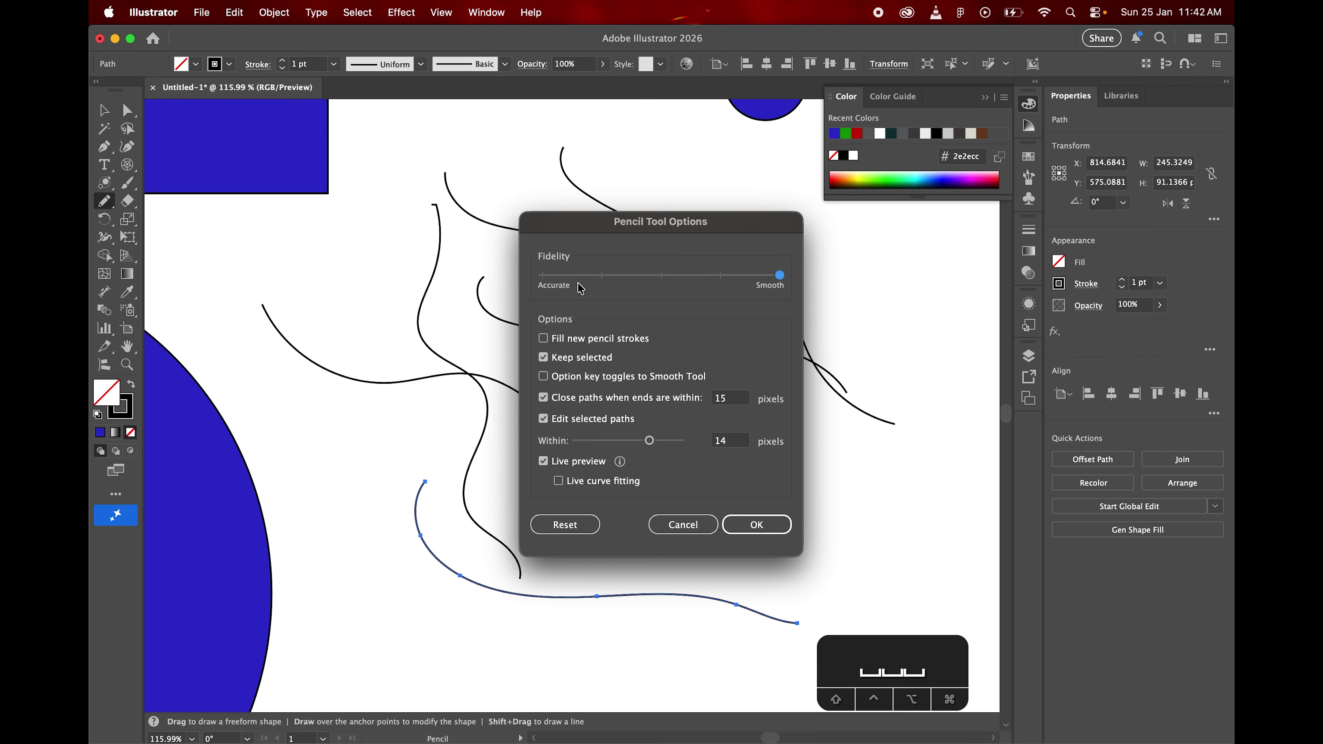
mouse_move(778, 284)
mouse_down()
mouse_move(554, 284)
mouse_move(780, 284)
mouse_move(631, 275)
mouse_move(778, 282)
mouse_move(770, 290)
mouse_up()
drag(782, 280, 600, 300)
click(758, 524)
mouse_move(226, 252)
mouse_down()
mouse_move(364, 282)
mouse_move(521, 389)
mouse_up()
drag(548, 234, 482, 291)
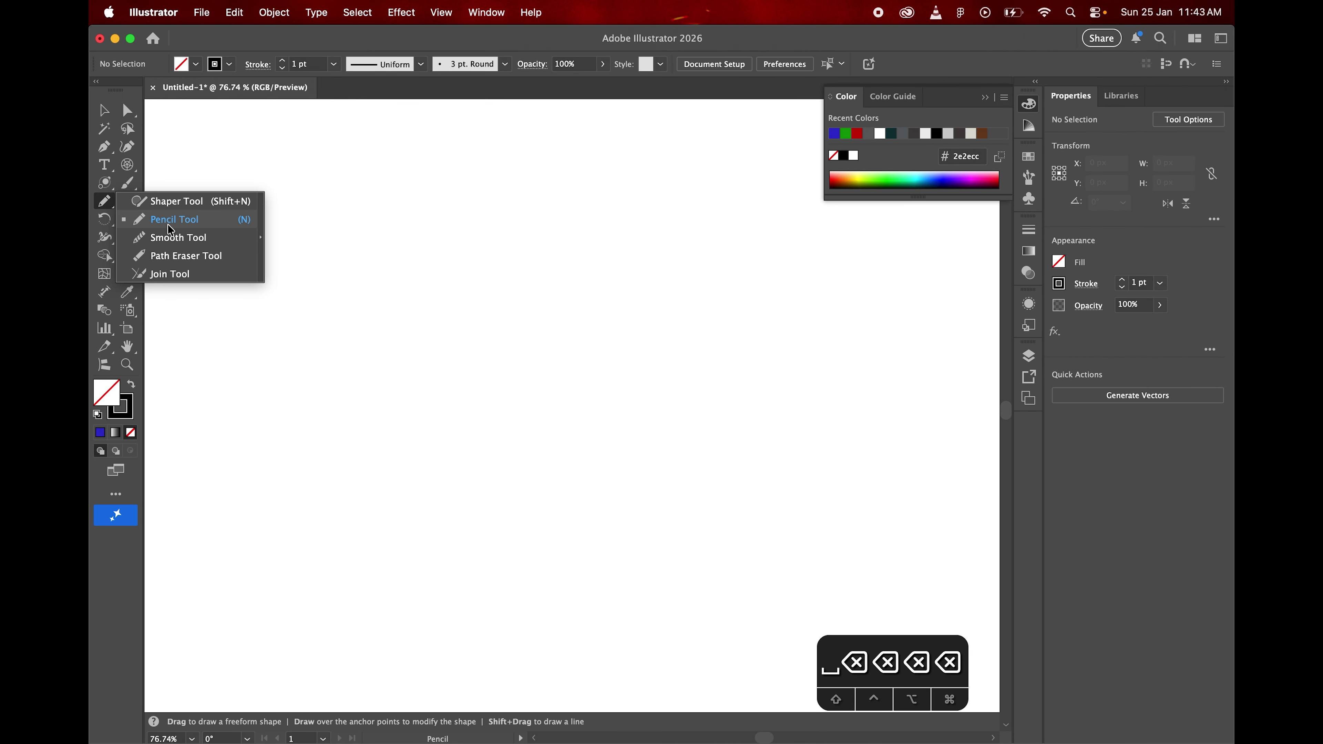
click(102, 199)
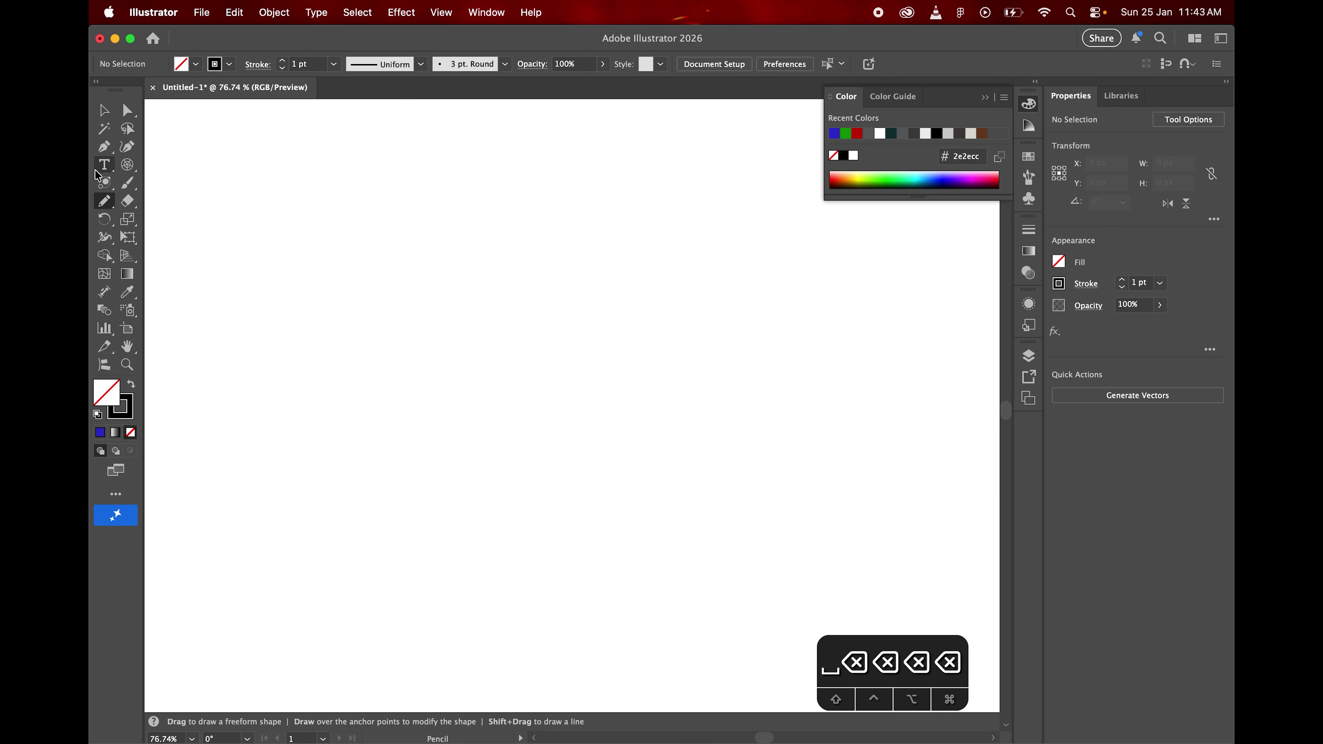
click(104, 146)
drag(514, 231, 482, 281)
drag(415, 362, 418, 384)
drag(440, 440, 493, 490)
drag(551, 529, 574, 539)
drag(650, 545, 678, 544)
drag(761, 511, 782, 497)
drag(830, 414, 809, 274)
key(super+z)
key(super+z)
key(super+z)
key(super+z)
key(super+z)
key(super+z)
key(super+z)
key(super+z)
Draw a closed, rounded six-point shape about 474 × 366 px in the empty area with the Pen tool
click(440, 261)
drag(356, 357, 318, 405)
drag(424, 521, 496, 595)
drag(736, 564, 812, 496)
drag(798, 332, 743, 268)
drag(653, 236, 584, 230)
drag(440, 261, 410, 272)
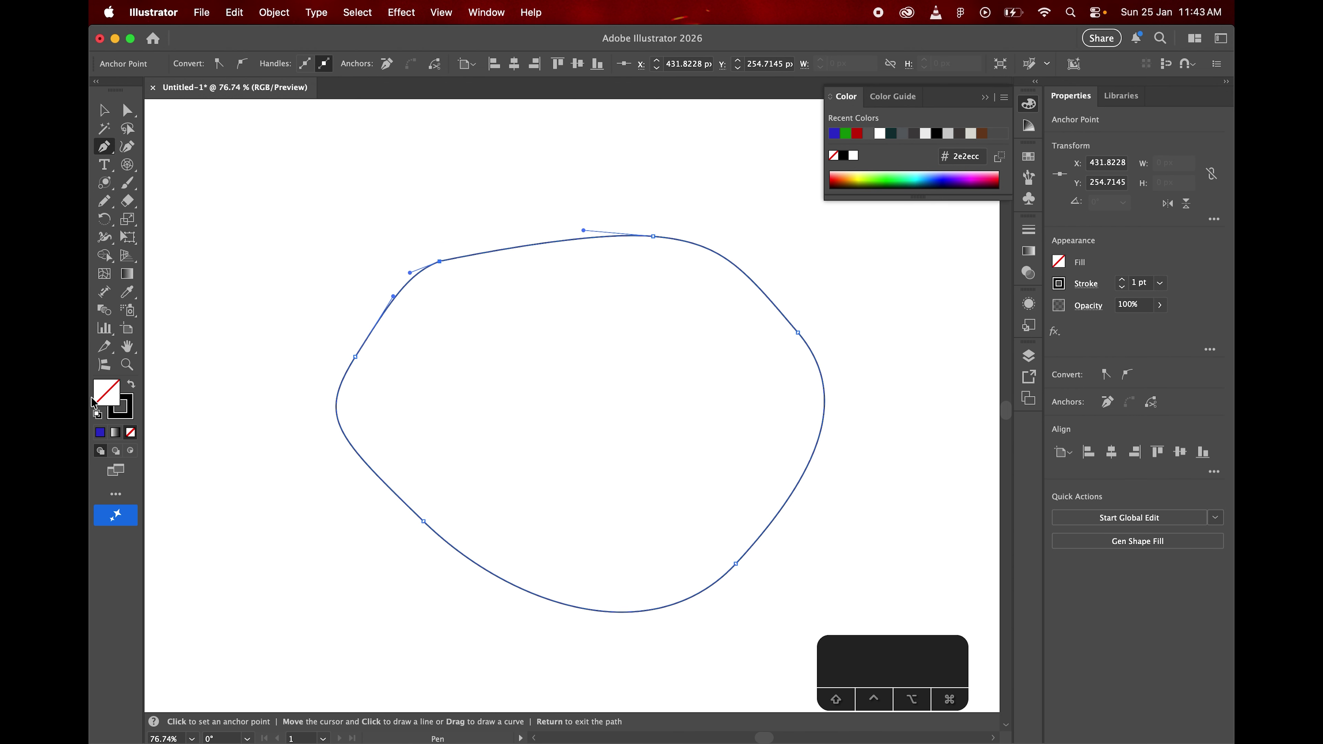
Swap the rounded shape's fill and stroke and set its fill colour to purple 9c0acc
click(132, 384)
click(104, 110)
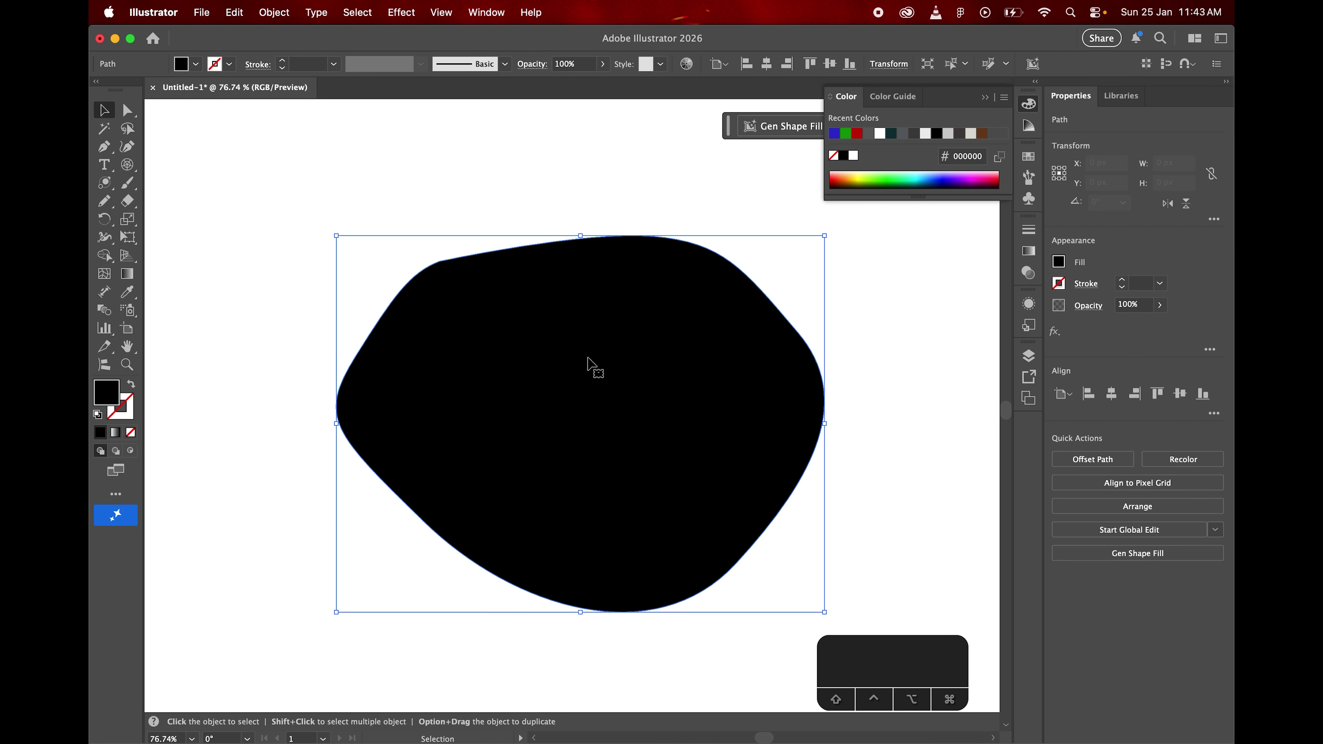
double_click(105, 392)
drag(1077, 537, 1077, 491)
click(1039, 492)
click(1199, 457)
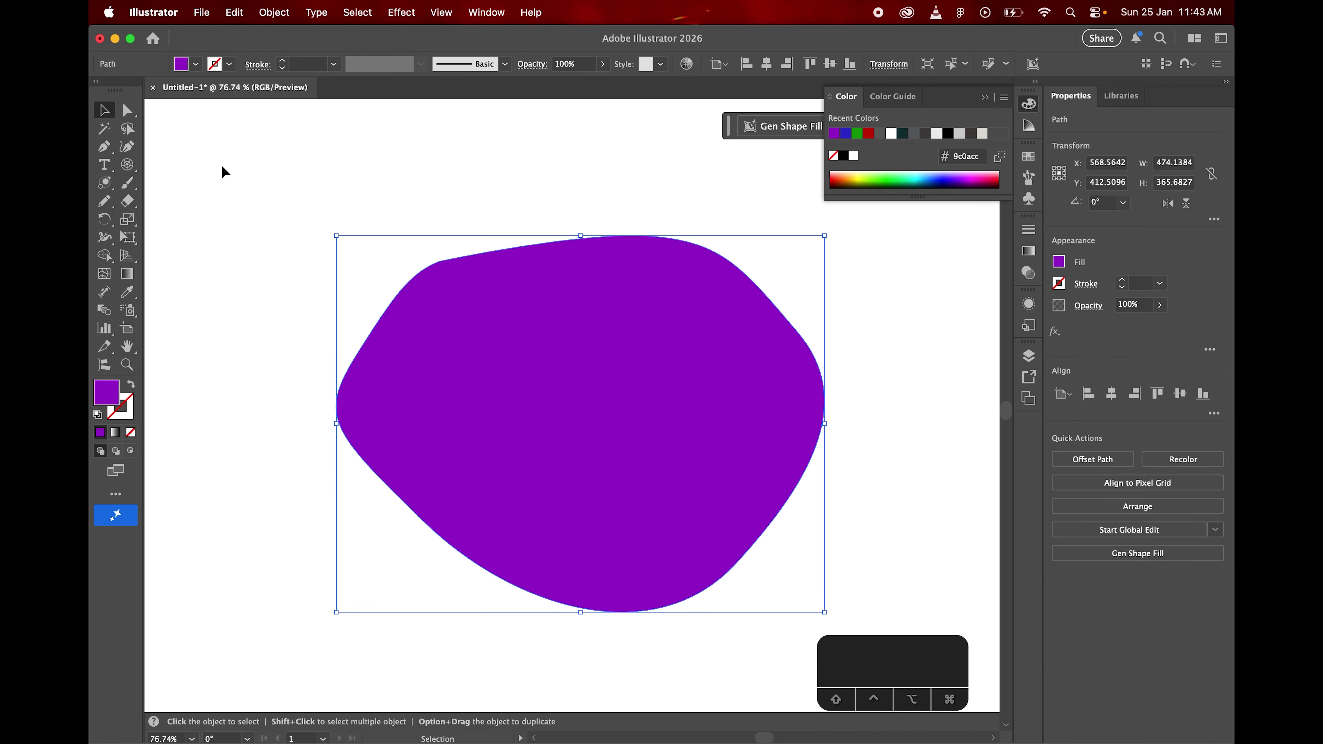
Select the purple shape's path and brush along its outline with the Smooth tool
click(127, 110)
click(474, 326)
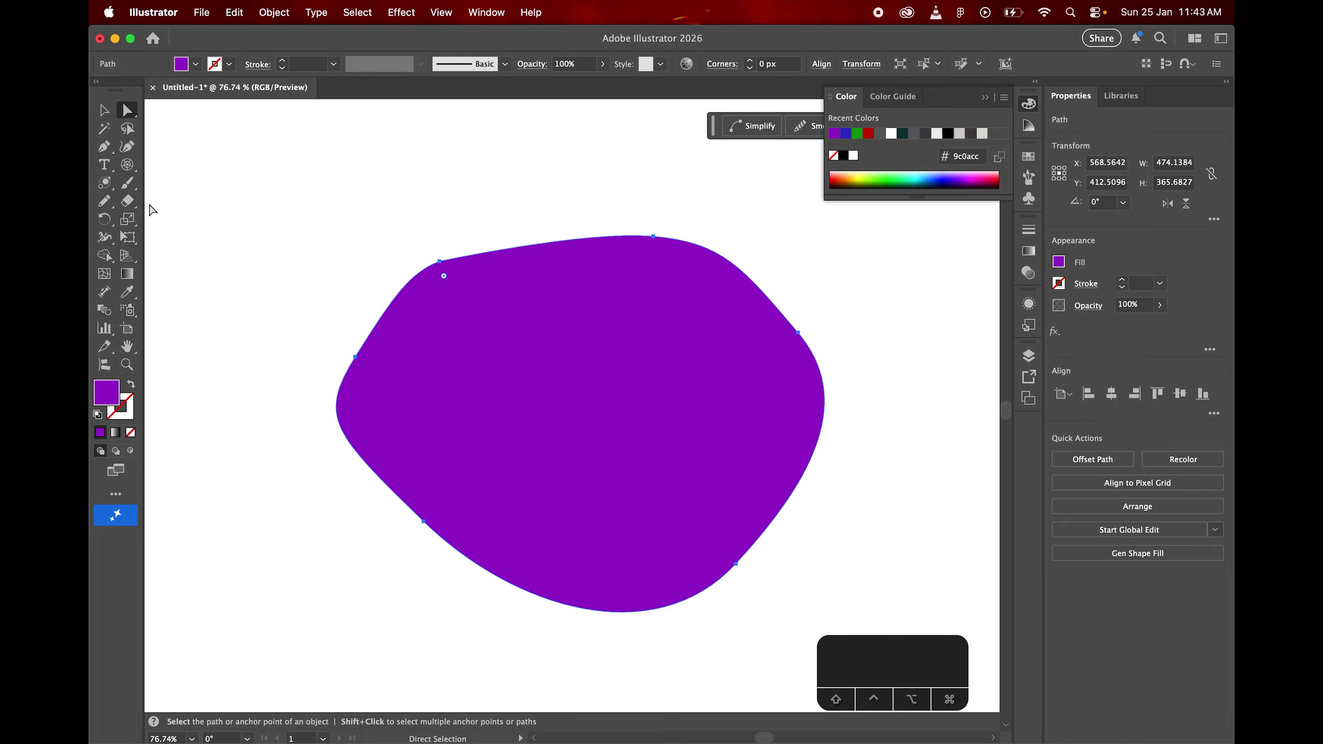
click(107, 205)
click(147, 235)
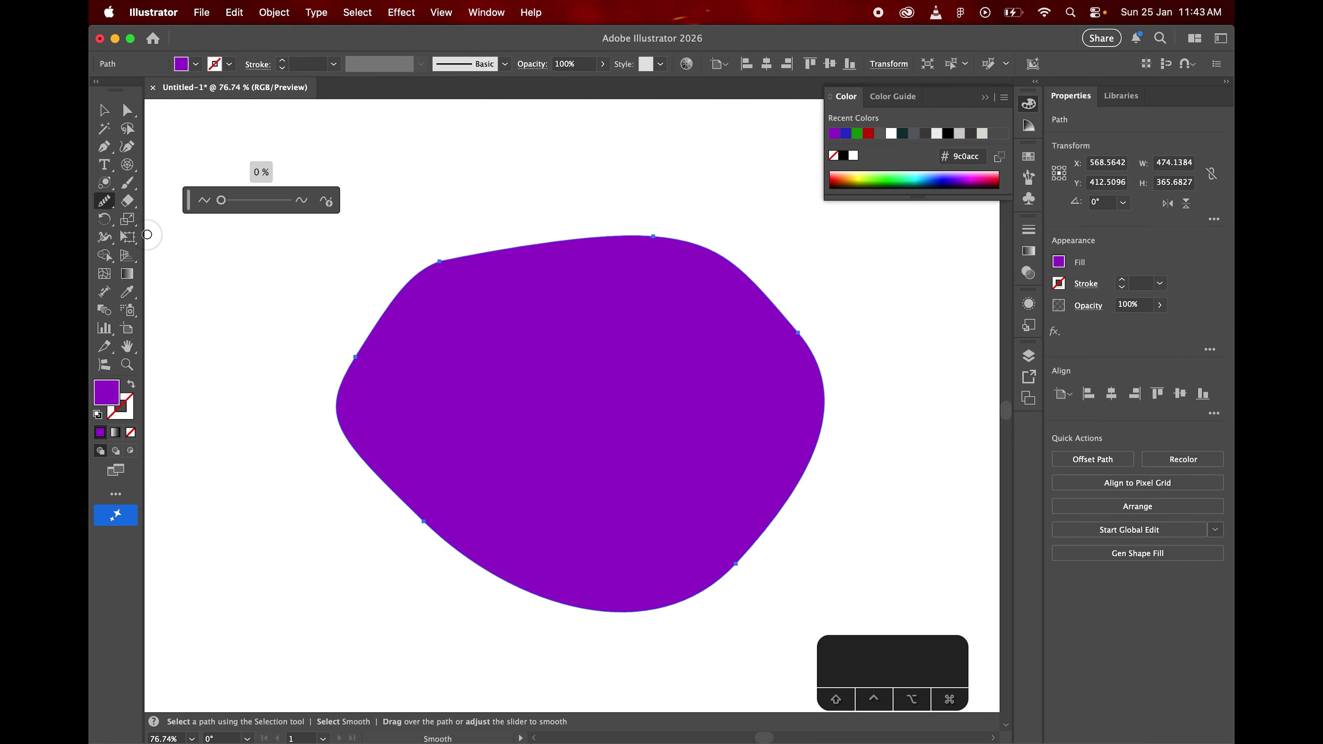
mouse_move(442, 269)
mouse_down()
mouse_move(816, 186)
mouse_move(709, 234)
mouse_move(802, 360)
mouse_move(797, 488)
mouse_move(696, 599)
mouse_move(535, 604)
mouse_move(423, 510)
mouse_up()
mouse_move(349, 443)
mouse_down()
mouse_move(371, 357)
mouse_move(451, 263)
mouse_move(653, 245)
mouse_move(785, 325)
mouse_move(814, 421)
mouse_up()
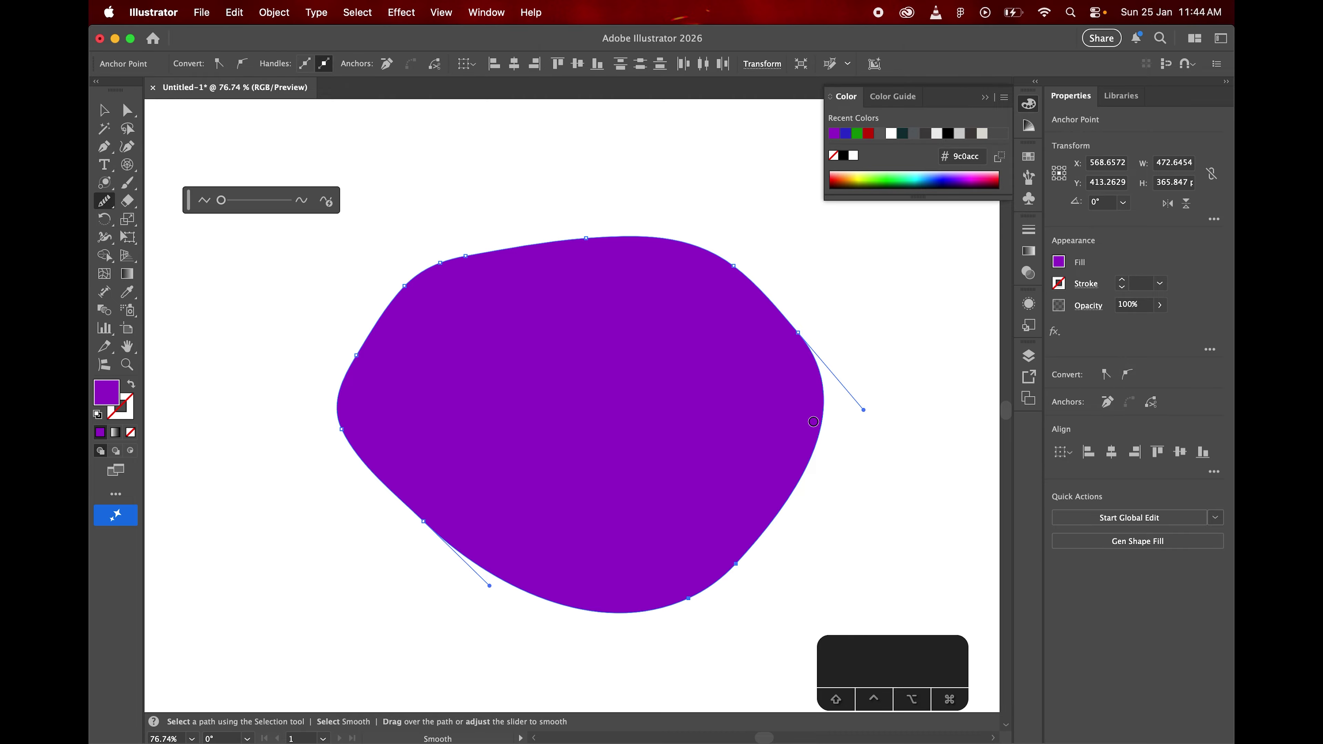
Scale the purple shape down to about 255 × 197 px and move it to make room beside it
click(104, 108)
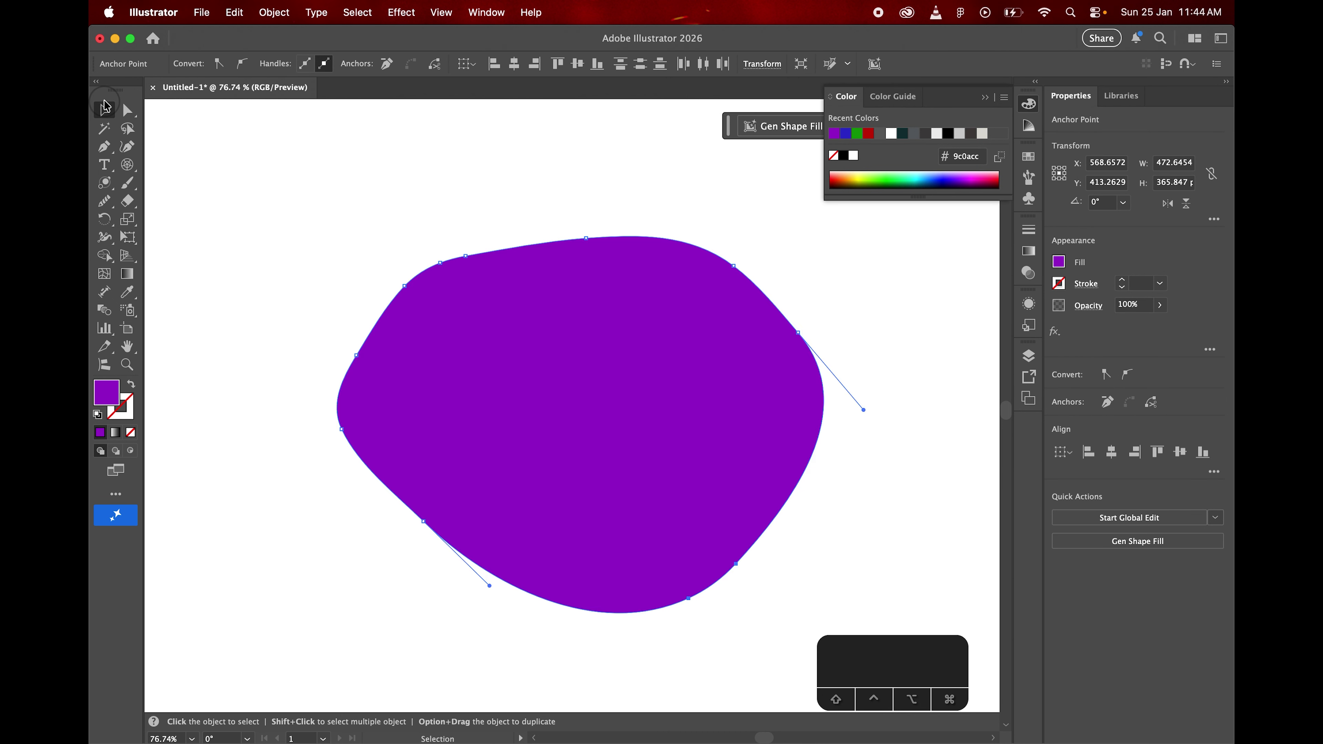
drag(582, 233, 590, 414)
drag(588, 510, 467, 417)
key(space)
Draw a closed three-point leaf shape about 211 × 345 px right of the rounded shape with the Pen tool
click(103, 146)
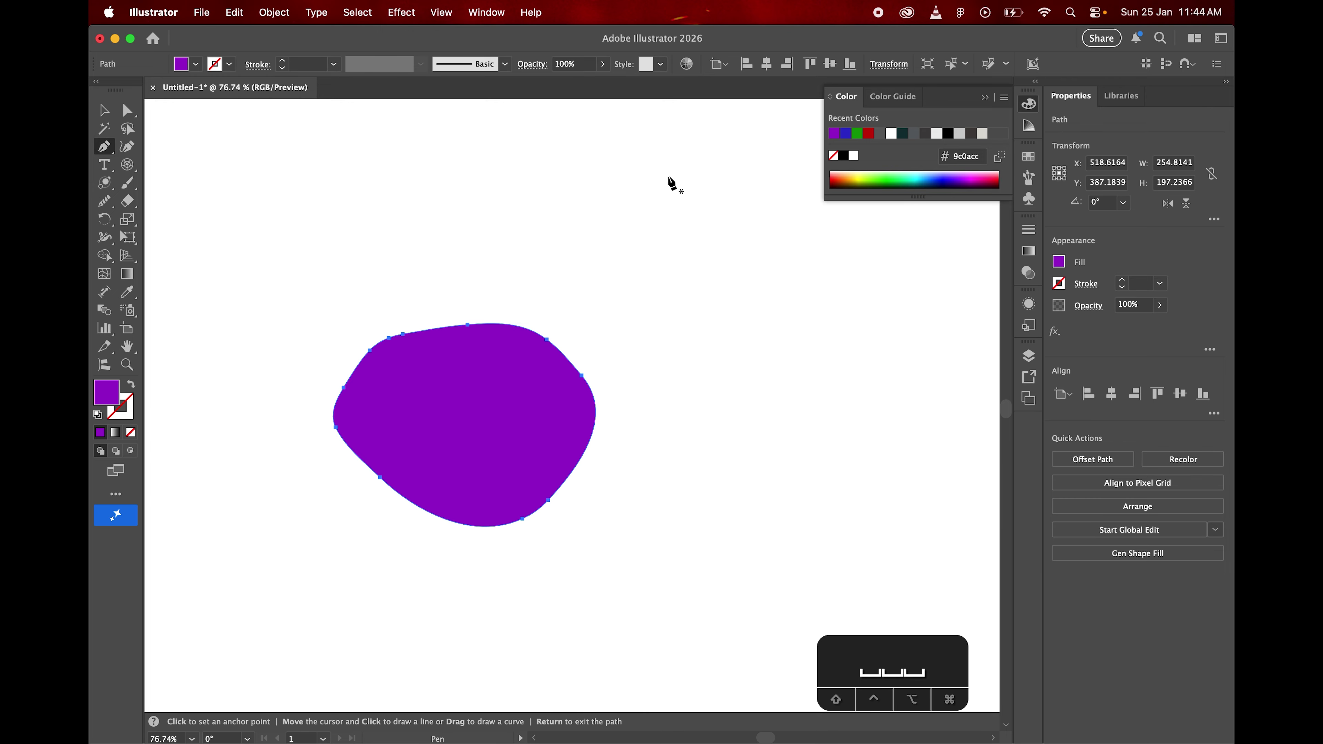
click(596, 175)
drag(798, 357, 835, 500)
drag(733, 515, 672, 466)
drag(596, 176, 603, 123)
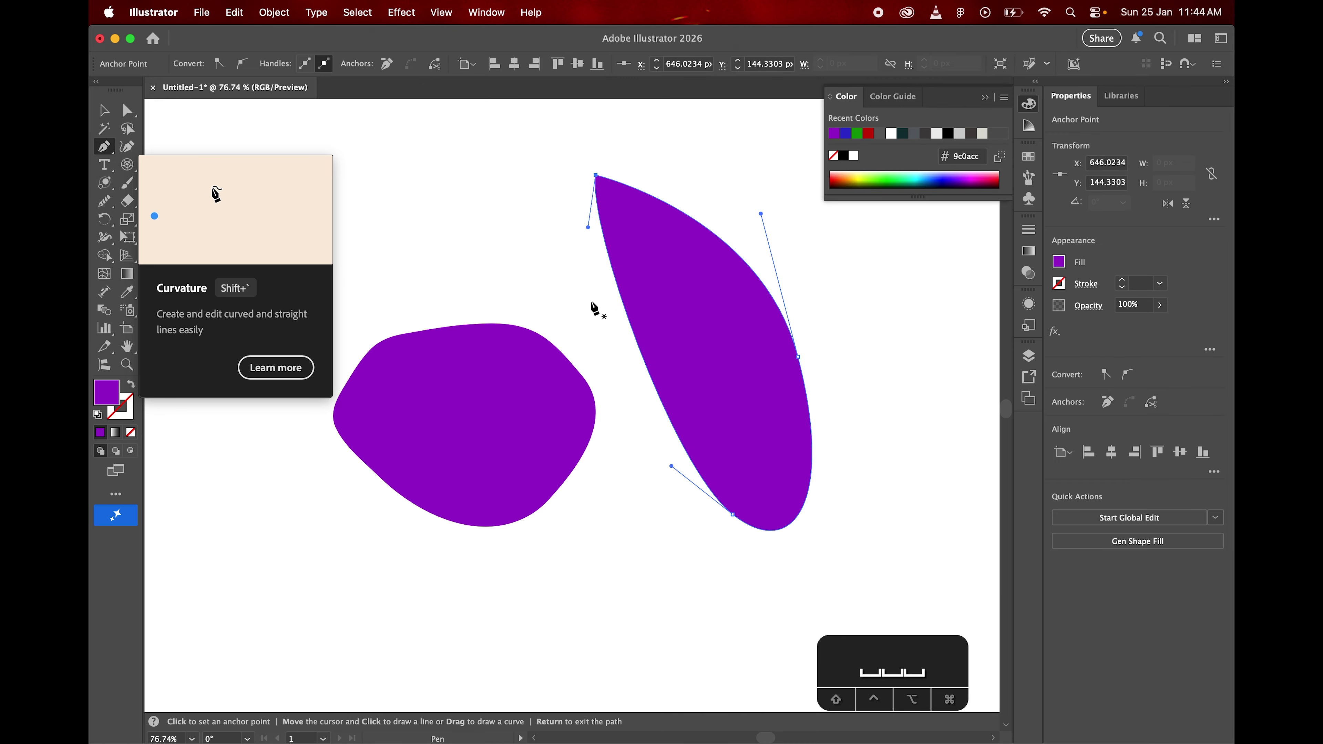
key(v)
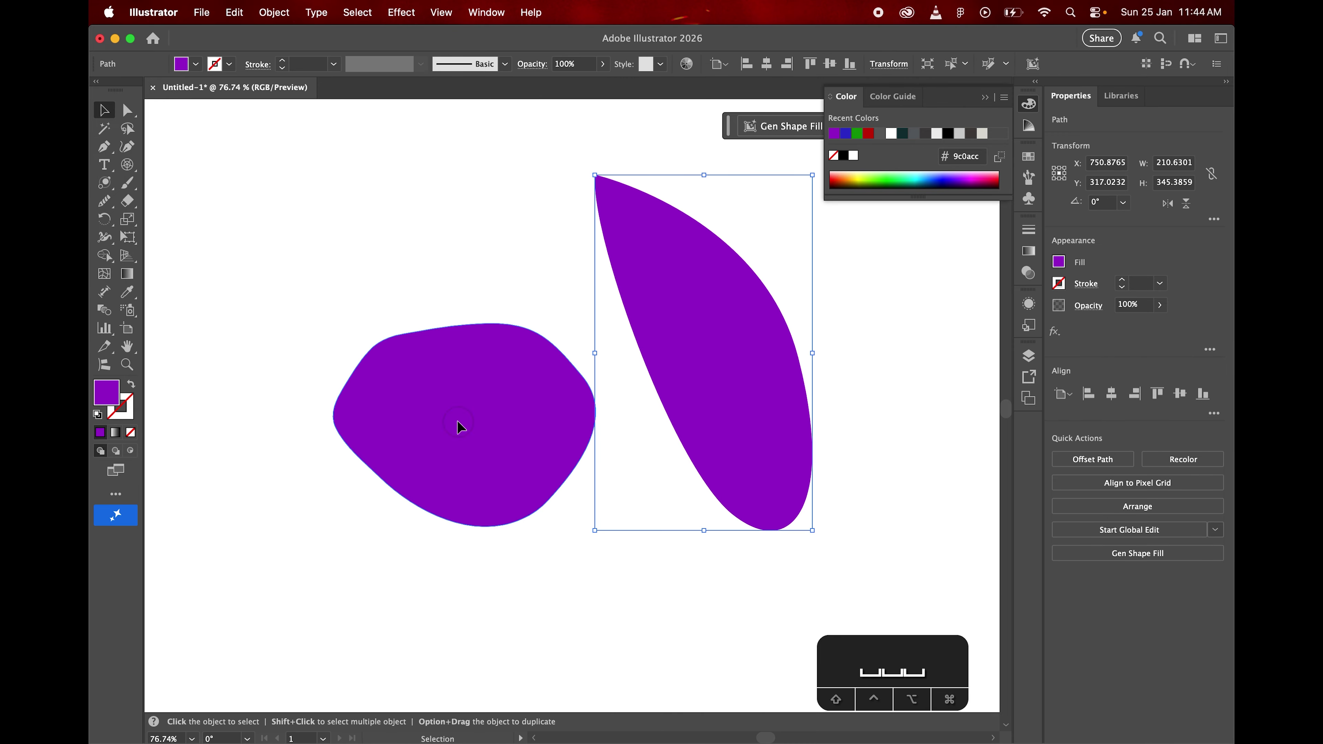
Move the rounded shape farther left and reposition the leaf shape, leaving a gap between them
drag(458, 428, 302, 428)
key(space)
drag(742, 364, 833, 355)
drag(459, 397, 408, 427)
click(832, 283)
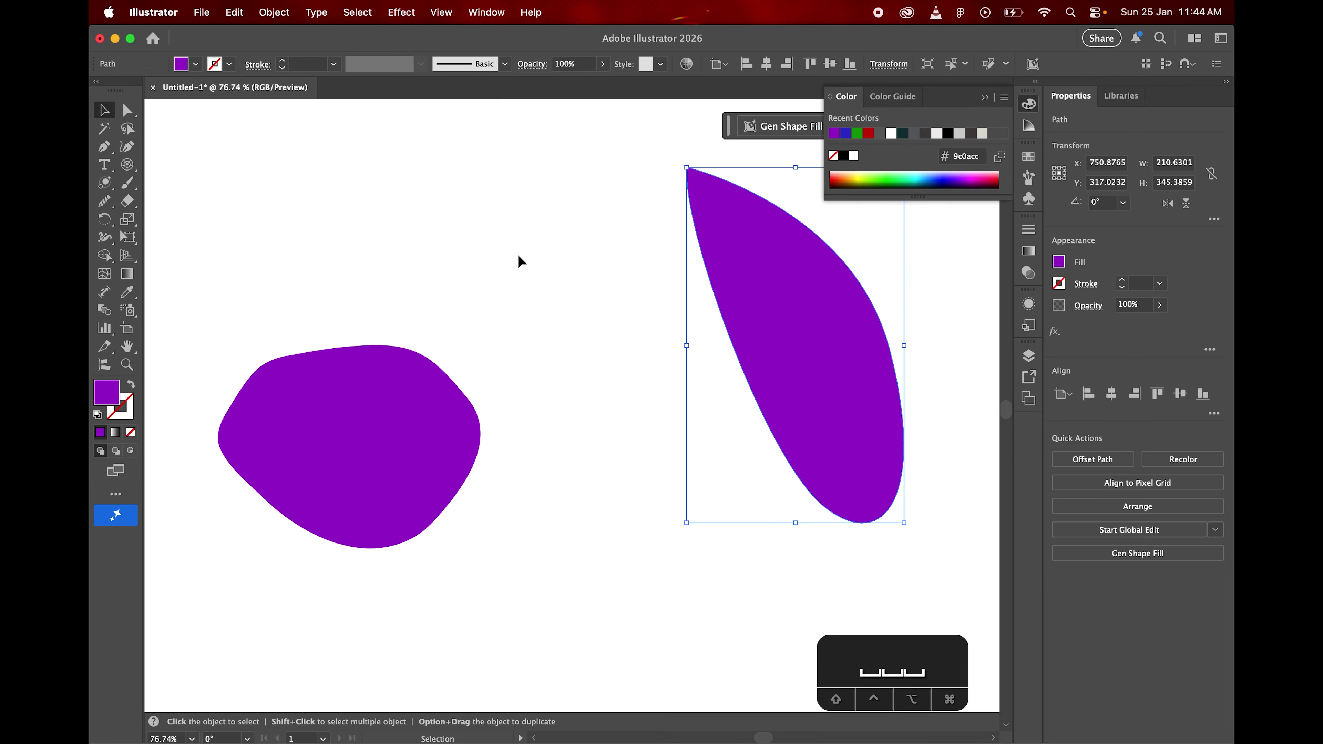
drag(800, 345, 717, 370)
Brush along both sides and the lower right edge of the leaf shape with the Smooth tool
click(104, 201)
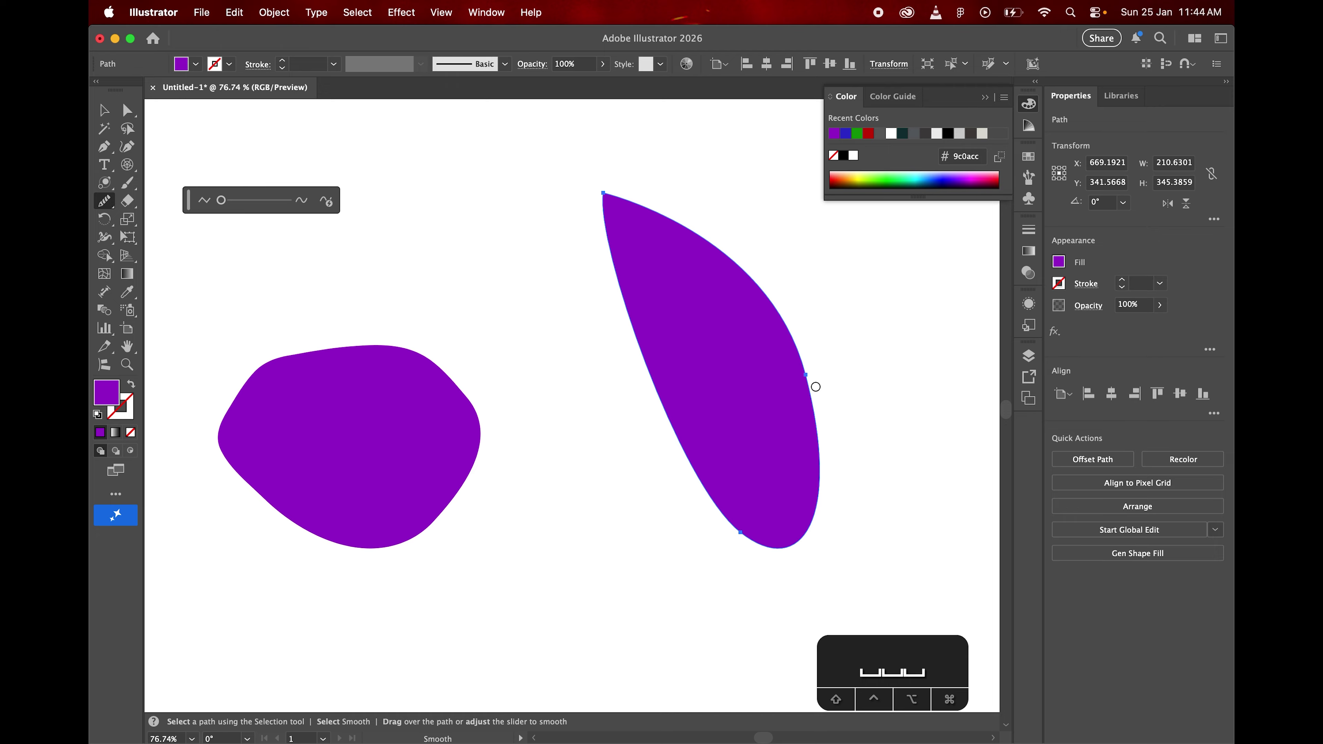
drag(603, 232, 665, 427)
mouse_move(628, 198)
mouse_down()
mouse_move(723, 251)
mouse_move(787, 355)
mouse_up()
drag(822, 471, 815, 511)
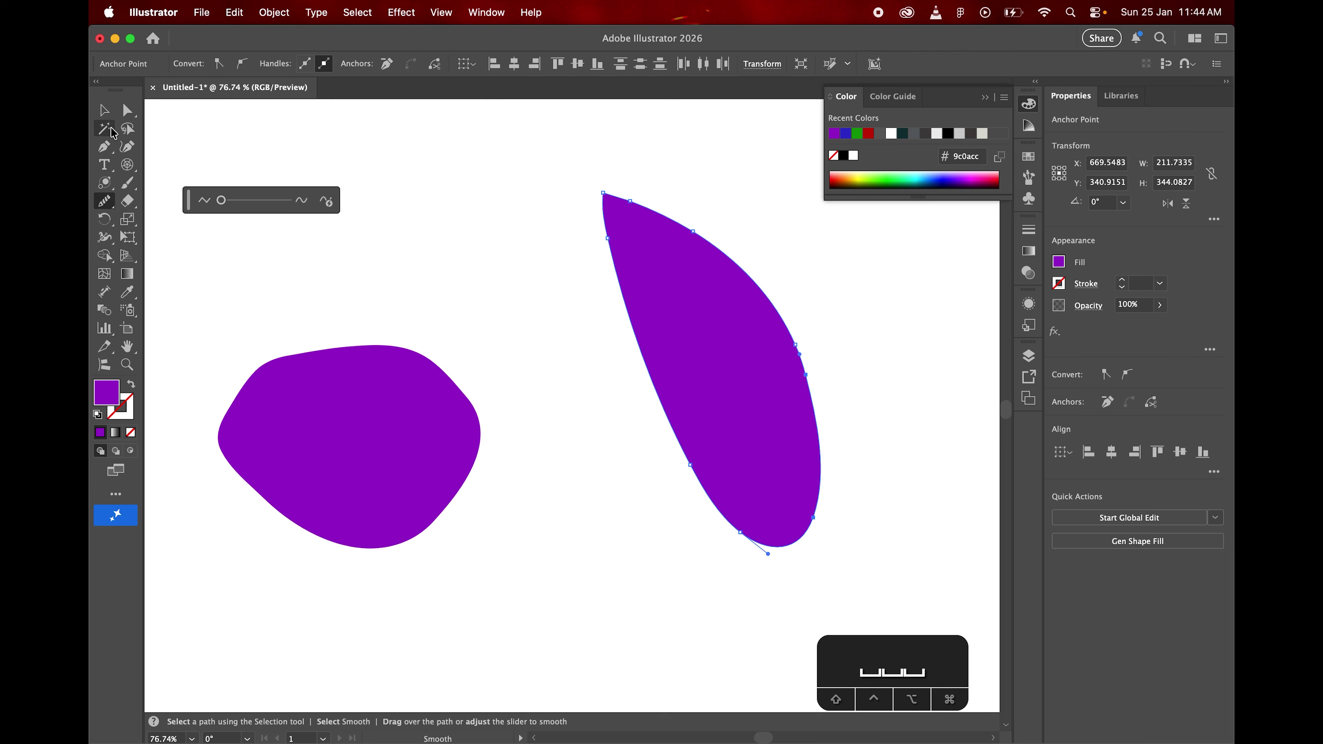
Select both purple shapes and delete them
key(v)
drag(357, 217, 822, 519)
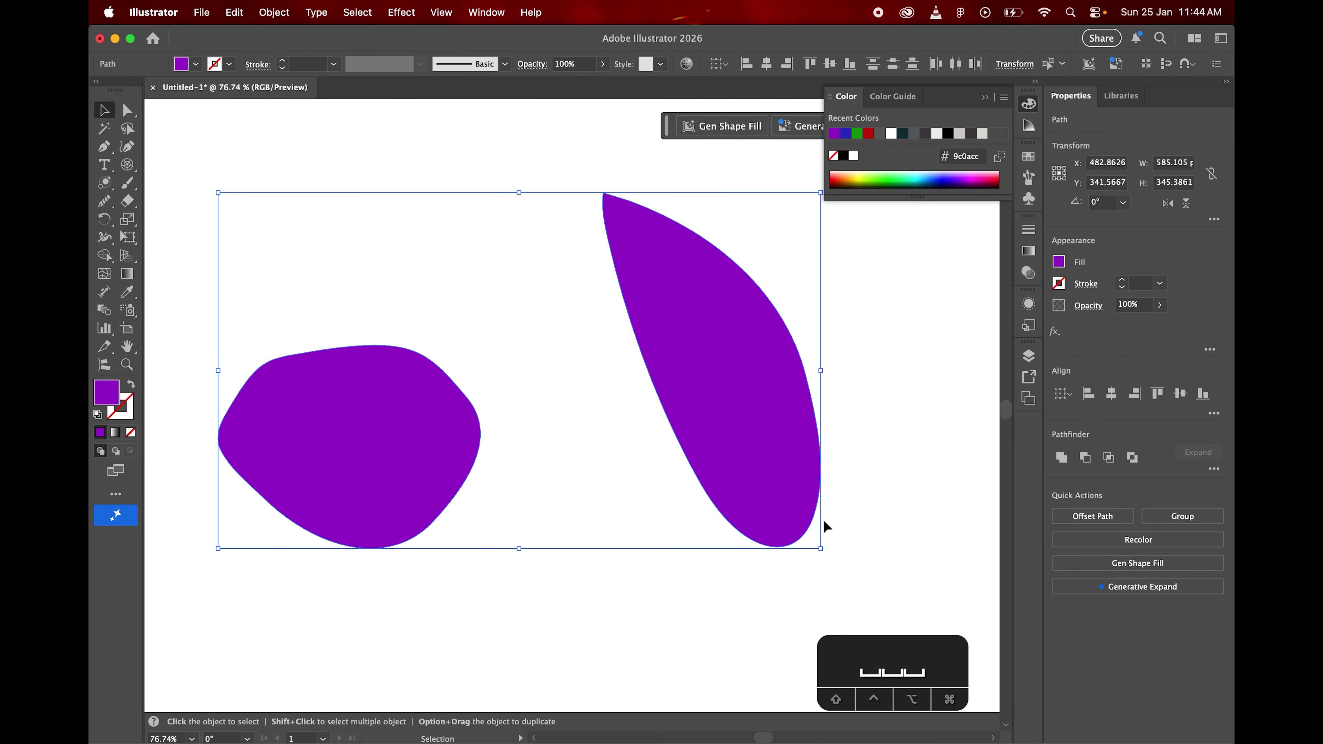
key(BackSpace)
key(space)
drag(573, 299, 583, 305)
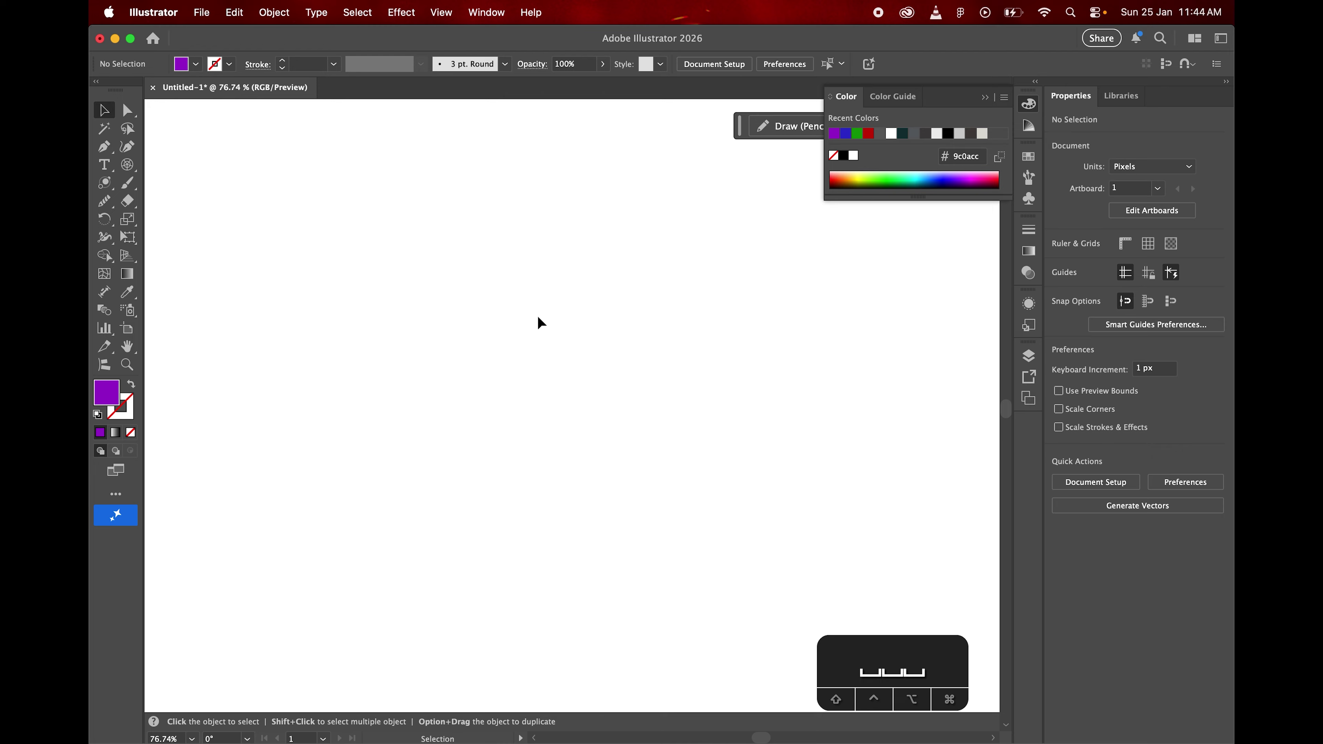
Draw a purple rectangle about 350 × 280 px in the empty area and select it
click(104, 203)
click(126, 206)
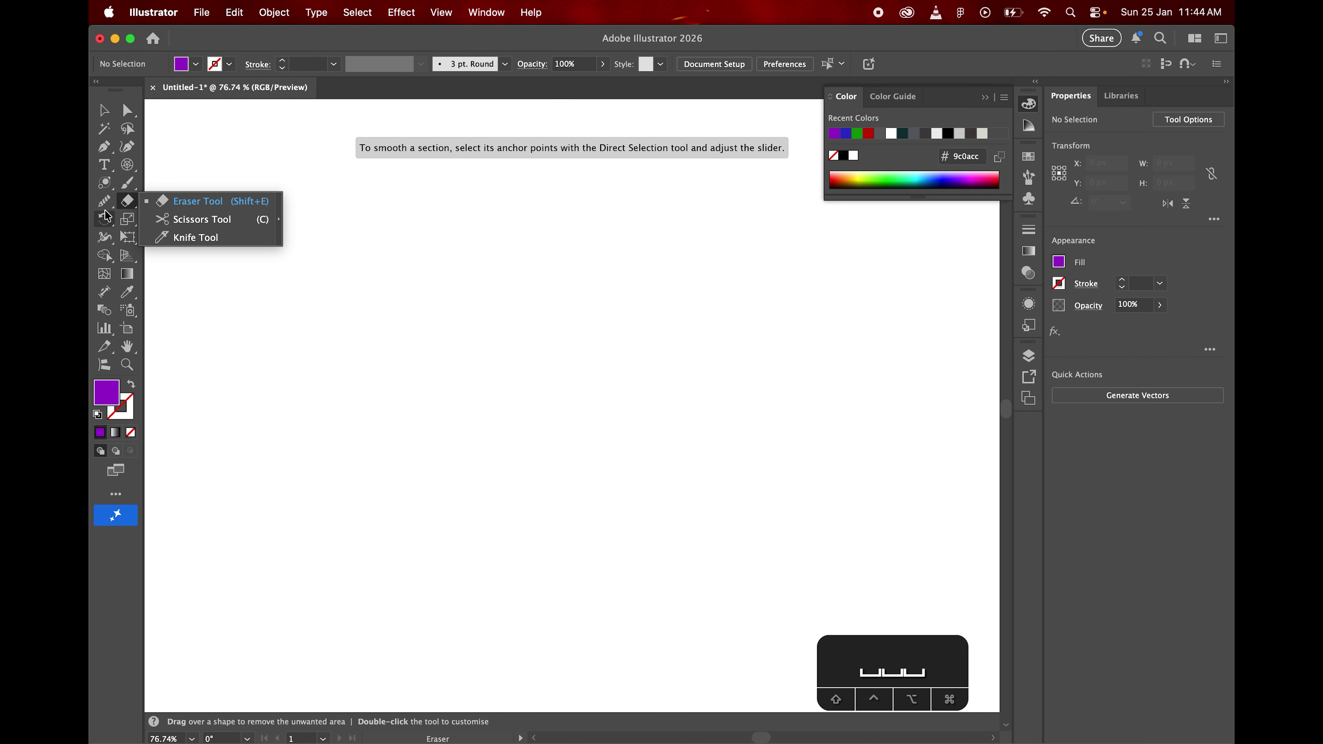
click(109, 167)
click(104, 146)
click(104, 182)
click(157, 180)
drag(323, 222, 684, 510)
key(v)
click(196, 248)
click(508, 294)
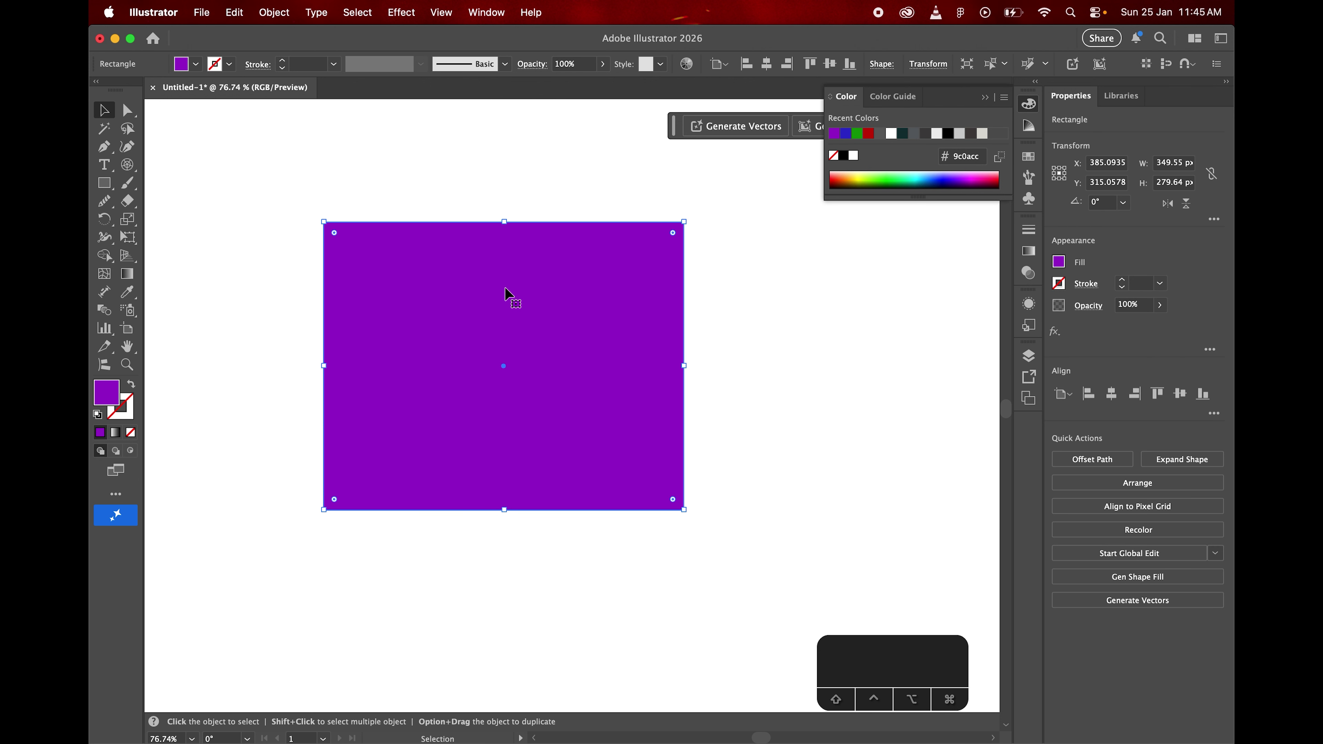
Erase one curved horizontal strip and two vertical strips across the whole rectangle with the Eraser tool
click(189, 183)
click(128, 201)
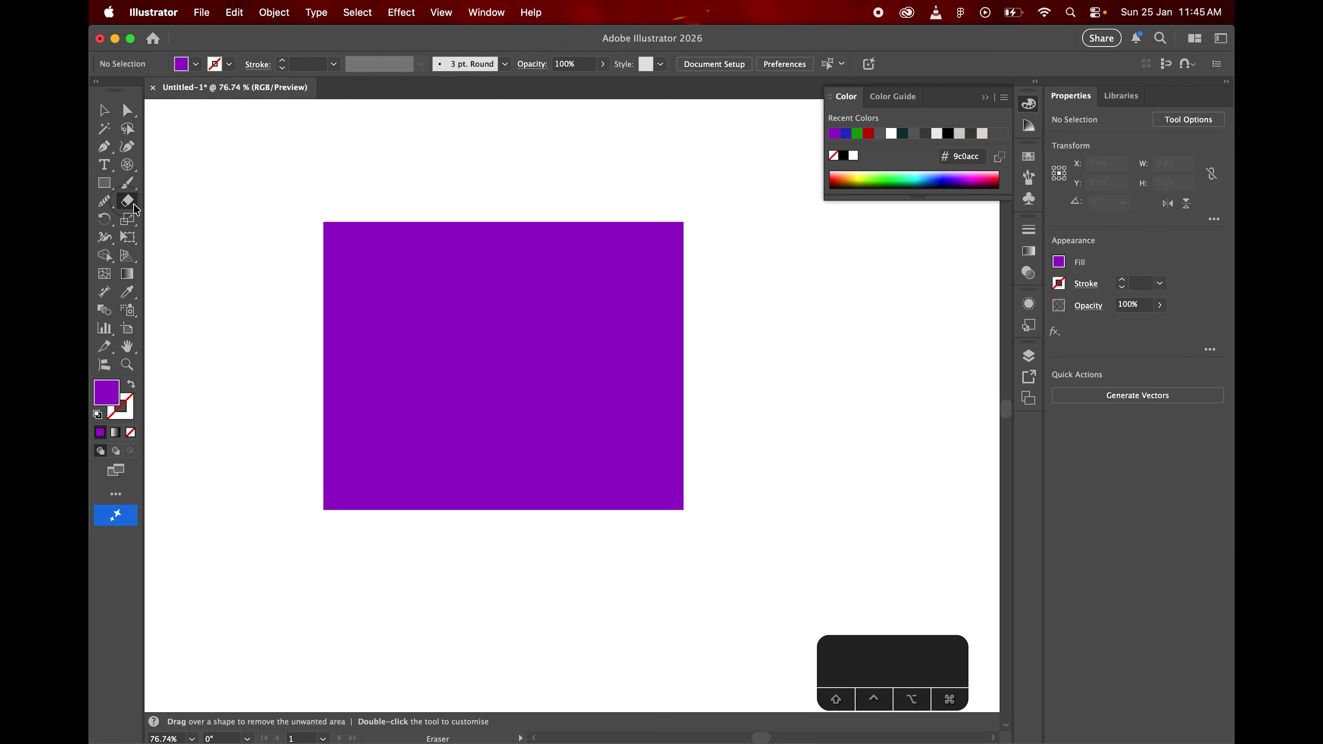
drag(284, 396, 770, 306)
mouse_move(497, 182)
mouse_down()
mouse_move(472, 281)
mouse_move(456, 552)
mouse_up()
drag(581, 197, 604, 552)
Move the pieces of the erased rectangle apart from each other
click(104, 110)
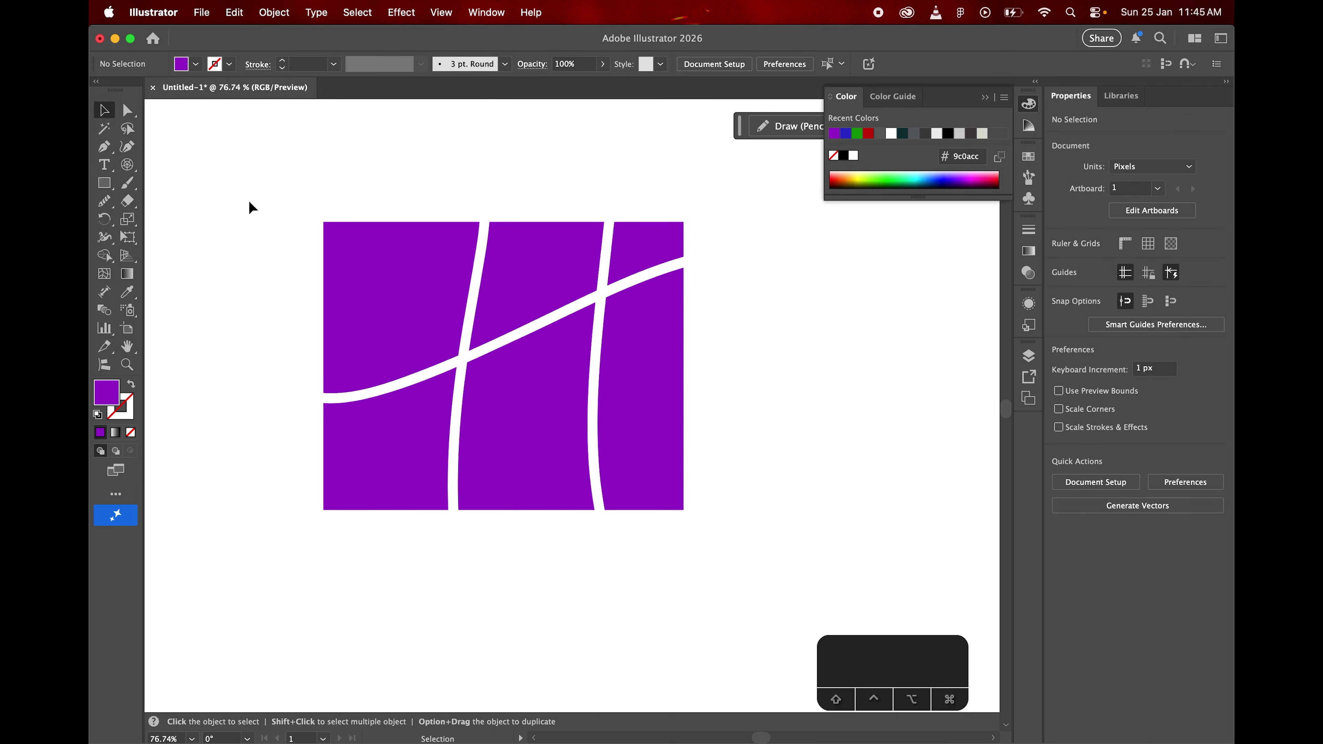
drag(389, 333, 293, 279)
drag(521, 281, 521, 188)
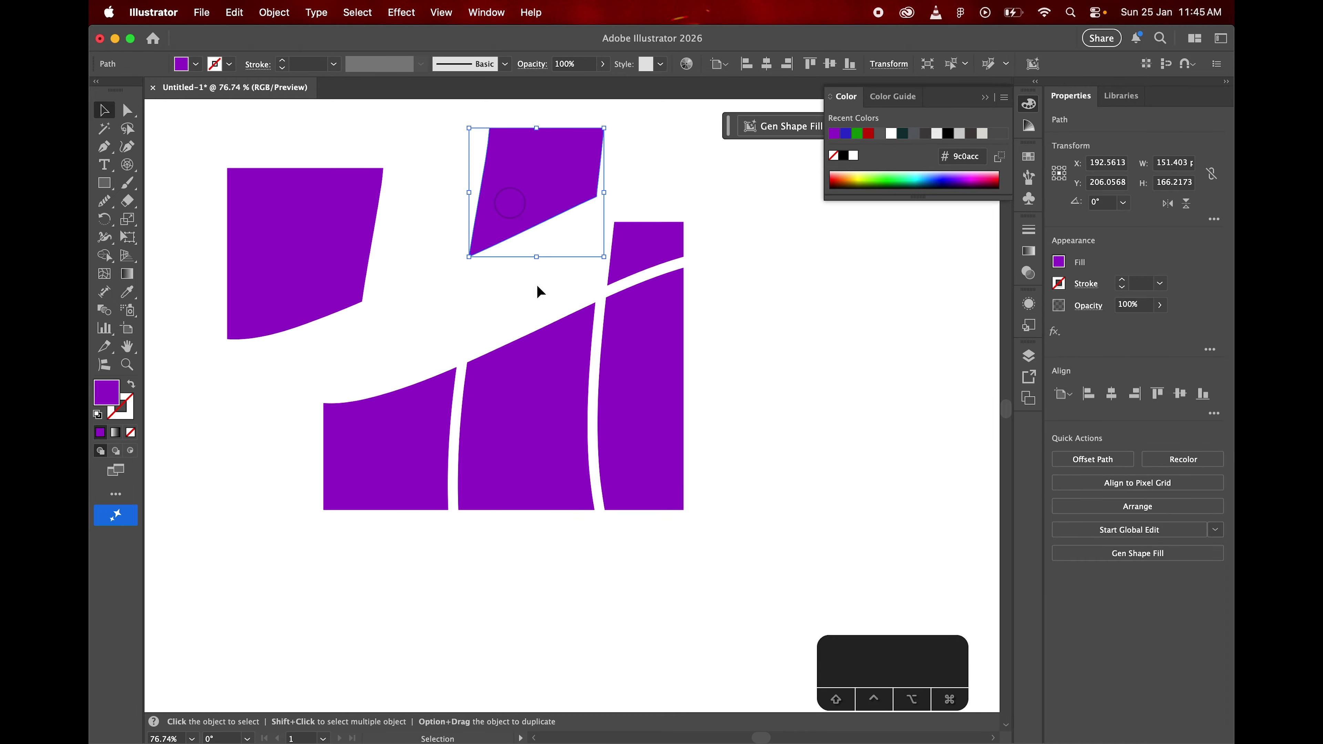
drag(532, 375, 553, 479)
drag(618, 386, 711, 472)
drag(638, 245, 678, 228)
drag(449, 450, 375, 558)
drag(530, 528, 557, 590)
Undo the moves of the rectangle's pieces
key(super+z)
key(super+z)
key(super+z)
key(super+z)
key(super+z)
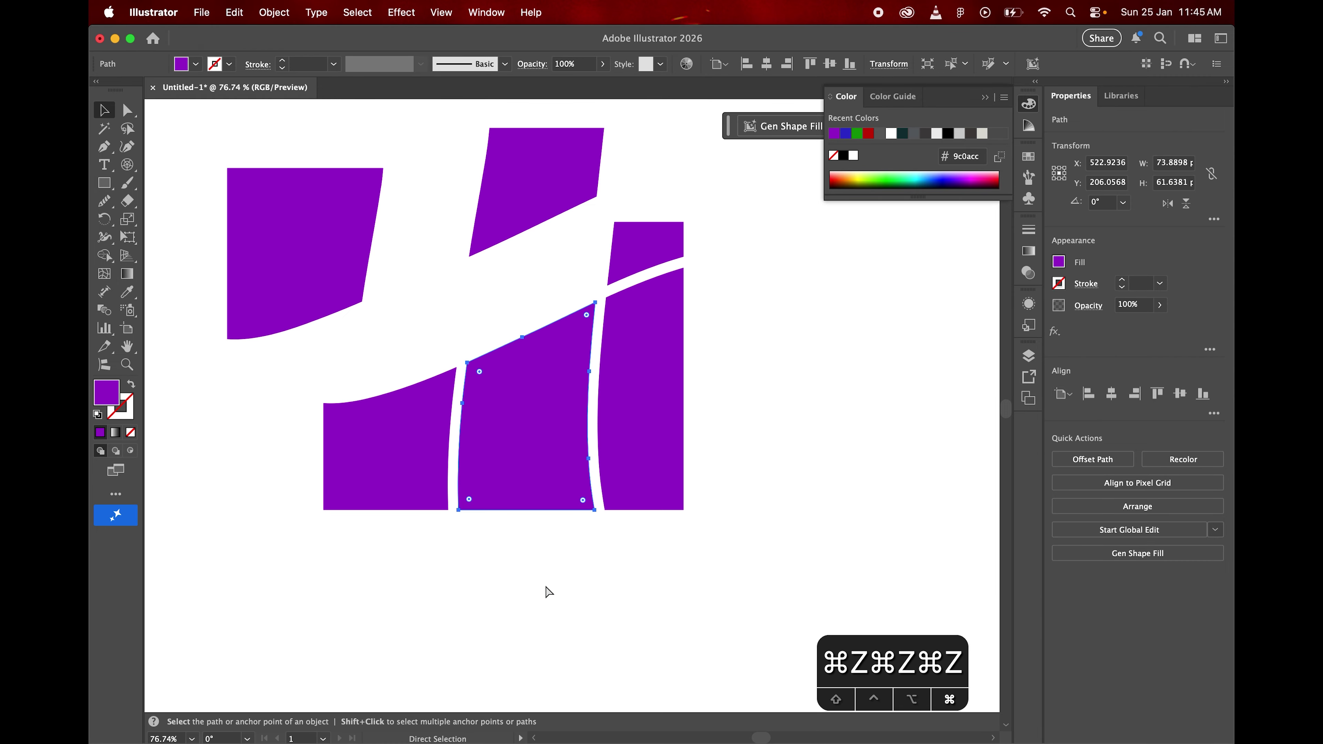
key(super+z)
key(v)
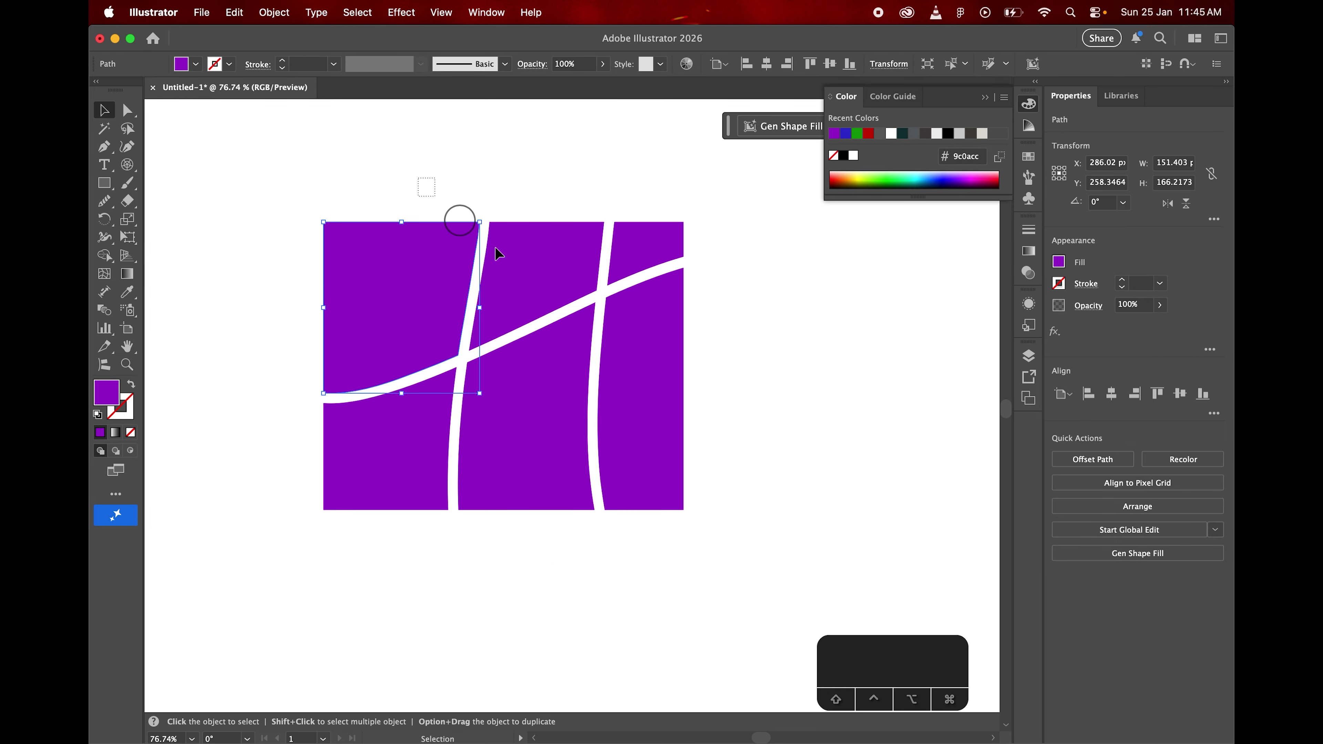
Scale all of the rectangle's pieces together to about 248 × 198 px and delete them
drag(426, 186, 789, 518)
drag(684, 365, 530, 377)
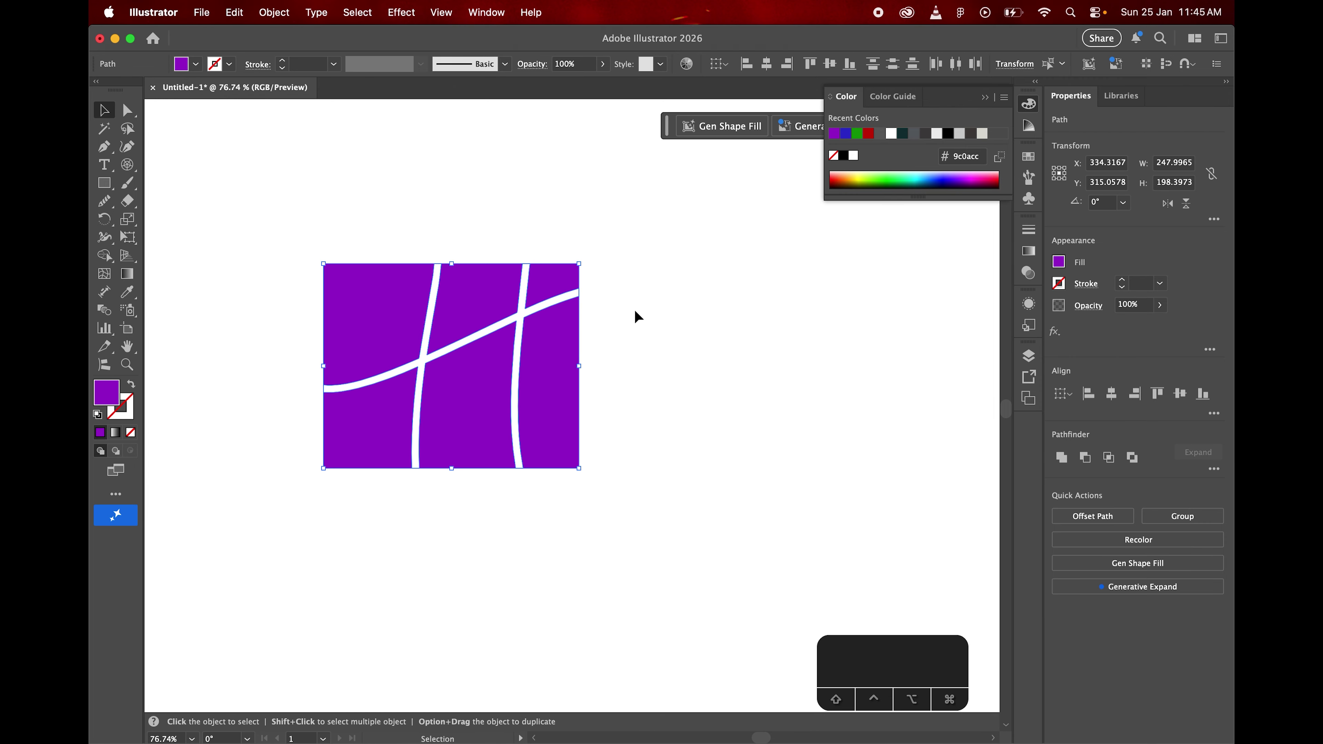
key(BackSpace)
Draw a purple square about 221 px wide and round all of its corners
click(104, 182)
drag(400, 301, 627, 528)
drag(616, 312, 573, 355)
Enlarge and shrink the Eraser tool's tip repeatedly, finishing at a size of 23.1 pt
click(127, 201)
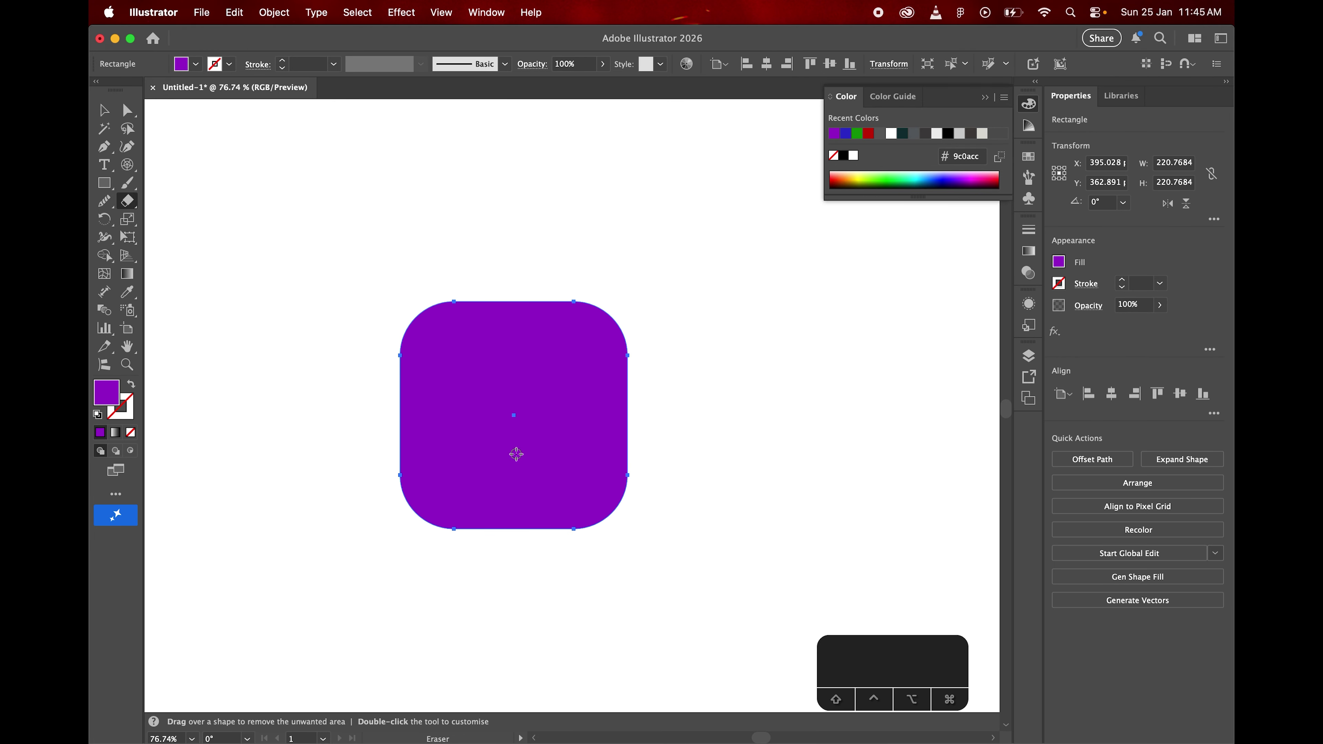
key(bracketright)
key(bracketright)
key(bracketright)
key(bracketright)
key(bracketright)
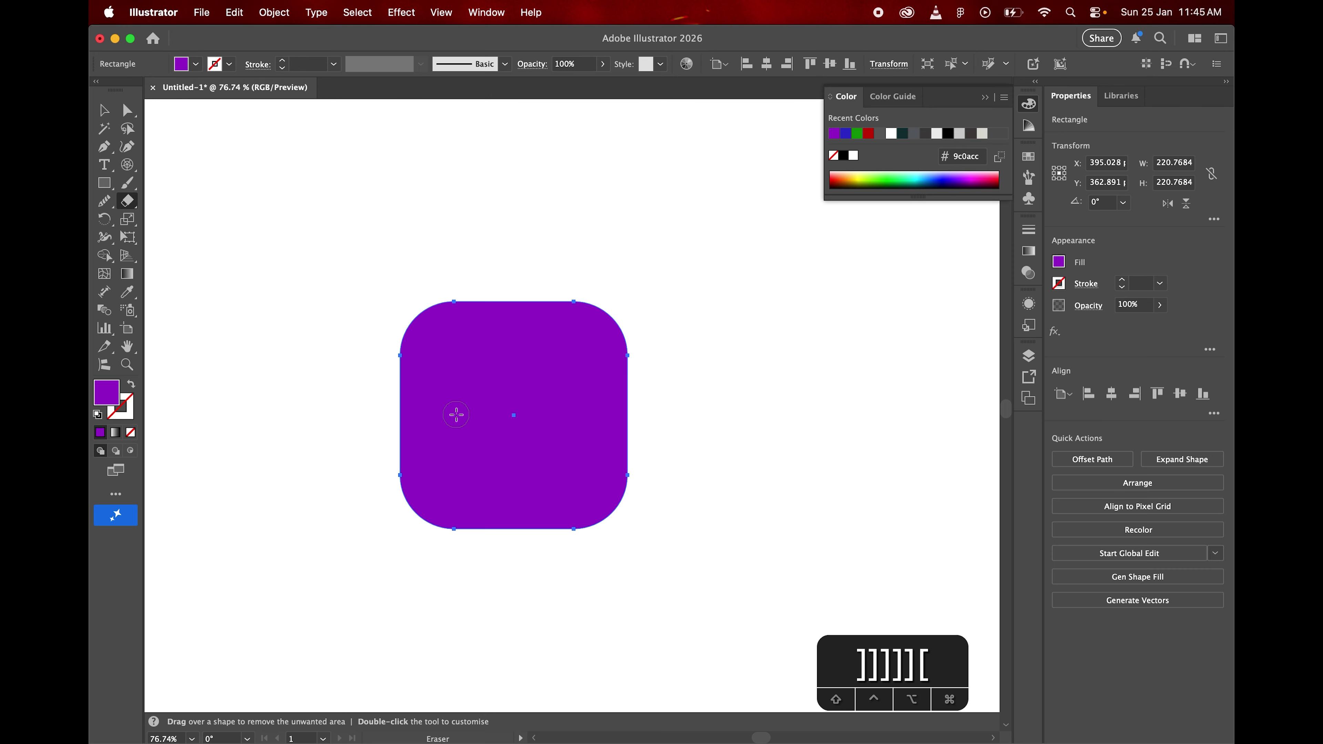
key(bracketleft)
key(bracketleft)
key(bracketleft)
key(bracketleft)
key(bracketright)
key(bracketright)
key(bracketright)
key(bracketright)
key(bracketright)
key(bracketright)
key(bracketleft)
key(bracketleft)
key(bracketleft)
key(bracketleft)
key(bracketleft)
key(bracketleft)
key(bracketleft)
key(bracketleft)
key(bracketright)
key(bracketright)
key(bracketright)
key(bracketright)
key(bracketright)
Accept the Eraser options with fixed angle, roundness and size, and erase two curved vertical strips through the rounded square
double_click(129, 205)
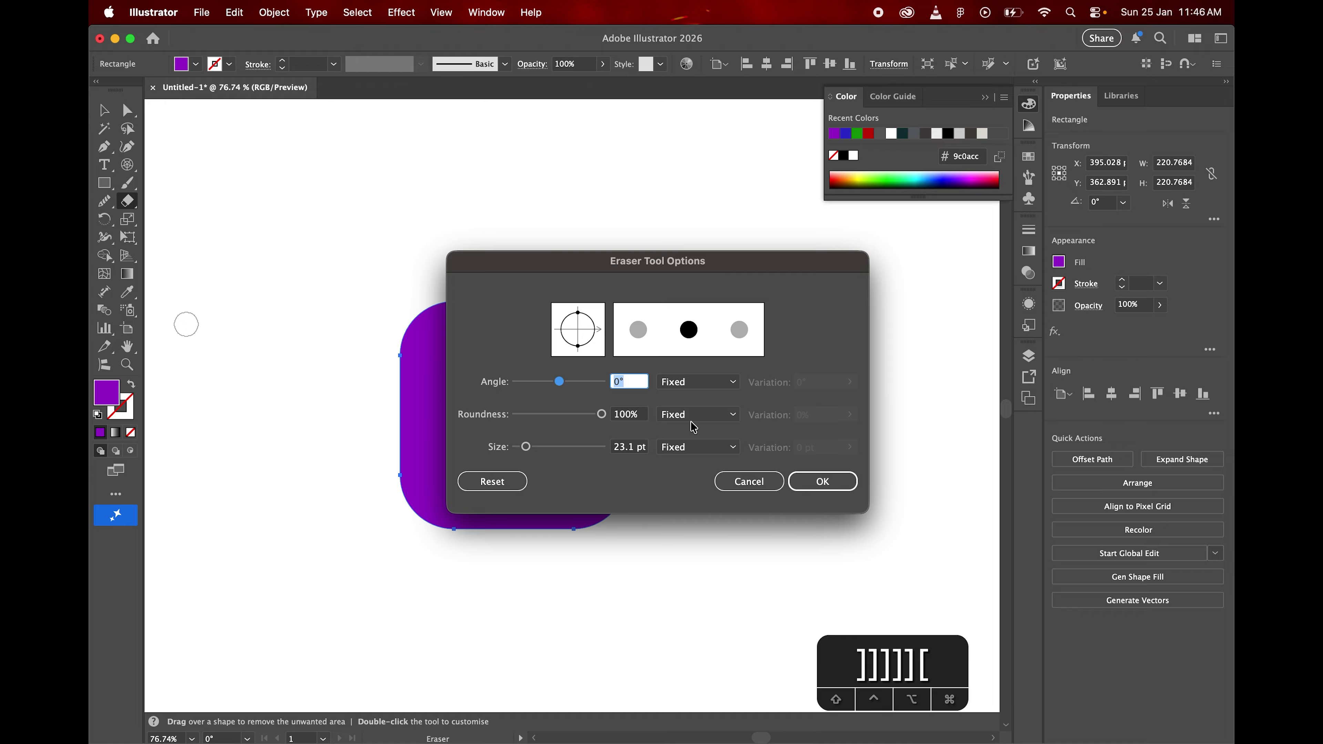
click(820, 484)
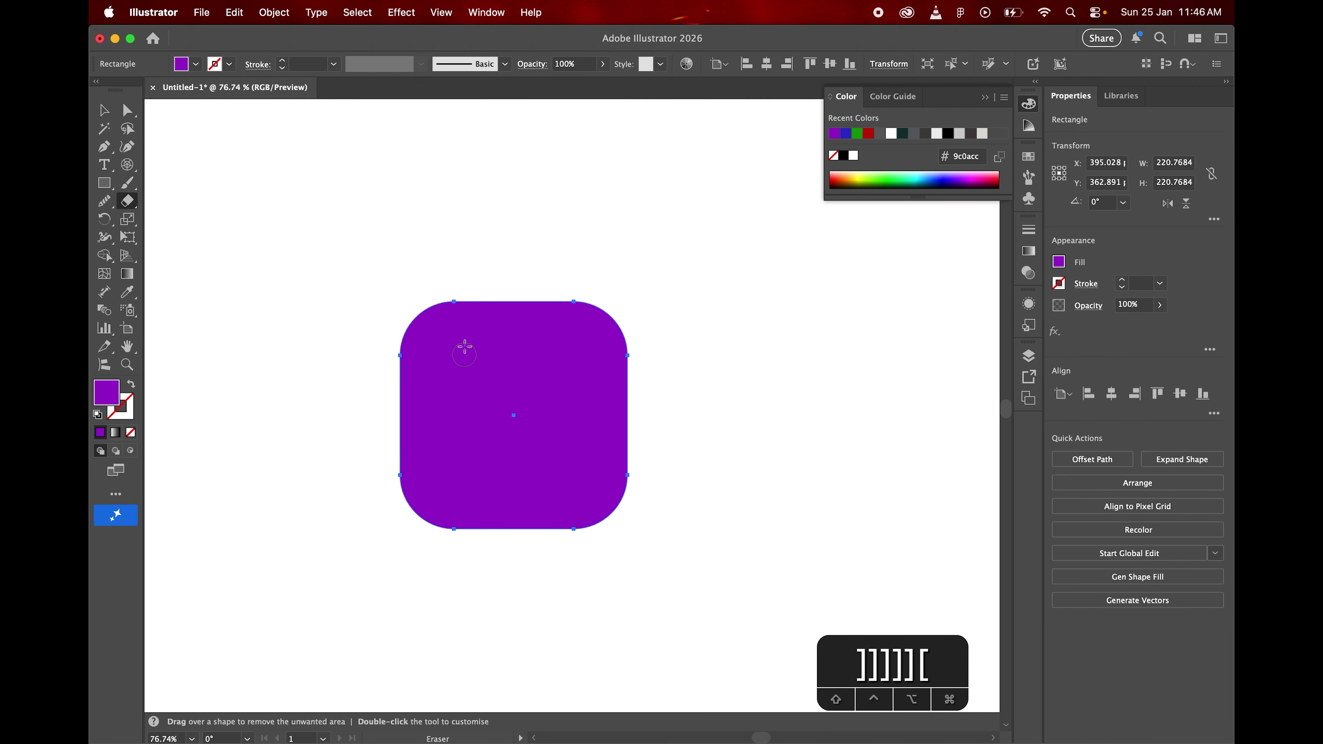
drag(496, 283, 482, 656)
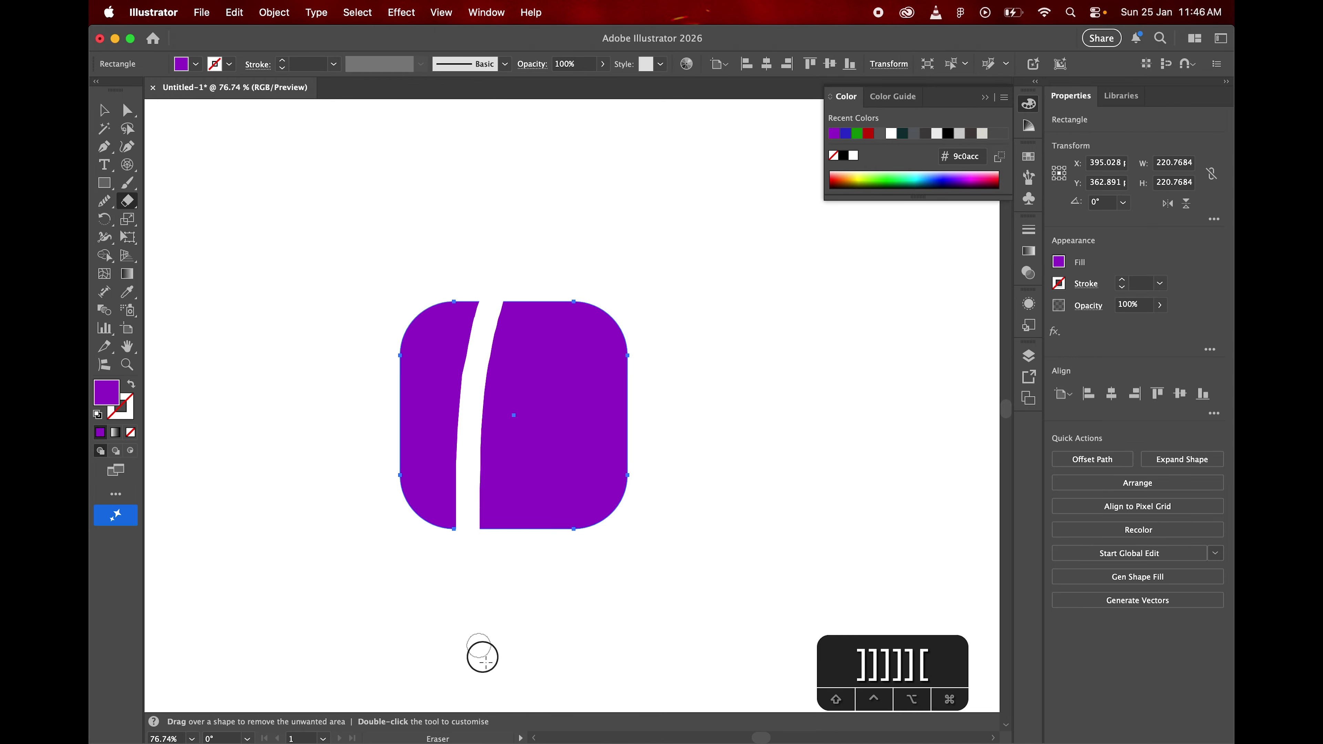
drag(577, 274, 545, 648)
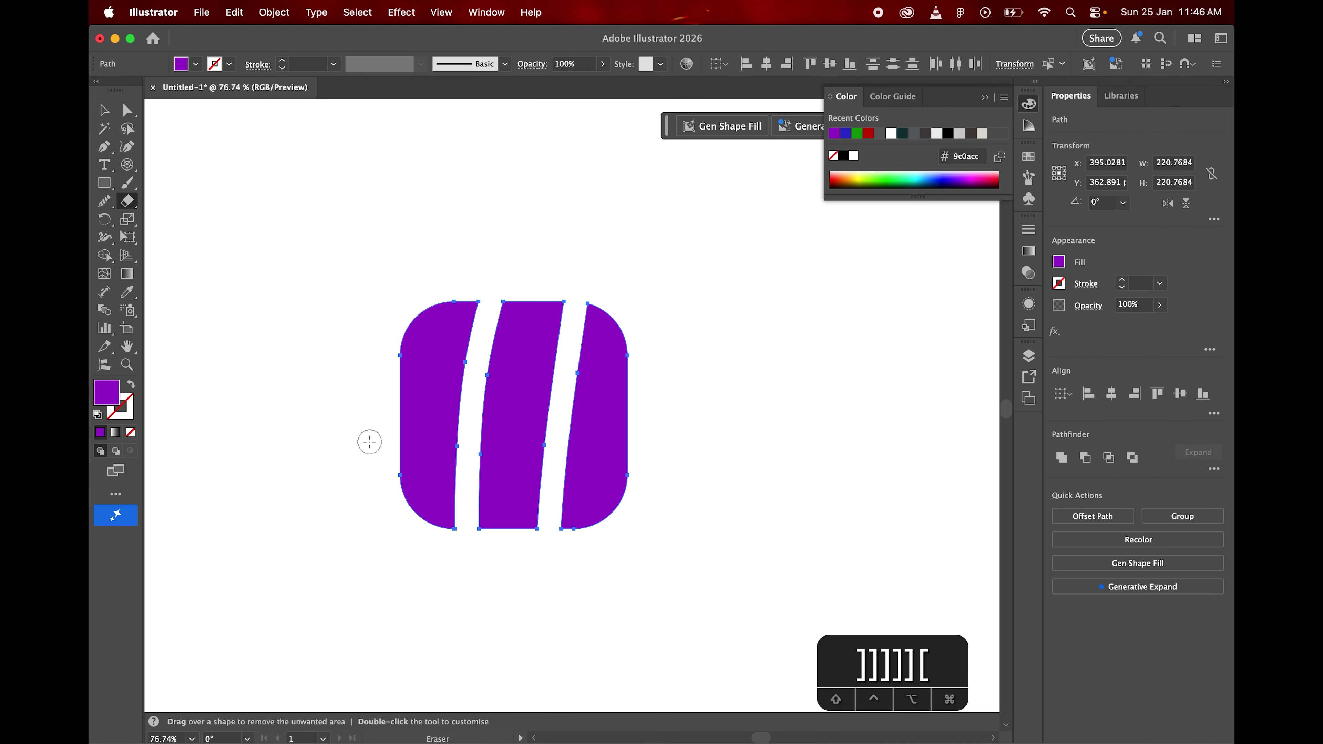
Erase a curved horizontal strip across the striped rounded square and deselect the pieces
drag(370, 414, 651, 443)
click(104, 109)
click(355, 296)
scroll(427, 400, up, 3)
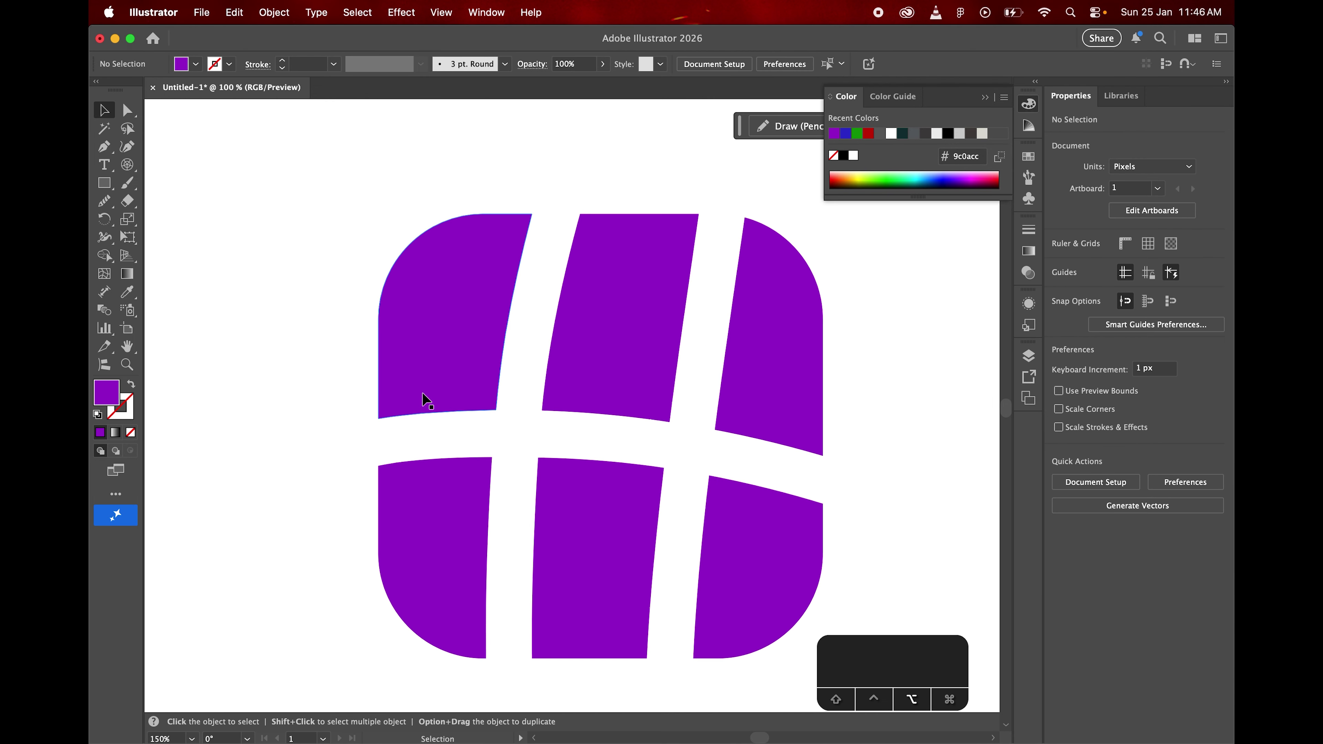
scroll(426, 400, down, 2)
scroll(426, 400, down, 4)
scroll(426, 400, down, 2)
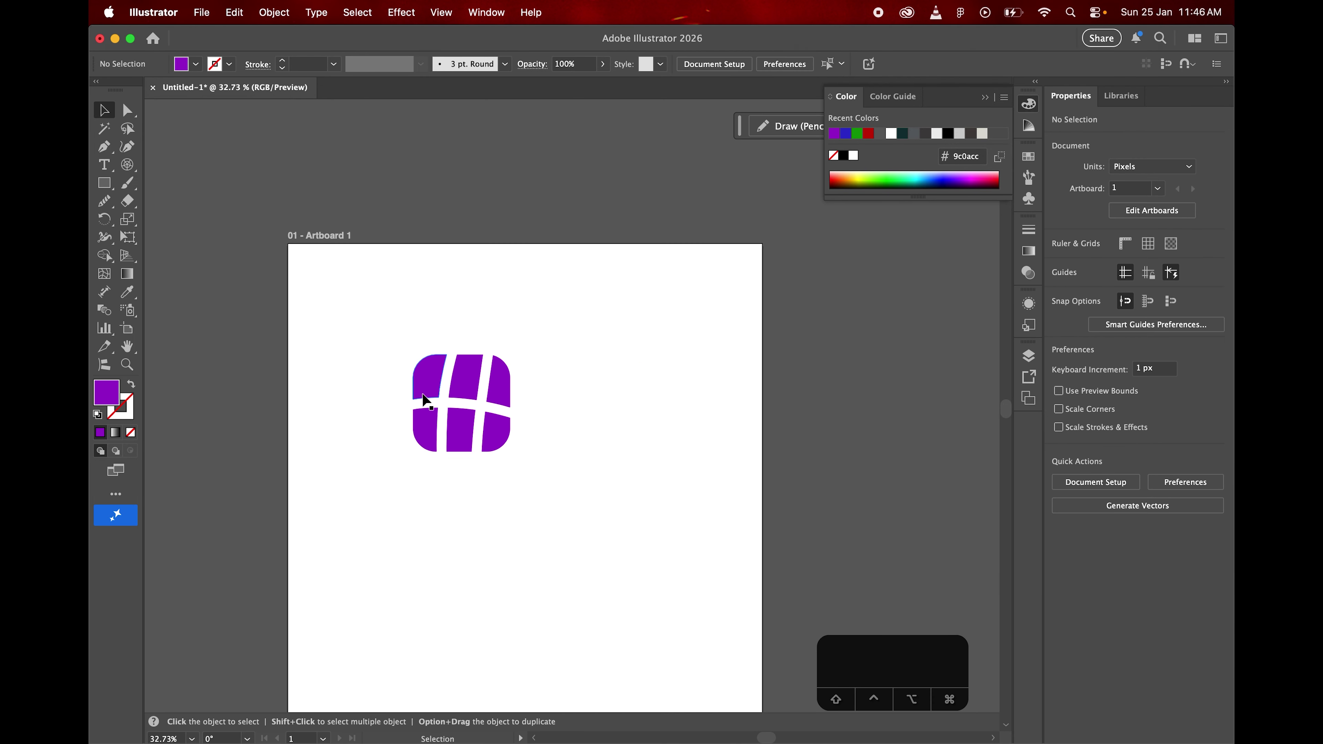
drag(361, 358, 511, 438)
key(BackSpace)
key(r)
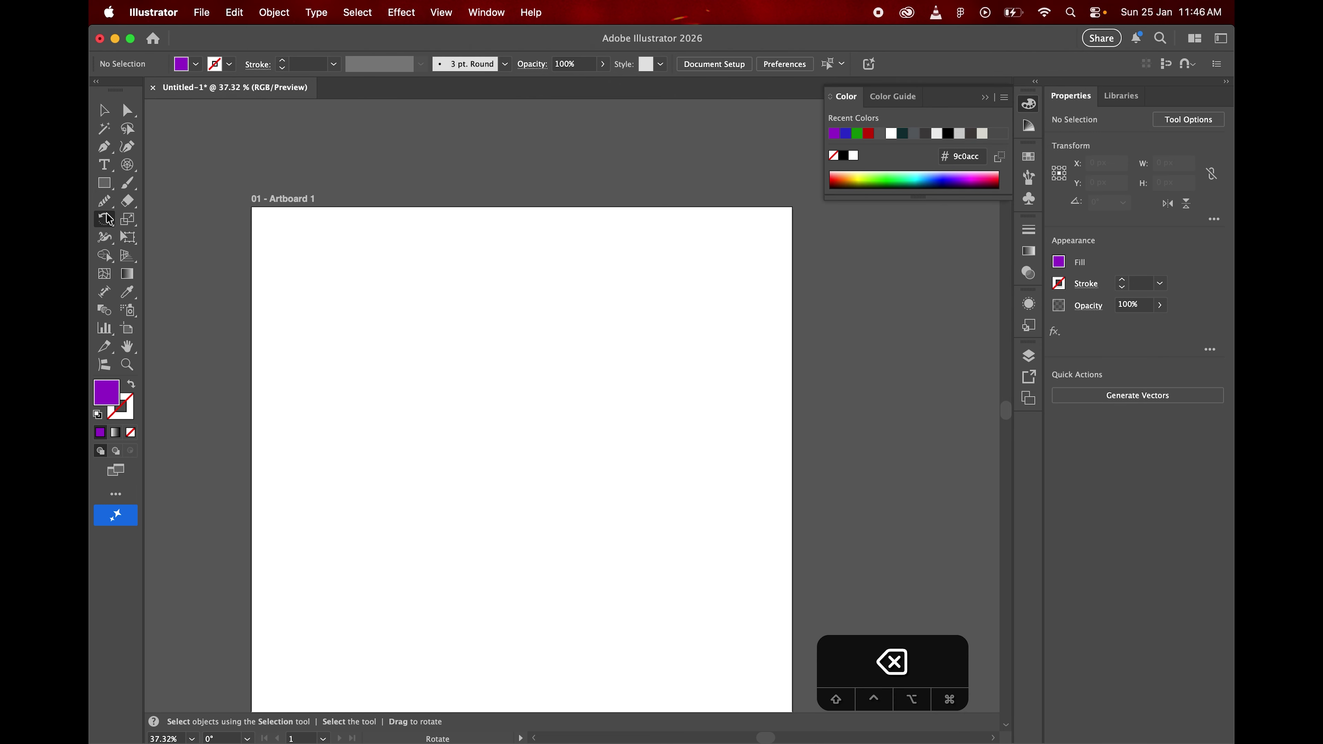
key(v)
key(super+z)
Rotate all the pieces of the rounded square together with the Rotate tool and delete them
key(r)
drag(551, 353, 599, 463)
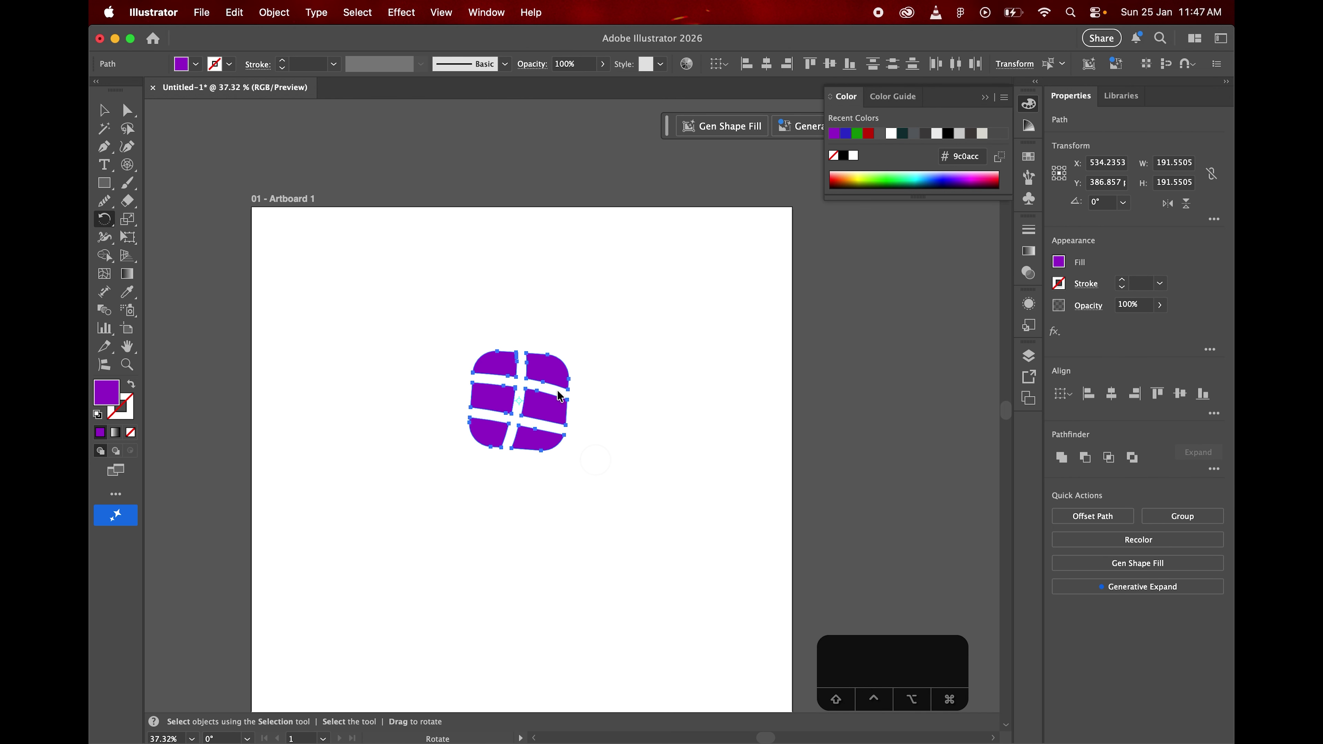
click(104, 110)
key(BackSpace)
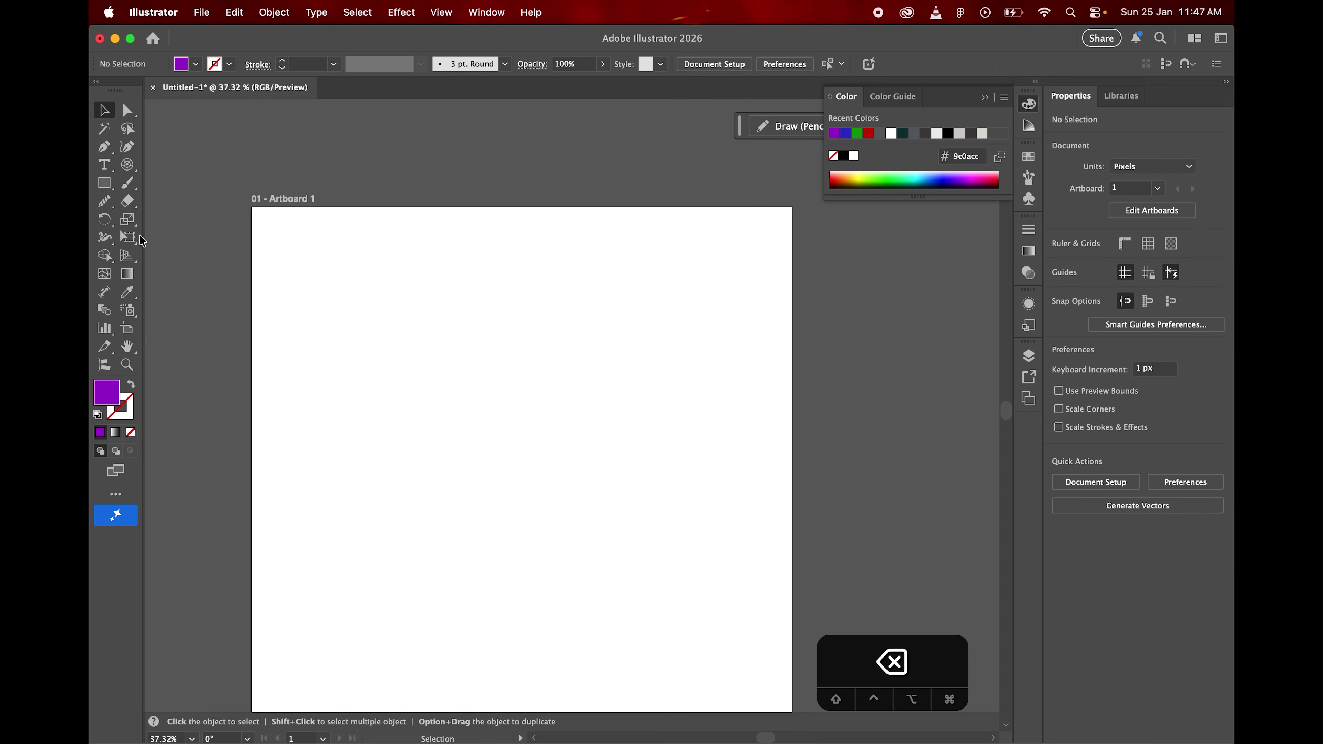
Switch to the Reflect tool and undo the deletion and rotation of the rounded square's pieces
click(114, 227)
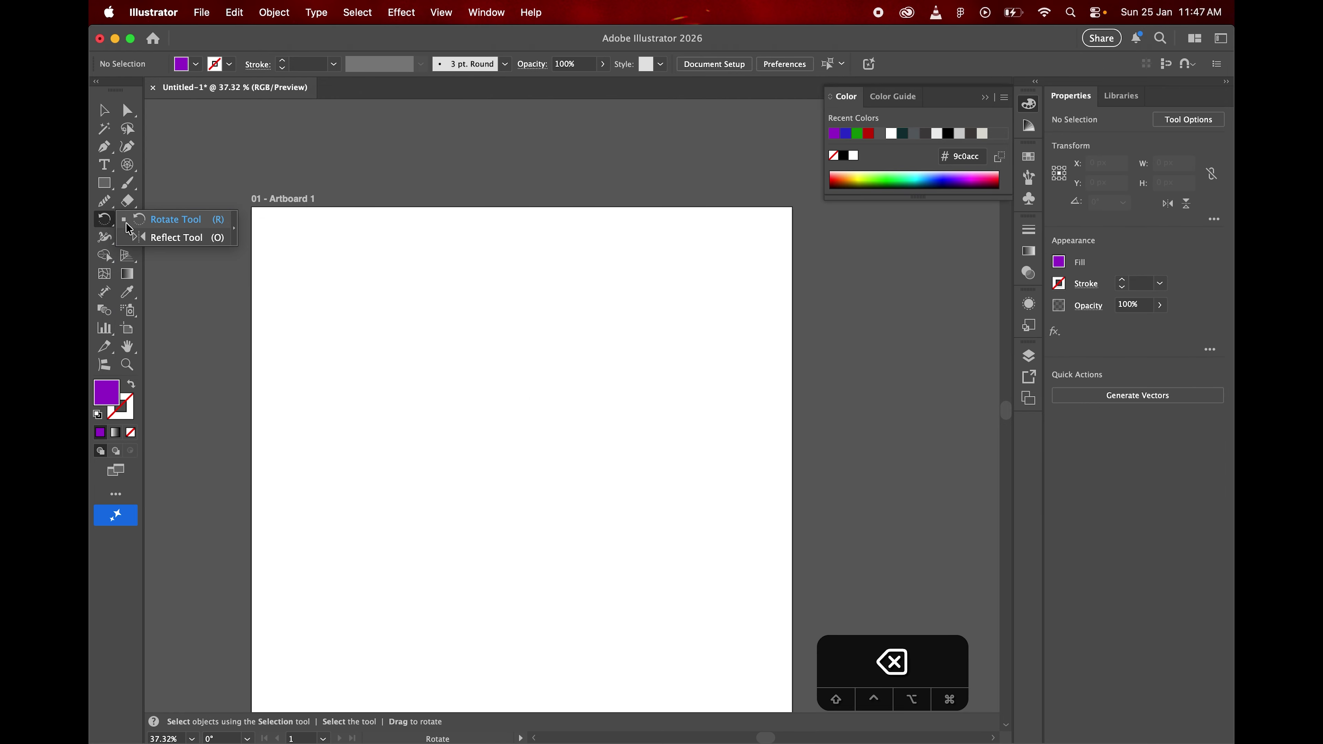
click(104, 219)
click(156, 237)
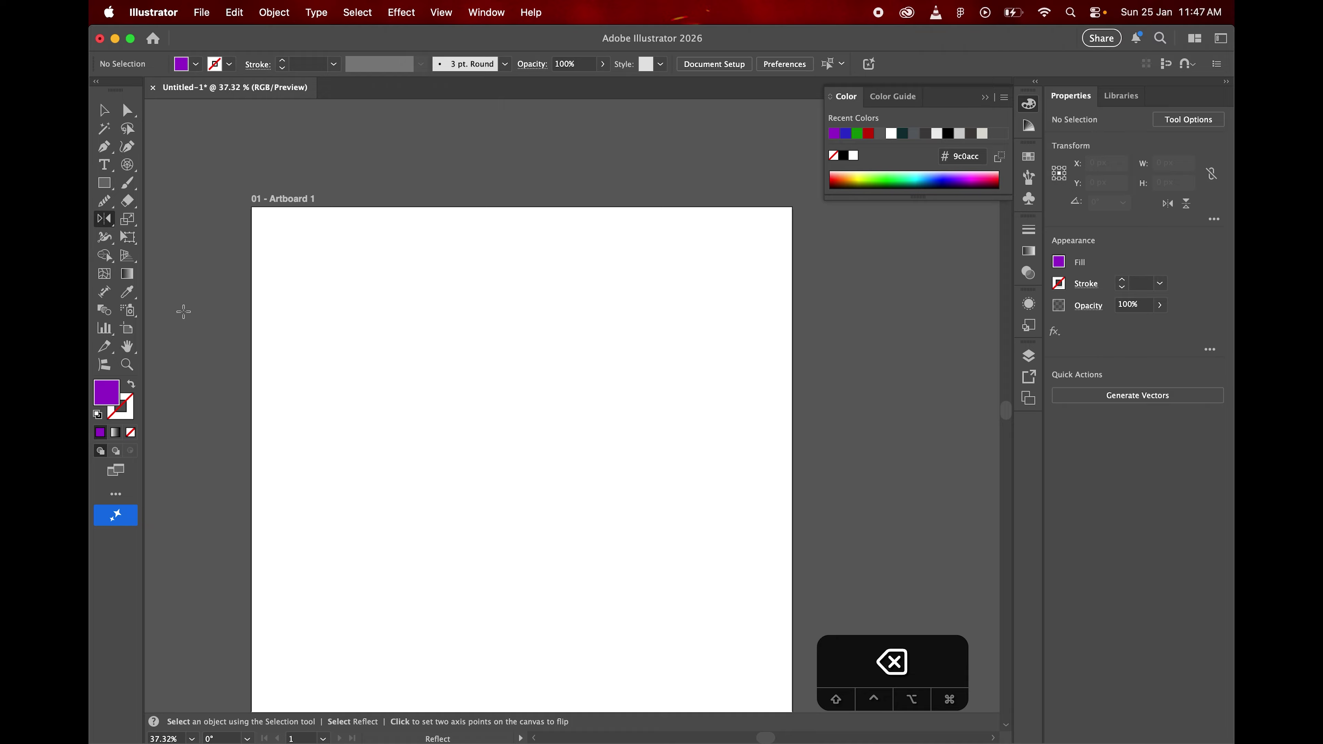
key(super+z)
key(super+z)
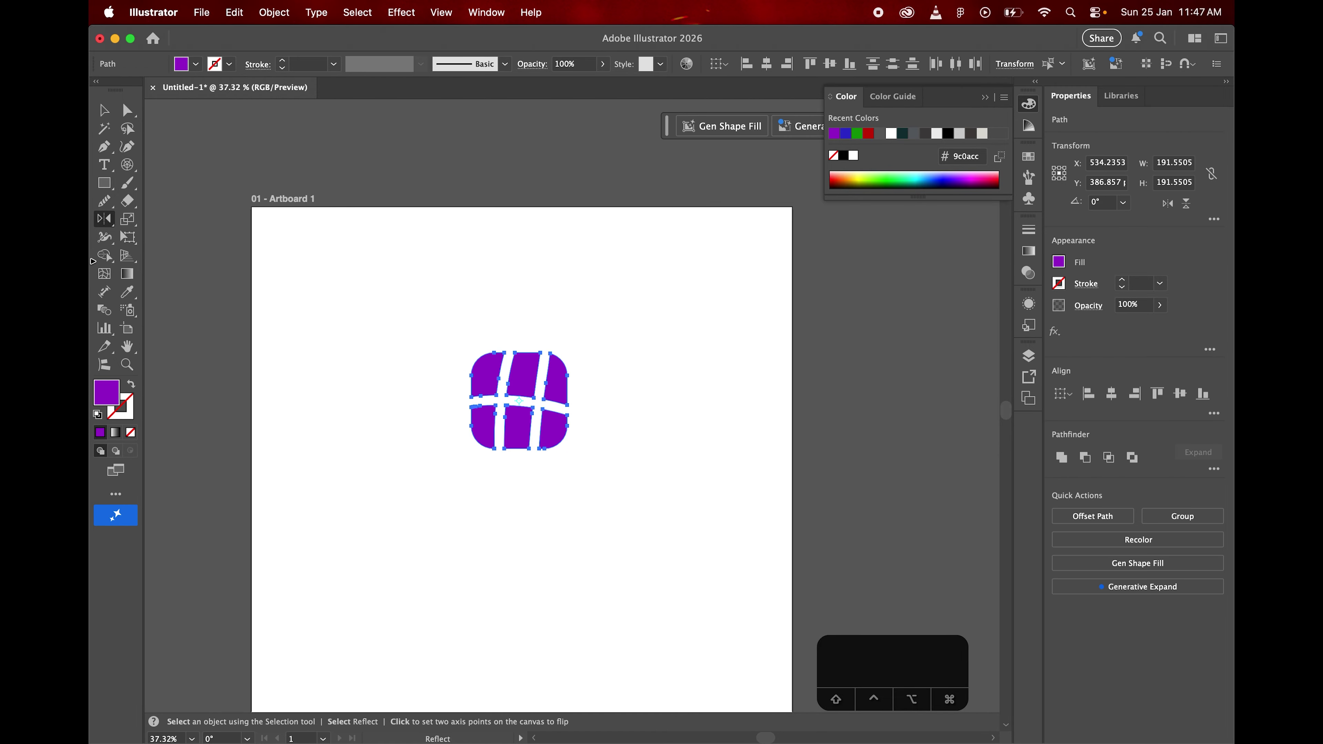
Try reflecting all the pieces freehand with the Reflect tool twice, undoing each attempt
drag(531, 373, 641, 374)
key(super+z)
key(super+z)
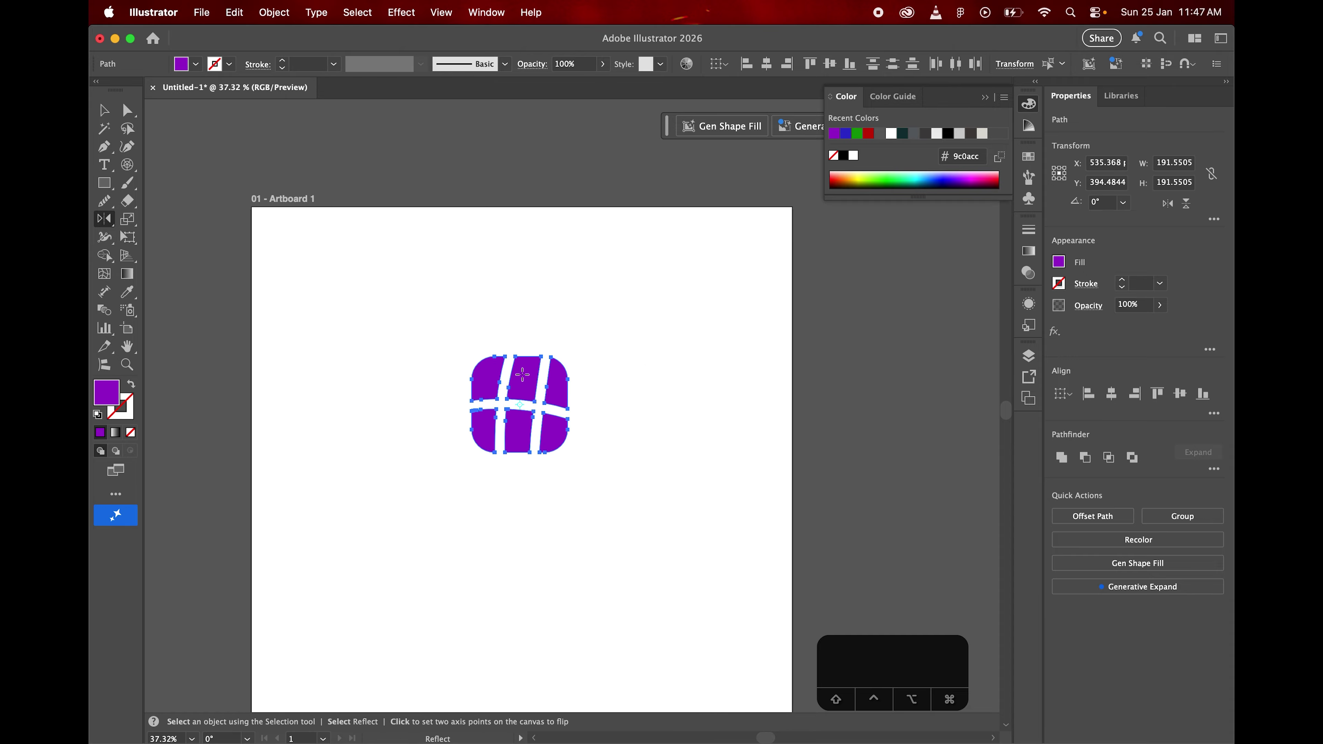
click(105, 109)
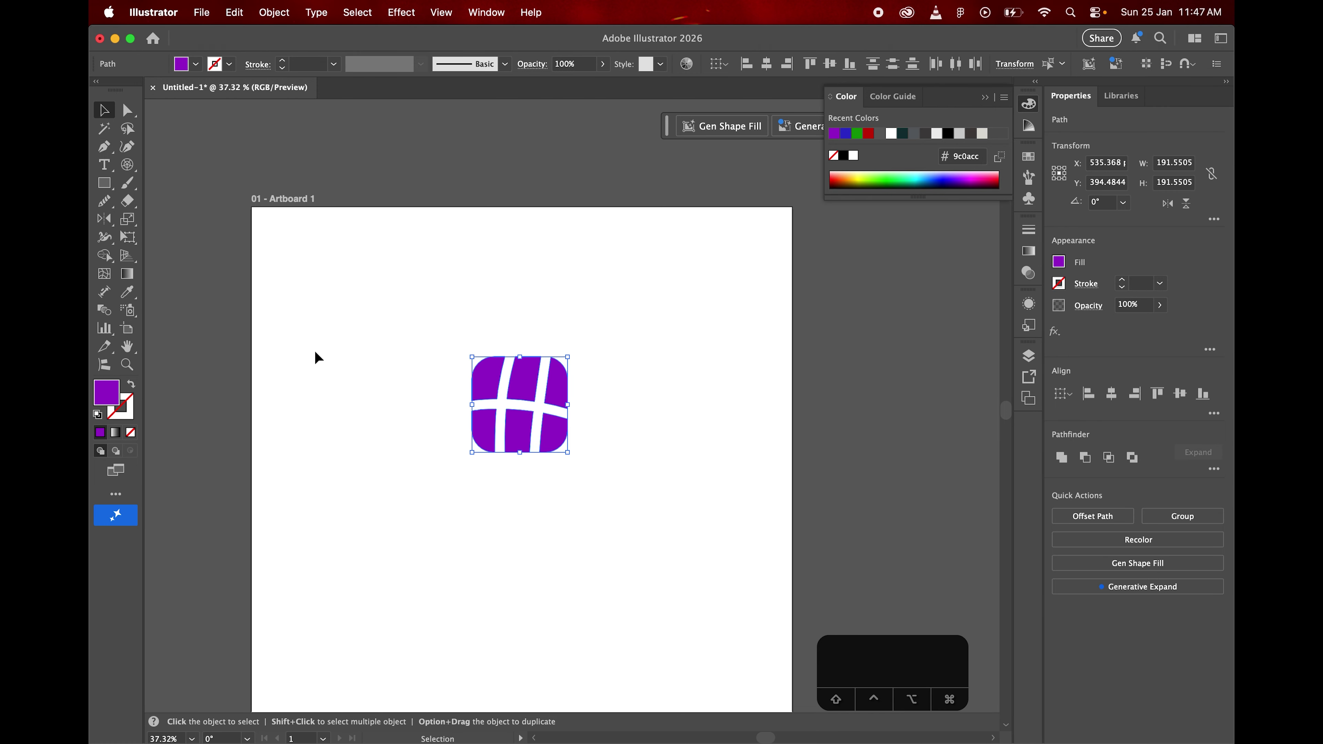
click(104, 219)
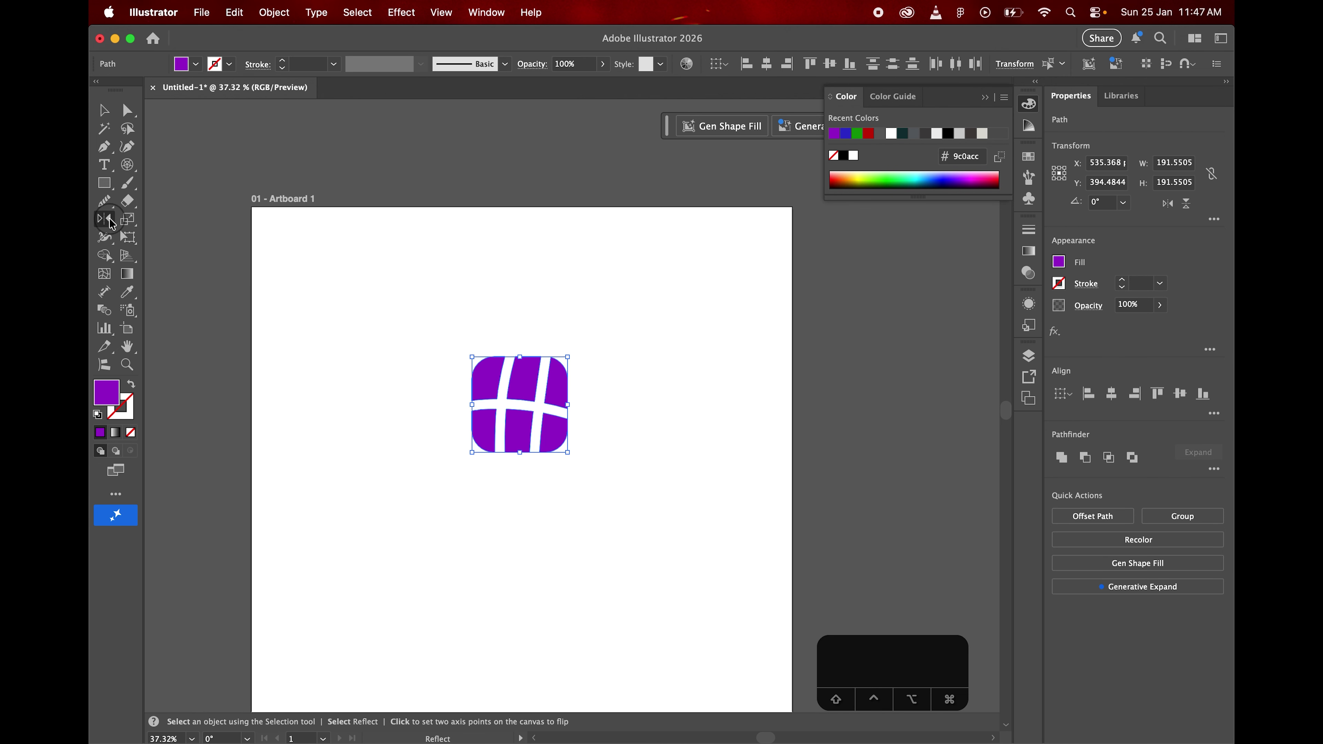
drag(553, 425, 538, 430)
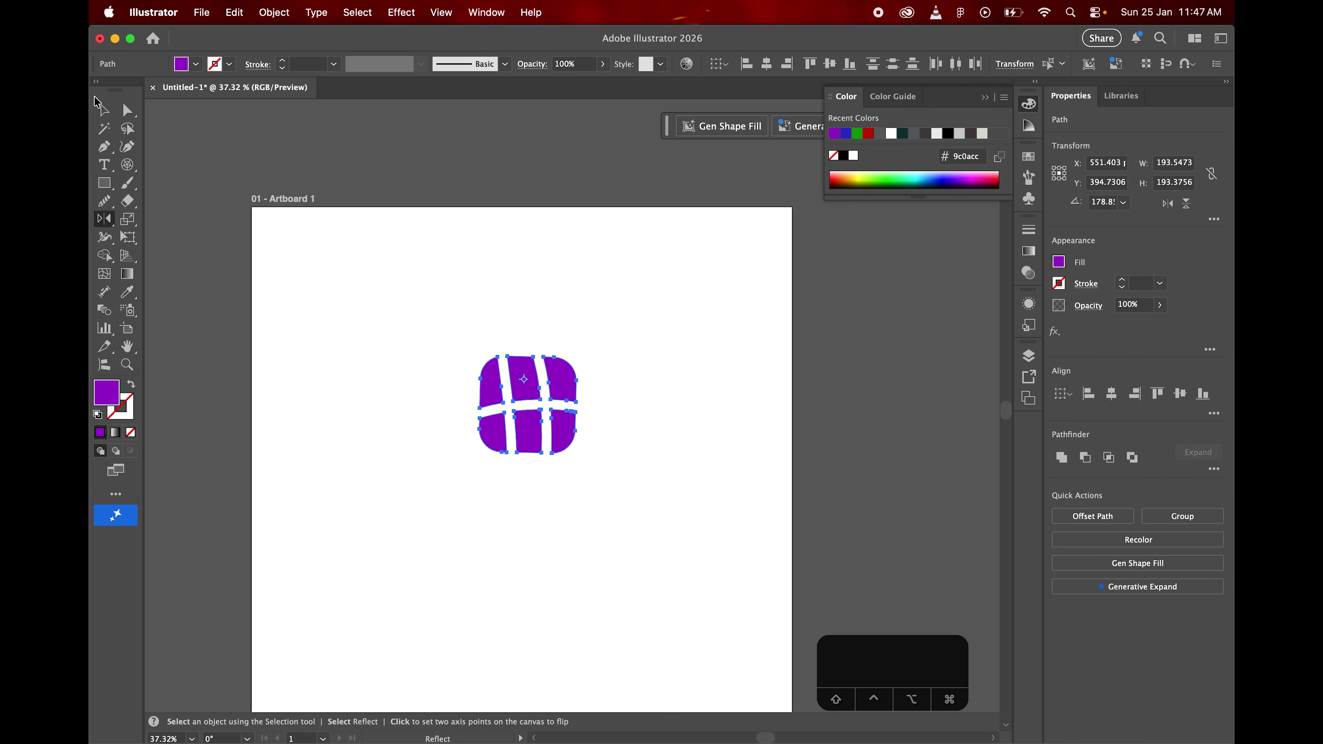
click(458, 381)
key(cmd+z)
click(104, 109)
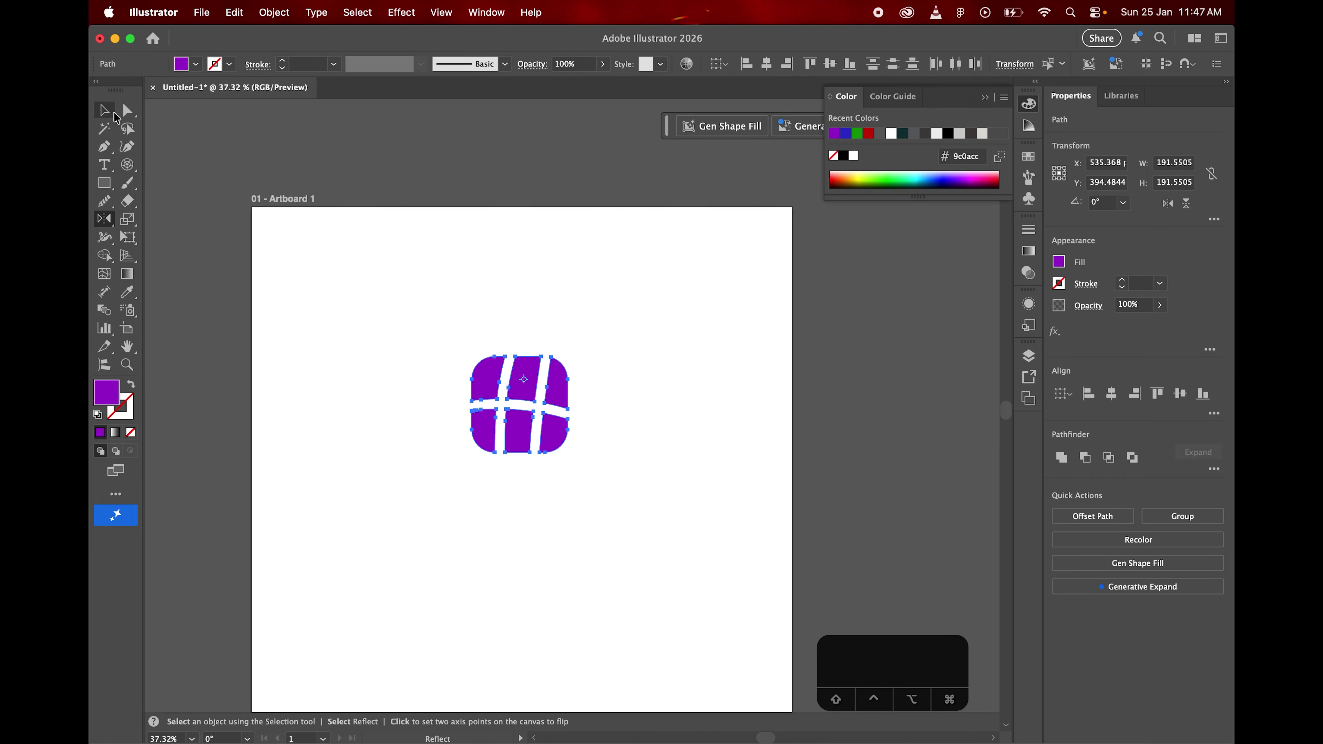
Delete the rounded square's pieces and draw a purple square about 386 px wide on the artboard
key(BackSpace)
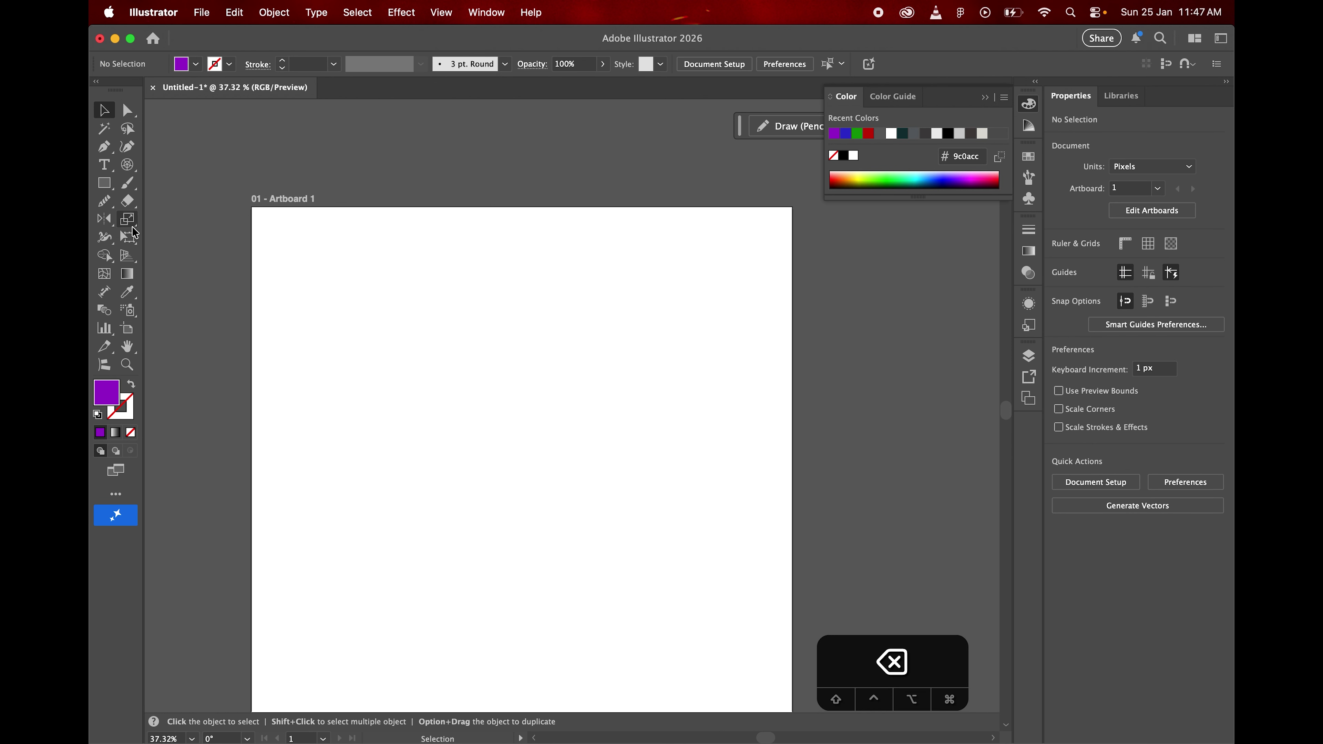
click(133, 228)
key(m)
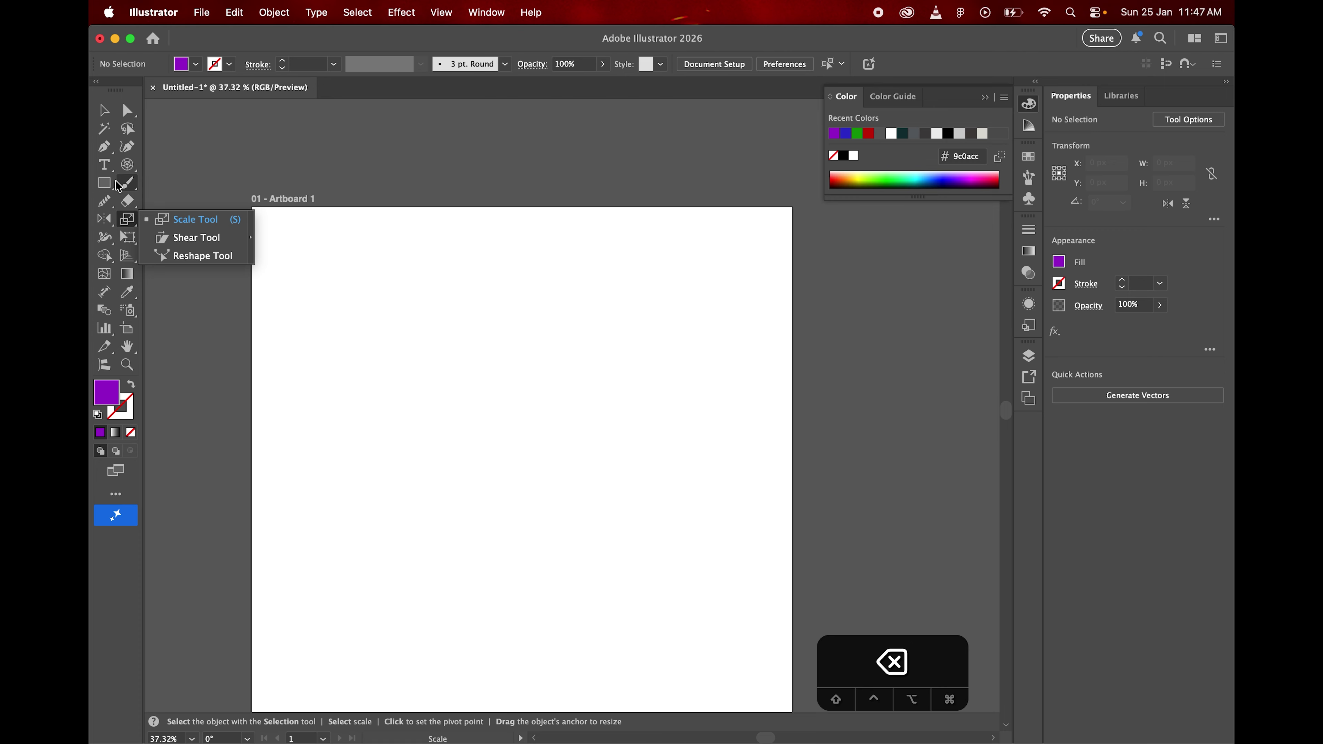
drag(381, 382, 576, 576)
Stretch the purple square freehand with the Scale tool to about 608 × 575 px
click(128, 220)
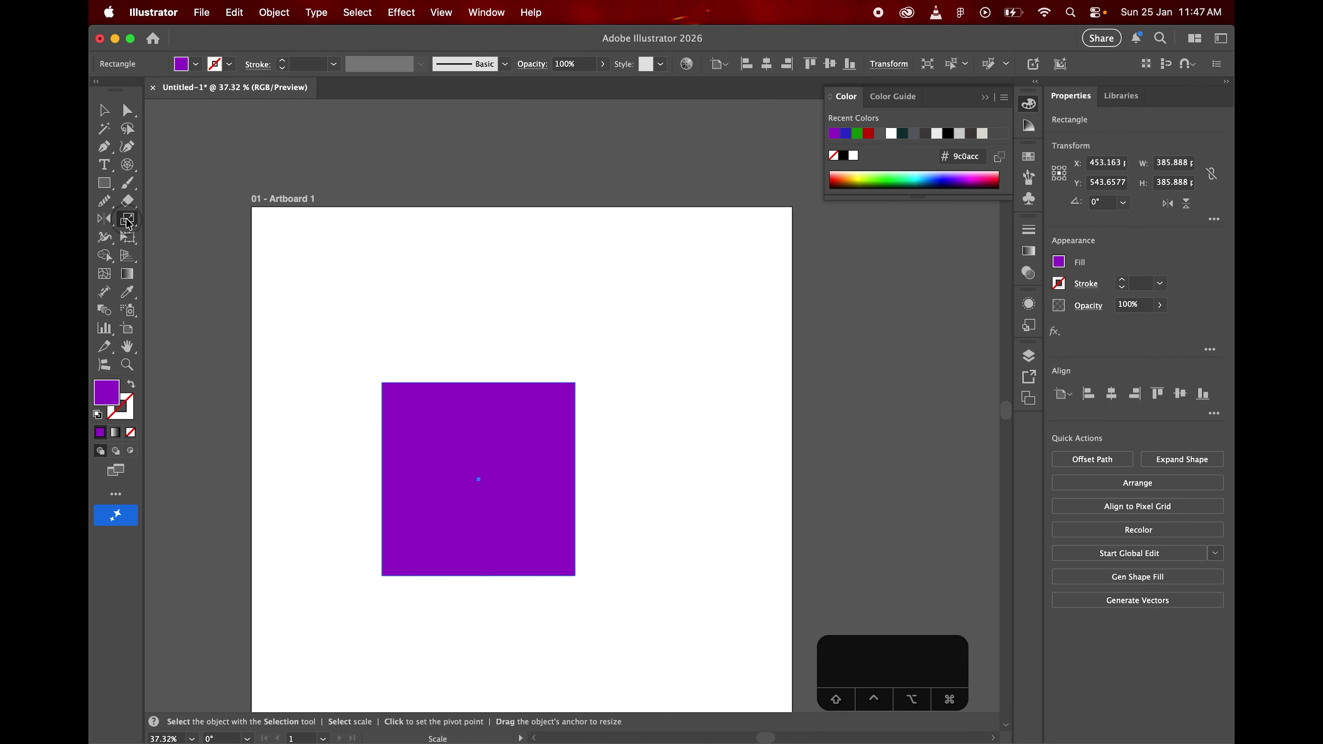
drag(576, 382, 587, 428)
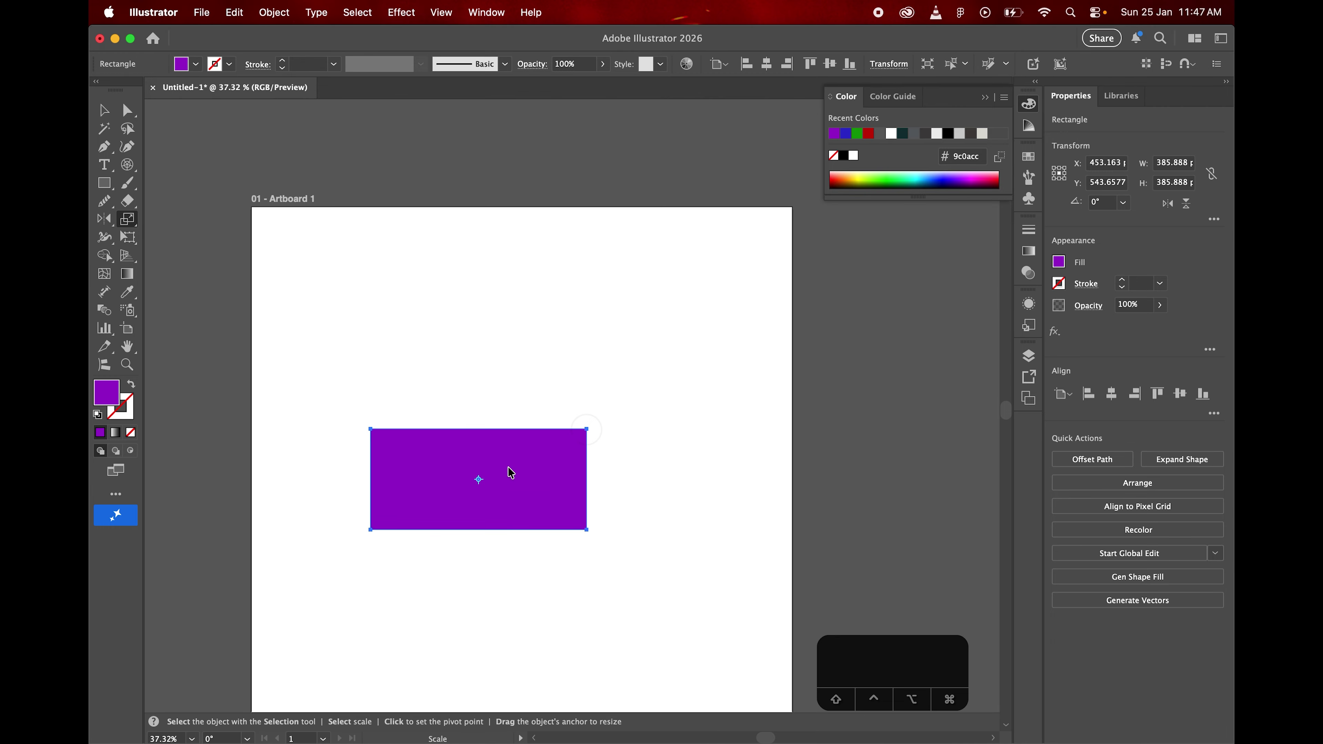
click(579, 526)
drag(381, 437, 427, 459)
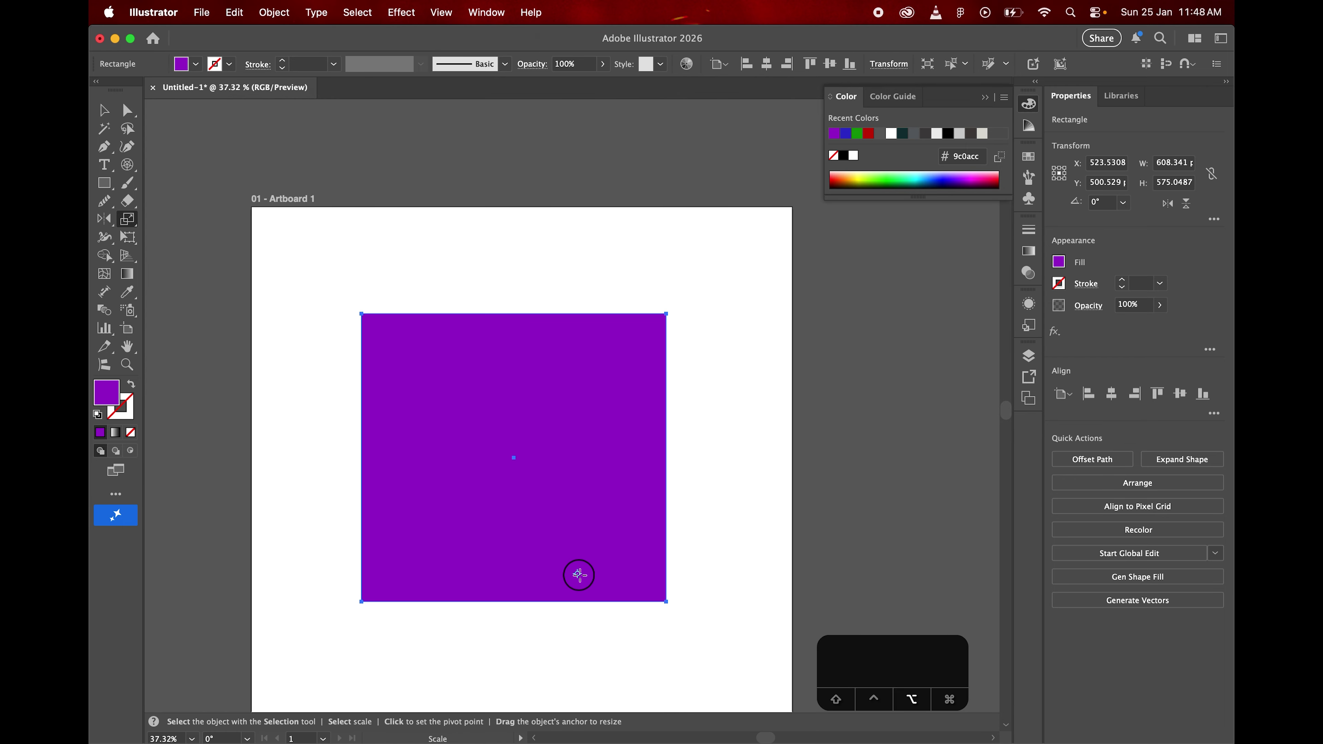
Scale the rectangle to 59.2375% horizontally and 55.3571% vertically about a pivot near its lower-right corner, and enlarge it freehand to about 603 × 527 px
alt+click(660, 598)
alt+click(639, 595)
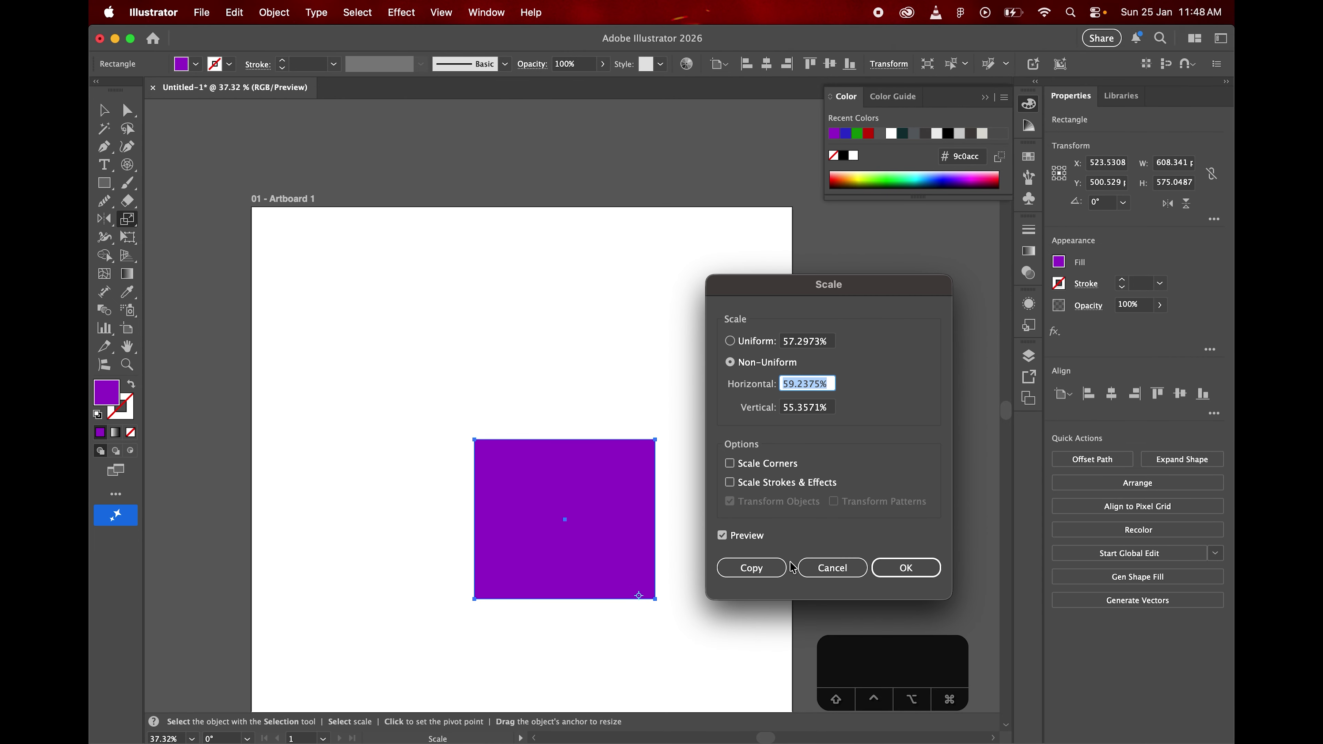
click(905, 568)
drag(475, 441, 365, 338)
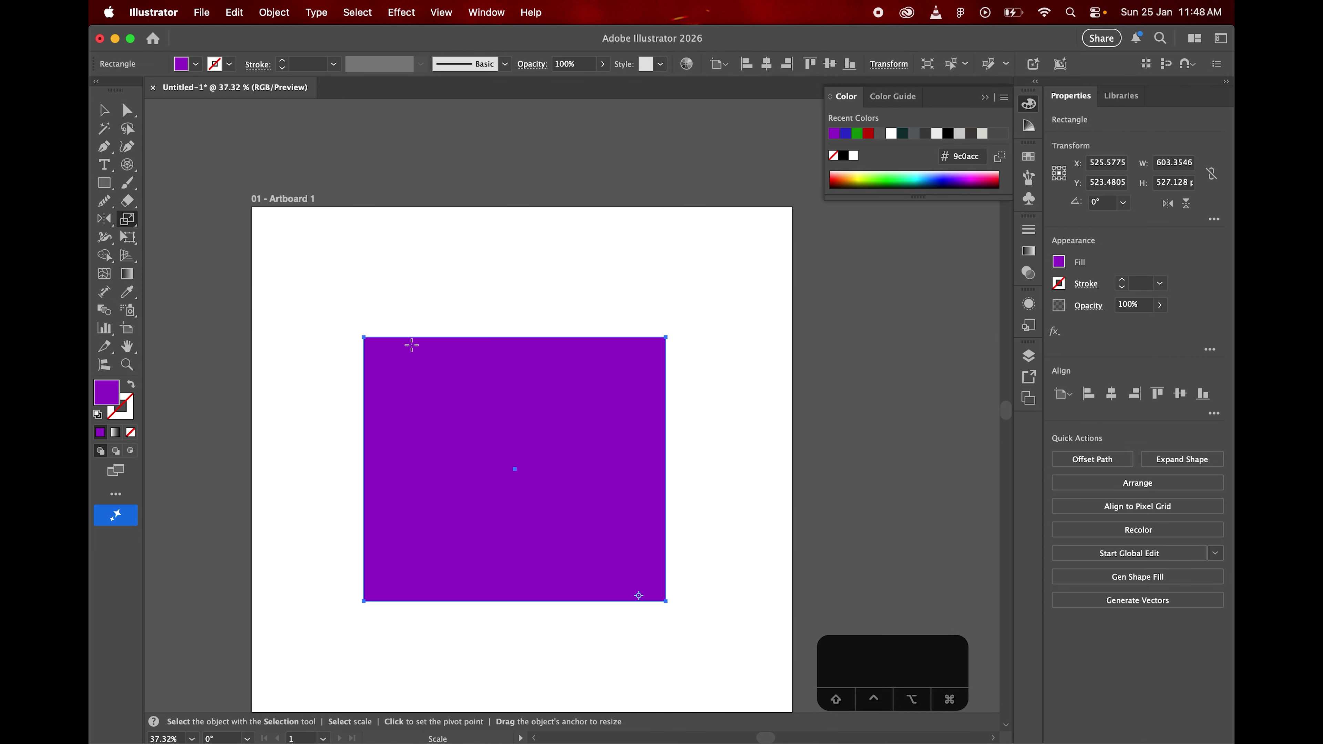
Delete the scaled rectangle and draw a purple rectangle about 454 × 469 px
key(BackSpace)
click(104, 183)
drag(376, 322, 604, 558)
Shear the purple rectangle freehand in several directions into a slanted parallelogram with the Shear tool, and delete it
drag(128, 219, 167, 237)
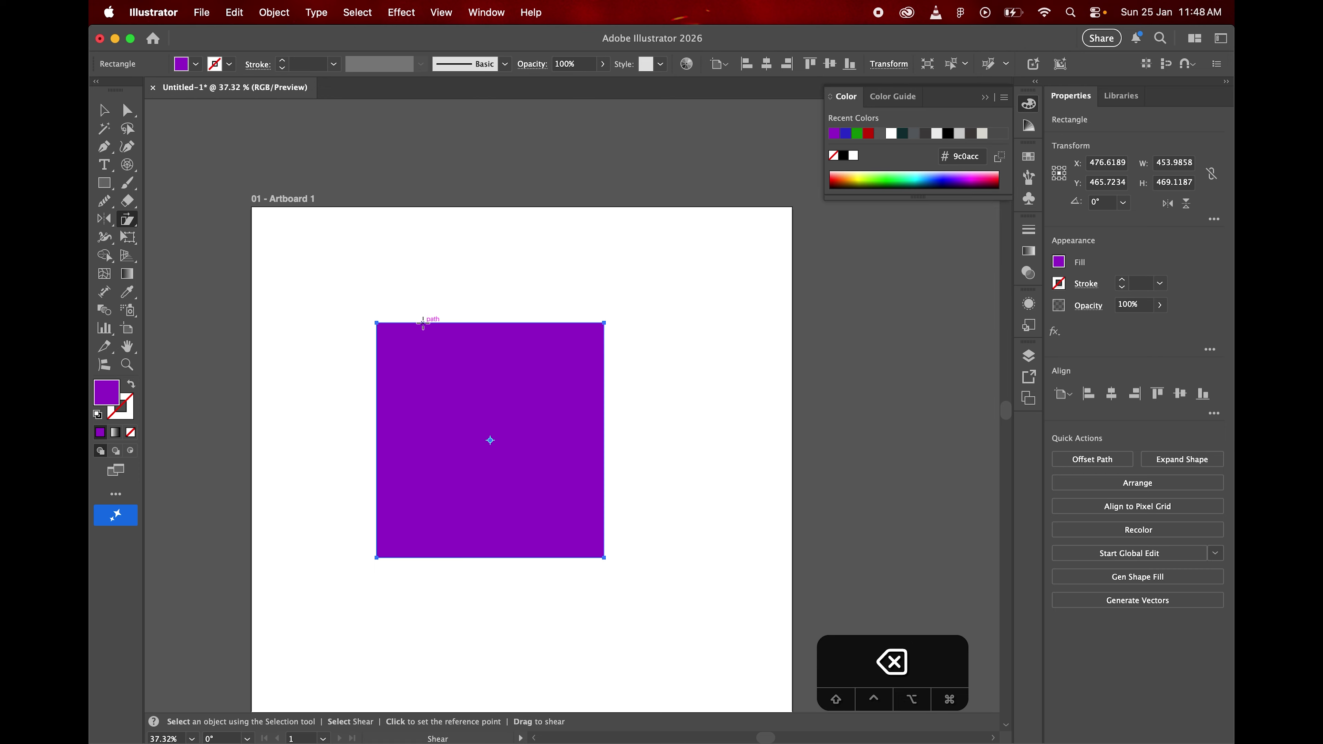
drag(423, 322, 463, 322)
drag(617, 402, 531, 339)
drag(424, 384, 388, 505)
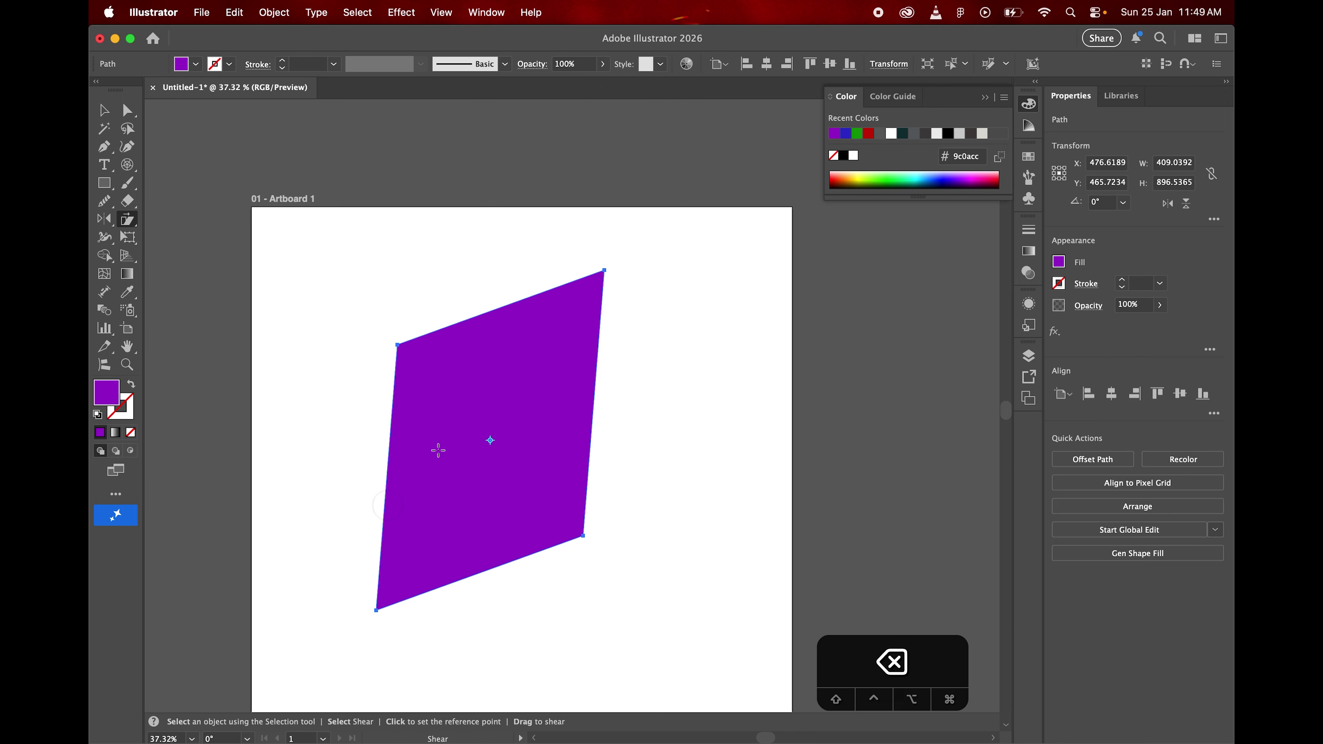
key(BackSpace)
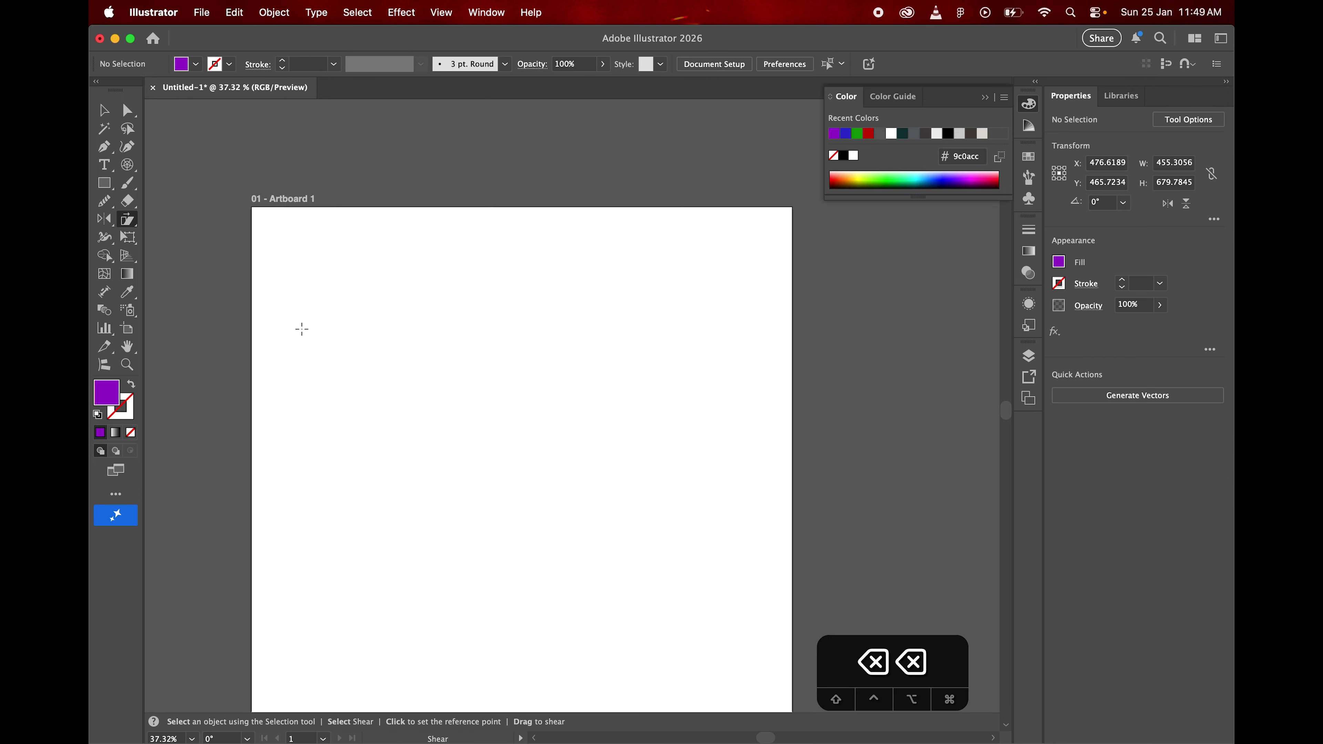
Undo the deletion to restore the sheared parallelogram, and clear it from the artboard again
key(super+z)
key(super+z)
key(super+z)
key(super+z)
key(super+z)
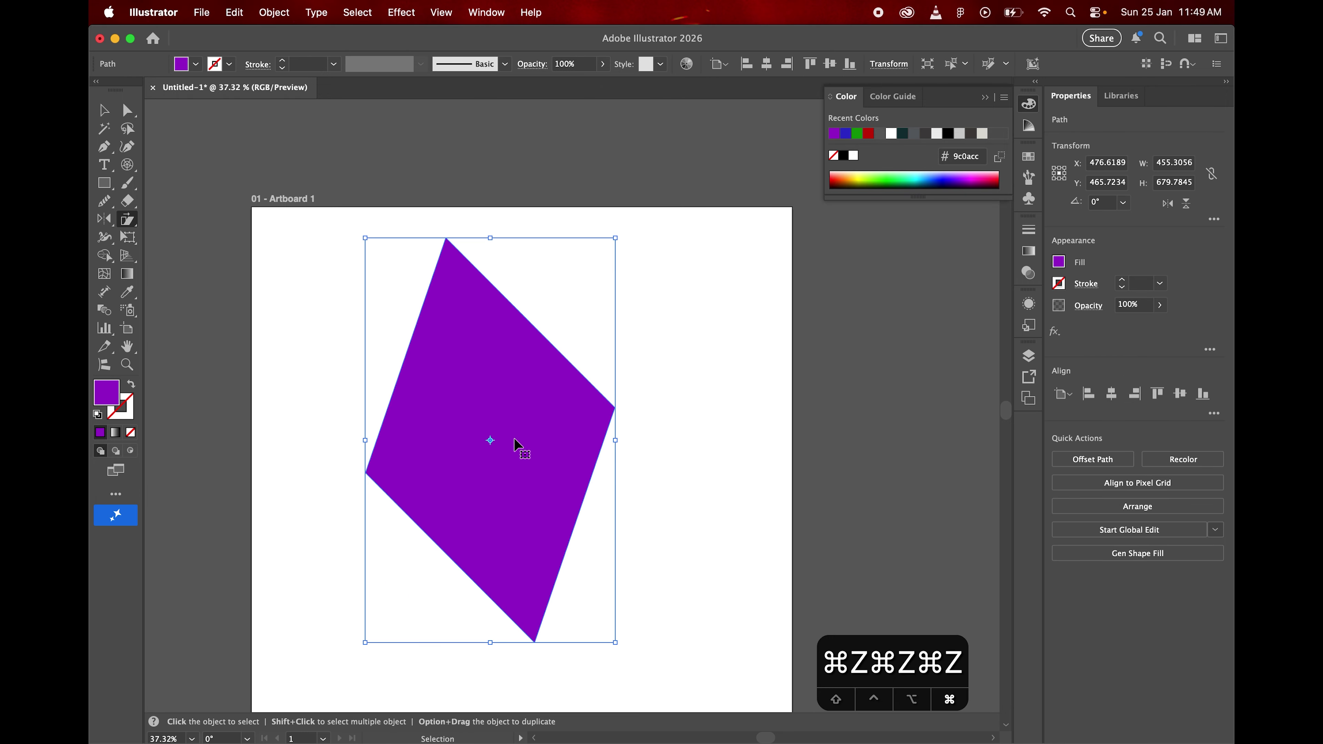
key(BackSpace)
key(BackSpace)
scroll(493, 355, up, 2)
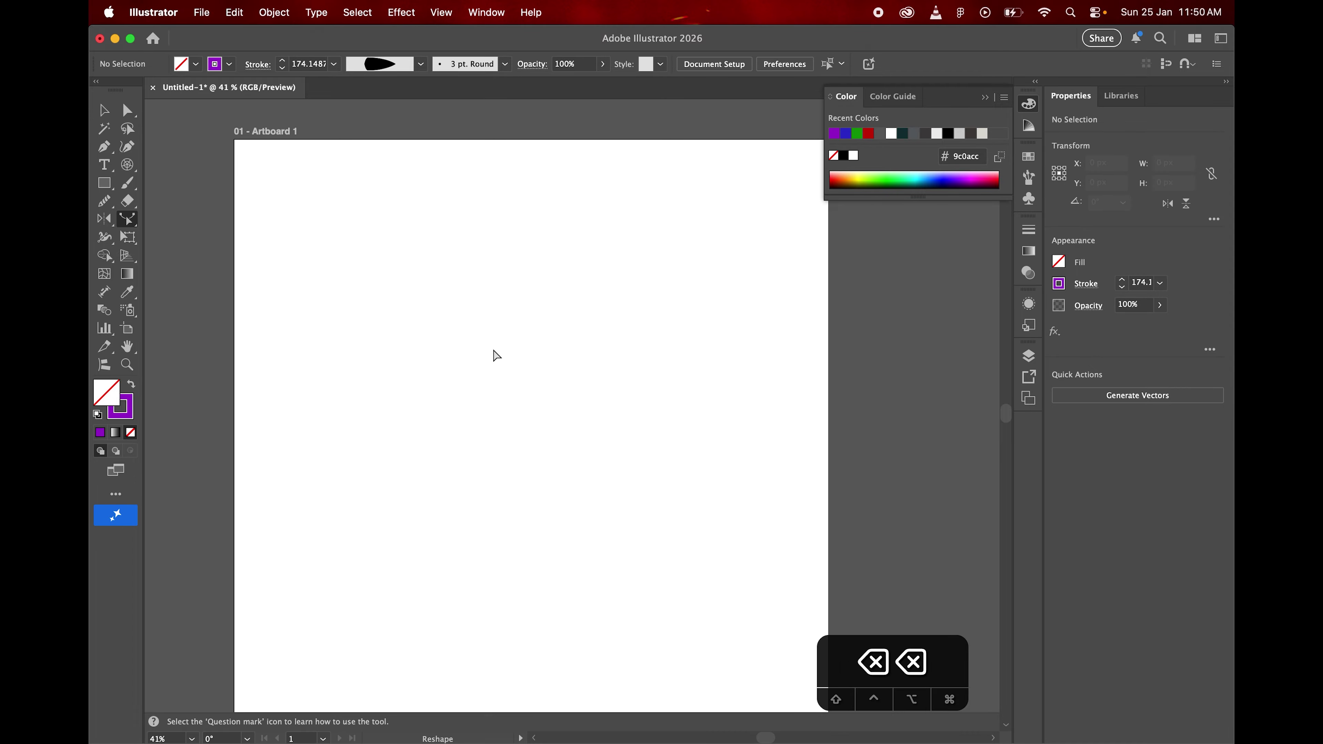